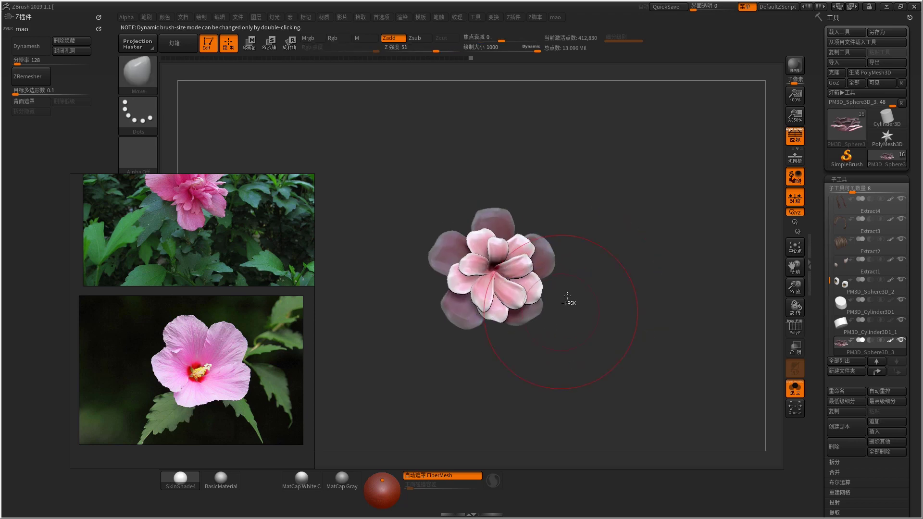
- Adjust the flower's petals with the Move brush, clear the mask on the outer petals and shift the reference photos closer
mouse_move(539, 234)
left_mouse_down()
mouse_move(557, 268)
mouse_move(529, 269)
mouse_move(492, 226)
mouse_move(469, 257)
left_mouse_up()
key("space")
key("ctrl")
key("space")
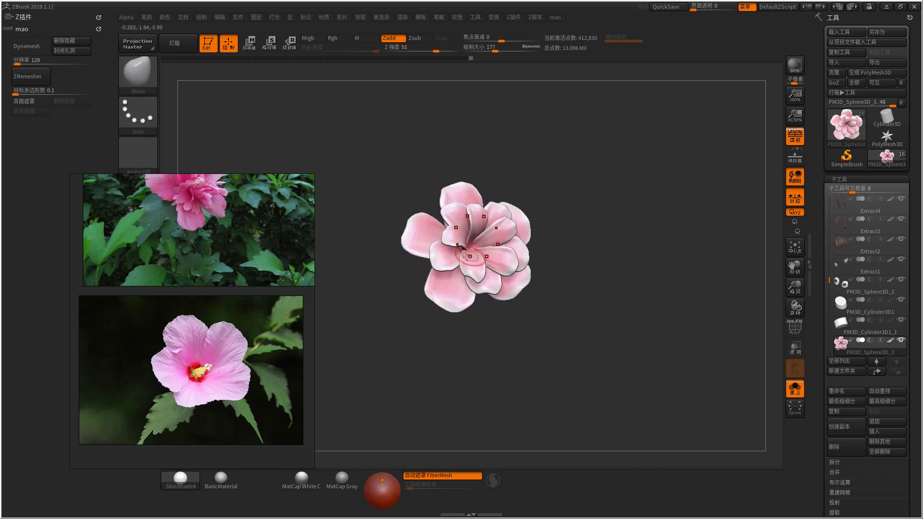
left_click_drag(287, 283, 372, 253)
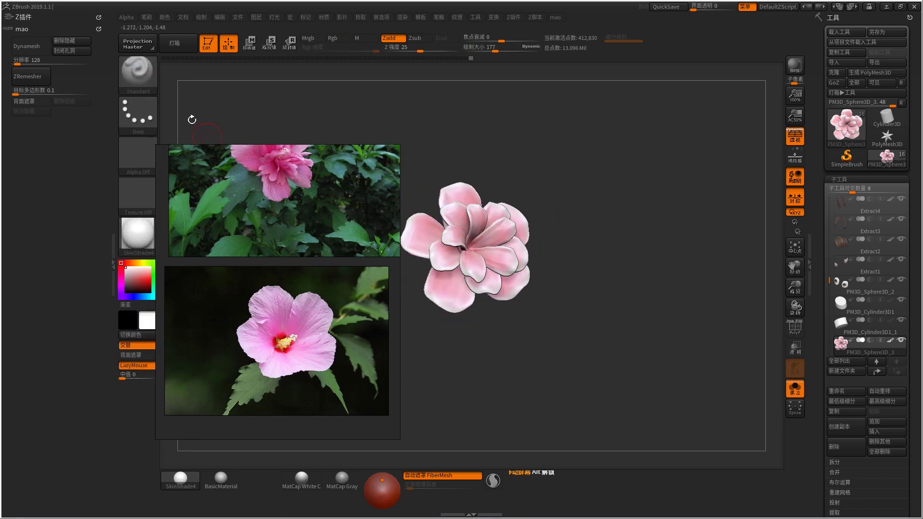
- Switch to the Standard brush with Rgb only and LazyMouse on, and paint the flower's center in deep pinkish red
key("l")
key("b")
key("s")
key("t")
key("space")
key("space")
left_click(449, 370)
left_click(422, 379)
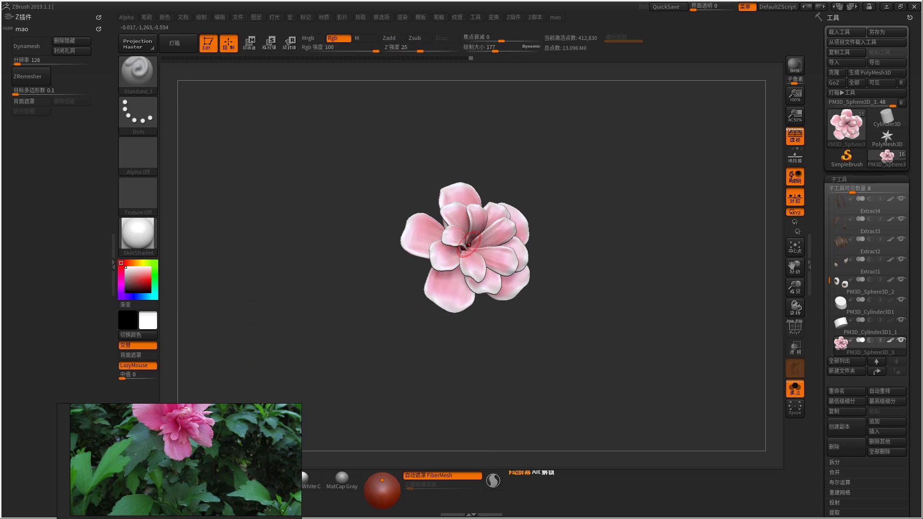
key("space")
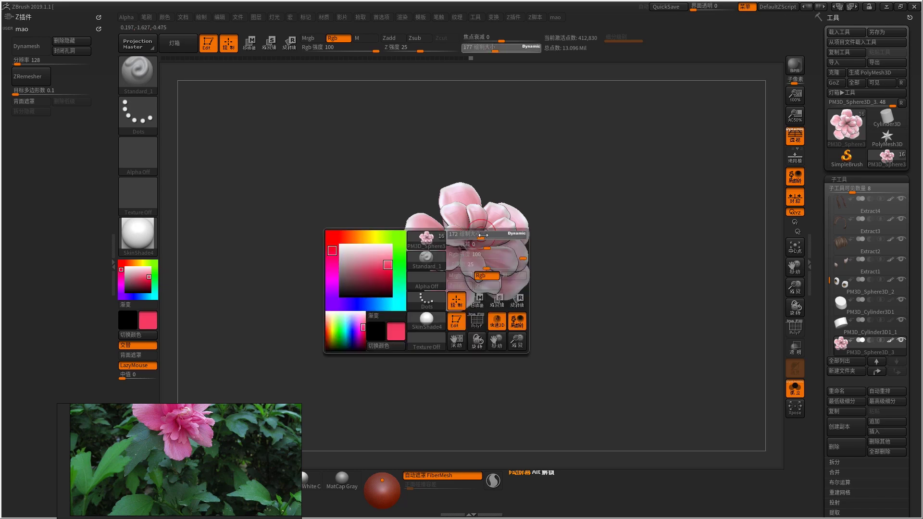
key("space")
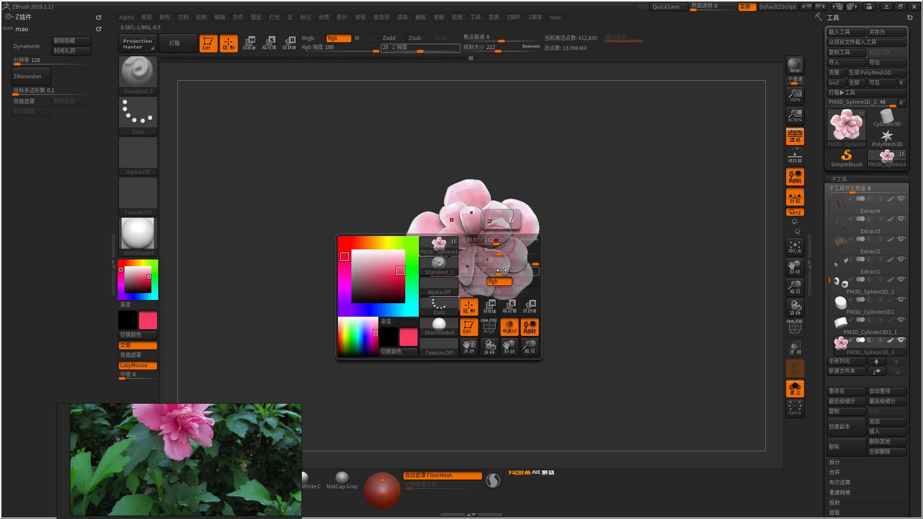
- Choose a lighter pink and paint the inner petals to soften the color around the flower's center
key("f")
right_click_drag(512, 252, 163, 298, "alt")
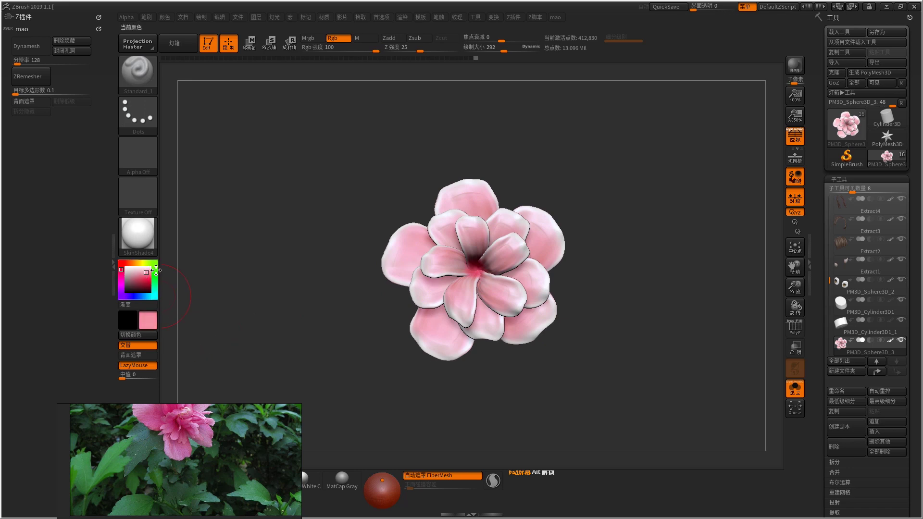
left_click_drag(371, 268, 524, 233)
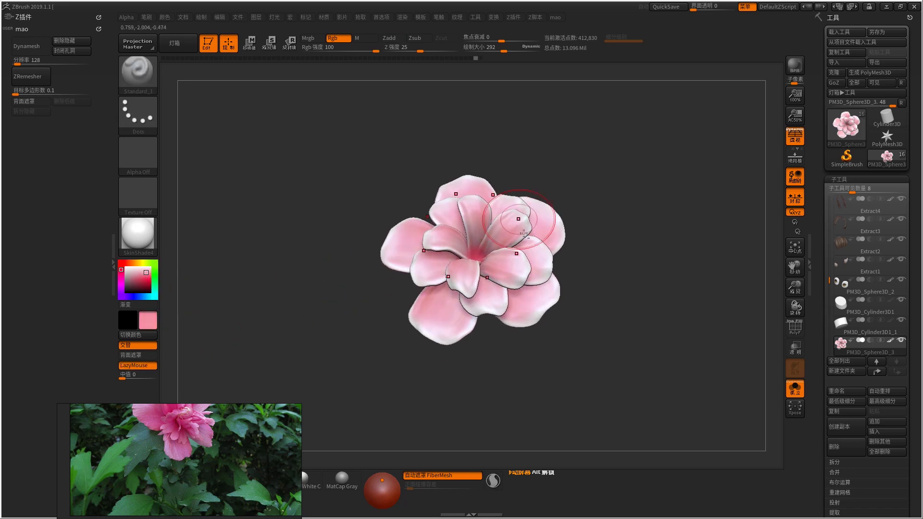
key("f")
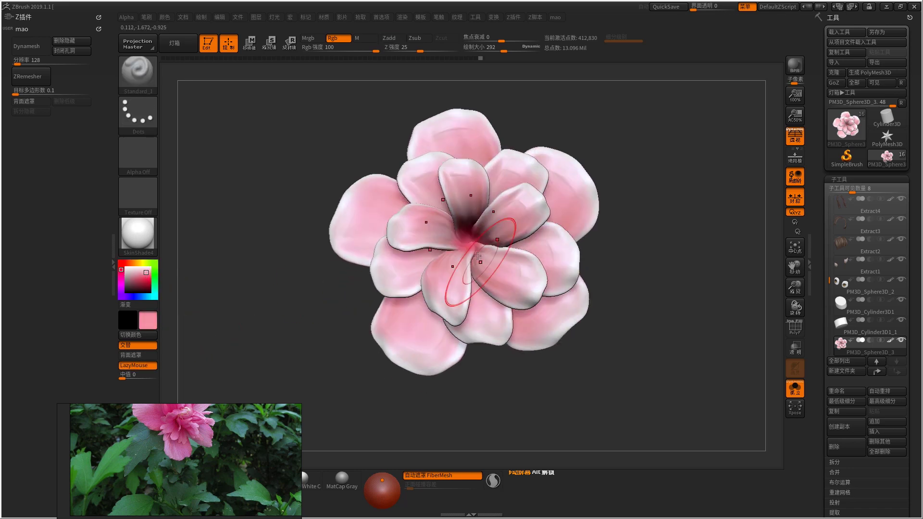
mouse_move(514, 260)
right_mouse_down("ctrl")
mouse_move(540, 223)
mouse_move(540, 257)
mouse_move(563, 289)
mouse_move(557, 299)
mouse_move(570, 241)
mouse_move(697, 290)
mouse_move(673, 294)
right_mouse_up("ctrl")
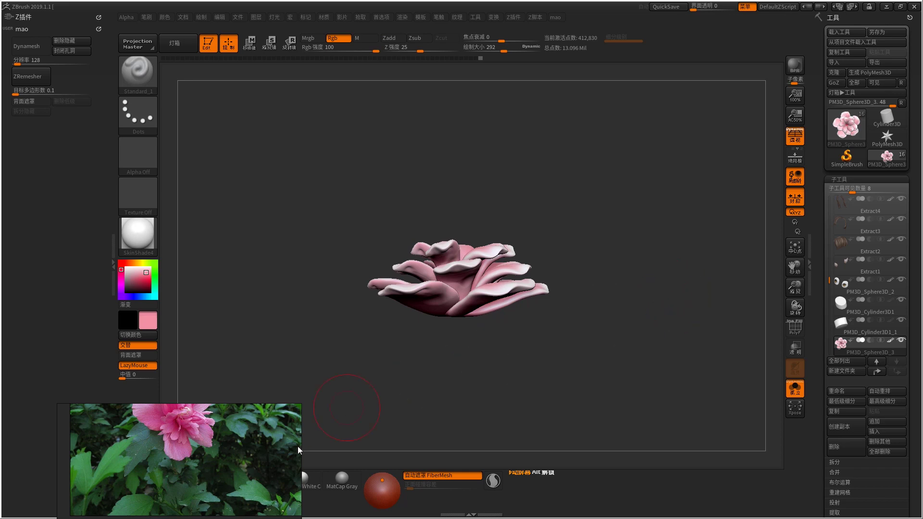
- Enlarge the hibiscus reference photo, append a Cylinder3D subtool and select it
scroll(220, 313, "up", 5)
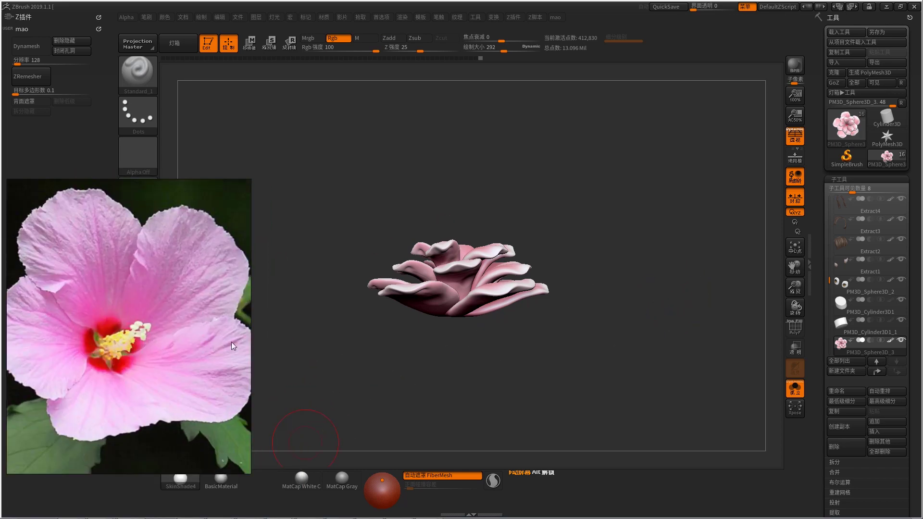
left_click(889, 421)
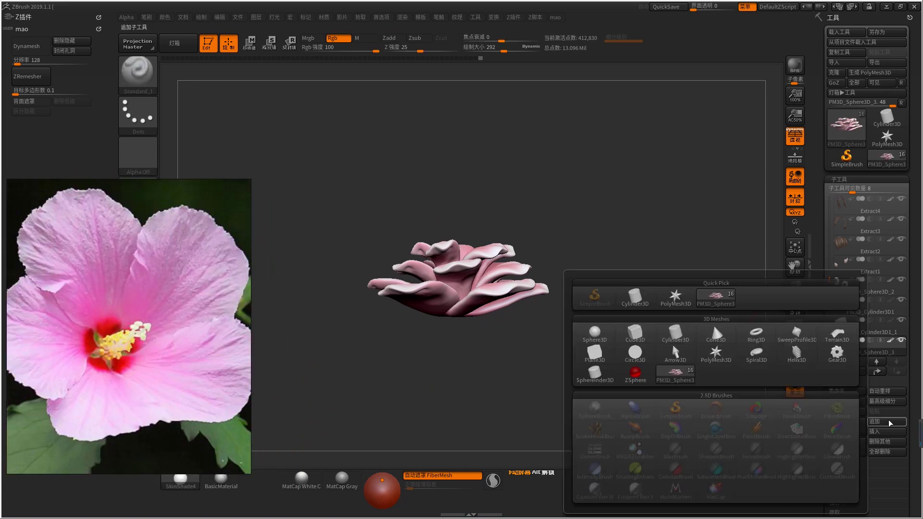
left_click(635, 298)
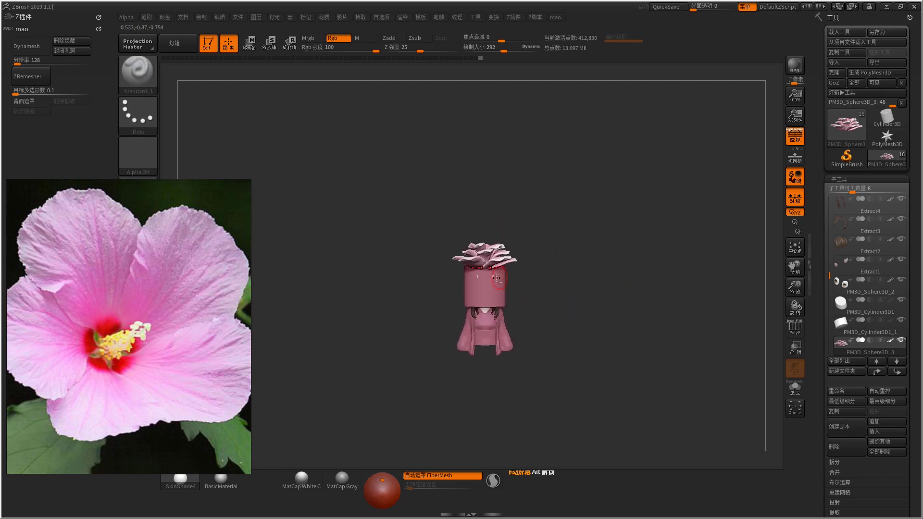
left_click(502, 278, "alt")
- Scale the appended cylinder down, place it above the flower and reset the gizmo's orientation
scroll(488, 313, "up", 3)
key("w")
key("y")
left_click_drag(475, 361, 539, 209)
key("e")
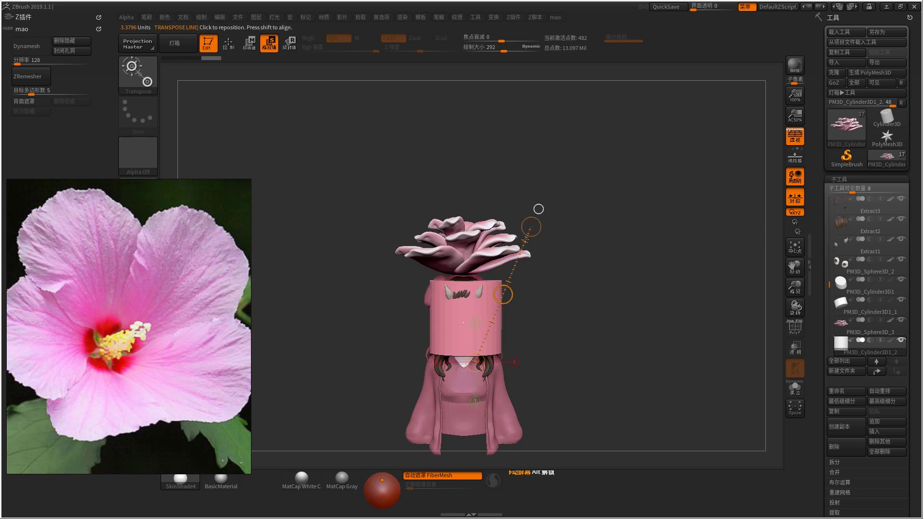
key("y")
left_click_drag(475, 361, 464, 381)
left_click(491, 226)
right_click_drag(509, 231, 536, 255, "alt")
left_click(494, 192)
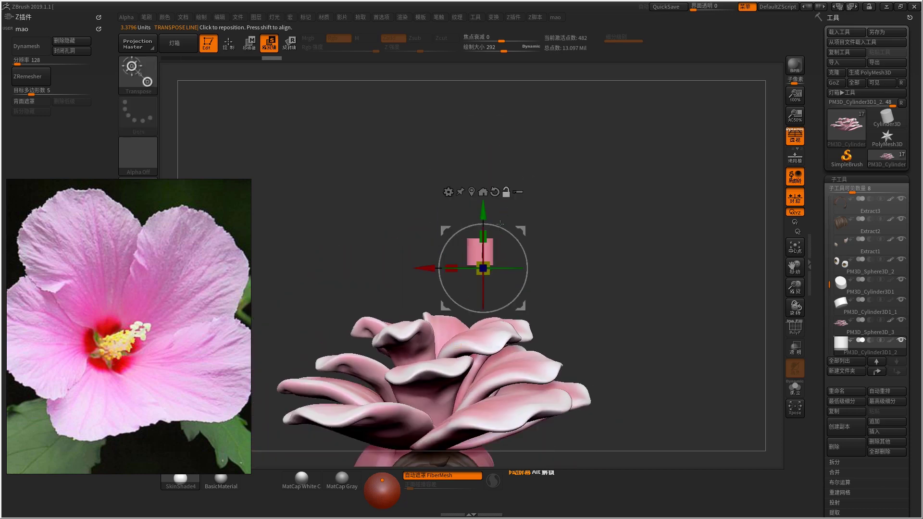
- Stretch the small cylinder vertically and scale it into a long, thin rod above the flower
left_click_drag(487, 232, 486, 96)
right_click_drag(486, 96, 531, 273, "ctrl")
left_click_drag(491, 307, 486, 328)
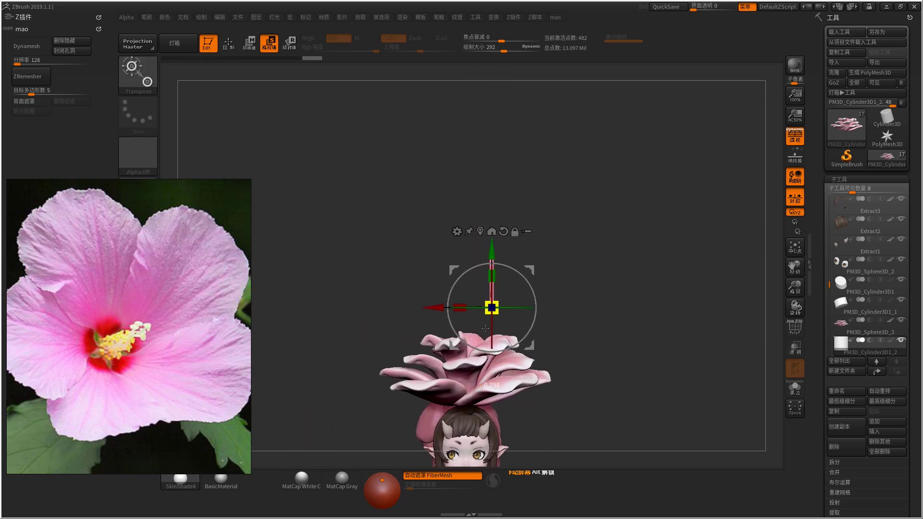
key("q")
mouse_move(504, 233)
left_mouse_down()
mouse_move(514, 214)
mouse_move(278, 186)
left_mouse_up()
- Display the rod's polyframe and set the ZRemesher target polygon count to 5
key("shift+f")
key("shift+f")
left_click(38, 90)
type("5")
key("shift+f")
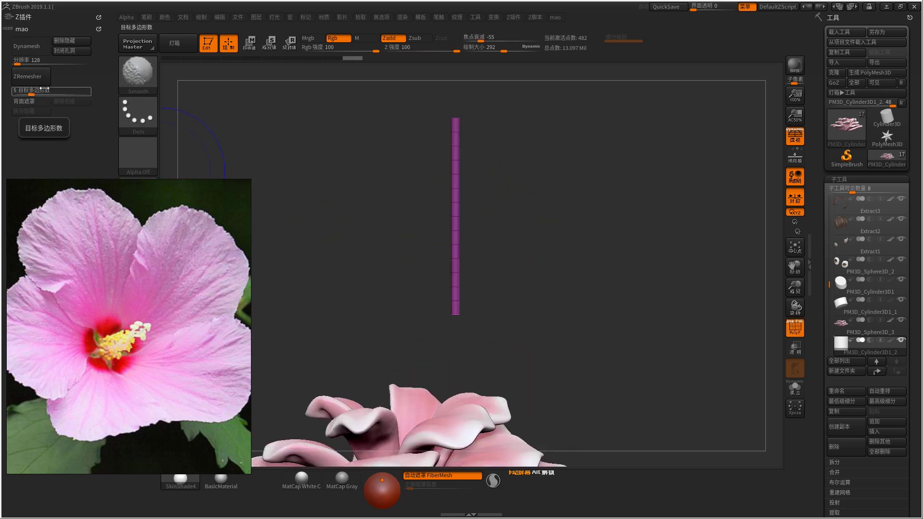
key("Return")
left_click_drag(486, 255, 494, 228)
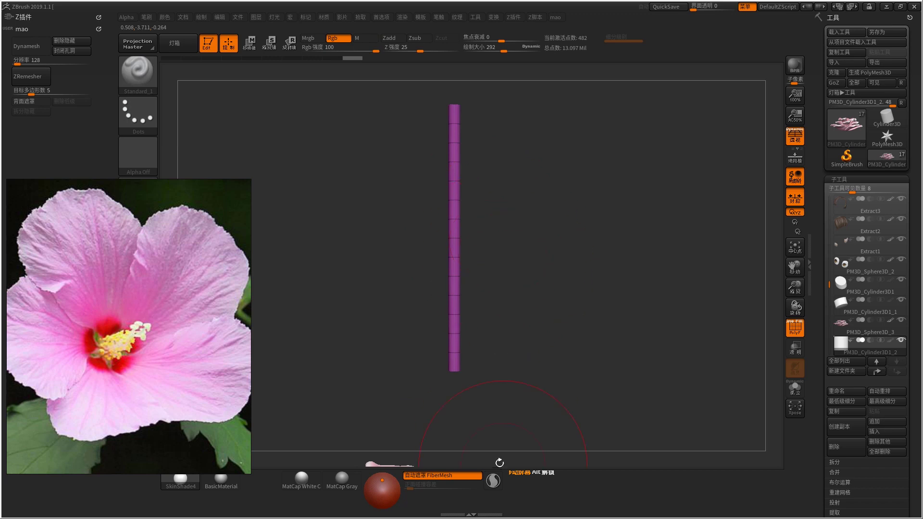
- Enable Sculptris Pro and build up a rounded knob on the rod's upper end with the ClayBuildup brush
left_click(494, 481)
mouse_move(488, 268)
left_mouse_down()
mouse_move(476, 250)
mouse_move(462, 269)
mouse_move(458, 201)
left_mouse_up()
key("space")
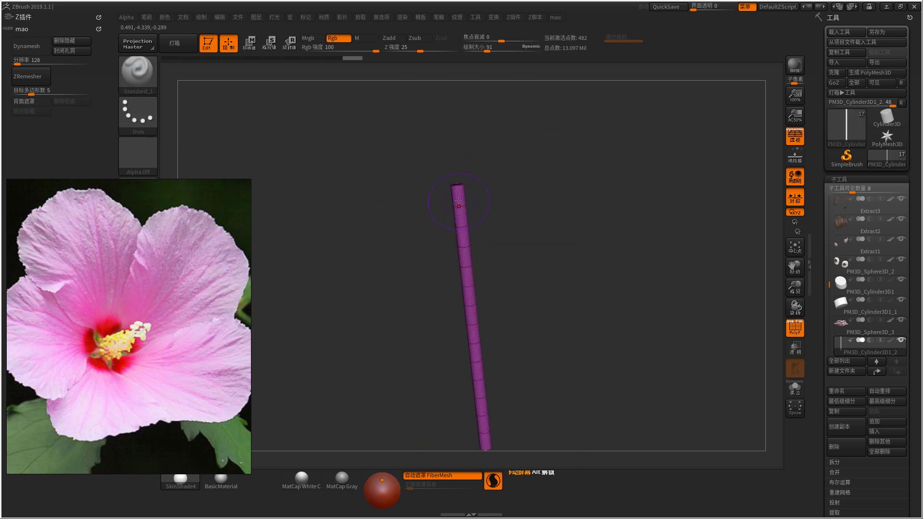
key("b")
key("c")
key("b")
key("shift+f")
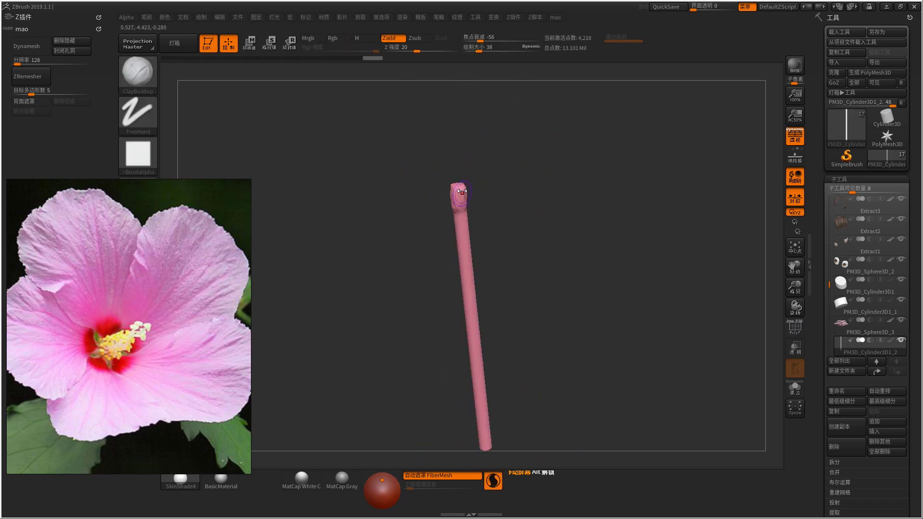
mouse_move(470, 190)
left_mouse_down()
mouse_move(458, 202)
mouse_move(466, 186)
mouse_move(524, 207)
left_mouse_up()
- Bend the upper part of the stem gently sideways with the Move brush
key("b")
key("m")
key("v")
key("s")
mouse_move(513, 239)
left_mouse_down()
mouse_move(488, 288)
mouse_move(542, 289)
left_mouse_up()
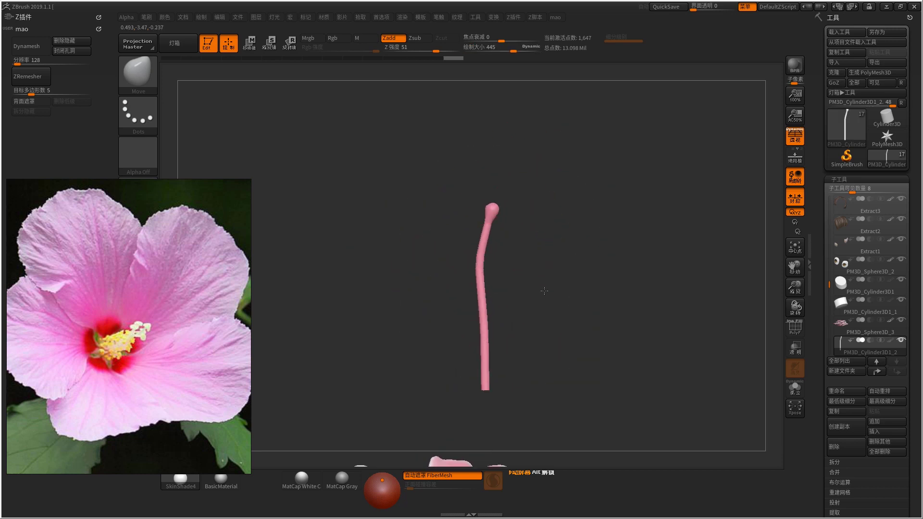
key("b")
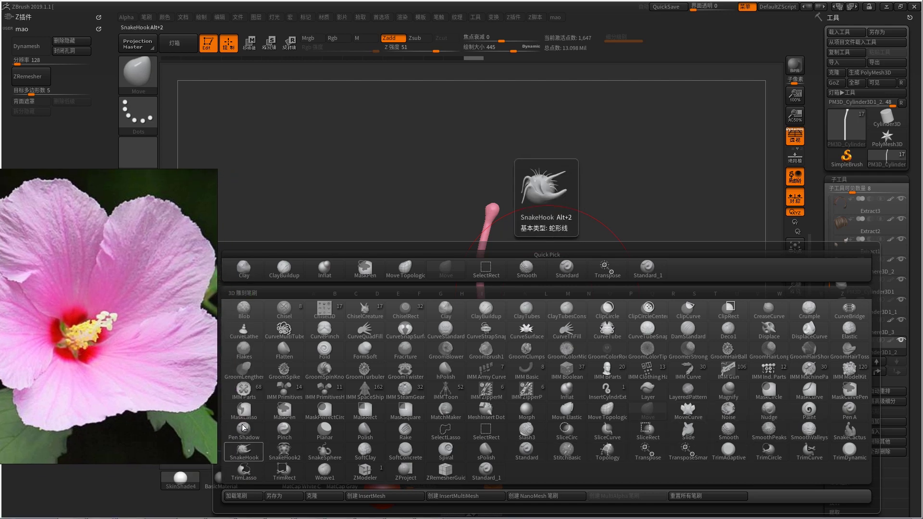
left_click(446, 450)
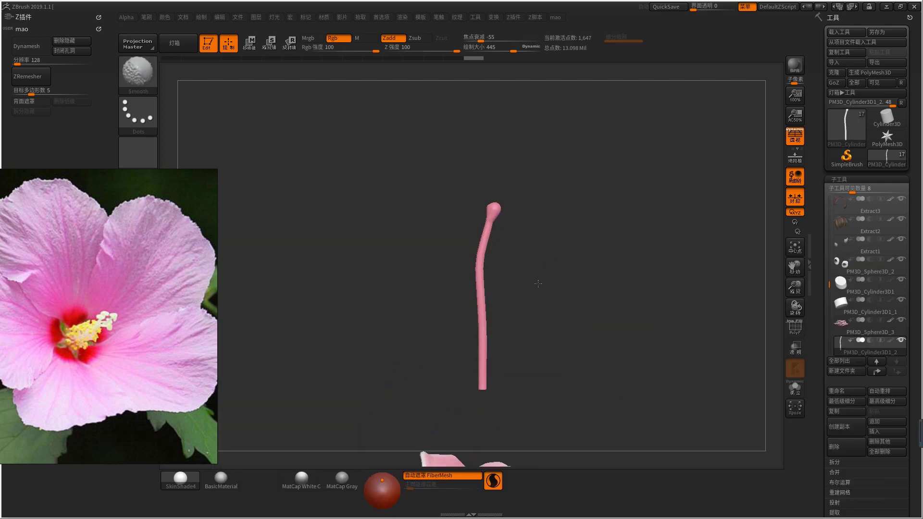
mouse_move(487, 268)
left_mouse_down()
mouse_move(524, 277)
mouse_move(478, 264)
mouse_move(480, 272)
mouse_move(488, 244)
mouse_move(546, 320)
mouse_move(542, 291)
mouse_move(481, 320)
left_mouse_up()
key("ctrl+z")
key("space")
key("ctrl+z")
- Show only the stem and bend its upper half into a stronger sideways curve with the Move brush
key("]")
key("ctrl+shift+s")
key("ctrl+shift+s")
key("w")
left_click_drag(519, 287, 553, 289)
key("r")
key("q")
right_click_drag(496, 323, 489, 271)
key("shift+ctrl+s")
key("space")
left_click_drag(497, 262, 495, 242)
key("space")
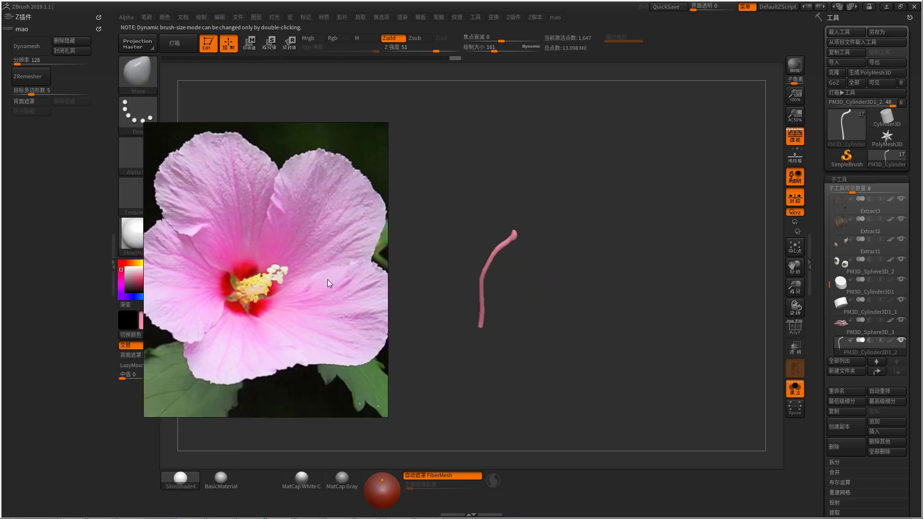
- Color the stem pale cream yellow and switch to the Standard brush with Rgb painting
left_click(137, 261)
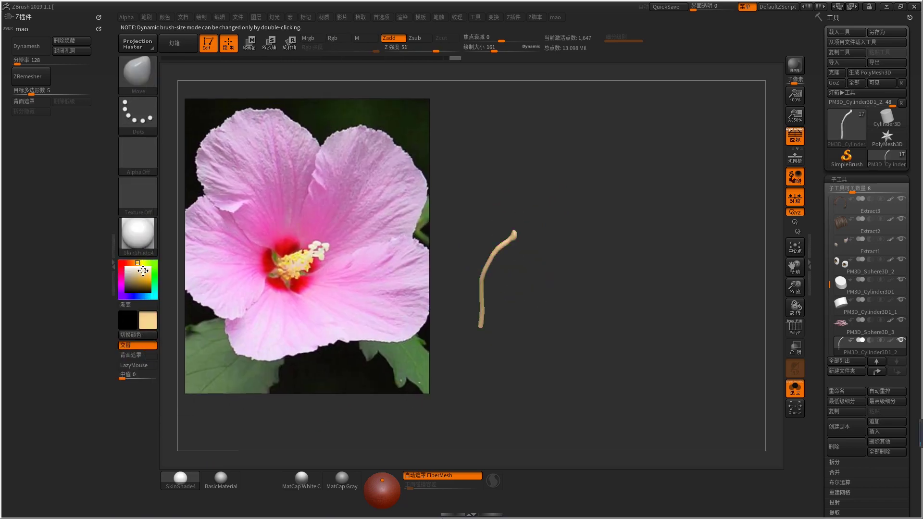
key("space")
left_click_drag(500, 246, 511, 242)
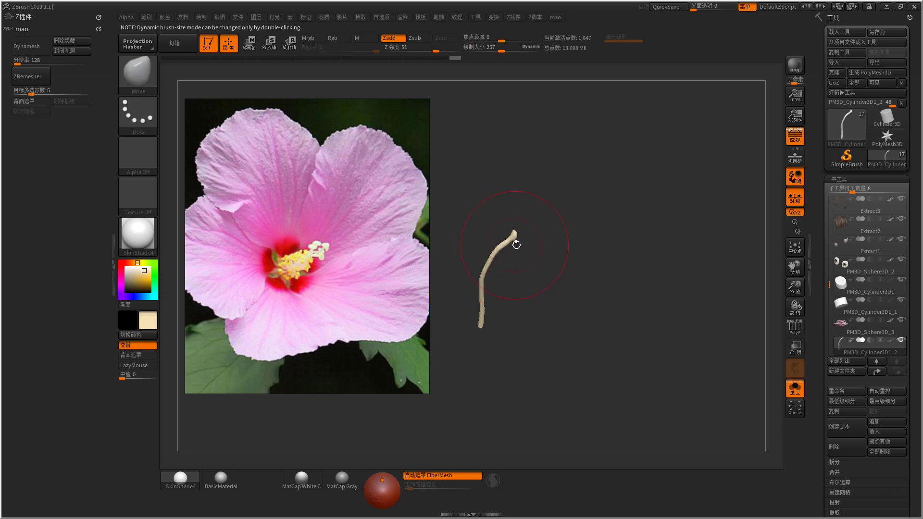
key("b")
key("s")
key("t")
- Show the whole model again and move the cream stem into the center of the flower with the gizmo
key("ctrl+shift+s")
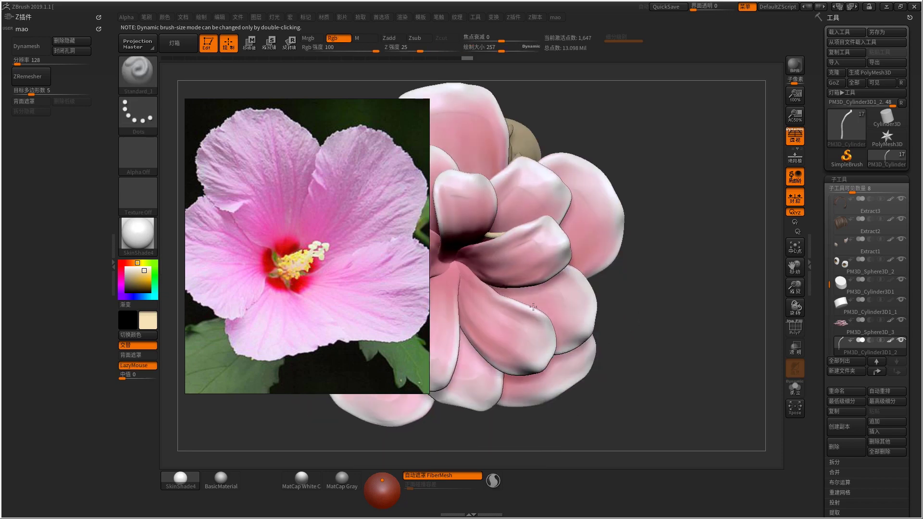
key("ctrl+shift+s")
key("w")
left_click_drag(565, 223, 546, 253)
key("ctrl+shift+s")
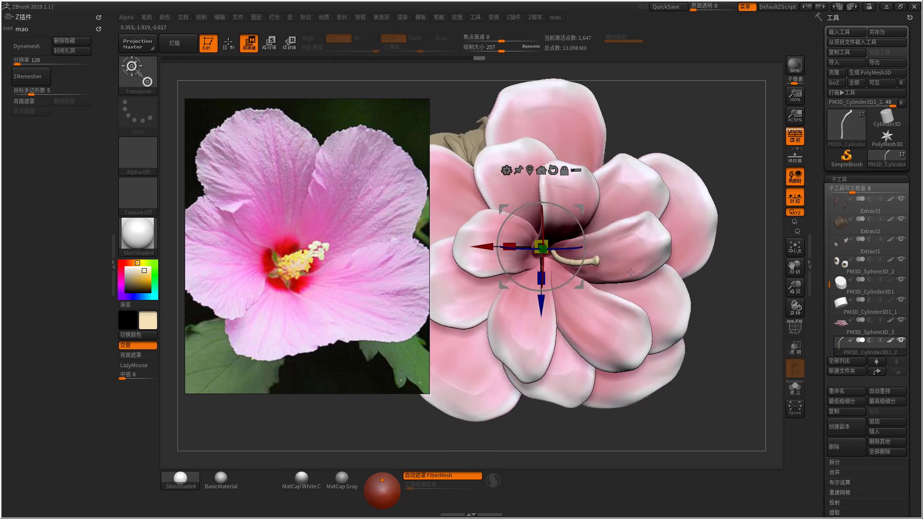
key("ctrl+shift+s")
key("ctrl+shift+s")
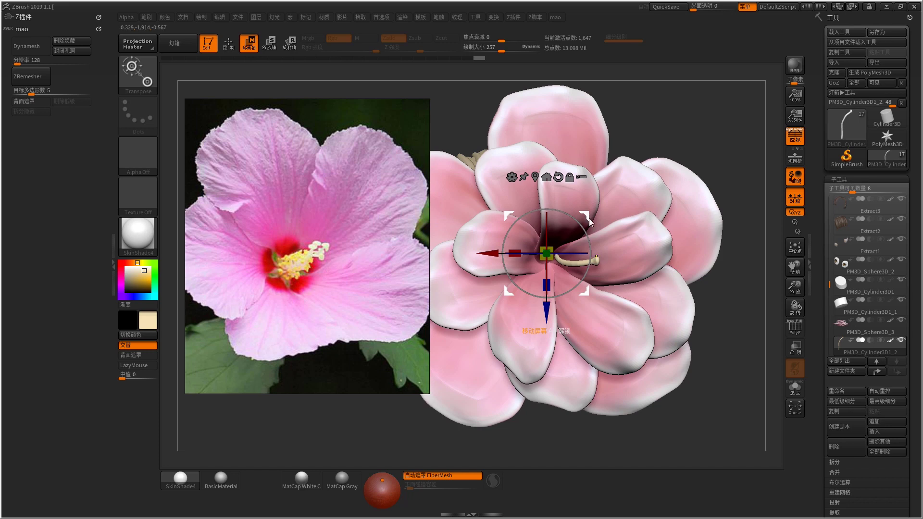
- Save the tool to the desktop as a ZTool file named touxiang
key("ctrl+s")
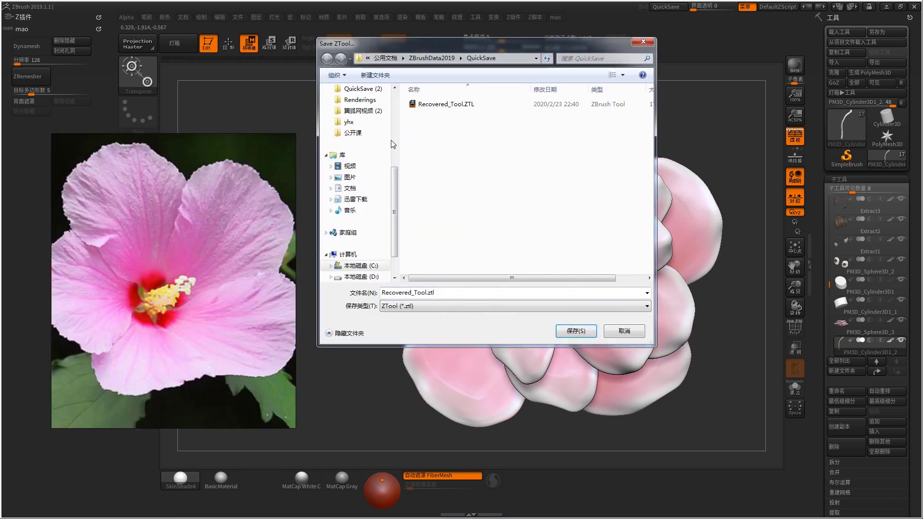
scroll(398, 107, "up", 5)
left_click(350, 115)
left_click_drag(650, 99, 653, 248)
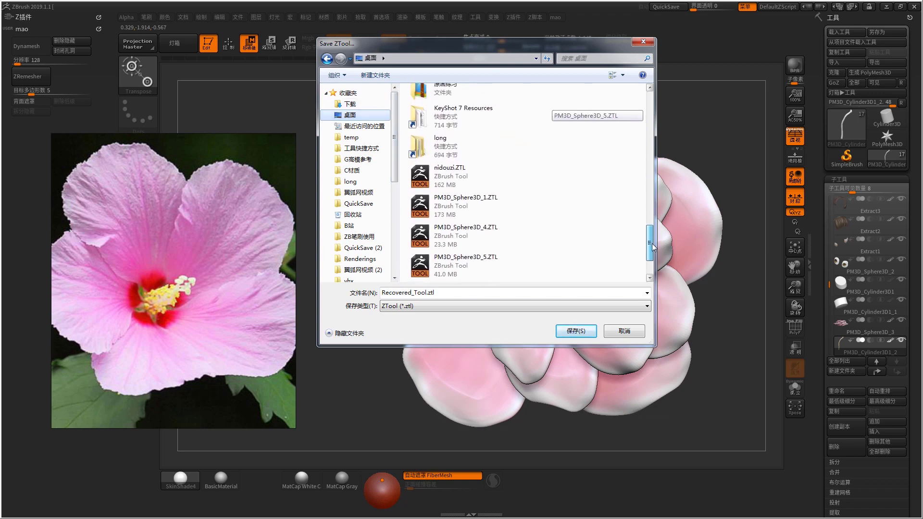
scroll(613, 245, "up", 10)
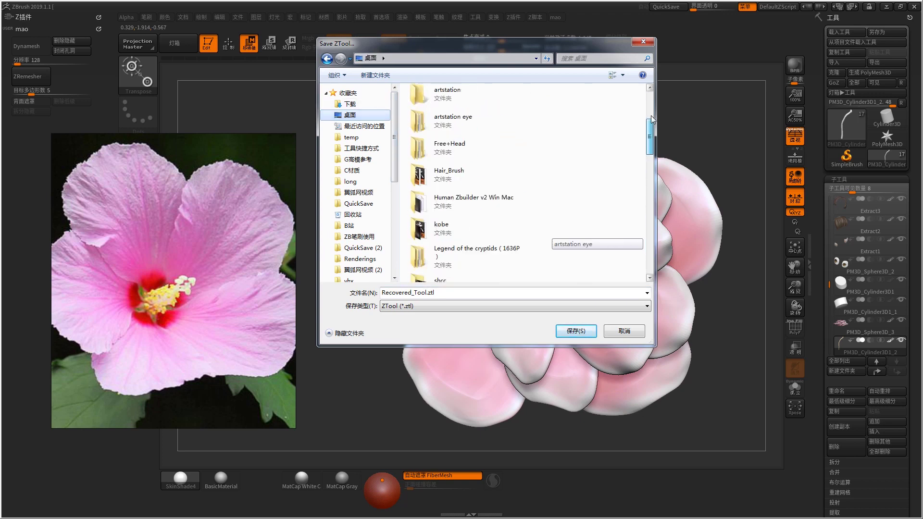
left_click(466, 292)
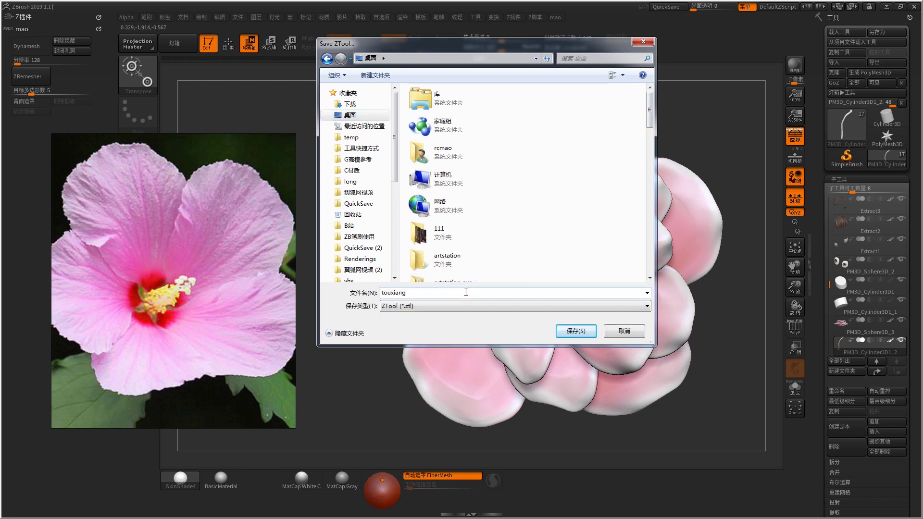
key("Return")
left_click_drag(599, 261, 538, 265)
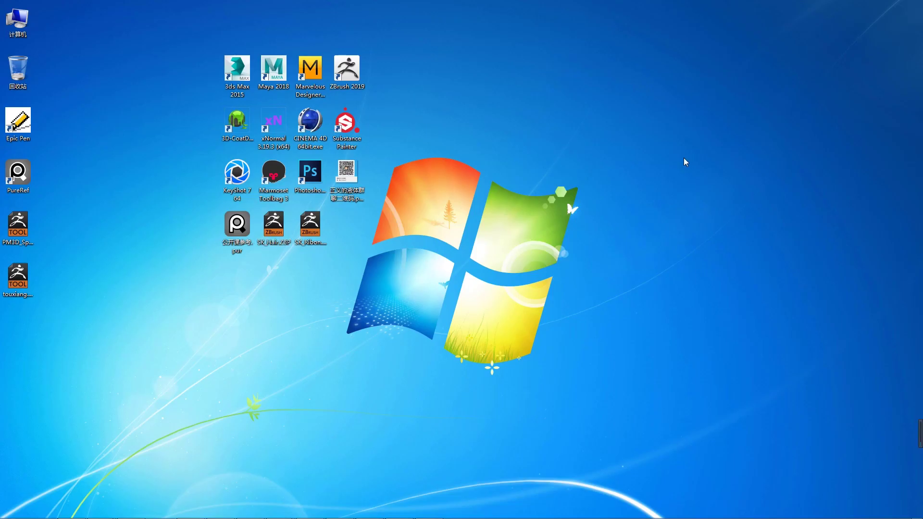
key("super")
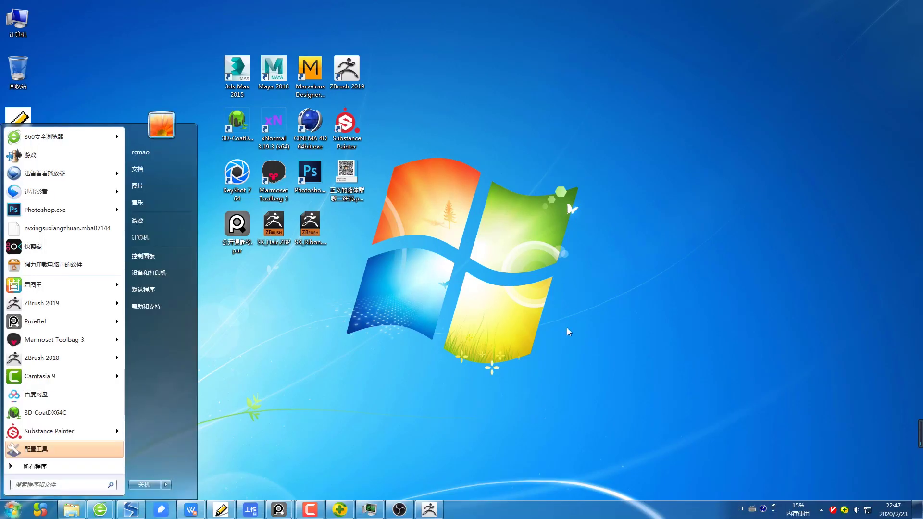
left_click(335, 390)
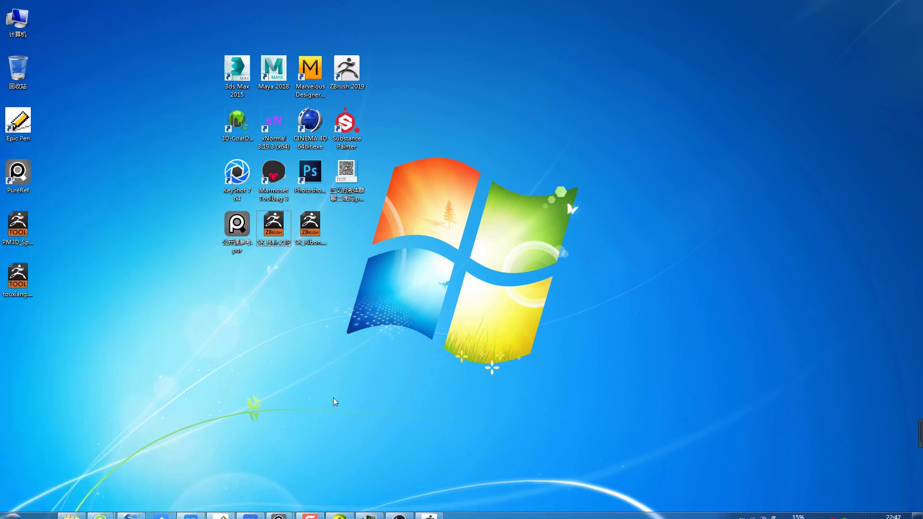
- Switch back to ZBrush and show the pink hibiscus reference photo beside the flower model
mouse_move(221, 509)
left_click(439, 506)
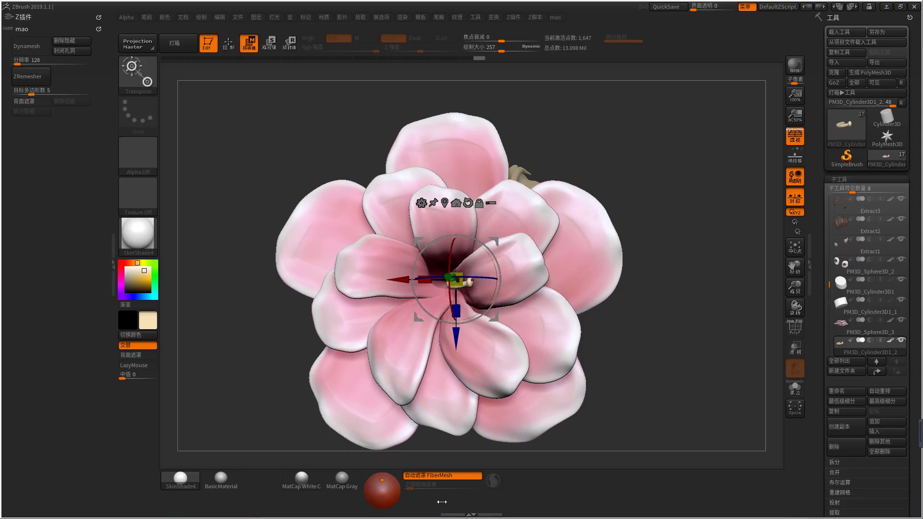
key("super")
key("super")
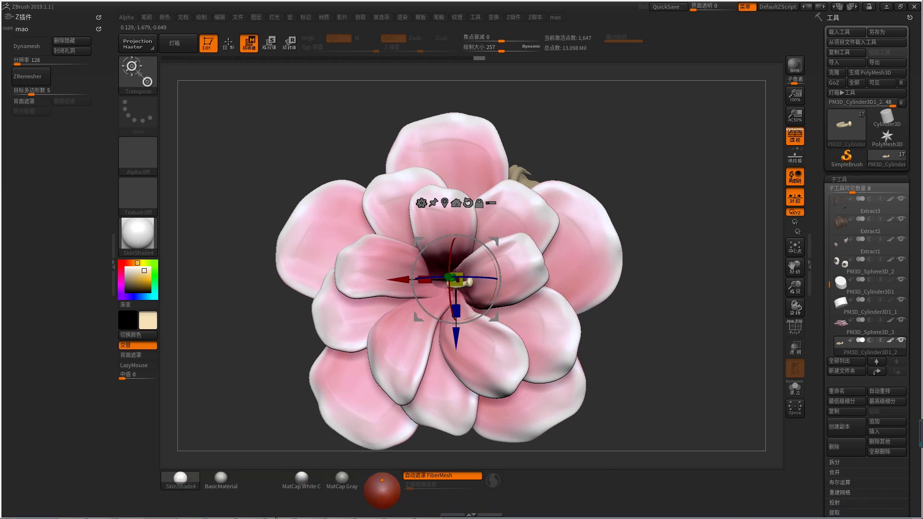
key("super")
key("super")
mouse_move(291, 507)
left_click(239, 487)
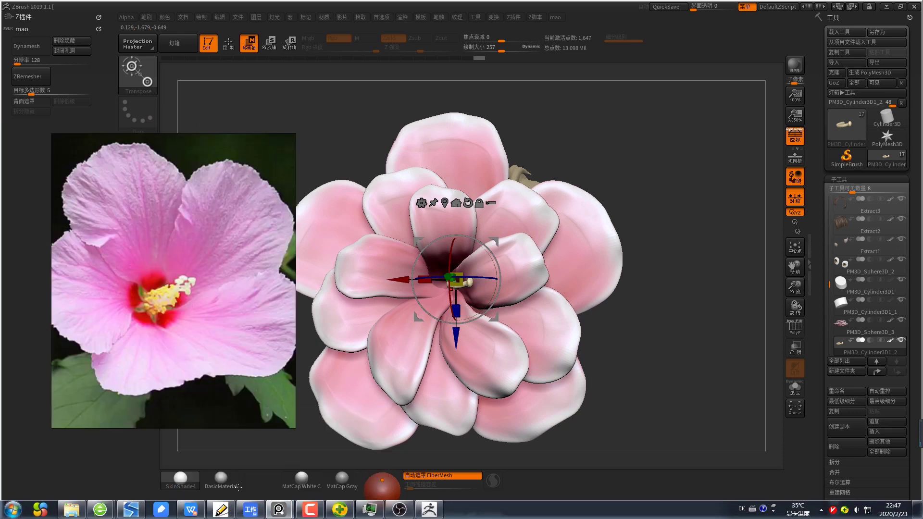
mouse_move(131, 507)
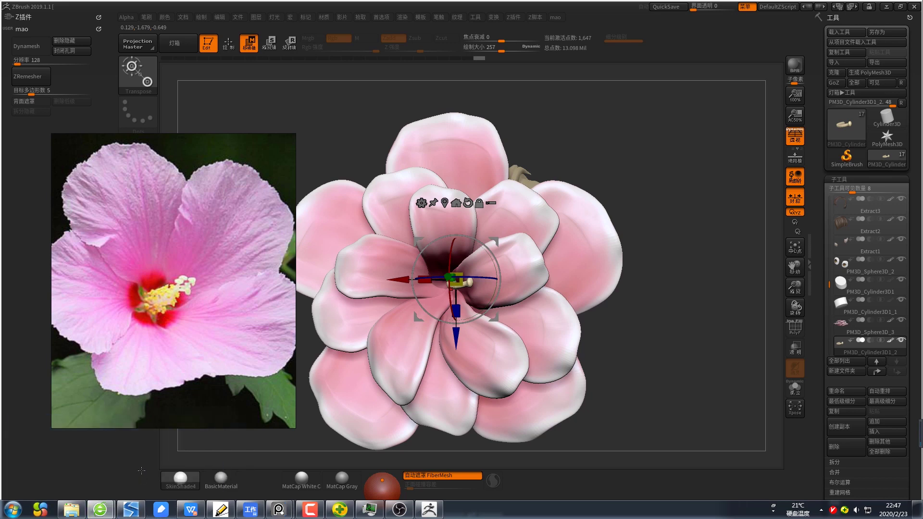
- Duplicate the cream stem in the flower's center, turn the copy aside, and adjust it with a smaller Move brush
left_click_drag(678, 241, 503, 218)
left_click_drag(501, 184, 533, 219)
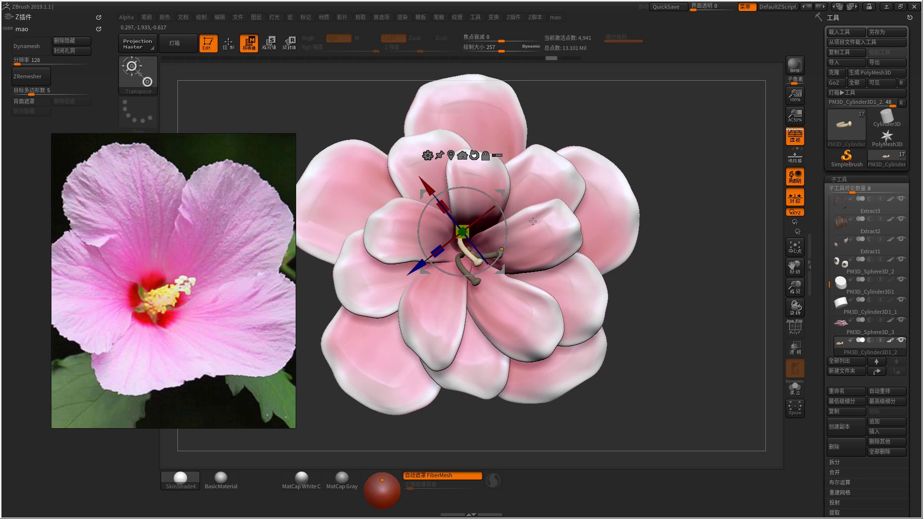
key("q")
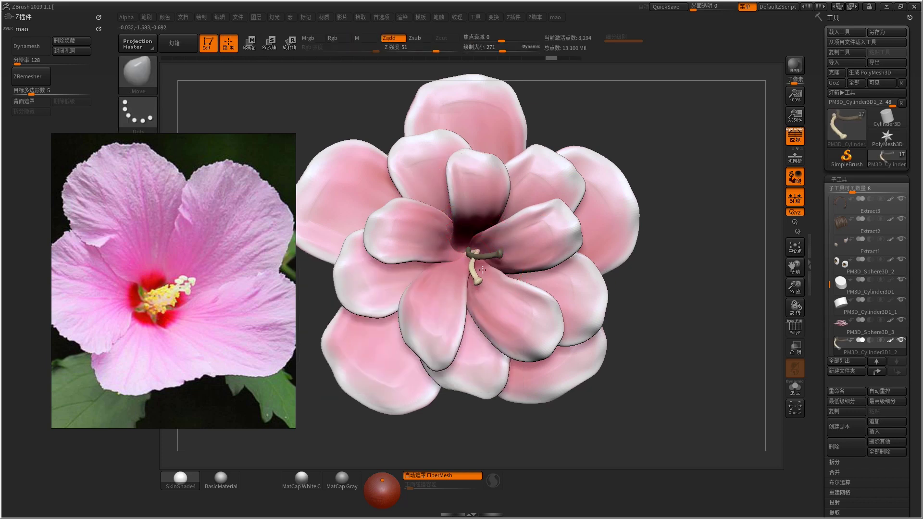
key("space")
left_click_drag(482, 261, 483, 273)
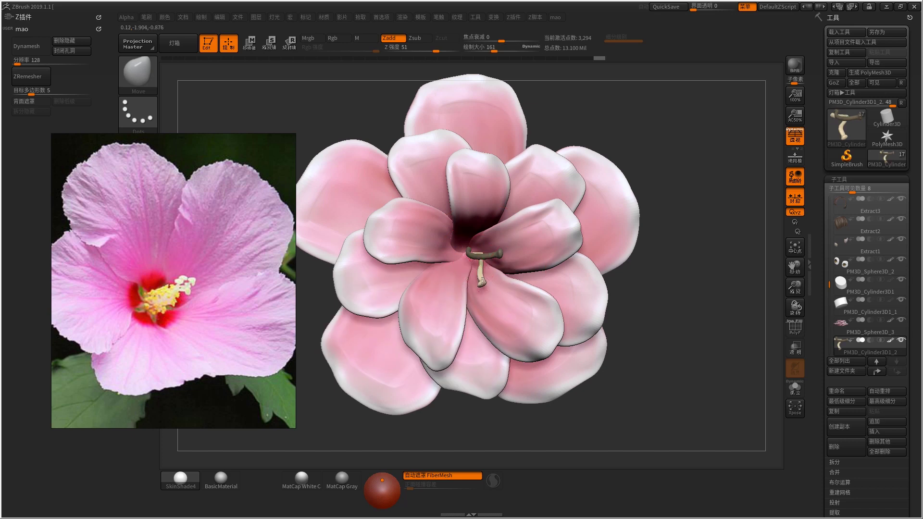
- Duplicate the stem pair, then the resulting group, rotating the copies around the flower's center to form a stamen cluster
key("w")
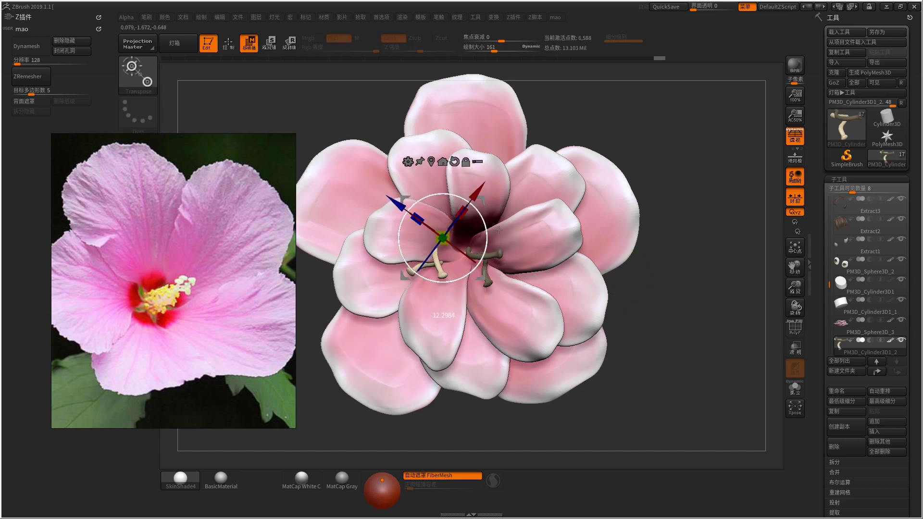
left_click_drag(484, 202, 500, 205)
key("q")
key("space")
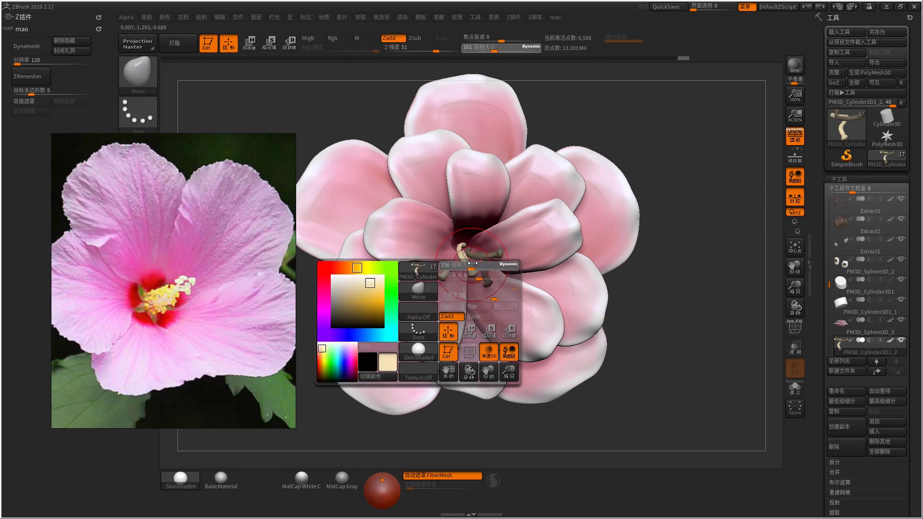
key("w")
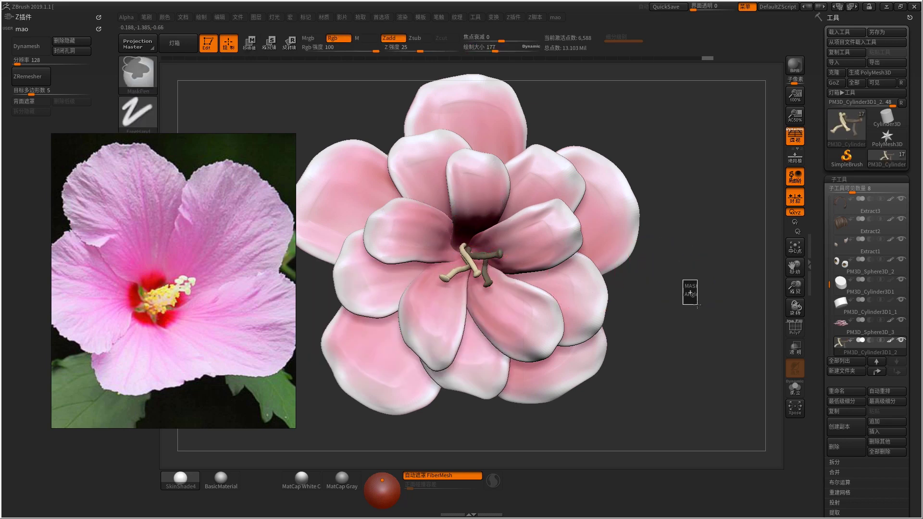
left_click_drag(503, 207, 511, 229, "ctrl")
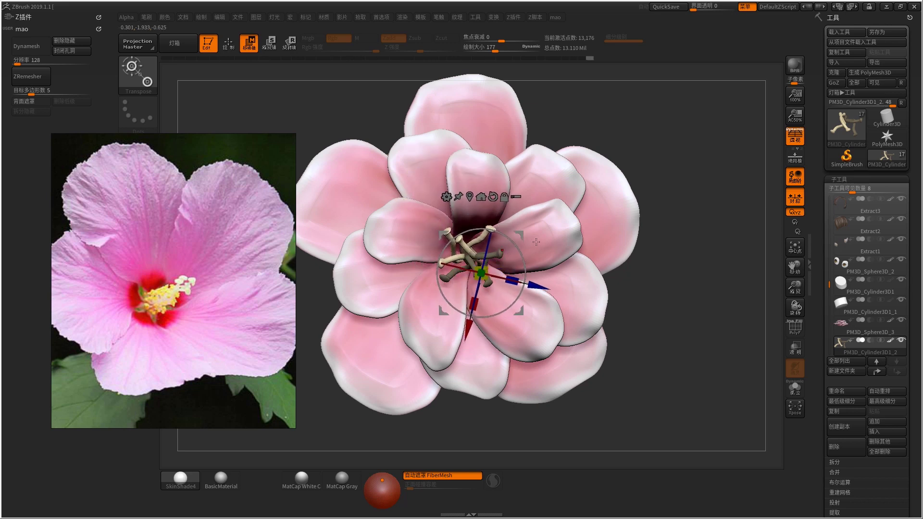
left_click_drag(550, 221, 600, 247)
- Reshape the individual stems with the Move Topological brush to match the hibiscus reference, setting the photo slightly lower
key("q")
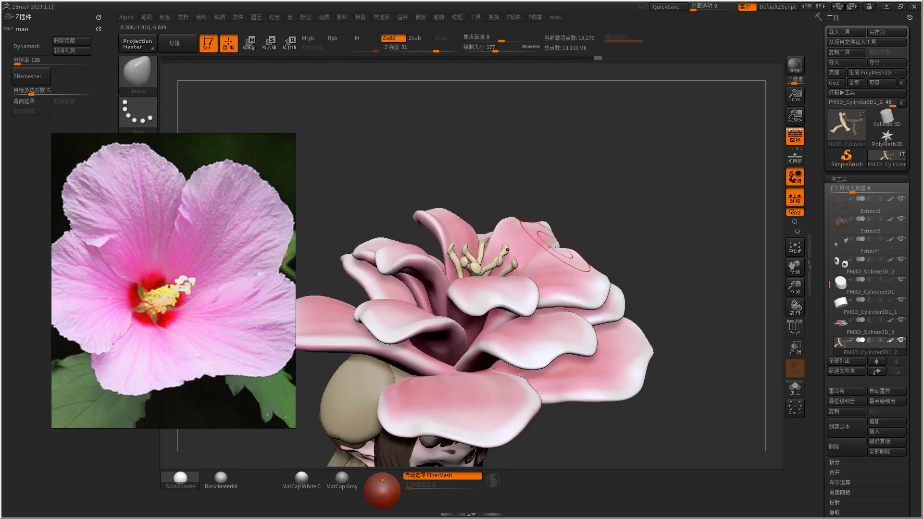
key("b")
key("m")
key("t")
left_click_drag(673, 145, 625, 154)
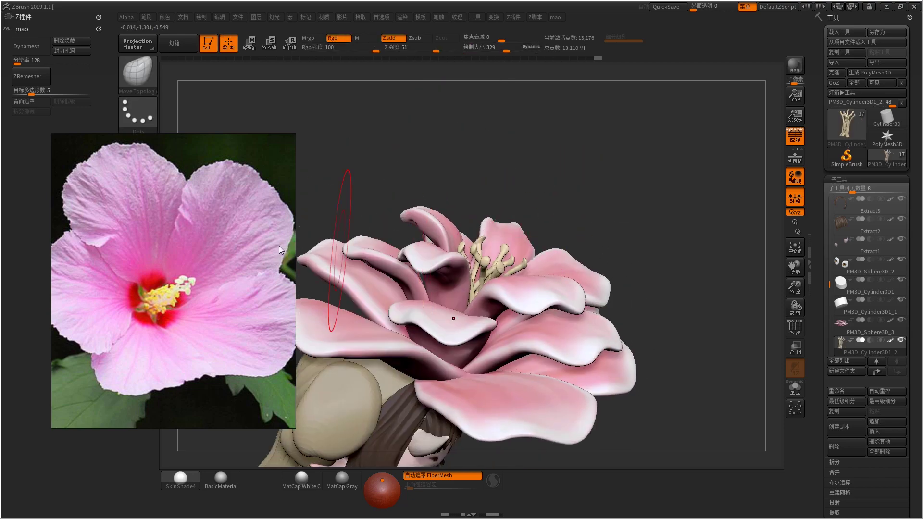
left_click_drag(216, 177, 193, 235)
left_click_drag(297, 250, 465, 193)
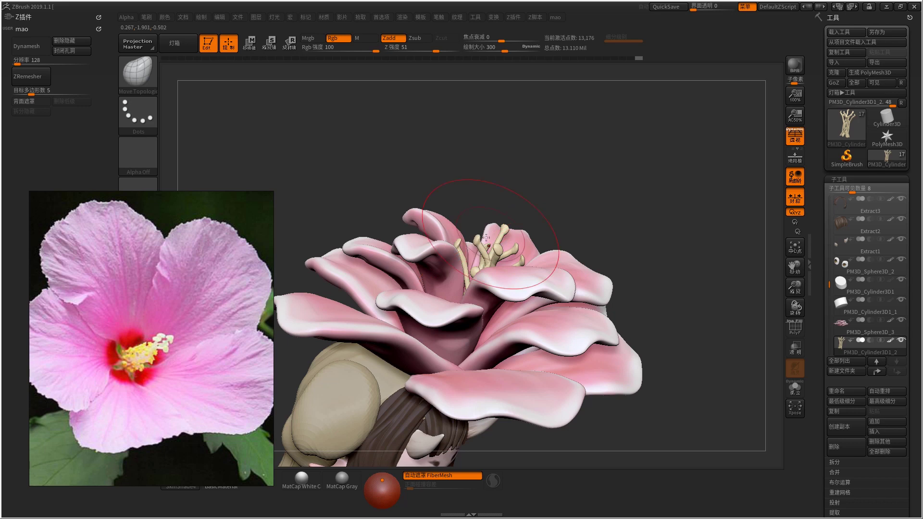
left_click_drag(537, 251, 625, 259)
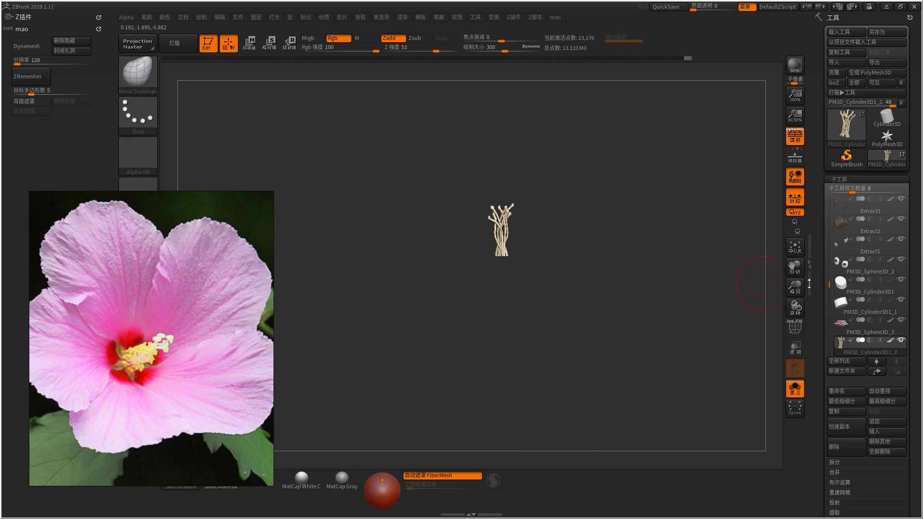
- Select the petal subtool PM3D_Sphere3D_3 and merge the stem subtool below it into it
left_click(829, 319)
scroll(849, 307, "down", 3)
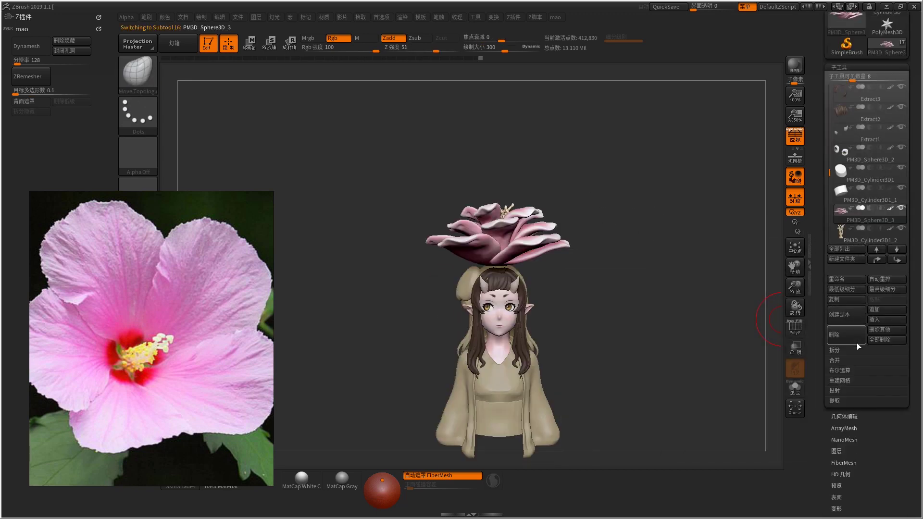
left_click(846, 360)
left_click(849, 368)
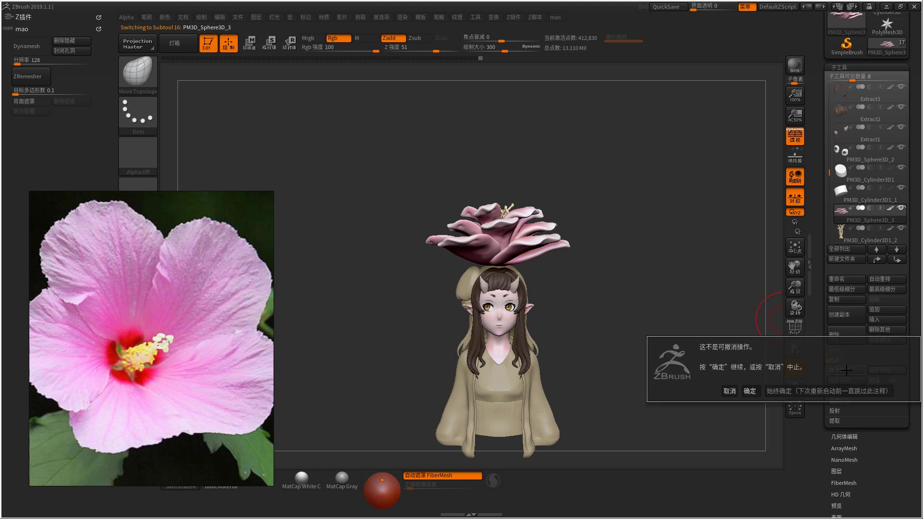
left_click(750, 390)
- Scale the merged flower down above the character's head using a vertical transpose line
mouse_move(586, 274)
left_mouse_down()
mouse_move(558, 277)
mouse_move(584, 274)
mouse_move(522, 316)
mouse_move(468, 328)
mouse_move(524, 279)
left_mouse_up()
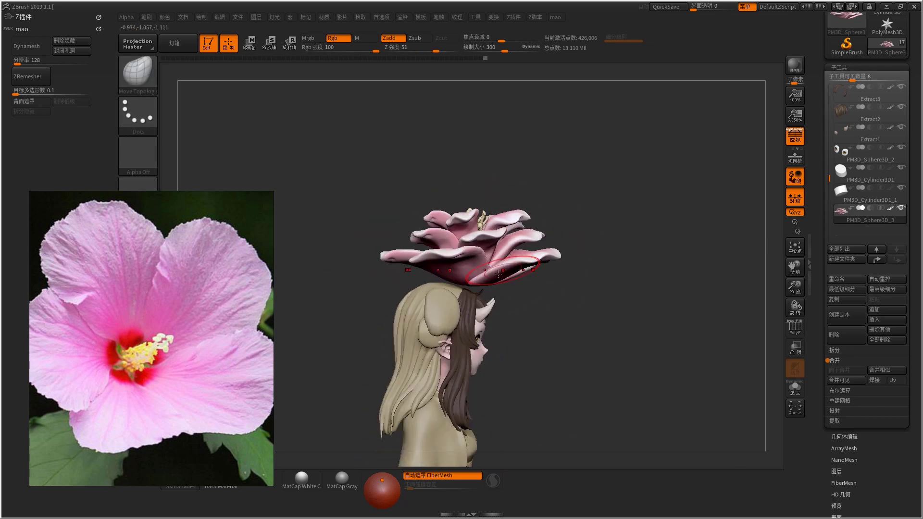
key("w")
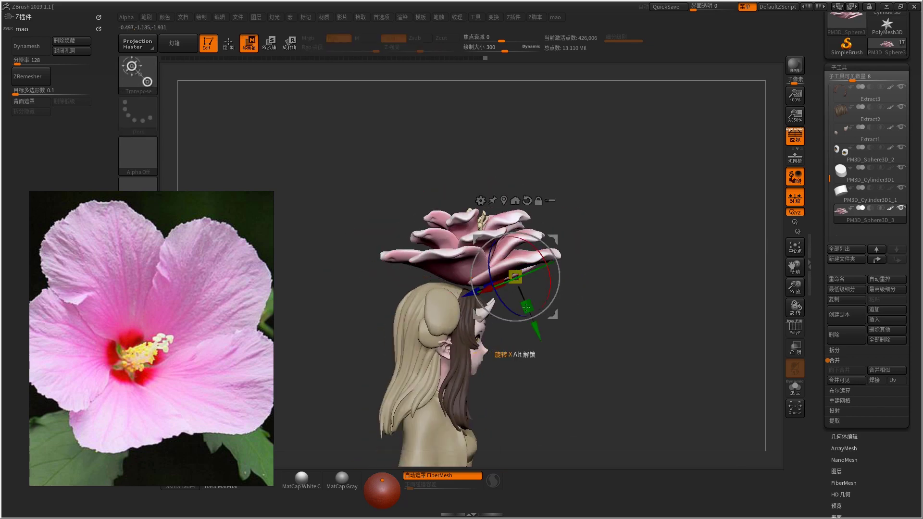
mouse_move(605, 288)
left_mouse_down()
mouse_move(568, 266)
mouse_move(608, 324)
left_mouse_up()
key("y")
mouse_move(545, 275)
left_mouse_down("shift")
mouse_move(543, 162)
mouse_move(543, 178)
left_mouse_up("shift")
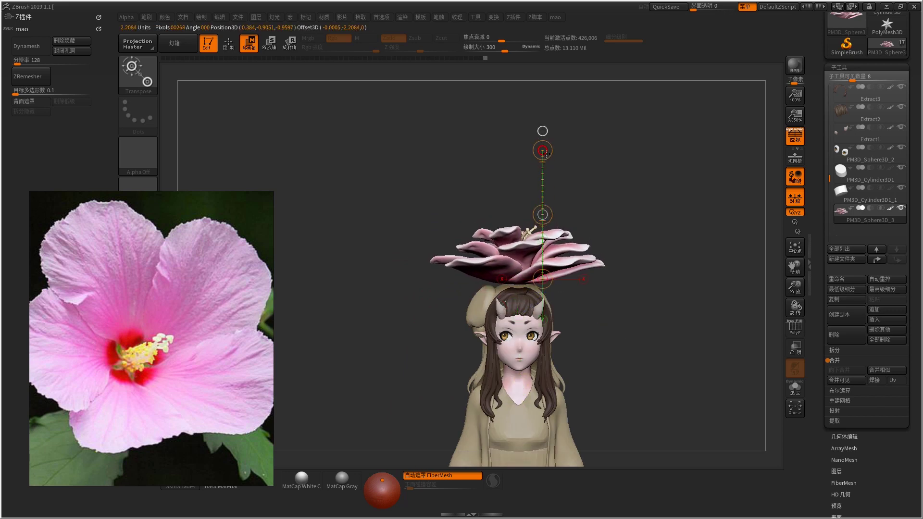
key("e")
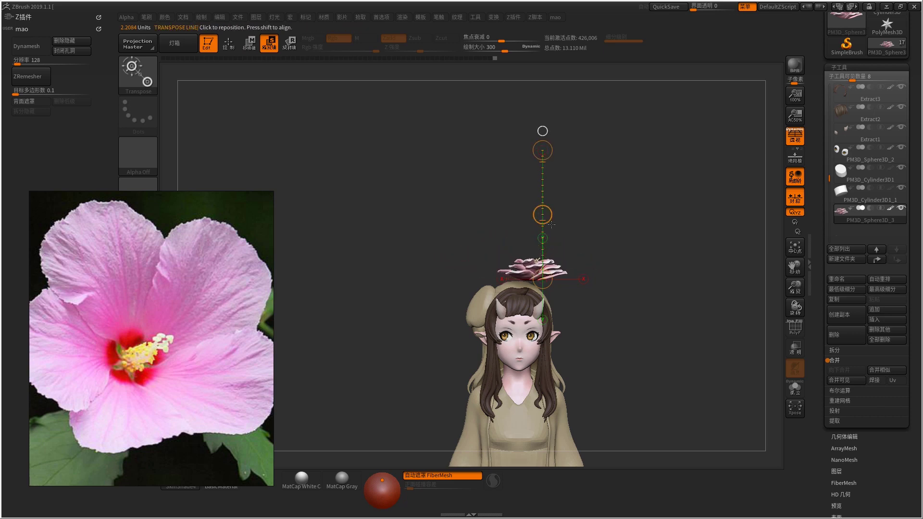
mouse_move(608, 235)
left_mouse_down("shift")
mouse_move(618, 208)
mouse_move(618, 231)
mouse_move(577, 245)
mouse_move(506, 312)
left_mouse_up("shift")
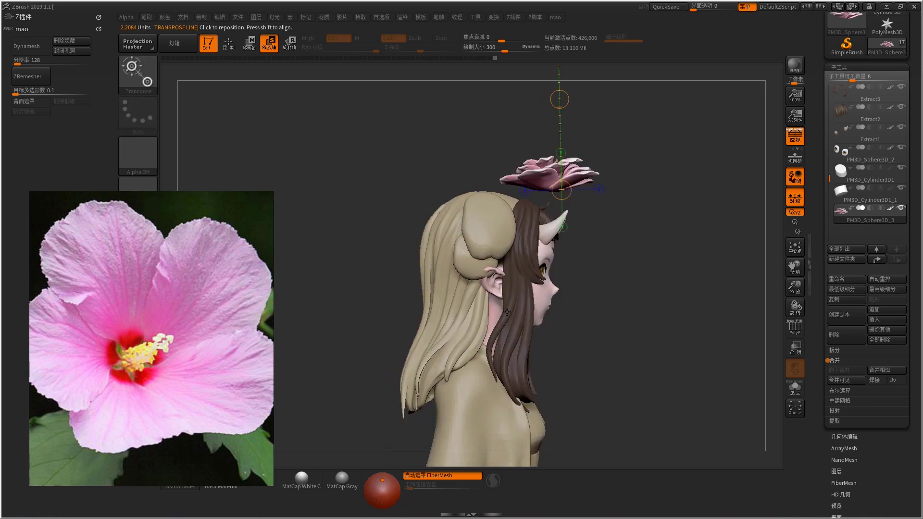
- Isolate the back hair subtool Extract5 and paint it dark brown with the Standard brush in Rgb mode
left_click(472, 322, "alt")
key("q")
key("space")
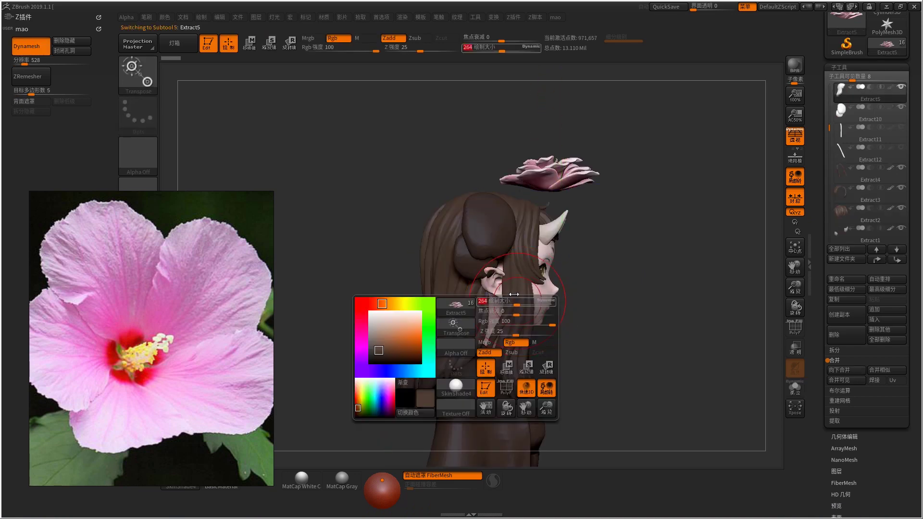
key("w")
key("space")
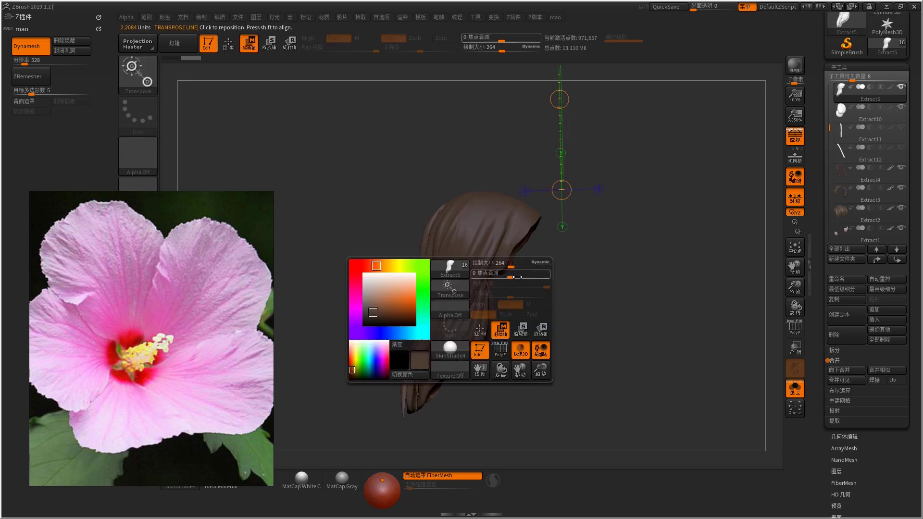
key("q")
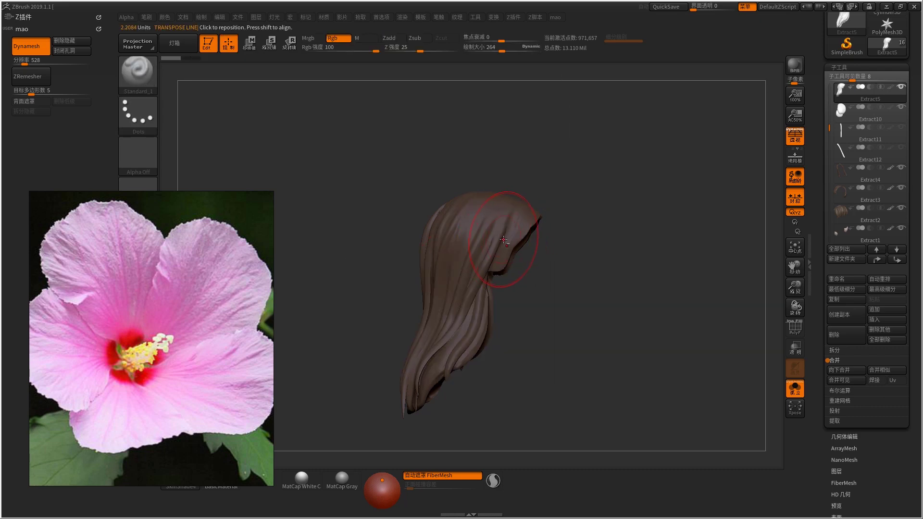
left_click(504, 229, "alt")
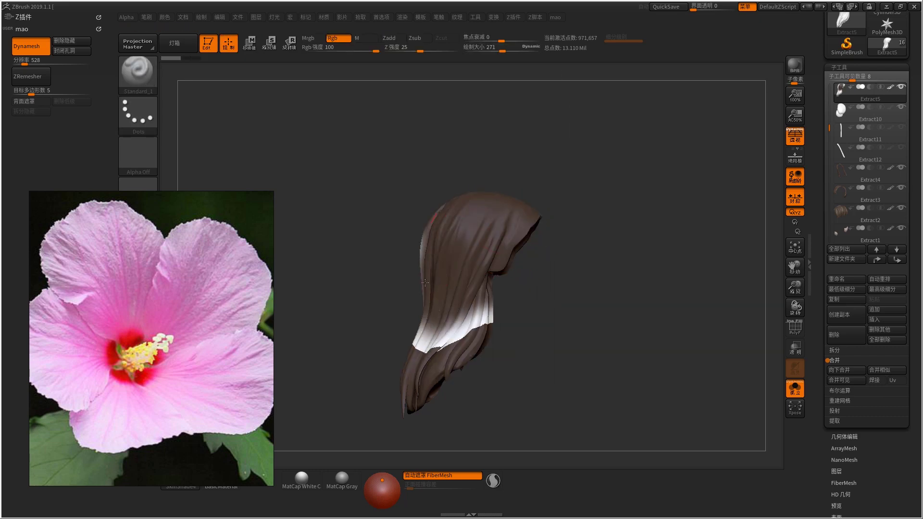
mouse_move(425, 283)
right_mouse_down()
mouse_move(432, 338)
mouse_move(612, 204)
right_mouse_up()
key("shift")
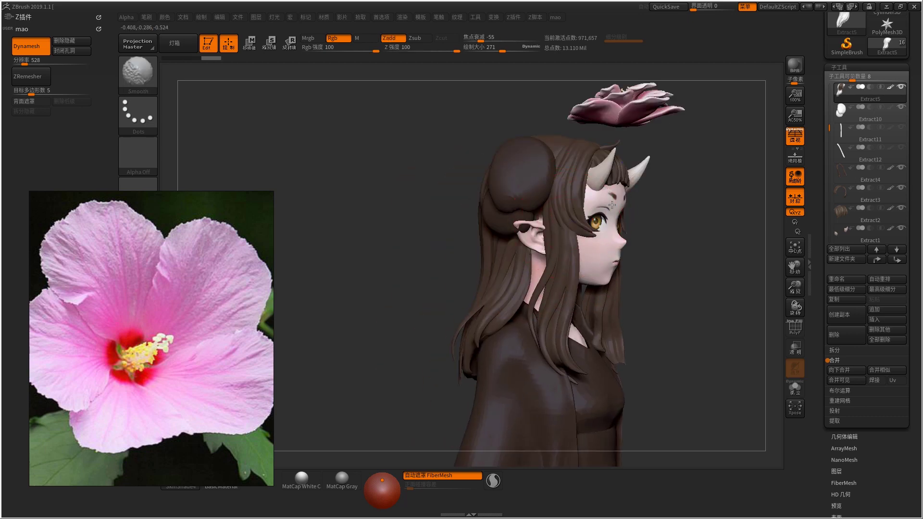
- Select the flower above the head and rotate it from lying flat to standing upright with a transpose line
left_click(625, 103, "alt")
key("w")
right_click_drag(624, 144, 599, 200)
left_click_drag(599, 201, 624, 109)
key("r")
right_click_drag(624, 110, 618, 139)
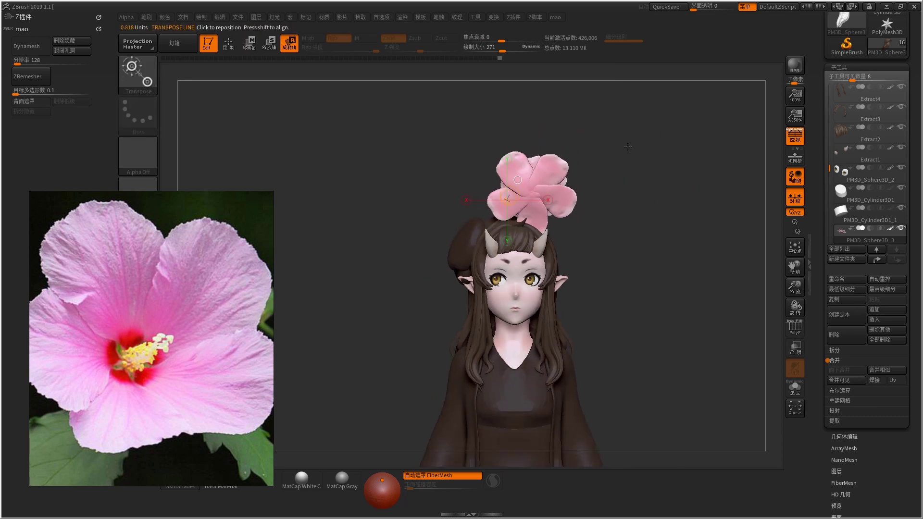
mouse_move(861, 92)
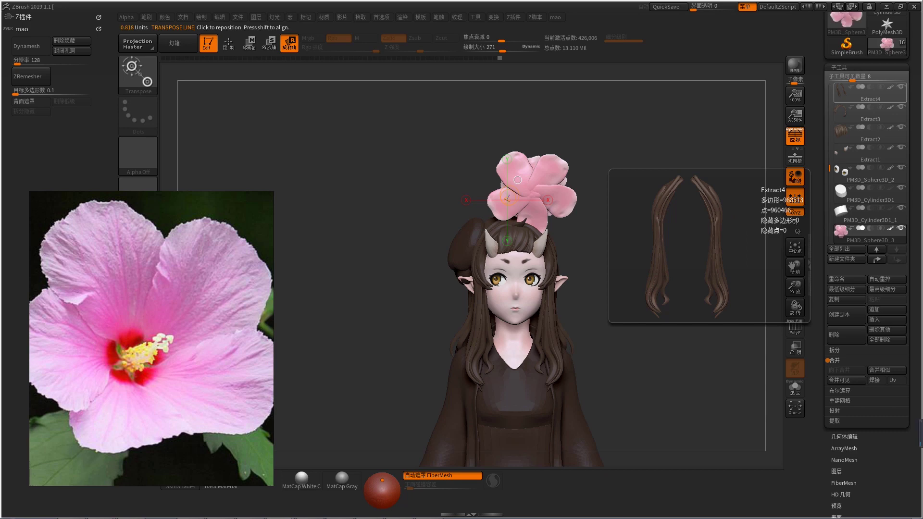
right_click_drag(625, 260, 601, 257)
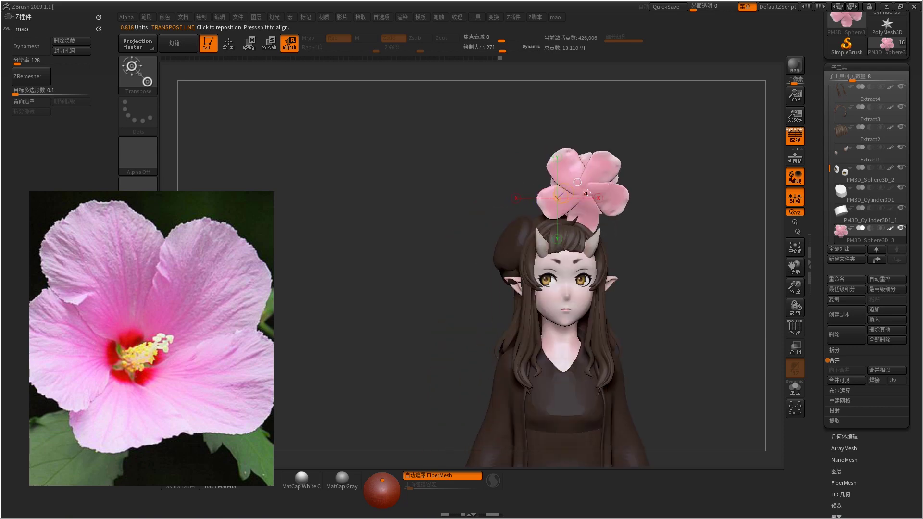
- Move, scale and rotate the flower so it sits sideways on the hair bun at the character's right side
left_click_drag(589, 139, 589, 59)
left_click_drag(589, 242, 590, 232)
left_click_drag(588, 303, 521, 346)
left_click_drag(580, 231, 623, 232)
key("e")
left_click_drag(682, 288, 520, 289)
key("w")
key("r")
mouse_move(516, 255)
left_mouse_down()
mouse_move(516, 306)
mouse_move(432, 301)
mouse_move(429, 263)
left_mouse_up()
key("w")
key("q")
mouse_move(346, 269)
left_mouse_down()
mouse_move(423, 226)
mouse_move(439, 206)
left_mouse_up()
- Delete the hair bun subtool Extract10 behind the flower
left_click(469, 258, "alt")
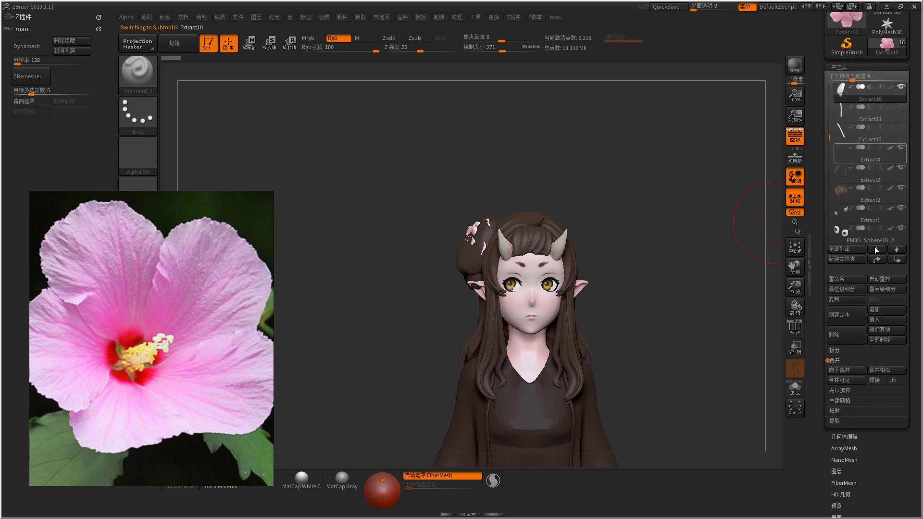
left_click(851, 332)
left_click(751, 354)
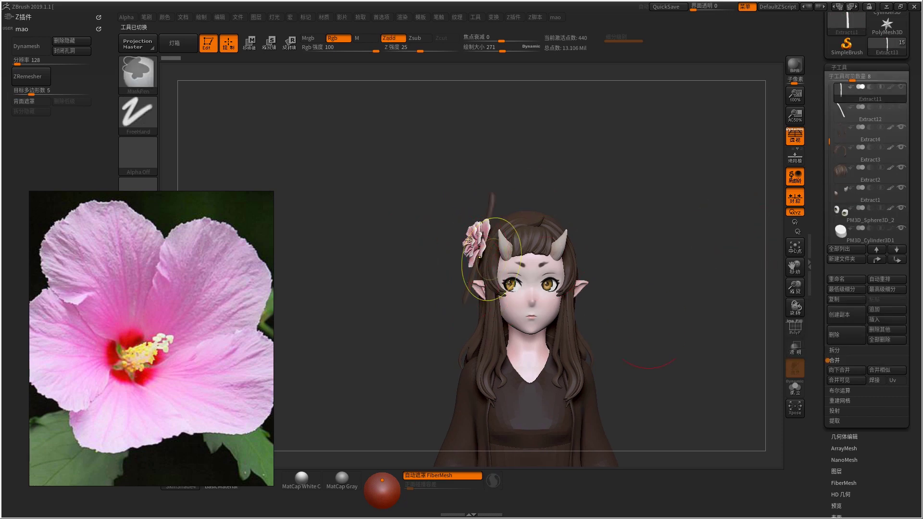
- Select the flower and move it against the side hair above the character's right ear
left_click_drag(527, 256, 529, 226)
left_click(480, 231, "alt")
key("w")
left_click_drag(472, 229, 518, 236)
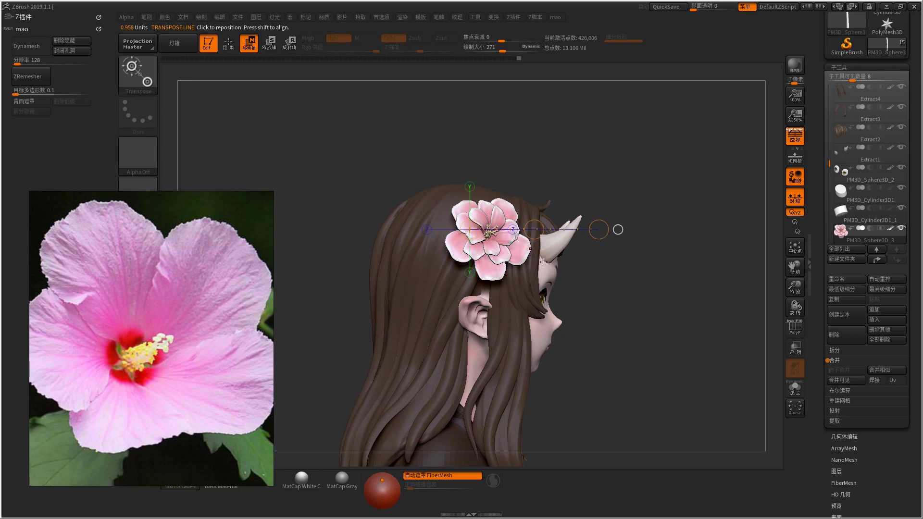
- Duplicate the flower, shrink the copy, and place it below and behind the original, just above the ear
left_click_drag(514, 201, 496, 216, "ctrl")
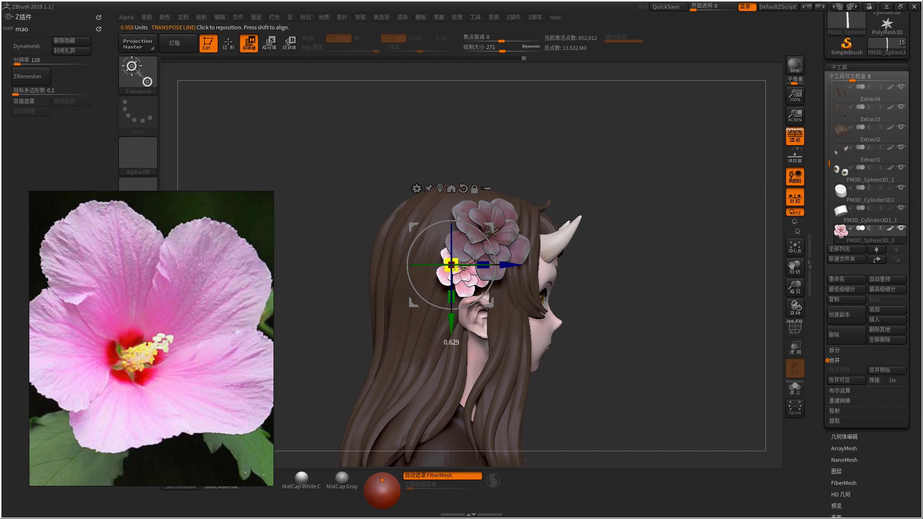
mouse_move(486, 238)
left_mouse_down()
mouse_move(581, 237)
mouse_move(588, 251)
mouse_move(450, 253)
mouse_move(461, 214)
left_mouse_up()
key("q")
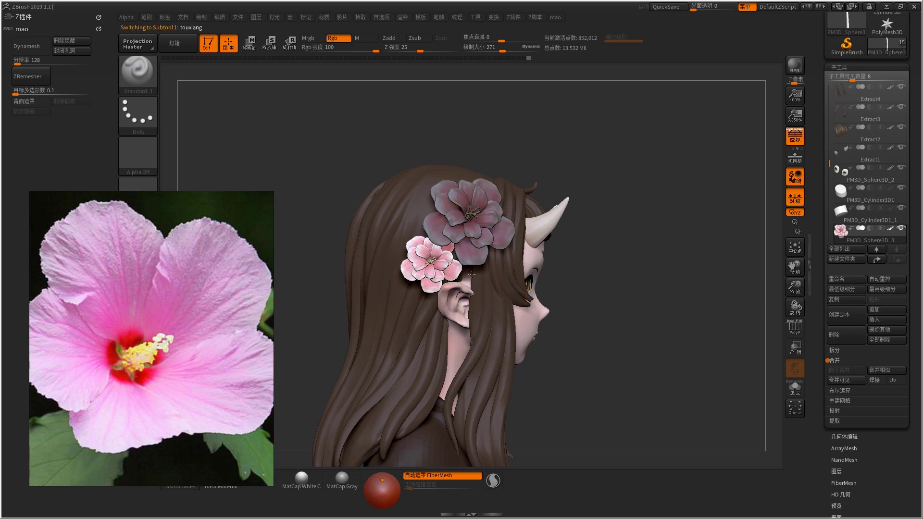
- Select the touxiang head subtool and reduce the brush draw size to 31
left_click(481, 276, "alt")
key("space")
key("space")
left_click_drag(471, 278, 468, 275)
right_click_drag(468, 272, 470, 268)
key("space")
left_click_drag(469, 268, 462, 277)
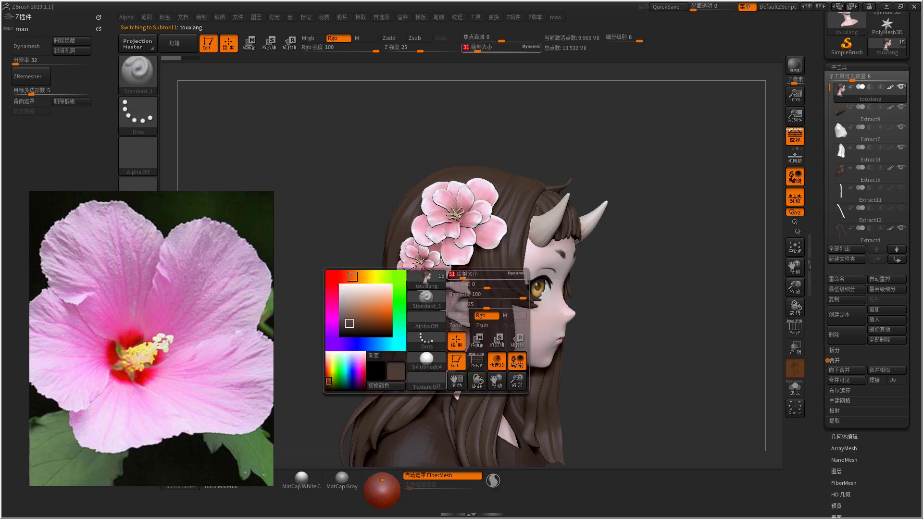
- Reselect the flower subtool and adjust the placement of the small flower against the hair above the ear
right_click_drag(459, 275, 455, 272)
left_click(448, 259, "alt")
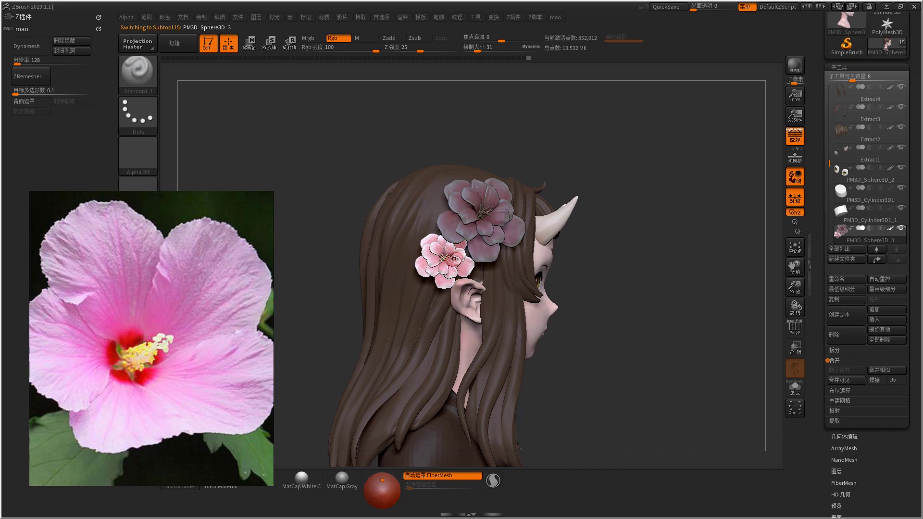
key("r")
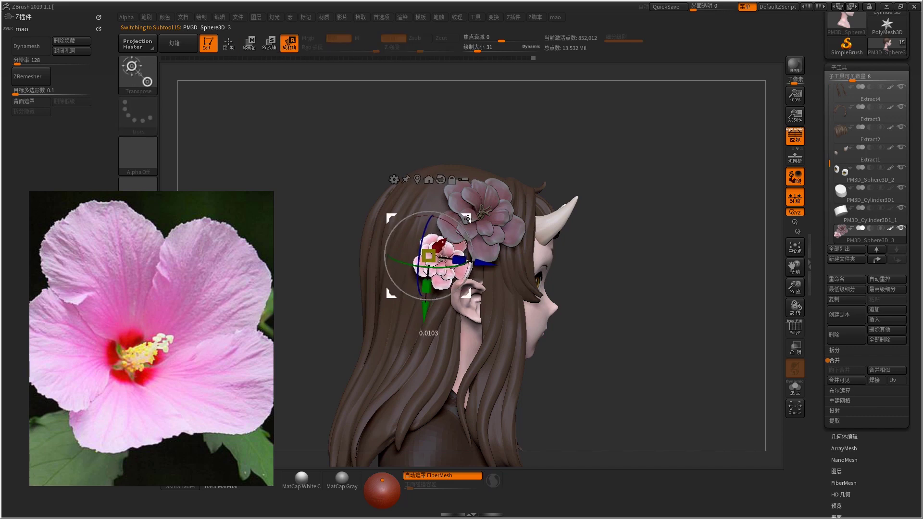
key("q")
mouse_move(467, 219)
right_mouse_down("shift")
mouse_move(616, 263)
mouse_move(711, 265)
right_mouse_up("shift")
- Browse the reference board and examine the character's hair ornament and the kimono figure's golden hairpins
scroll(88, 328, "down", 5)
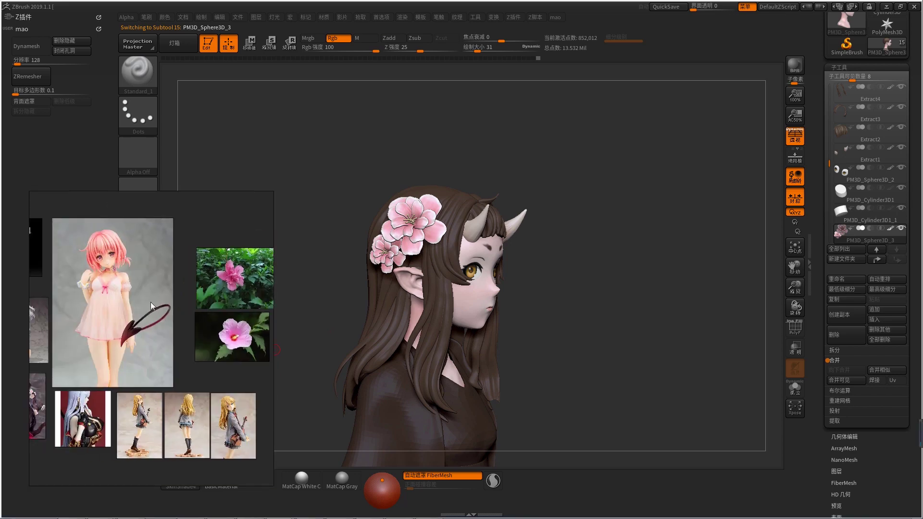
scroll(151, 302, "down", 4)
scroll(151, 302, "up", 4)
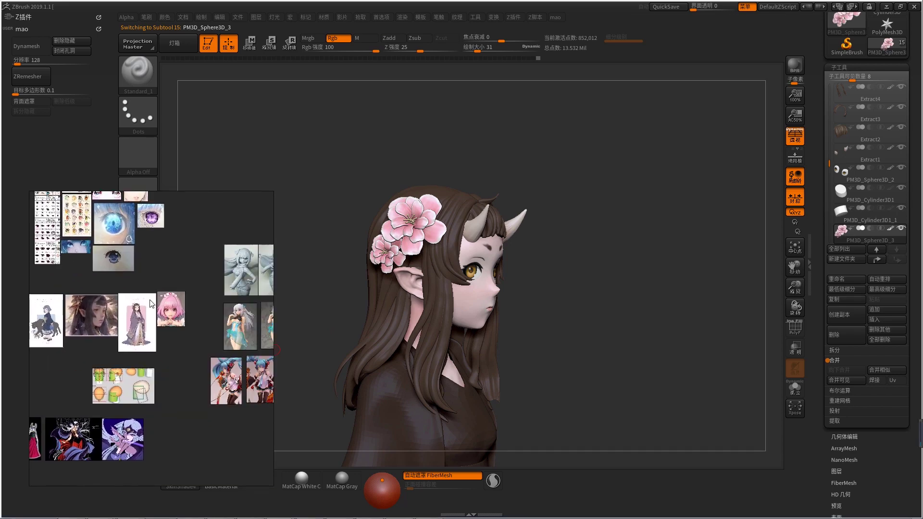
scroll(151, 303, "up", 6)
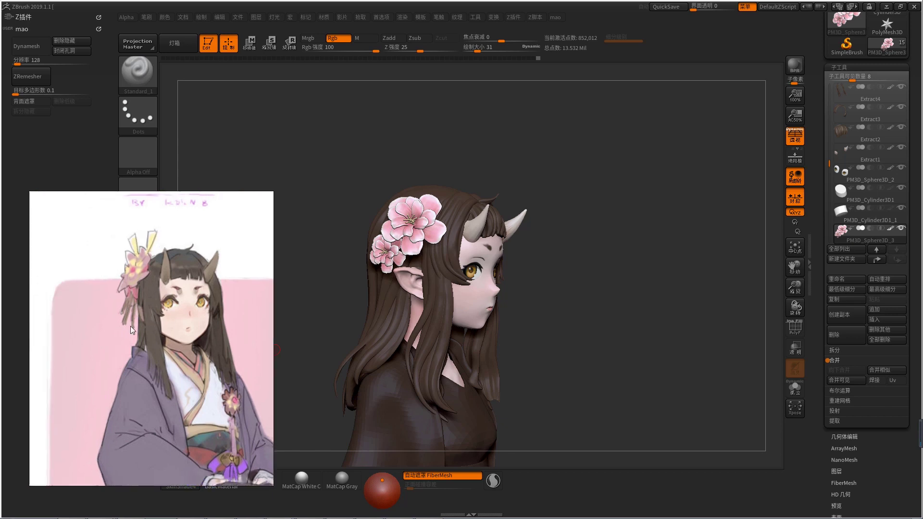
scroll(160, 299, "up", 3)
scroll(194, 323, "down", 5)
scroll(194, 323, "down", 5)
scroll(200, 279, "up", 6)
scroll(195, 340, "down", 6)
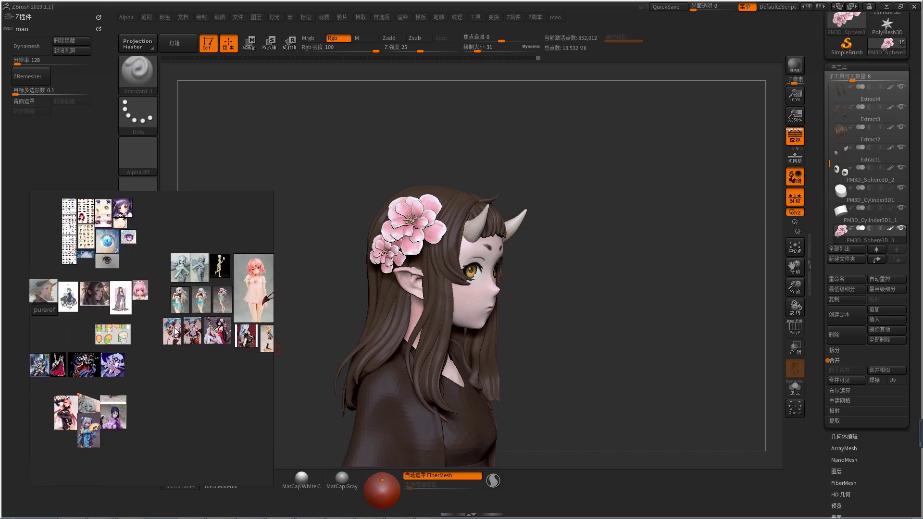
scroll(206, 337, "up", 8)
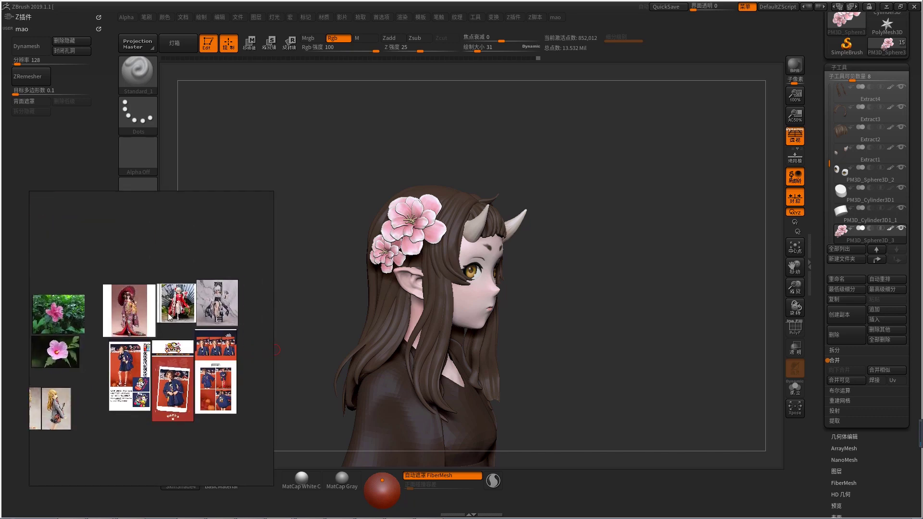
scroll(206, 347, "up", 8)
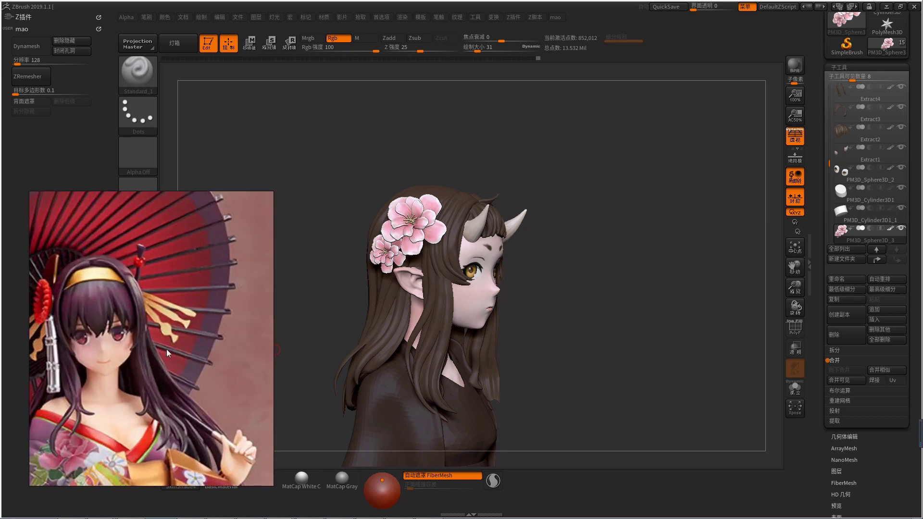
scroll(201, 307, "down", 3)
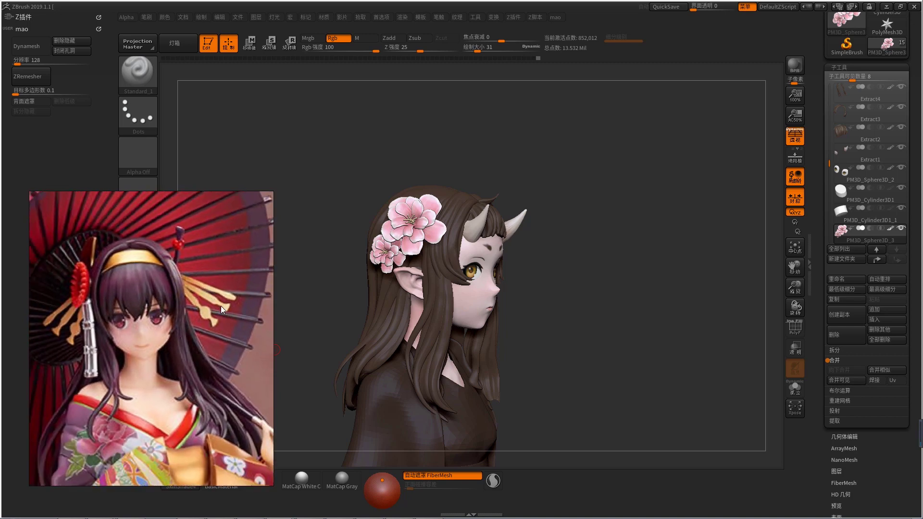
- Append a Cube3D as a new subtool for the hairpin
left_click_drag(702, 262, 660, 259)
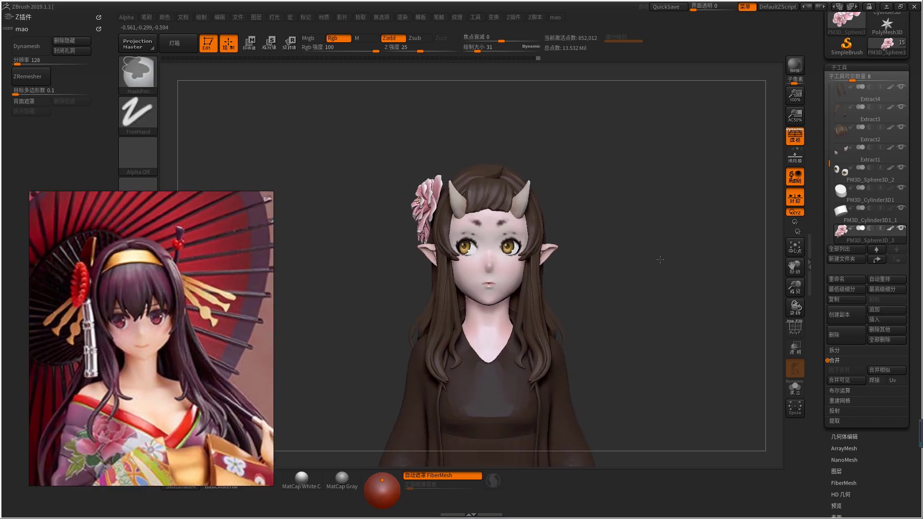
left_click(883, 307)
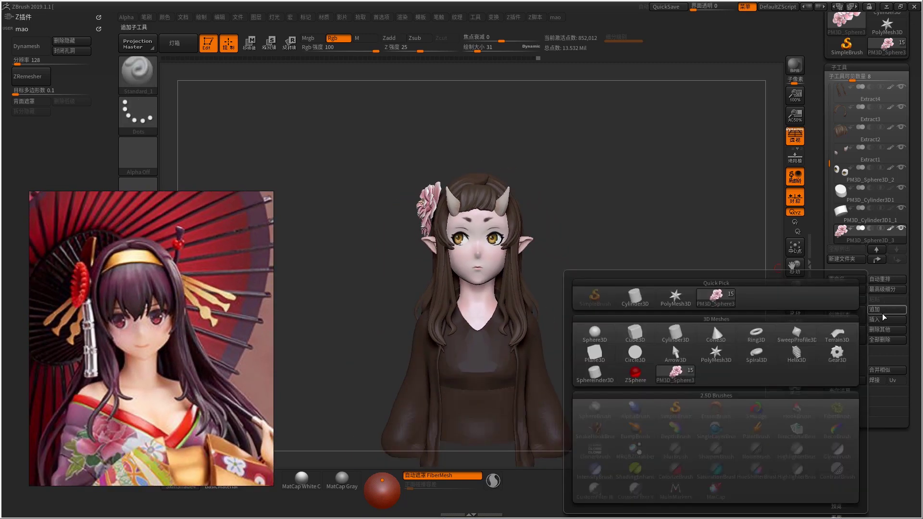
left_click(639, 334)
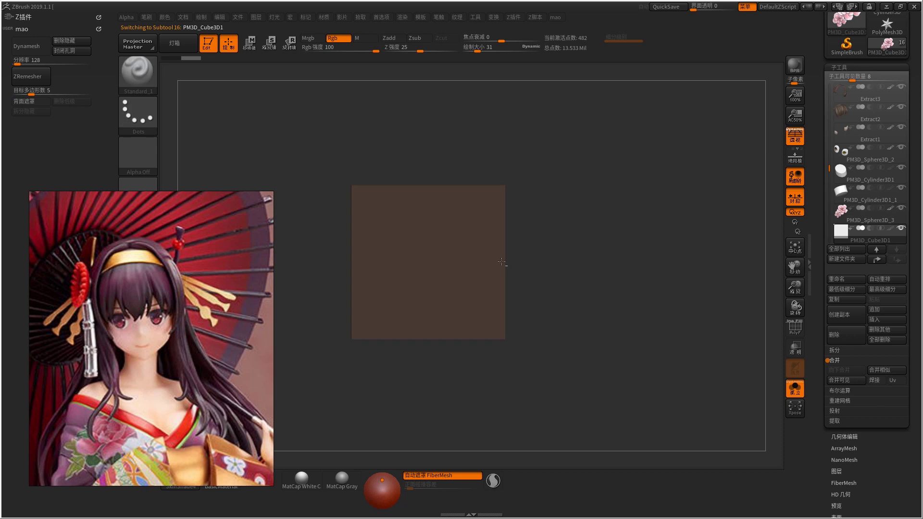
- Turn off perspective and squeeze the cube in width and depth into a long, thin bar with the Transpose line
key("p")
key("w")
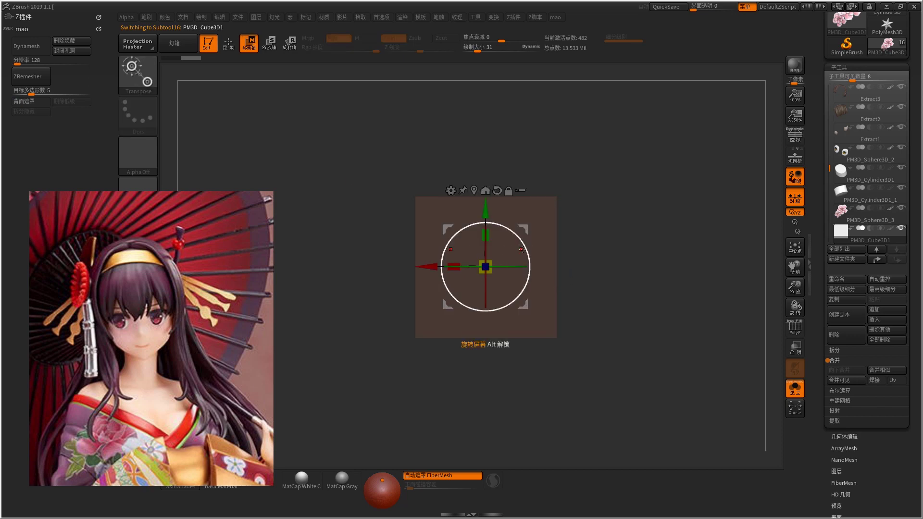
mouse_move(485, 231)
left_mouse_down()
mouse_move(432, 260)
mouse_move(630, 231)
mouse_move(497, 240)
left_mouse_up()
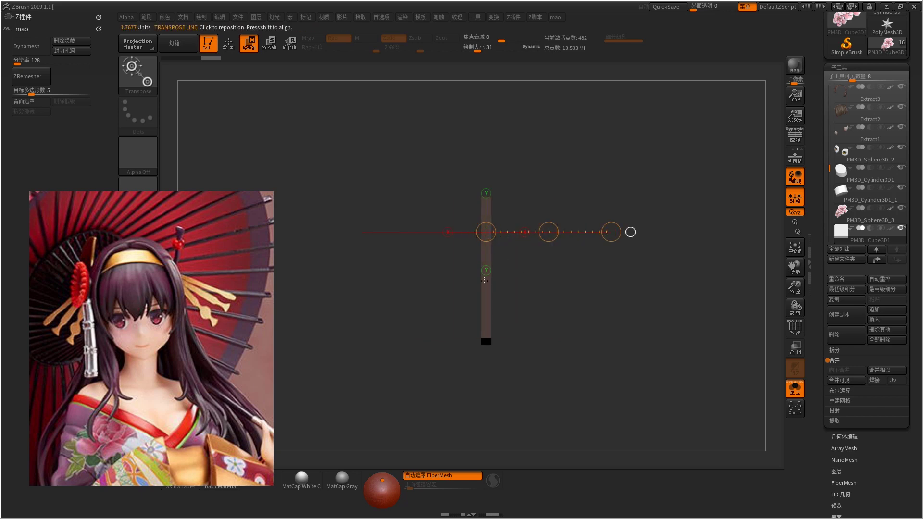
key("ctrl+z")
mouse_move(430, 287)
left_mouse_down()
mouse_move(679, 289)
mouse_move(446, 277)
left_mouse_up()
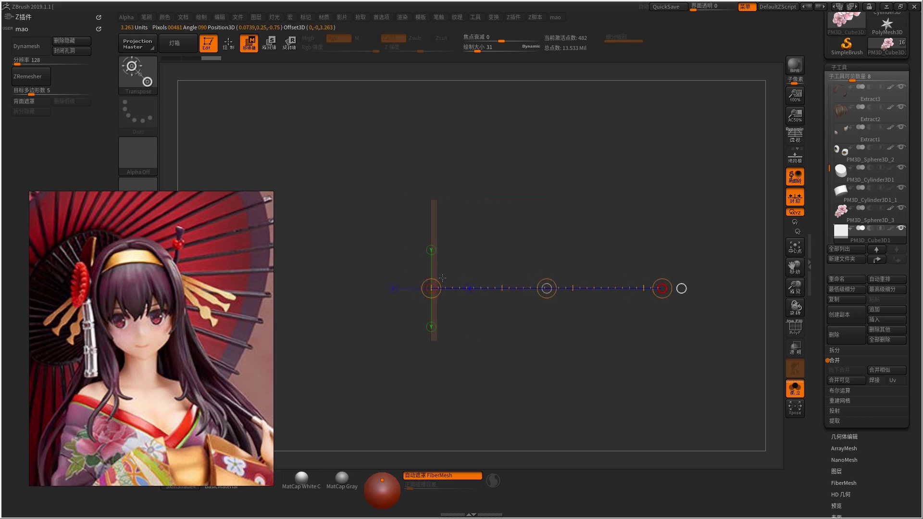
key("q")
mouse_move(495, 226)
left_mouse_down()
mouse_move(477, 215)
mouse_move(493, 404)
mouse_move(519, 285)
mouse_move(509, 264)
mouse_move(523, 326)
mouse_move(486, 252)
left_mouse_up()
- Subdivide the bar twice and convert it to a DynaMesh at resolution 128
key("shift+f")
key("ctrl+d")
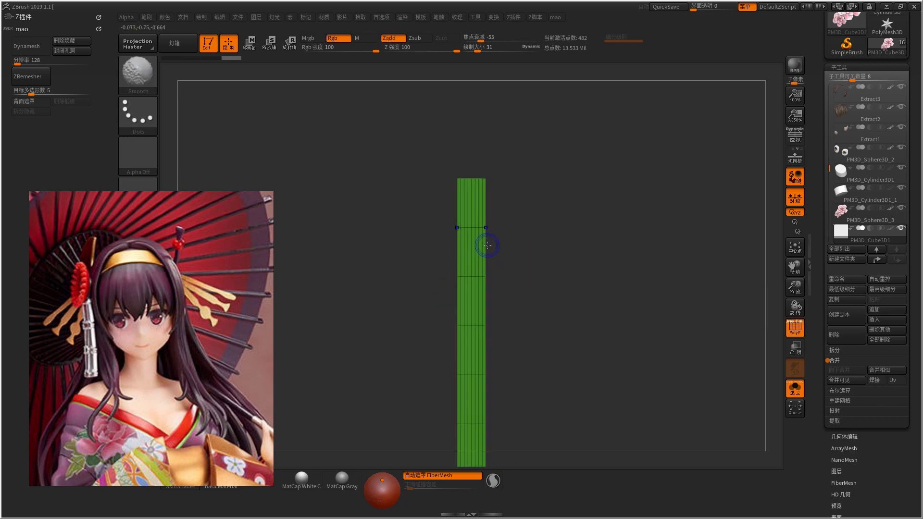
key("ctrl+d")
key("space")
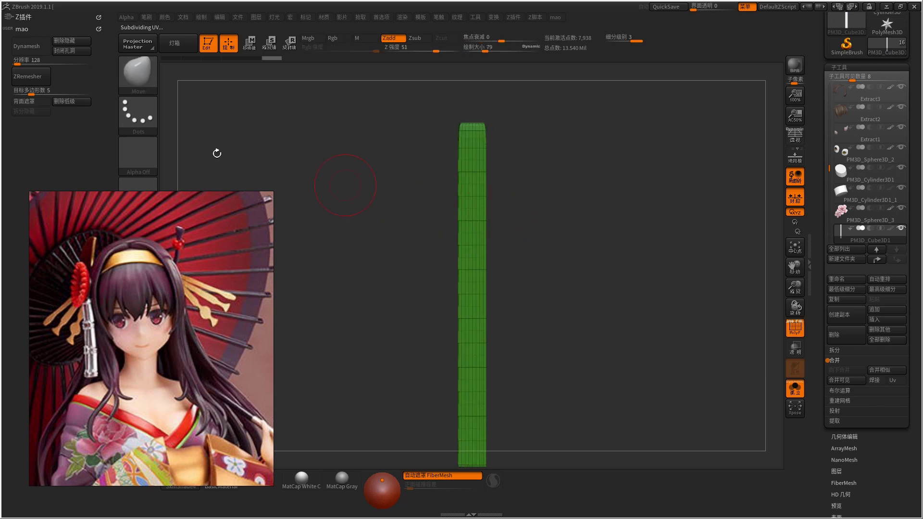
left_click(45, 53)
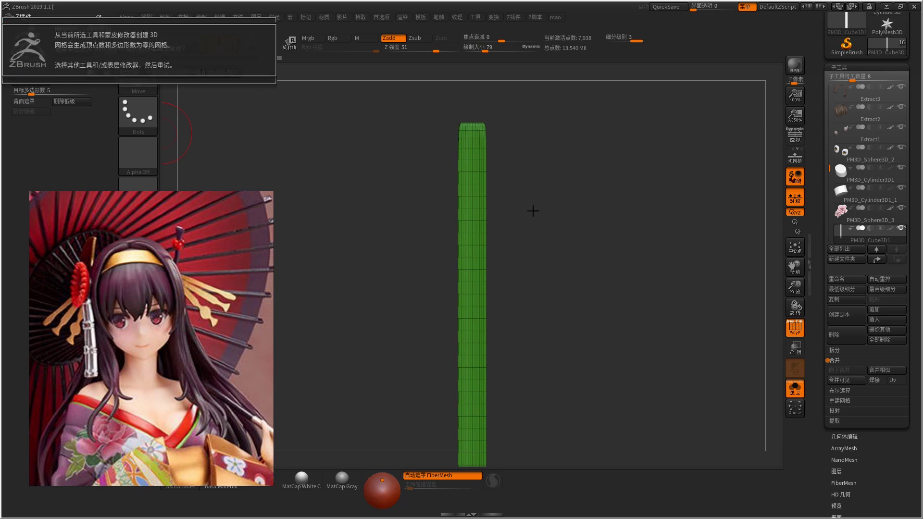
left_click(519, 204)
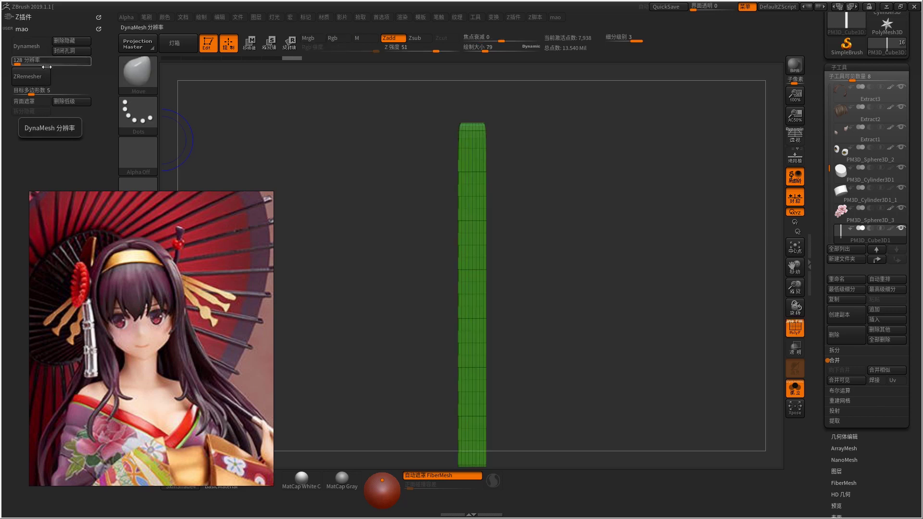
left_click(33, 46)
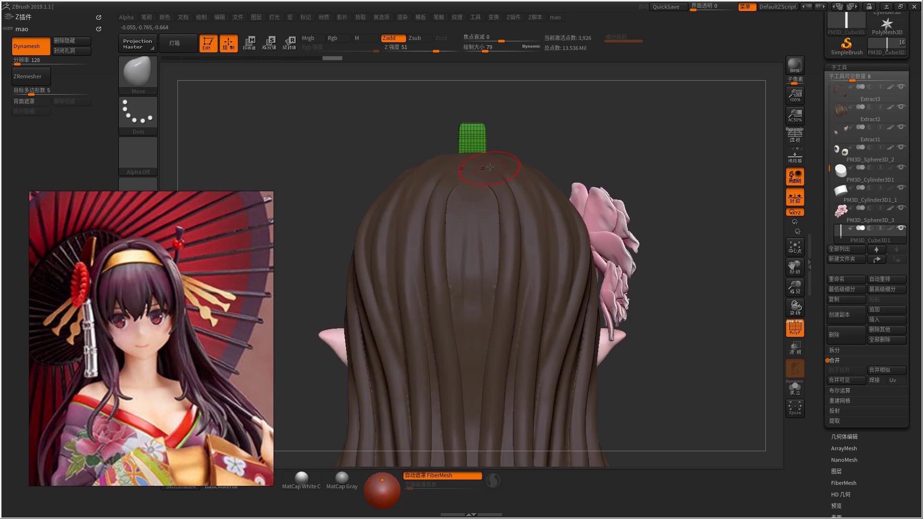
key("shift+f")
- Rotate and enlarge the kimono figure reference to examine the upright shape of the golden hairpins
scroll(183, 333, "down", 5)
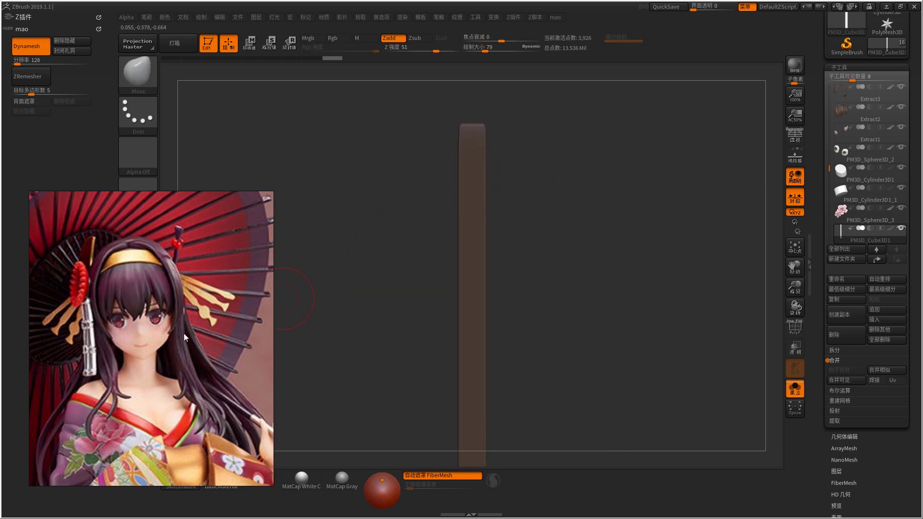
left_click_drag(198, 279, 181, 263)
scroll(193, 322, "down", 3)
scroll(261, 337, "up", 8)
scroll(261, 337, "up", 5)
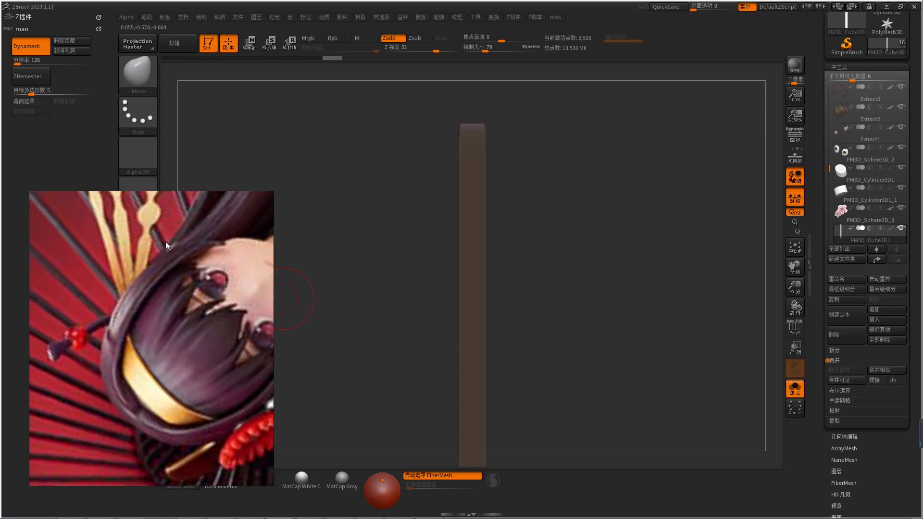
key("shift")
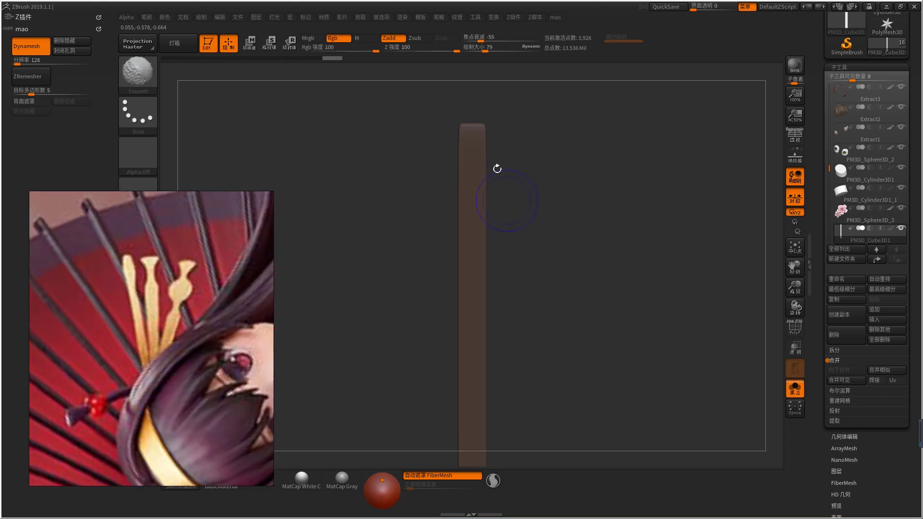
- Try to flare the bar's upper end into a hairpin head with the Move brush
key("ctrl+z")
key("space")
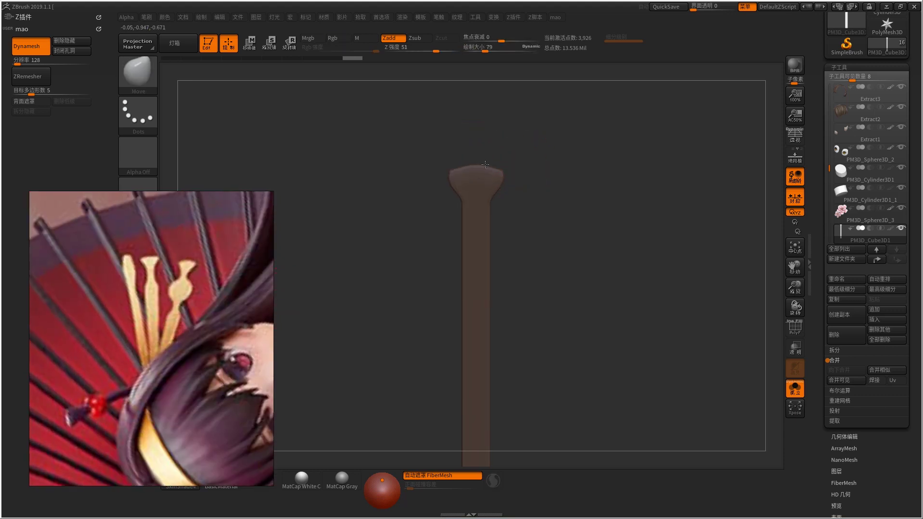
key("space")
mouse_move(511, 168)
left_mouse_down()
mouse_move(482, 216)
mouse_move(509, 208)
left_mouse_up()
key("space")
key("ctrl+z")
key("ctrl+z")
key("ctrl+z")
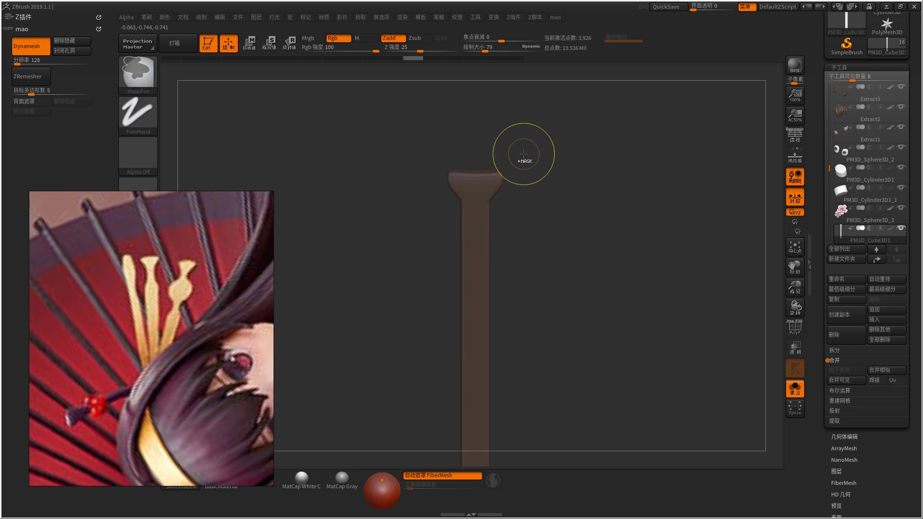
- Review the symmetry settings and pull the bar's upper end outward on both sides into a wide, flat-topped head
left_click(493, 18)
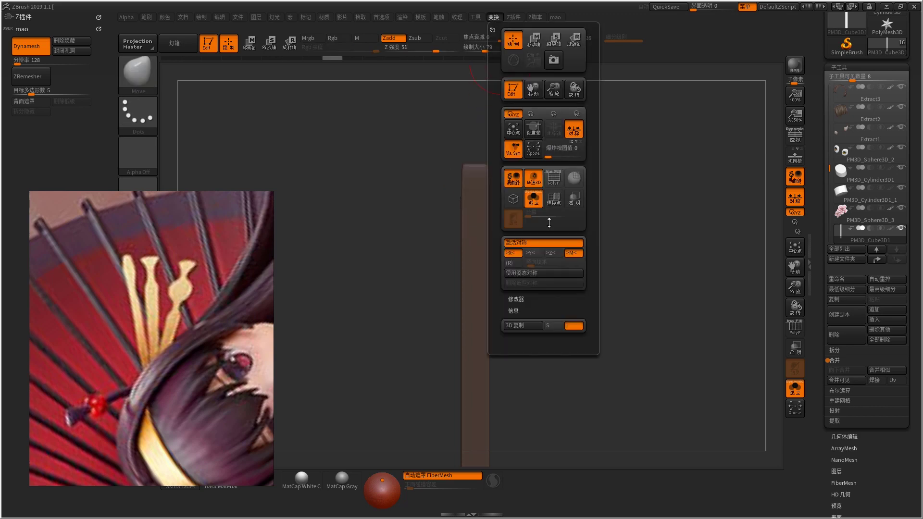
key("space")
key("space")
mouse_move(506, 166)
left_mouse_down()
mouse_move(494, 167)
mouse_move(508, 168)
mouse_move(498, 220)
mouse_move(490, 208)
mouse_move(494, 220)
left_mouse_up()
key("space")
key("space")
key("space")
key("space")
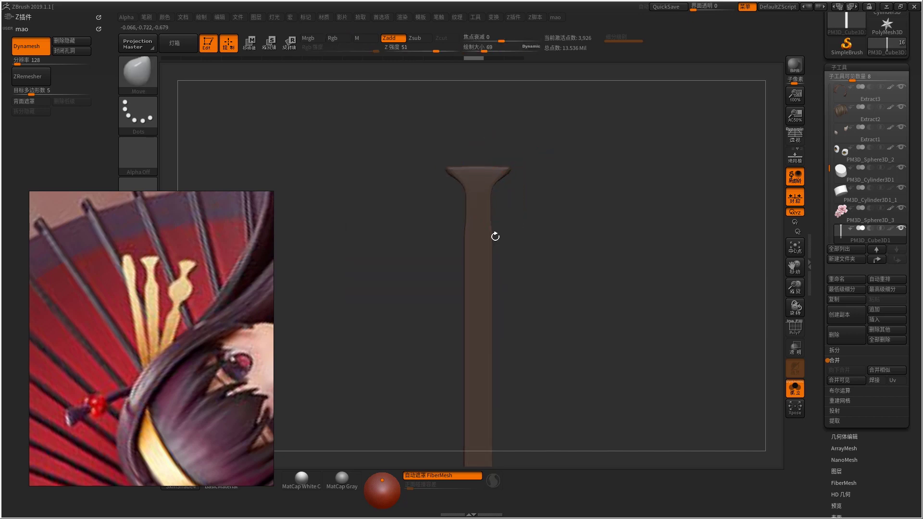
- Form a small bulge below the flared head and taper the shaft toward a narrow lower tip
key("space")
left_click_drag(499, 238, 492, 231)
right_click_drag(488, 291, 488, 227, "ctrl")
key("space")
left_click_drag(481, 241, 490, 242)
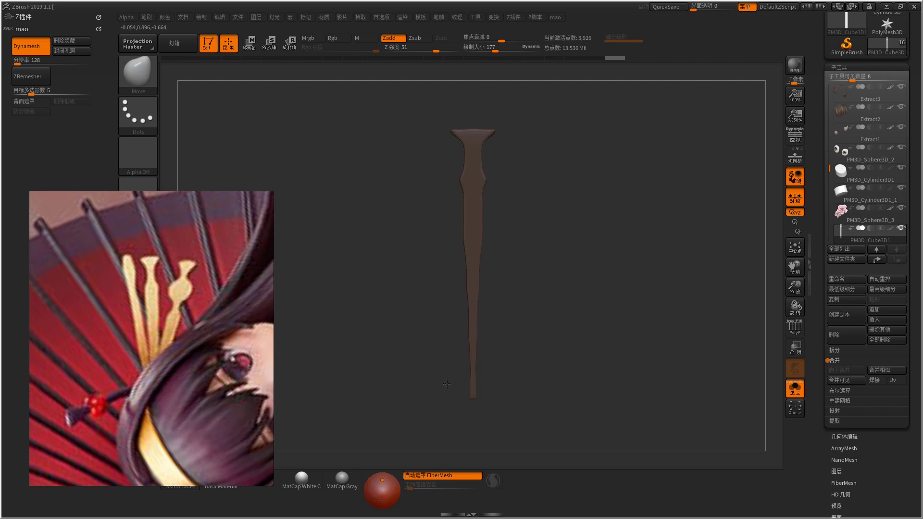
- Flatten and even out the hairpin's side faces with the hPolish brush
key("space")
left_click_drag(505, 268, 476, 268)
key("space")
key("b")
key("h")
key("p")
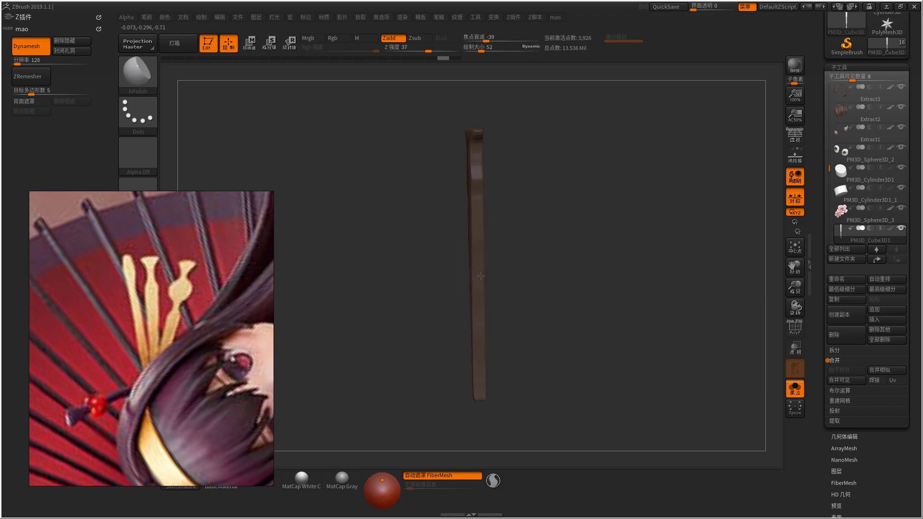
mouse_move(481, 346)
left_mouse_down()
mouse_move(524, 295)
mouse_move(446, 329)
left_mouse_up()
- Subdivide the hairpin twice and smooth its surface
key("space")
key("ctrl")
key("ctrl+d")
key("ctrl+d")
key("shift")
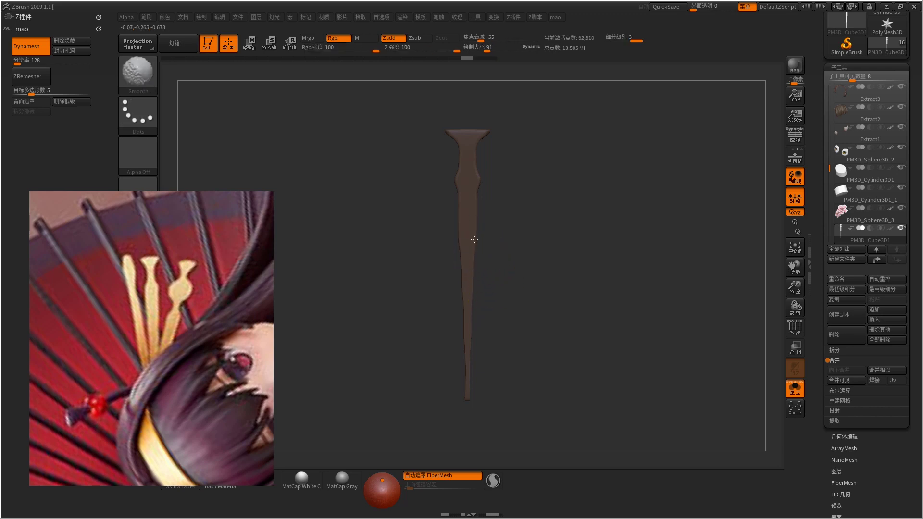
- Adjust the hairpin's thickness with the Transpose line and compare its size against the full character
left_click_drag(471, 382, 498, 247, "shift")
key("w")
left_click(478, 259)
left_click_drag(483, 245, 570, 245)
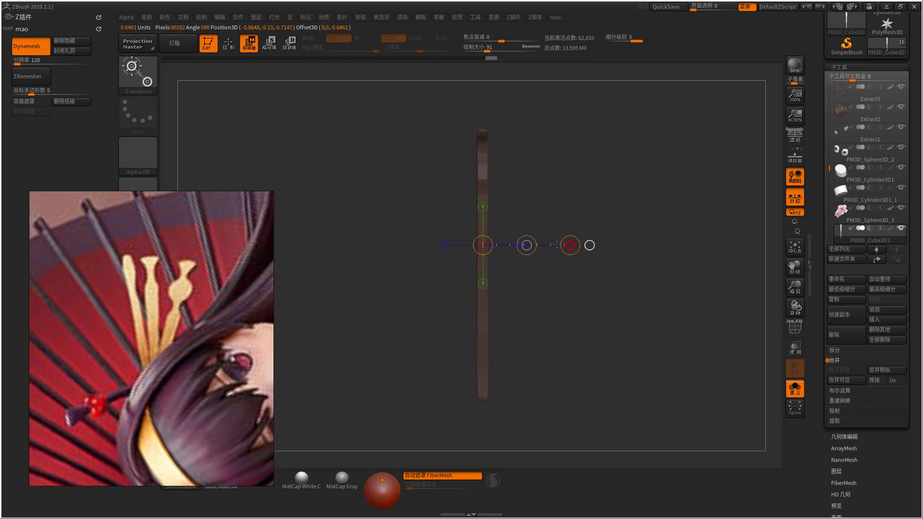
key("q")
key("shift+ctrl+s")
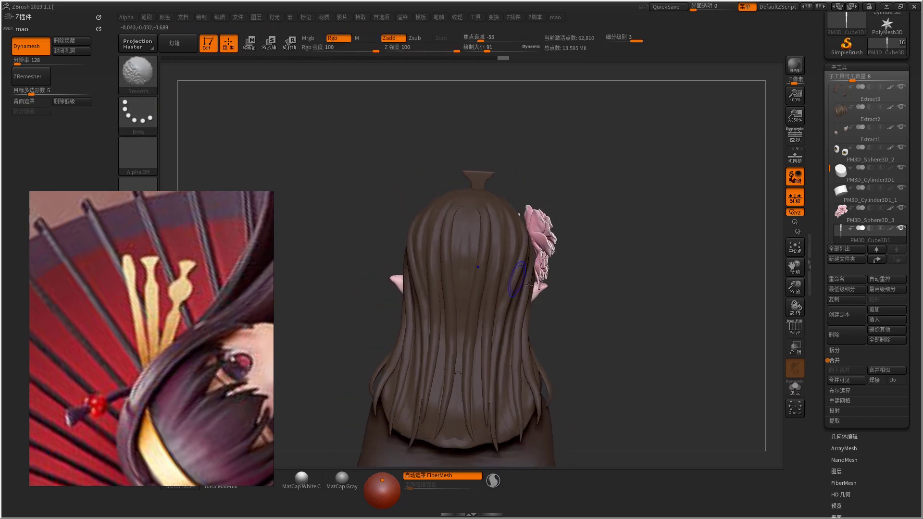
left_click_drag(569, 291, 502, 227)
key("shift+ctrl+s")
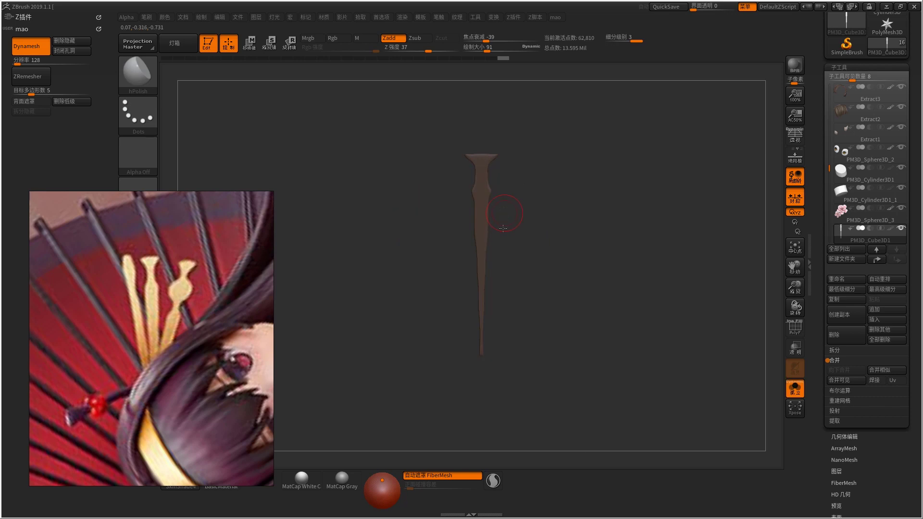
- Refine the hairpin's flared head with the Move brush at a draw size of 69 and show the full character again
key("ctrl")
key("f")
key("b")
key("m")
key("v")
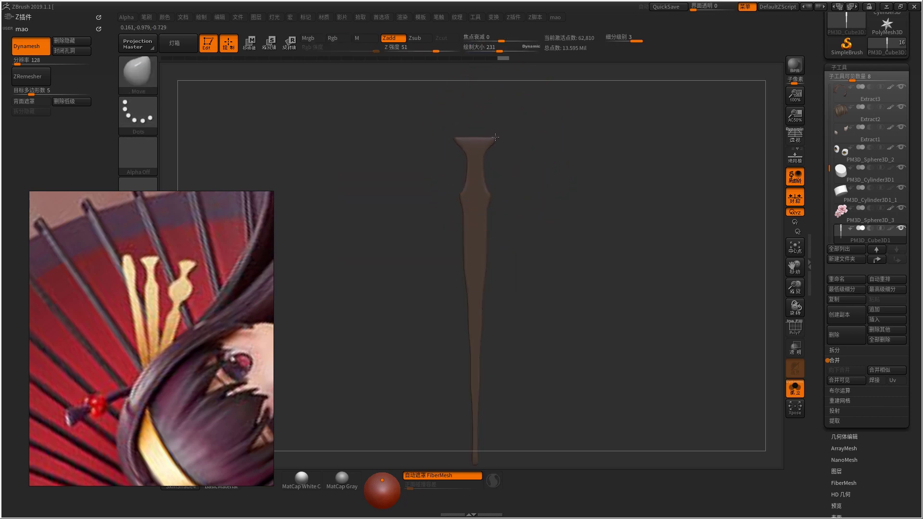
type("s69")
key("Return")
mouse_move(509, 211)
left_mouse_down()
mouse_move(522, 237)
mouse_move(522, 263)
mouse_move(510, 270)
mouse_move(237, 339)
left_mouse_up()
key("shift+ctrl+s")
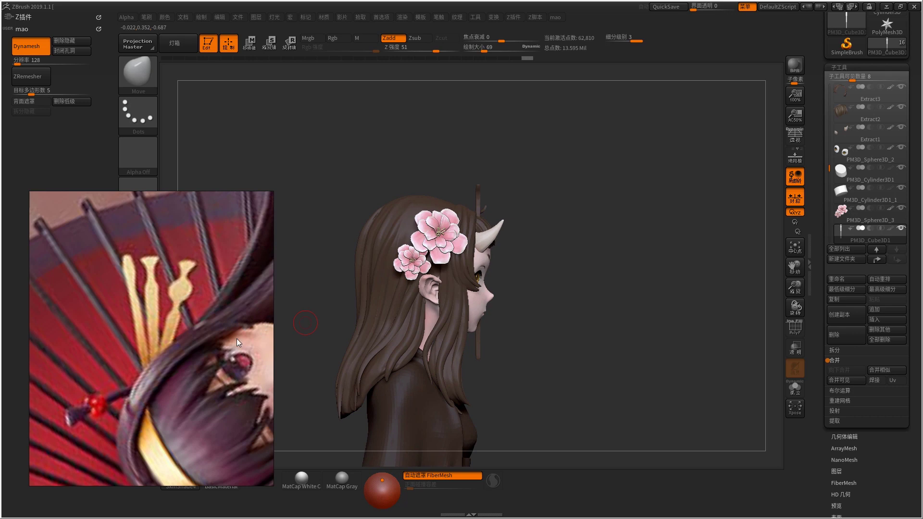
- Place the reference image beside the model and choose a golden yellow colour for the isolated hairpin
left_click_drag(144, 262, 133, 262)
left_click_drag(528, 204, 476, 202)
left_click(477, 202, "ctrl+shift")
key("space")
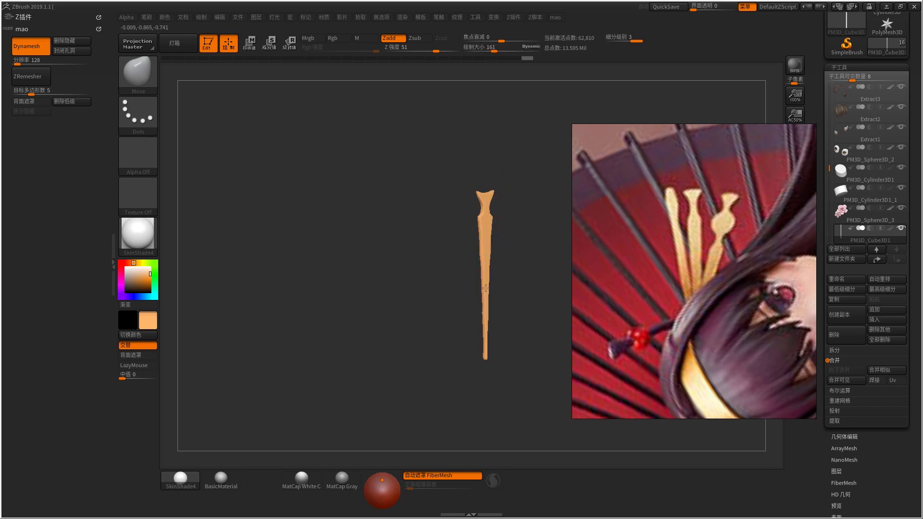
key("space")
left_click(137, 261)
key("space")
key("space")
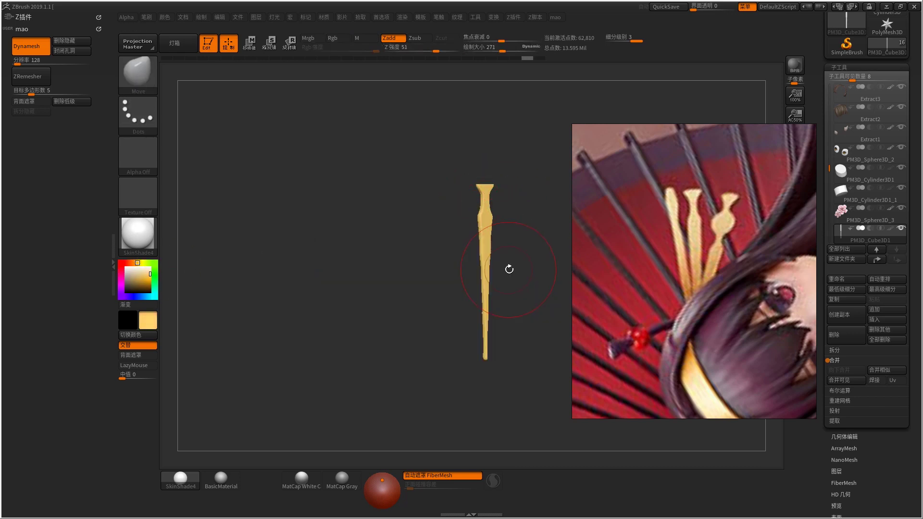
- Colour the whole hairpin pale gold with the Standard brush in Rgb mode to match the reference image
key("b")
key("s")
key("t")
key("space")
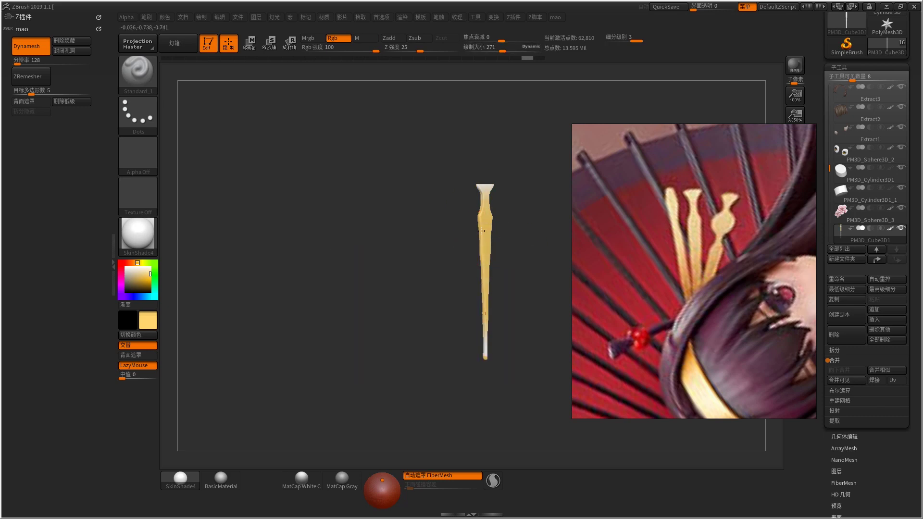
left_click_drag(485, 356, 465, 268)
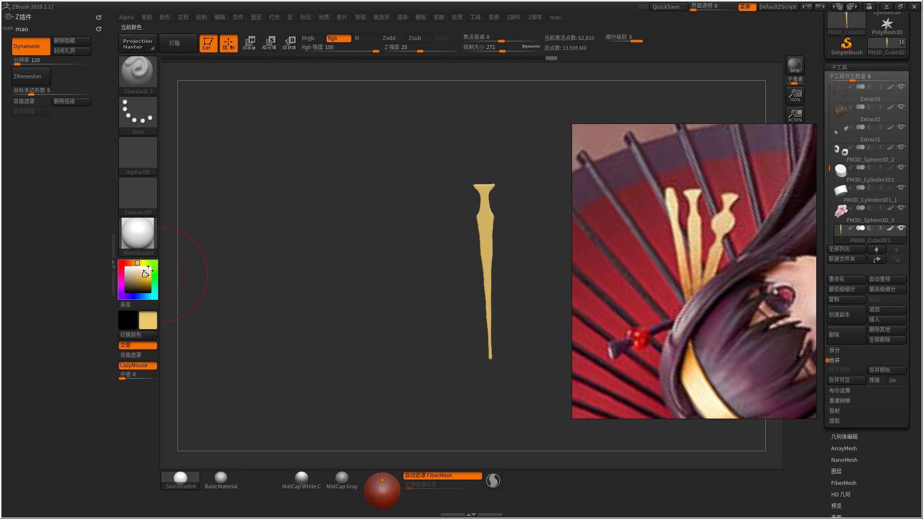
left_click_drag(481, 230, 466, 182)
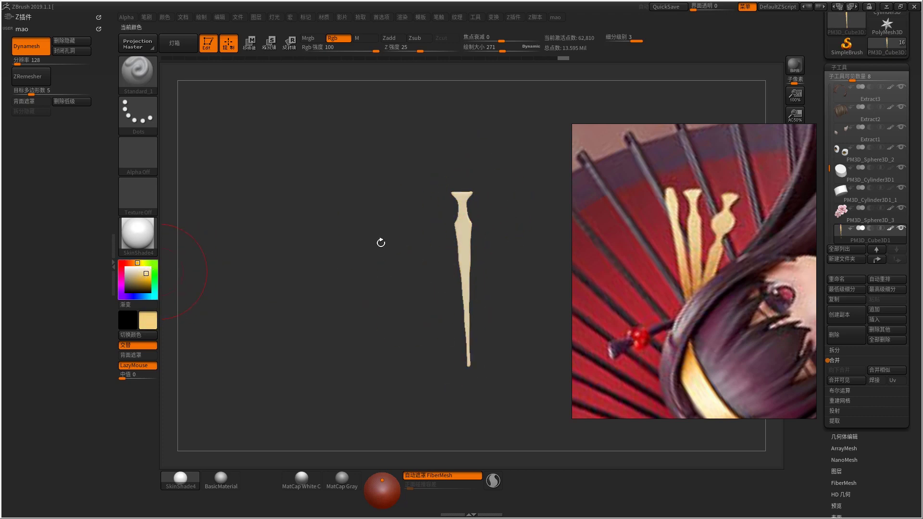
- Position the golden hairpin upright at the side of the head near the flowers with the Transpose line
mouse_move(485, 397)
left_mouse_down()
mouse_move(497, 333)
mouse_move(455, 240)
mouse_move(546, 221)
mouse_move(499, 200)
mouse_move(576, 278)
left_mouse_up()
key("w")
left_click_drag(452, 250, 462, 207)
key("e")
key("w")
left_click_drag(337, 202, 412, 183)
left_click_drag(417, 141, 420, 317)
left_click_drag(490, 269, 427, 226)
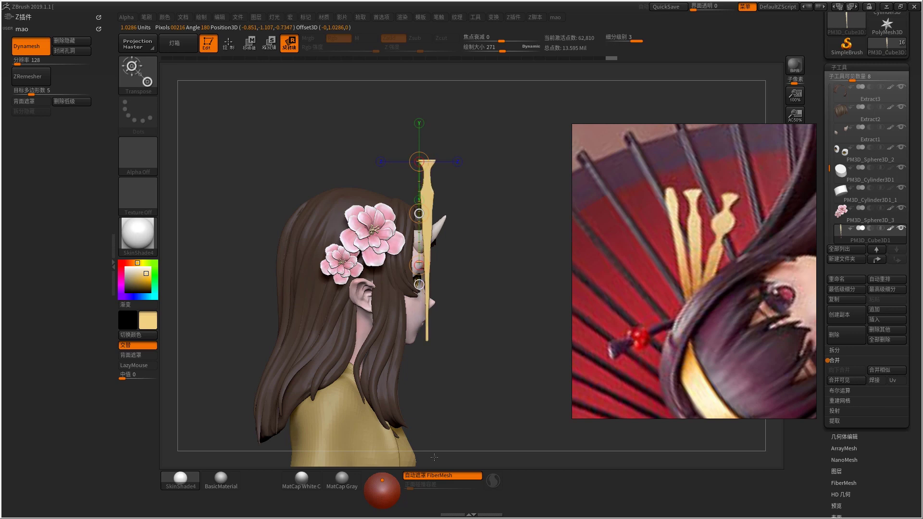
mouse_move(427, 222)
left_mouse_down()
mouse_move(445, 225)
mouse_move(426, 211)
mouse_move(442, 190)
left_mouse_up()
key("w")
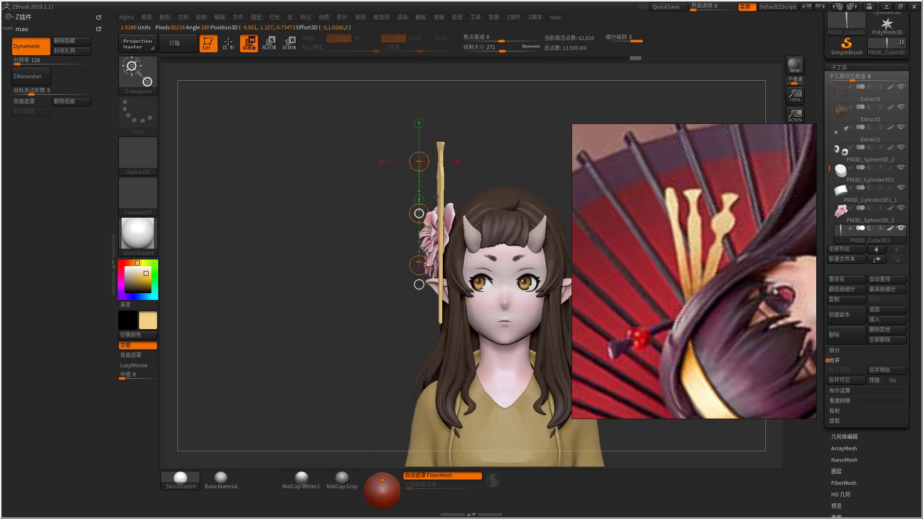
- Bend the hairpin into a gentle curve with a large Move brush so it follows the side of the head
key("q")
key("space")
key("b")
key("m")
key("v")
left_click_drag(441, 222, 457, 207)
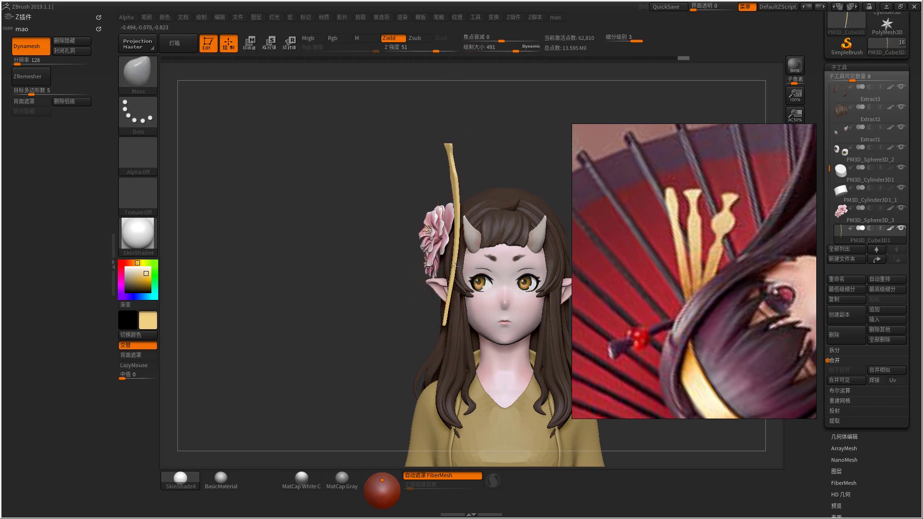
right_click_drag(461, 226, 471, 246, "ctrl")
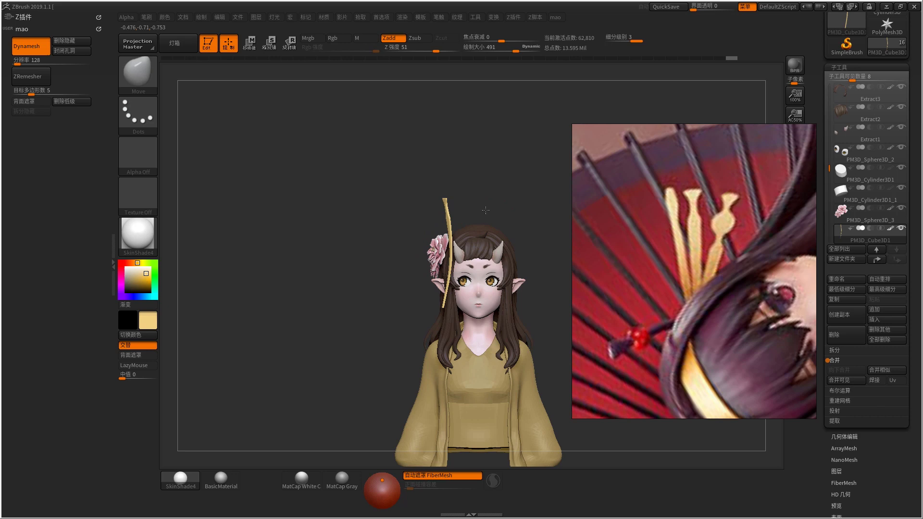
right_click_drag(477, 207, 443, 252, "ctrl")
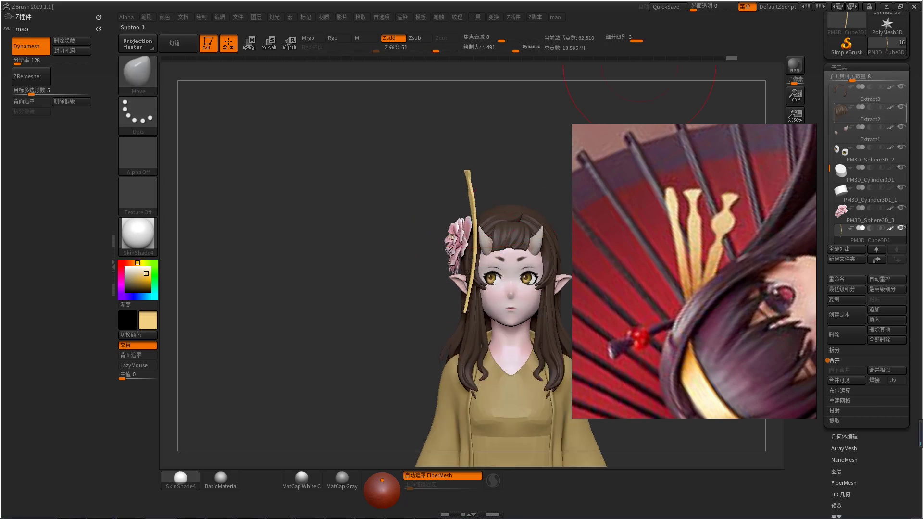
- Turn the curved hairpin in side view with the Transpose line
right_click_drag(529, 250, 490, 247)
key("w")
mouse_move(438, 237)
left_mouse_down()
mouse_move(546, 238)
mouse_move(493, 203)
mouse_move(499, 172)
left_mouse_up()
key("r")
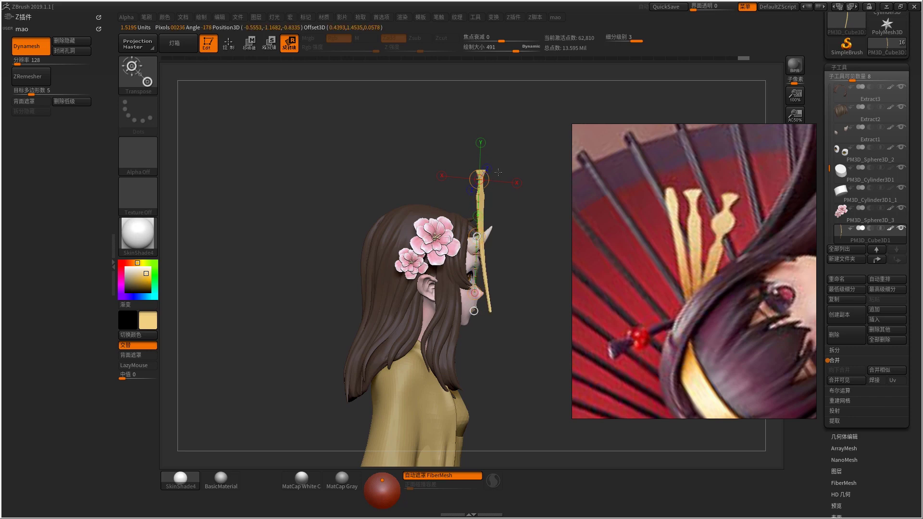
key("q")
right_click_drag(491, 239, 479, 253, "alt")
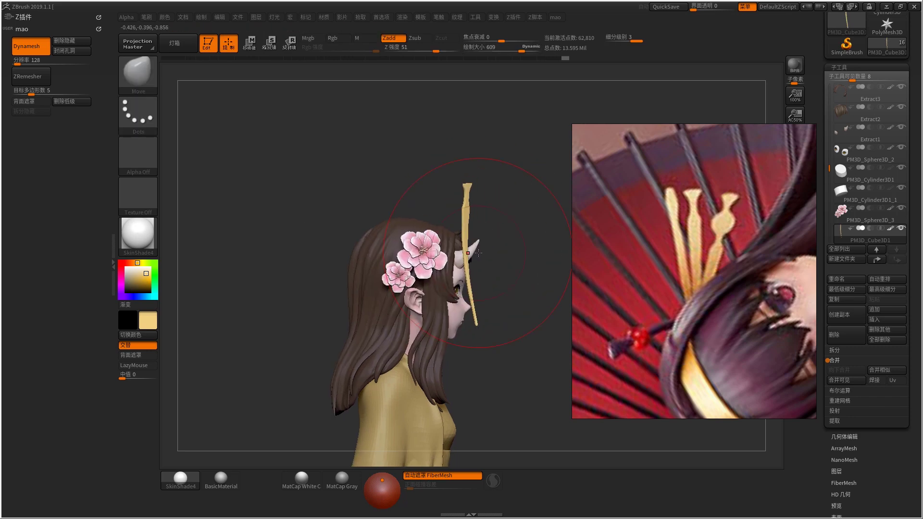
- Move and tilt the hairpin behind the two flowers so its flared head sticks out above the large flower
key("r")
mouse_move(461, 231)
left_mouse_down()
mouse_move(542, 230)
mouse_move(454, 240)
left_mouse_up()
key("w")
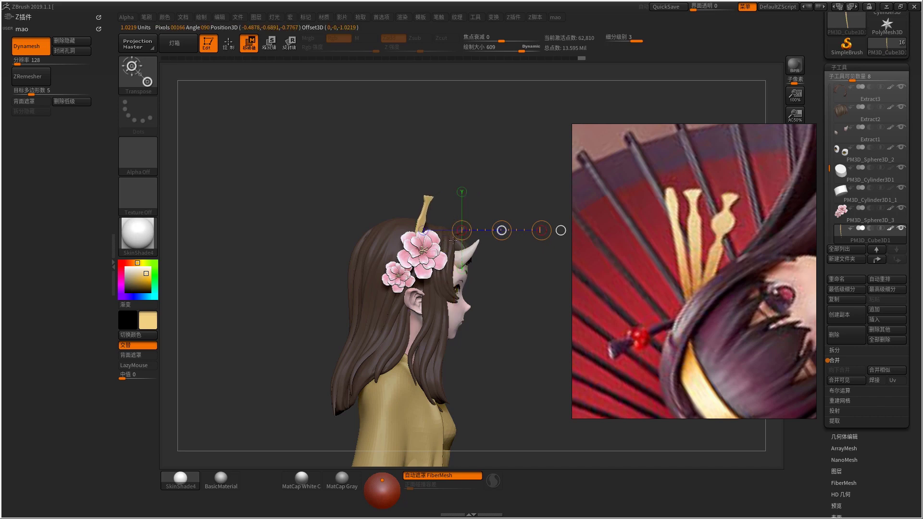
right_click_drag(453, 239, 486, 250, "shift")
mouse_move(408, 262)
left_mouse_down()
mouse_move(500, 261)
mouse_move(494, 281)
left_mouse_up()
key("r")
key("q")
mouse_move(486, 289)
right_mouse_down()
mouse_move(408, 271)
mouse_move(443, 266)
mouse_move(438, 246)
mouse_move(447, 257)
mouse_move(361, 206)
right_mouse_up()
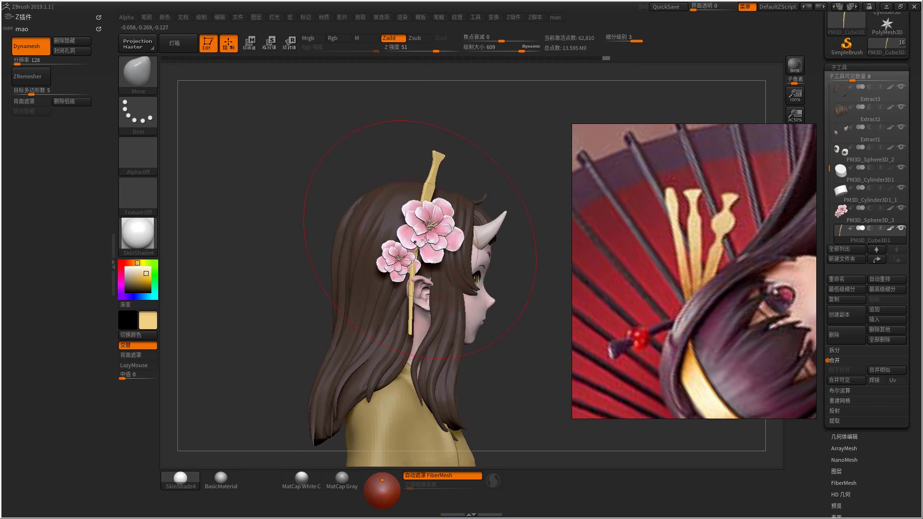
- Adjust the hairpin's angle and size so it sits deeper behind the flowers, with its tip below the small one
key("w")
mouse_move(433, 167)
left_mouse_down()
mouse_move(517, 167)
mouse_move(465, 183)
left_mouse_up()
key("e")
key("w")
key("e")
mouse_move(412, 223)
left_mouse_down()
mouse_move(522, 223)
mouse_move(405, 205)
mouse_move(505, 218)
mouse_move(396, 275)
mouse_move(399, 252)
left_mouse_up()
key("r")
key("q")
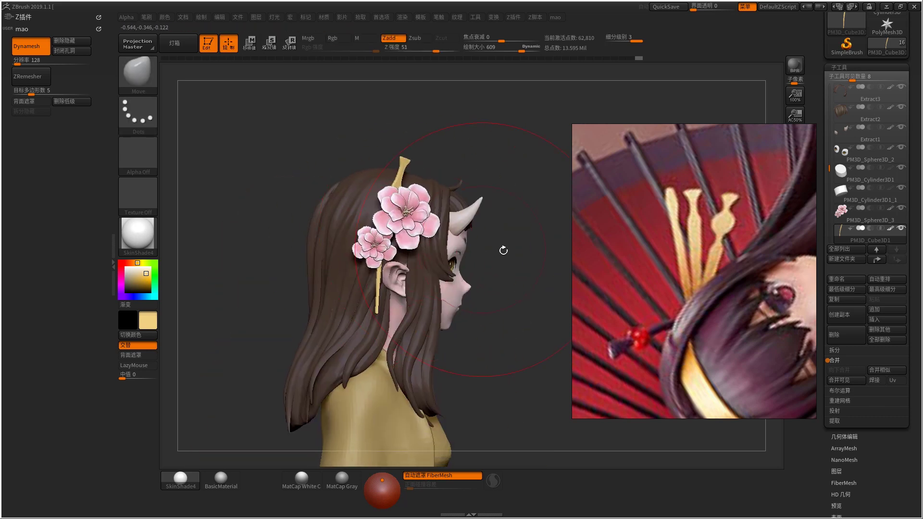
- Delete the hairpin's lower subdivision levels
mouse_move(477, 308)
left_mouse_down("alt")
mouse_move(399, 231)
mouse_move(528, 224)
left_mouse_up("alt")
key("w")
key("y")
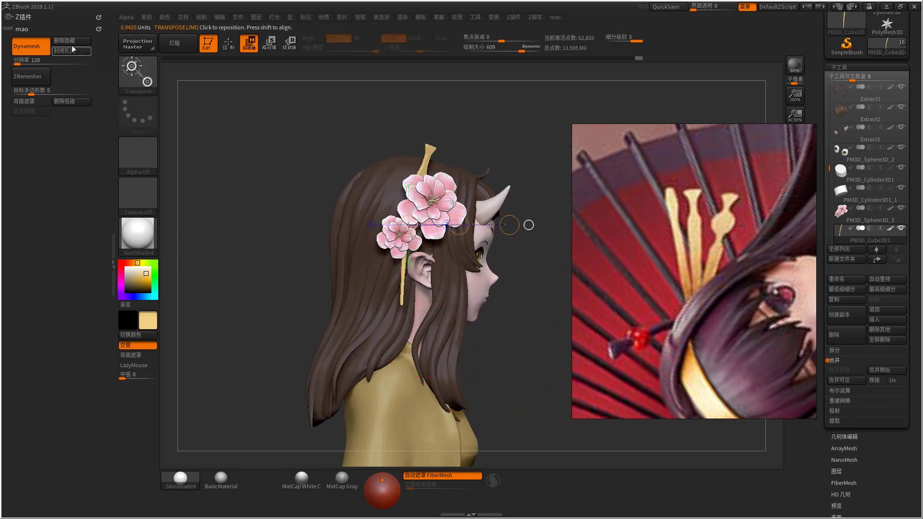
left_click(73, 102)
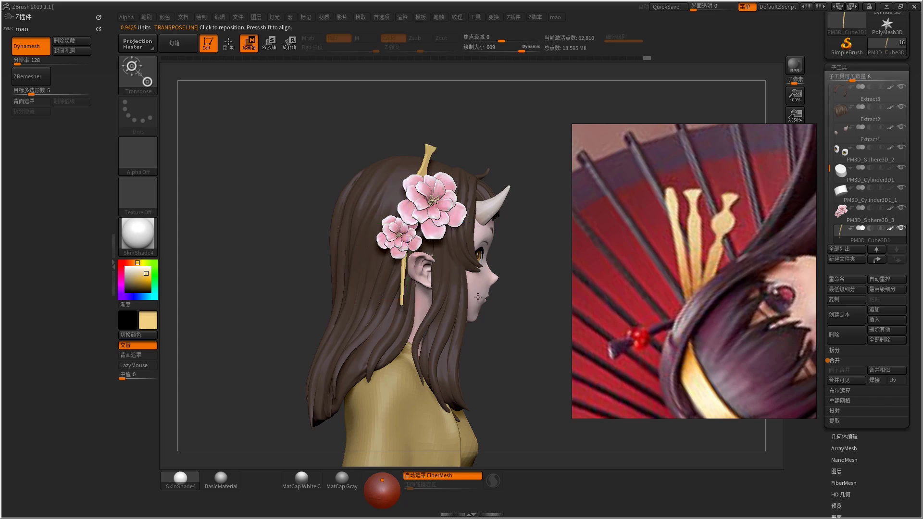
- Duplicate the hairpin within its subtool and rotate the copy so it crosses the first one behind the flowers
left_click_drag(446, 187, 427, 183, "ctrl")
right_click_drag(428, 184, 417, 207, "alt")
key("r")
left_click_drag(418, 206, 448, 196)
key("w")
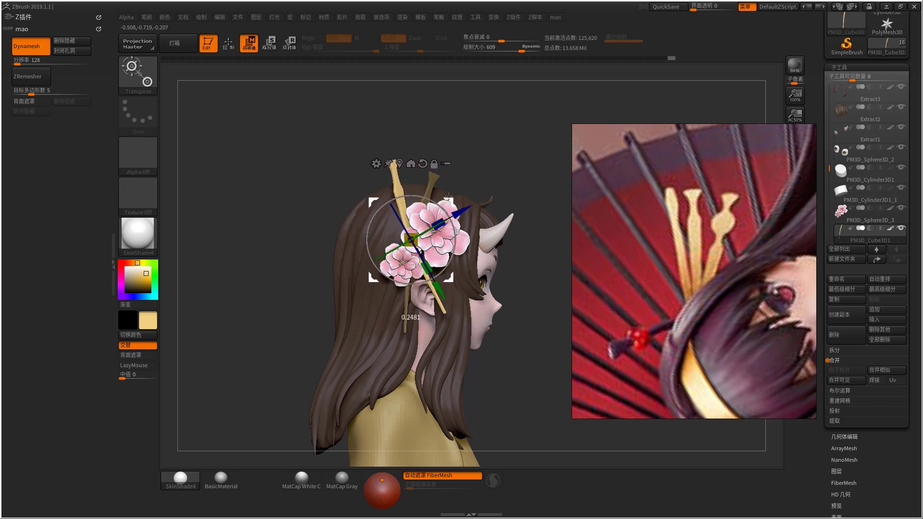
right_click_drag(448, 196, 461, 213)
left_click_drag(462, 213, 462, 214)
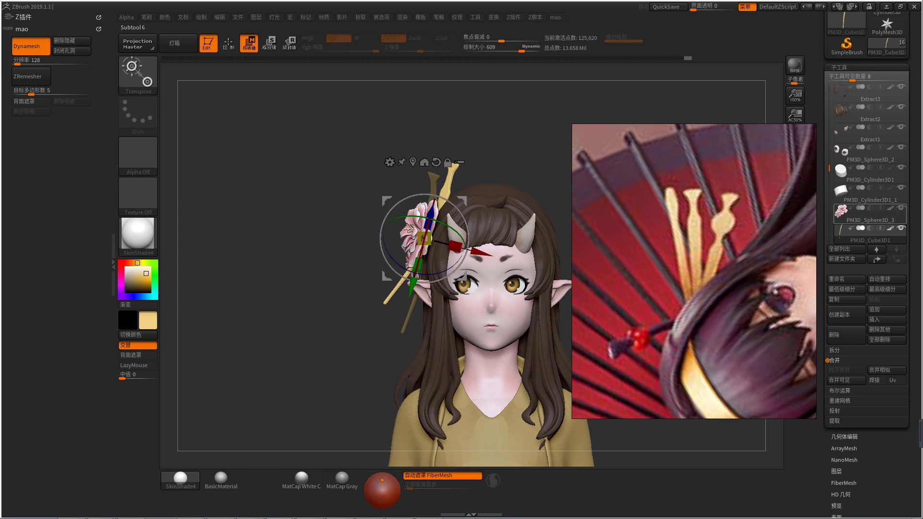
- Rotate and shift the second hairpin closer to the head, comparing the front and side views
right_click_drag(567, 214, 416, 193)
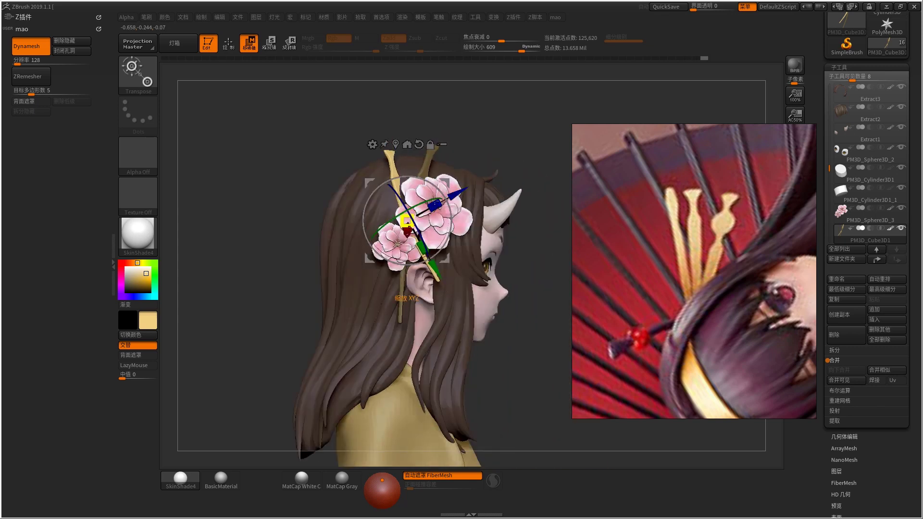
right_click_drag(396, 215, 444, 215)
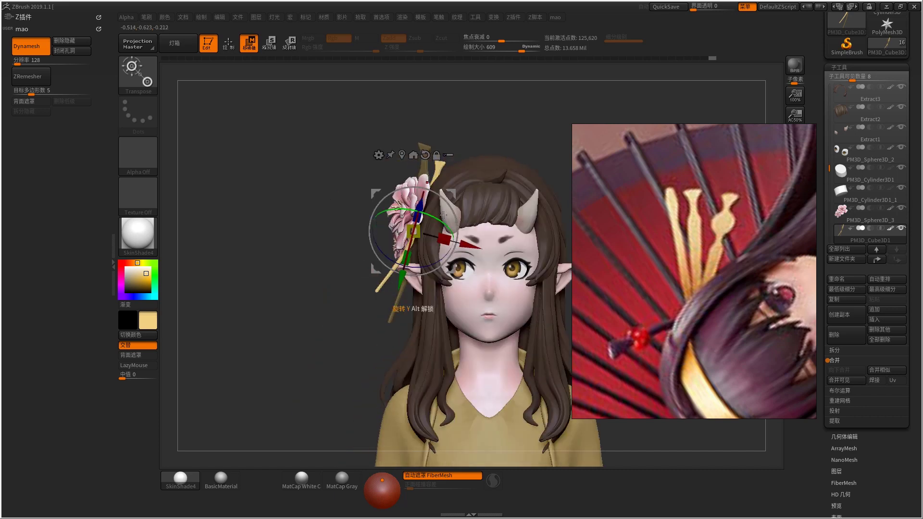
key("r")
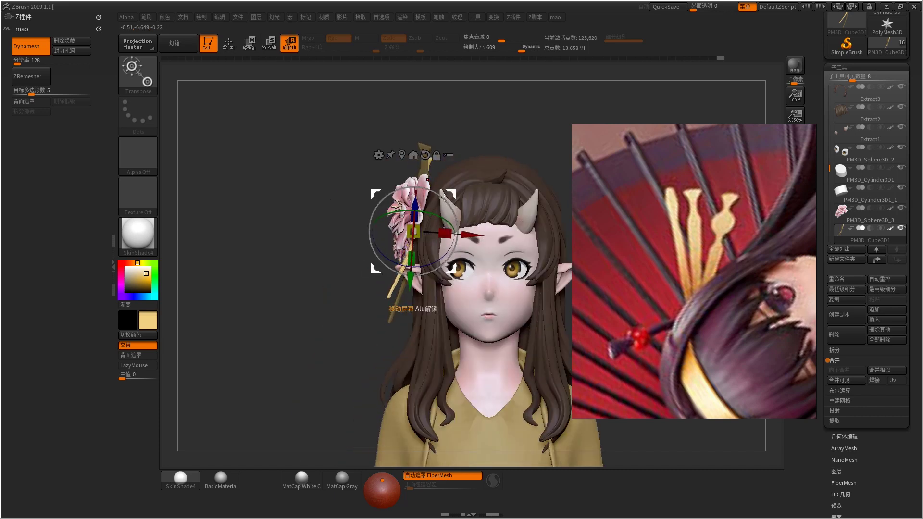
right_click_drag(444, 199, 472, 210)
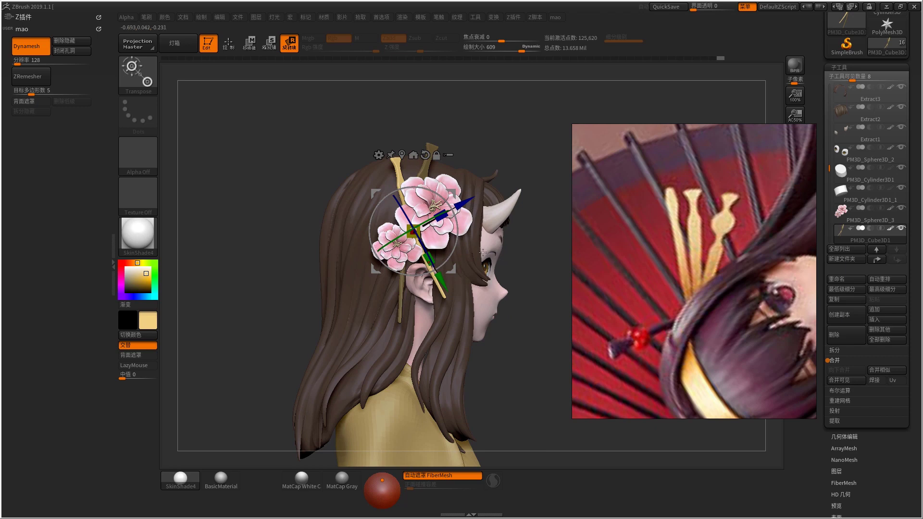
- Duplicate the second hairpin as a third one and rotate it so its tip points down and backward below the small flower
key("w")
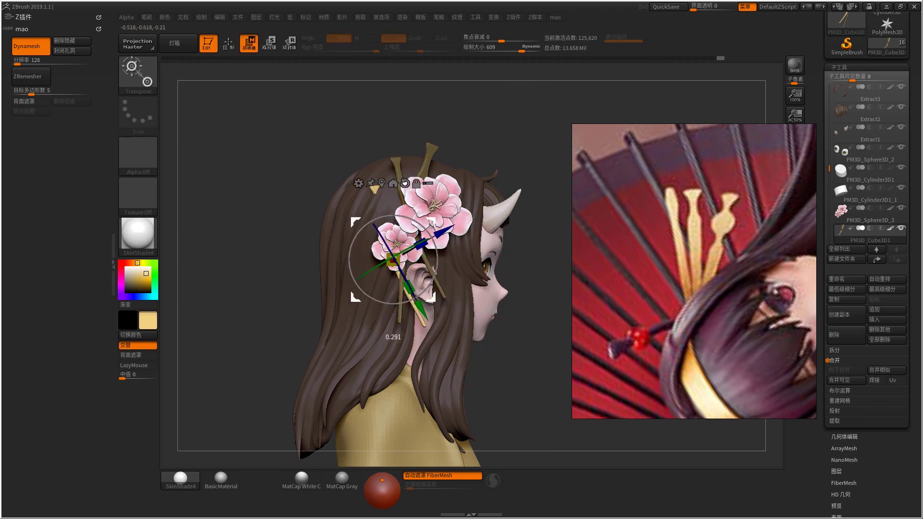
mouse_move(437, 228)
left_mouse_down()
mouse_move(365, 225)
mouse_move(521, 220)
mouse_move(435, 243)
left_mouse_up()
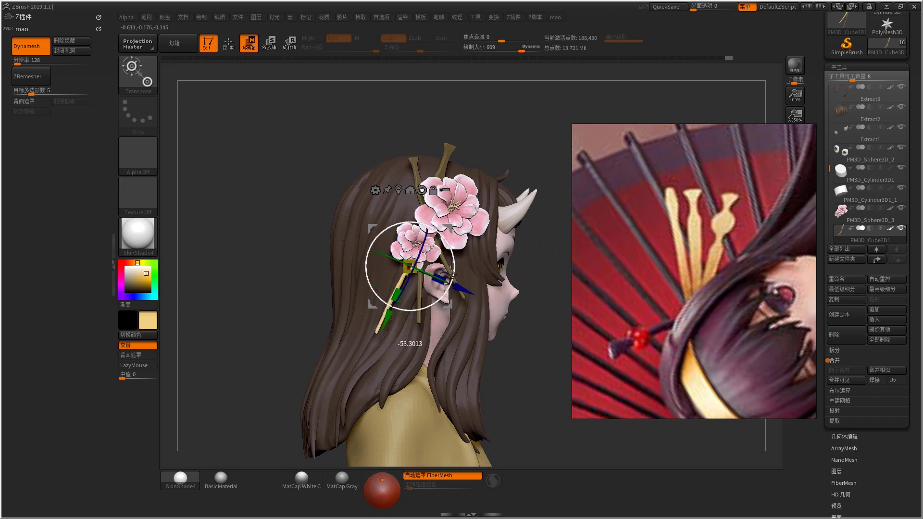
mouse_move(474, 216)
left_mouse_down()
mouse_move(485, 234)
mouse_move(519, 229)
mouse_move(379, 202)
left_mouse_up()
key("q")
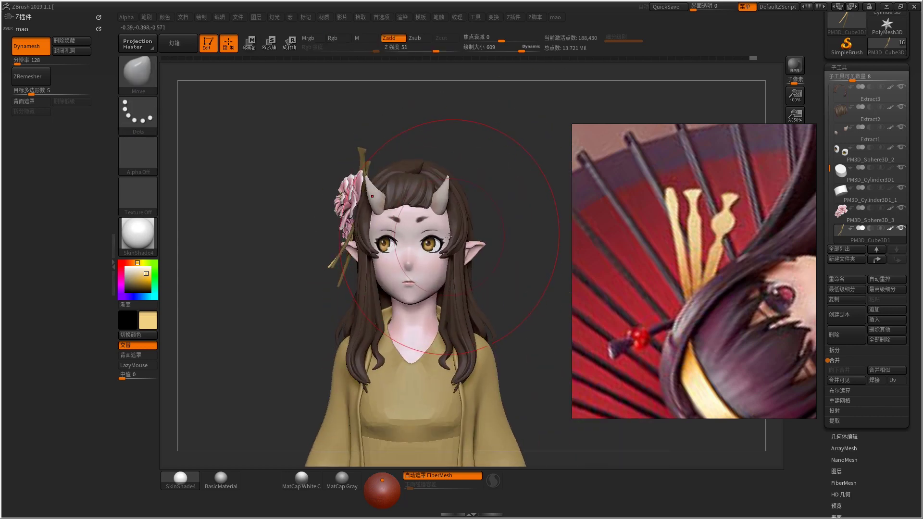
key("space")
left_click_drag(529, 240, 408, 270)
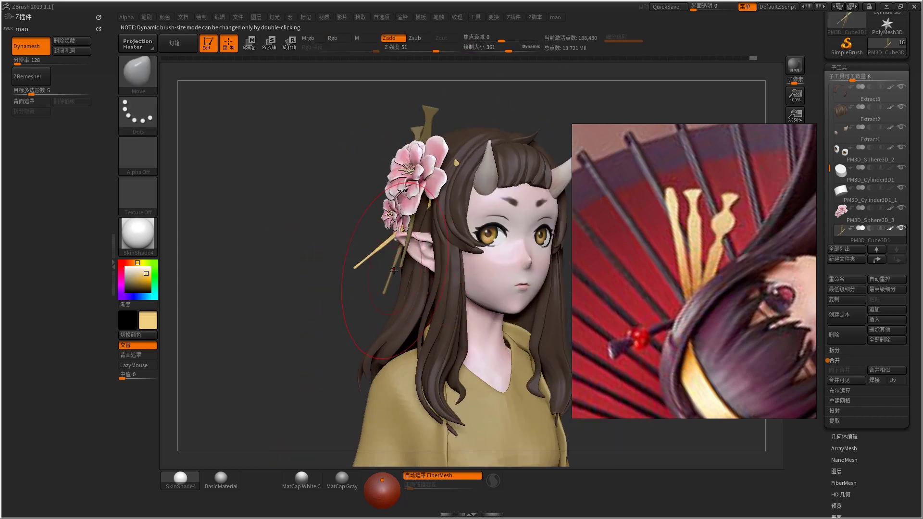
key("w")
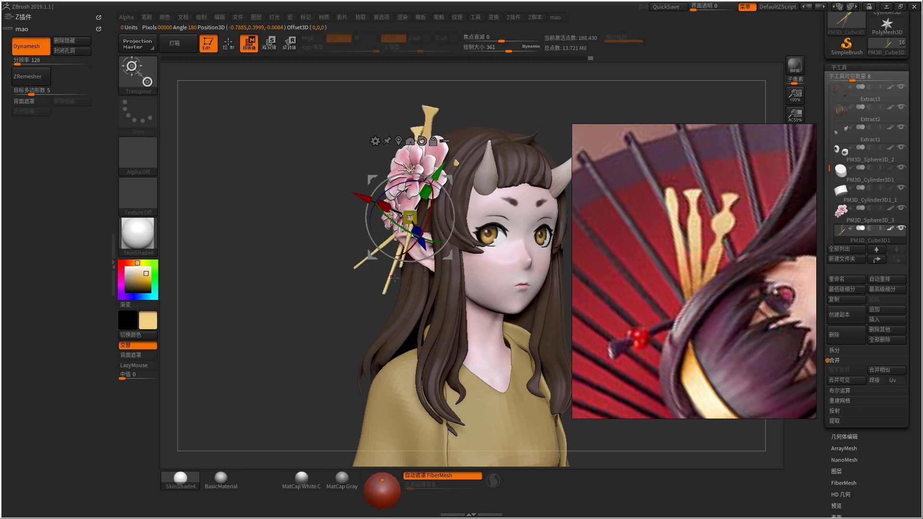
left_click(391, 278)
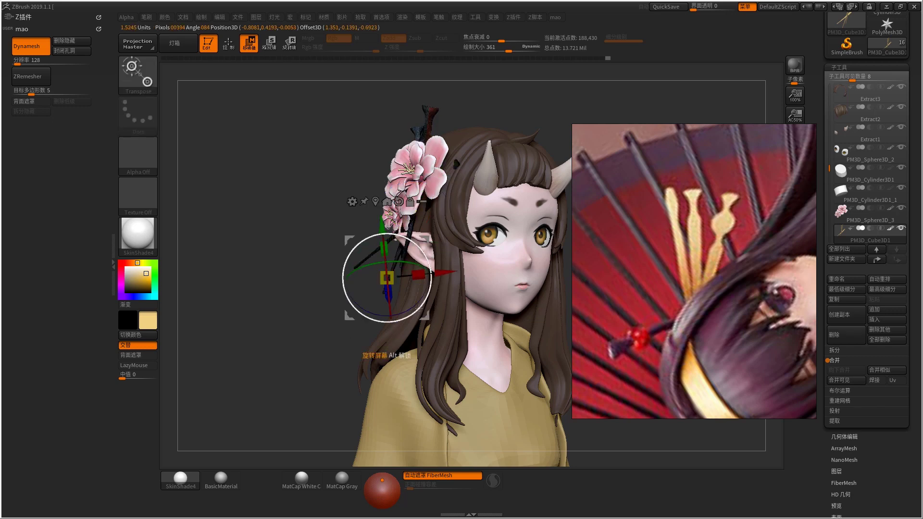
left_click_drag(443, 468, 427, 270, "alt")
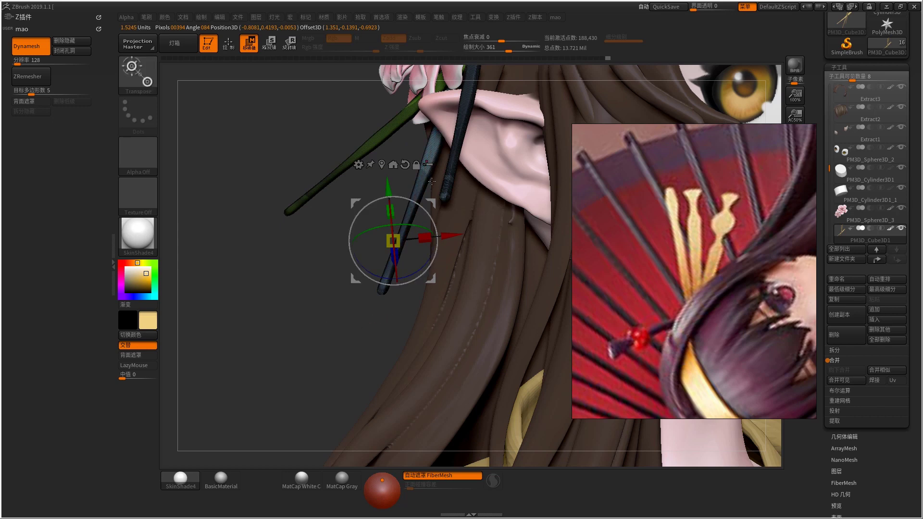
left_click_drag(439, 172, 556, 133)
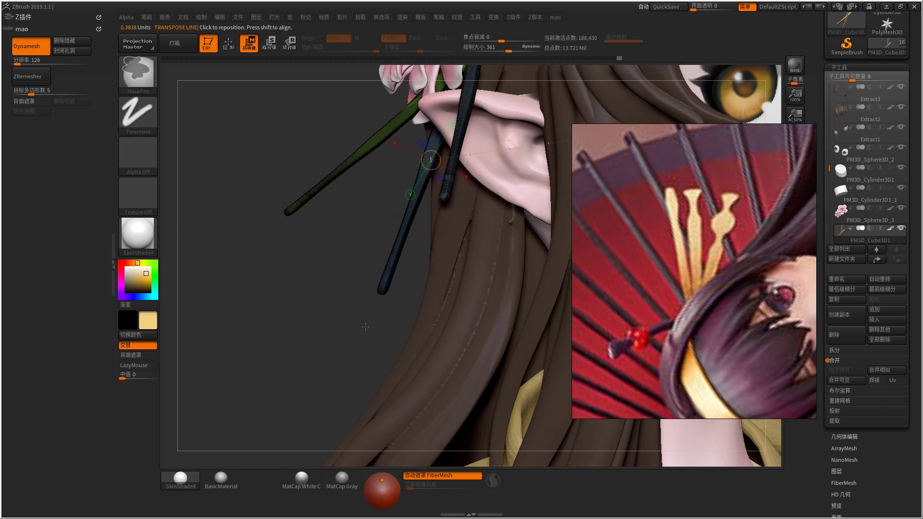
key("f")
key("q")
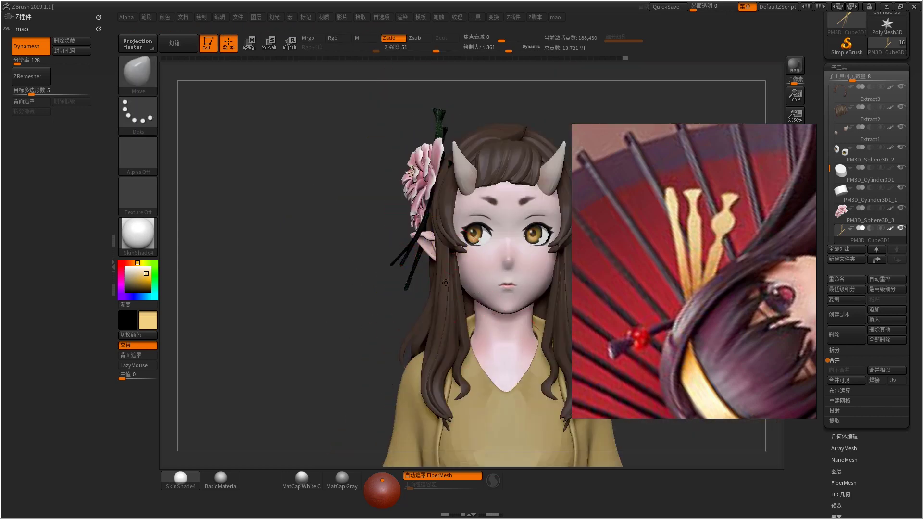
key("f")
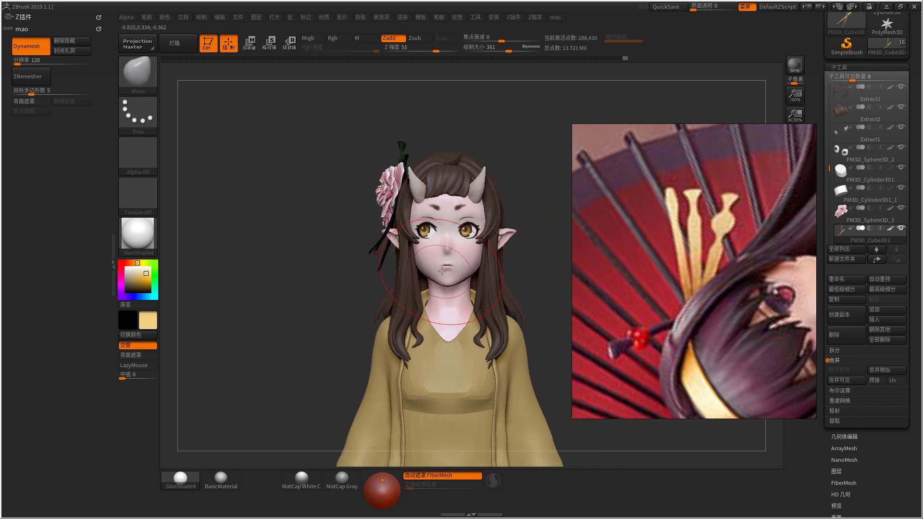
- Isolate one hairpin with a mask and bend its lower end closer to the ear in the front view
mouse_move(470, 275)
right_mouse_down()
mouse_move(502, 267)
mouse_move(412, 252)
mouse_move(464, 193)
mouse_move(447, 216)
mouse_move(409, 226)
right_mouse_up()
key("w")
left_click_drag(409, 222, 383, 293)
mouse_move(426, 230)
right_mouse_down()
mouse_move(456, 226)
mouse_move(431, 221)
right_mouse_up()
left_click_drag(482, 214, 461, 213)
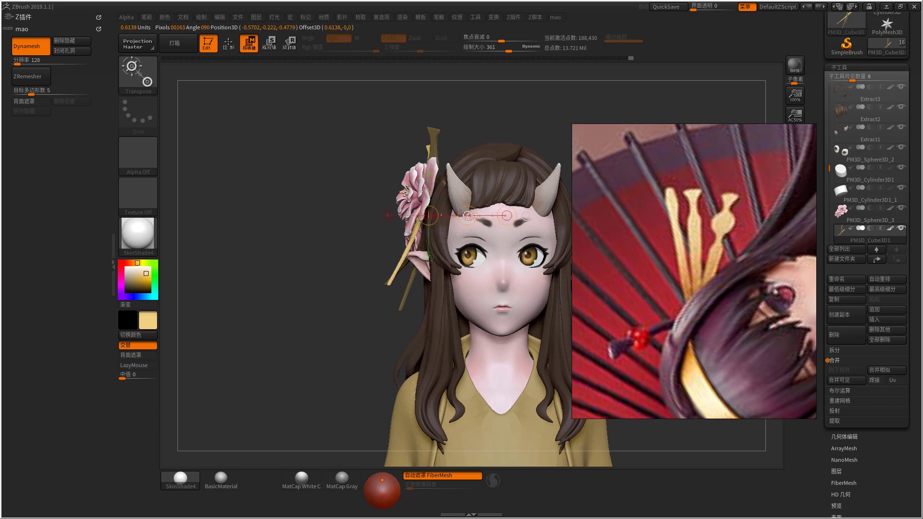
key("q")
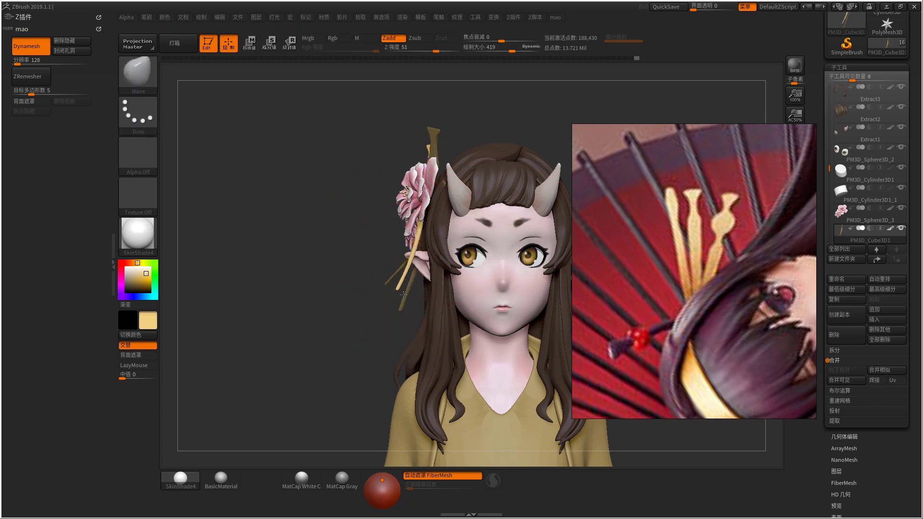
- Reshape the forward-pointing hairpin with the Move brush in side view so its lower end runs over the ear toward the face
right_click_drag(441, 279, 403, 284)
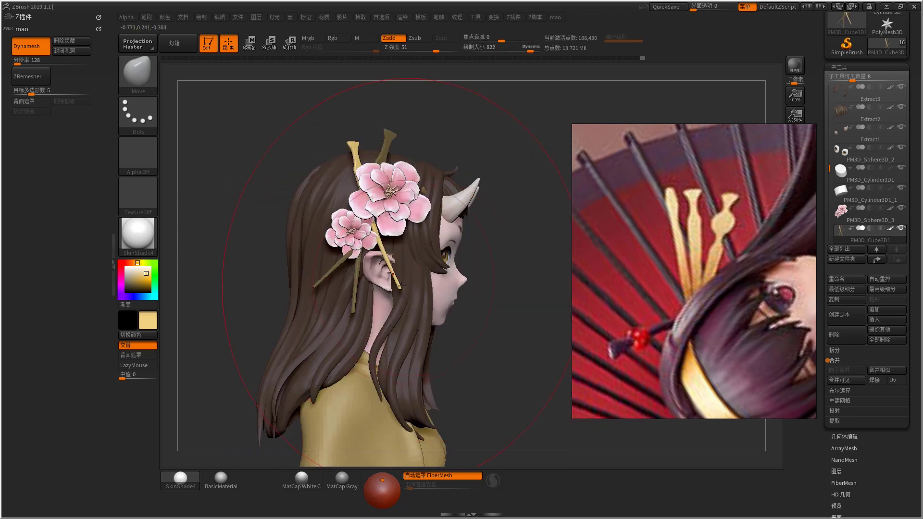
left_click_drag(377, 291, 411, 275)
key("space")
key("space")
mouse_move(386, 238)
right_mouse_down()
mouse_move(350, 262)
mouse_move(418, 254)
mouse_move(339, 275)
mouse_move(379, 267)
right_mouse_up()
key("space")
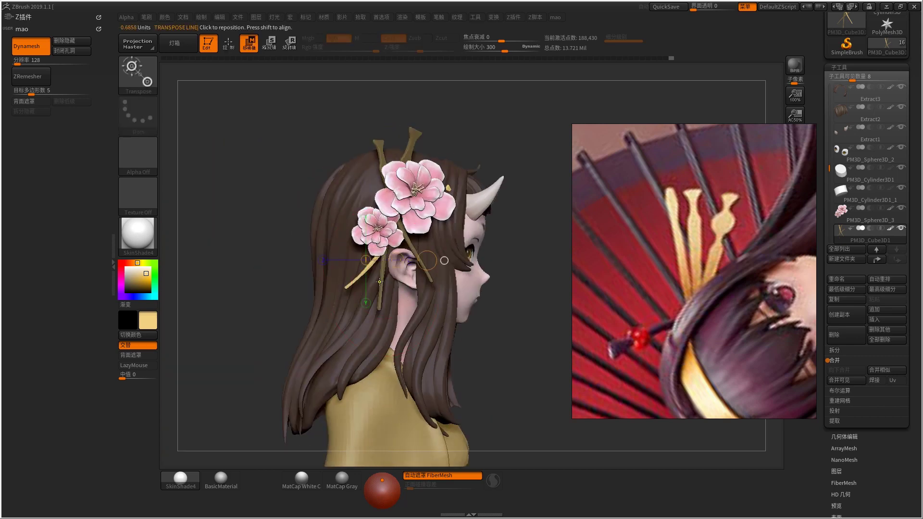
- Isolate the middle hairpin and bend its lower end backward with a smaller Move brush
key("space")
left_click_drag(400, 273, 367, 305)
key("[")
key("space")
key("[")
left_click_drag(370, 303, 363, 311)
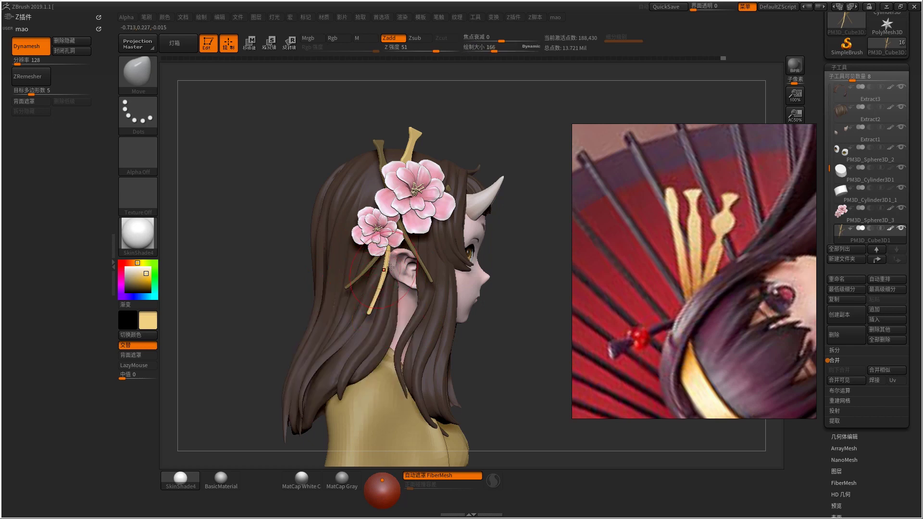
- Isolate the forward-pointing hairpin and curve its lower end around the ear, working from the front view
key("w")
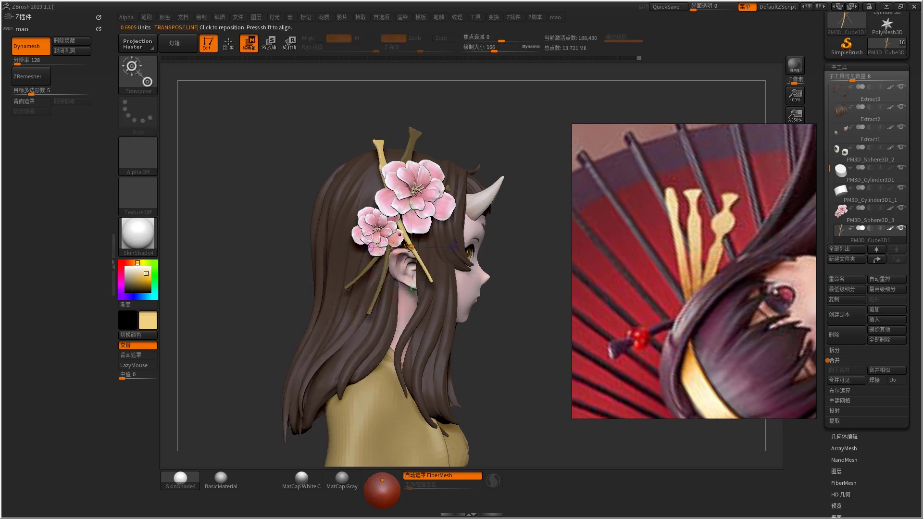
key("q")
mouse_move(417, 258)
right_mouse_down()
mouse_move(433, 250)
mouse_move(417, 238)
mouse_move(400, 261)
right_mouse_up()
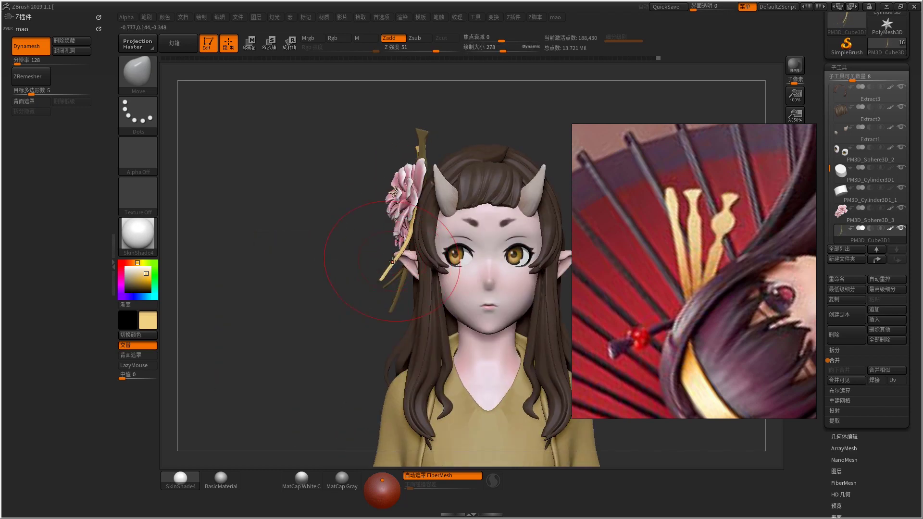
key("[")
key("[")
key("[")
mouse_move(404, 250)
right_mouse_down()
mouse_move(423, 250)
mouse_move(401, 262)
right_mouse_up()
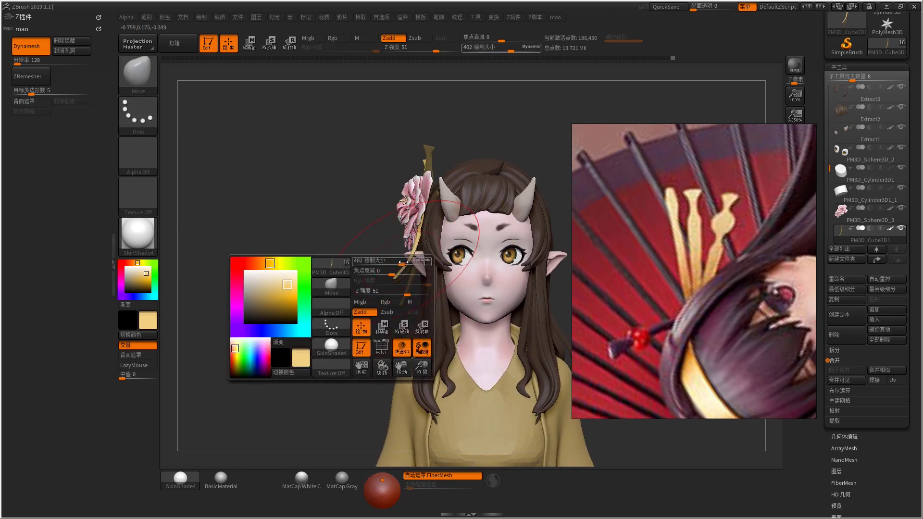
- Select the flower subtool and show it alone
right_click_drag(463, 242, 433, 228)
left_click(459, 226, "alt")
key("w")
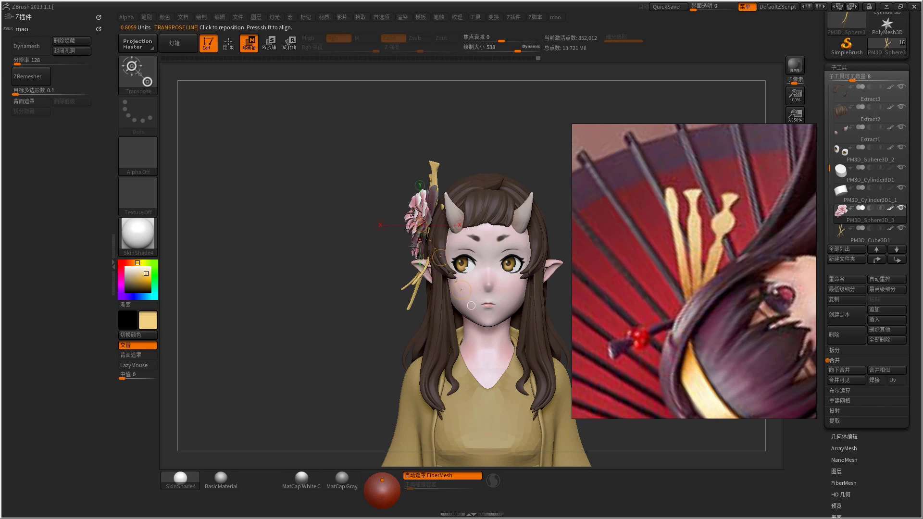
right_click_drag(471, 306, 452, 305)
key("shift+ctrl+s")
key("f")
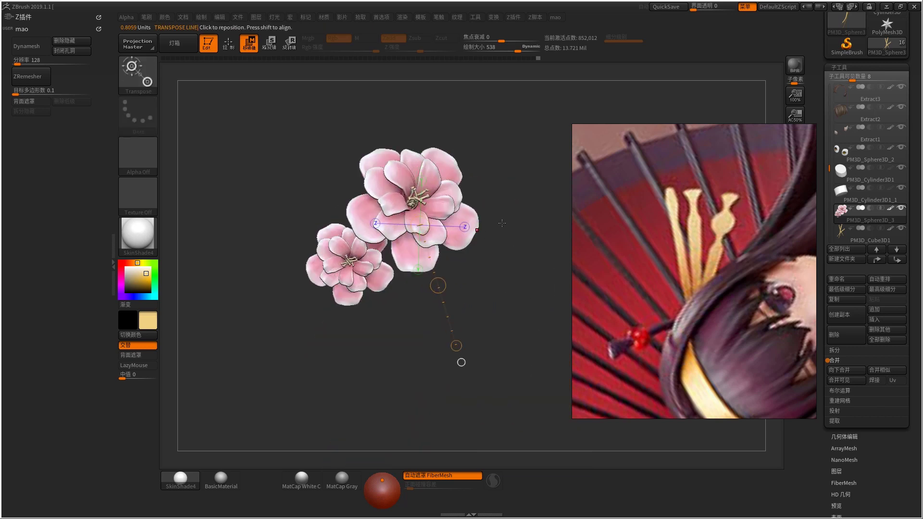
- Mask the small flower so only the large flower can be moved, and bring back the full character
mouse_move(485, 226)
right_mouse_down()
mouse_move(486, 165)
mouse_move(406, 162)
mouse_move(462, 139)
right_mouse_up()
left_click(138, 114)
left_click(270, 144)
mouse_move(461, 139)
left_mouse_down("ctrl")
mouse_move(395, 119)
mouse_move(327, 148)
mouse_move(339, 212)
left_mouse_up("ctrl")
mouse_move(391, 230)
left_mouse_down("ctrl")
mouse_move(485, 250)
mouse_move(467, 222)
left_mouse_up("ctrl")
right_click_drag(468, 222, 509, 228)
key("ctrl+i")
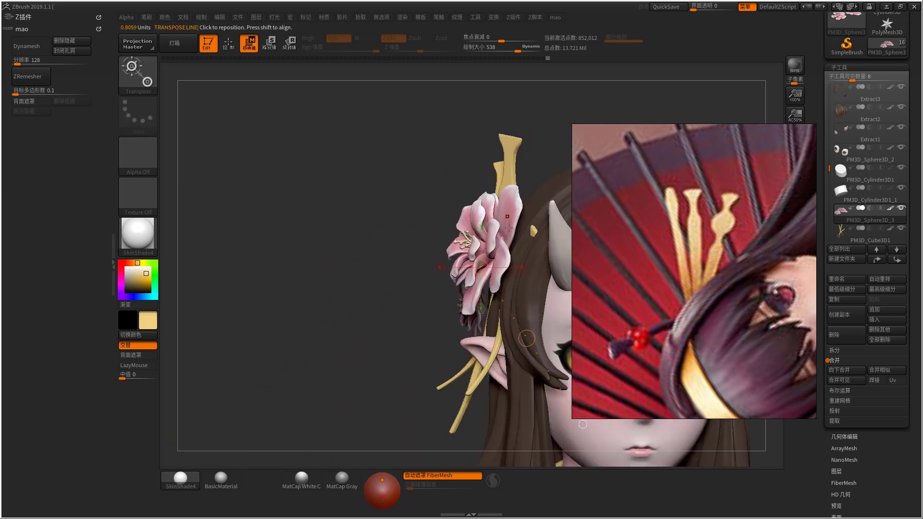
- Move the large flower down the side of the head and slightly forward toward the horn, working from front and side views
left_click_drag(531, 248, 526, 260)
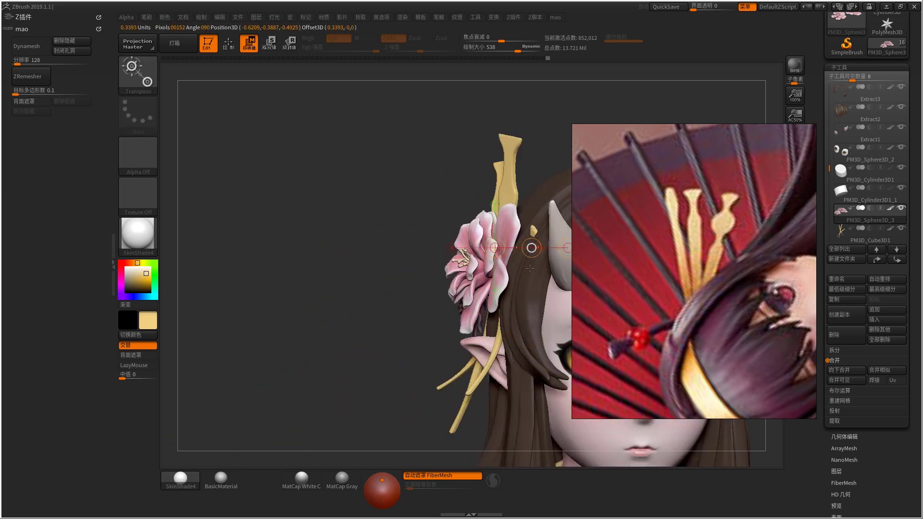
key("q")
right_click_drag(526, 260, 346, 246)
key("w")
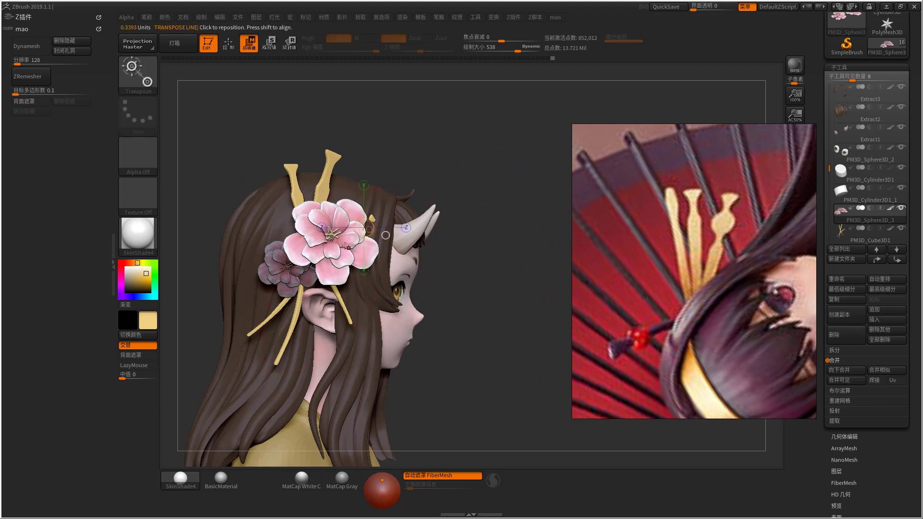
mouse_move(392, 239)
left_mouse_down()
mouse_move(465, 241)
mouse_move(448, 241)
left_mouse_up()
key("q")
key("w")
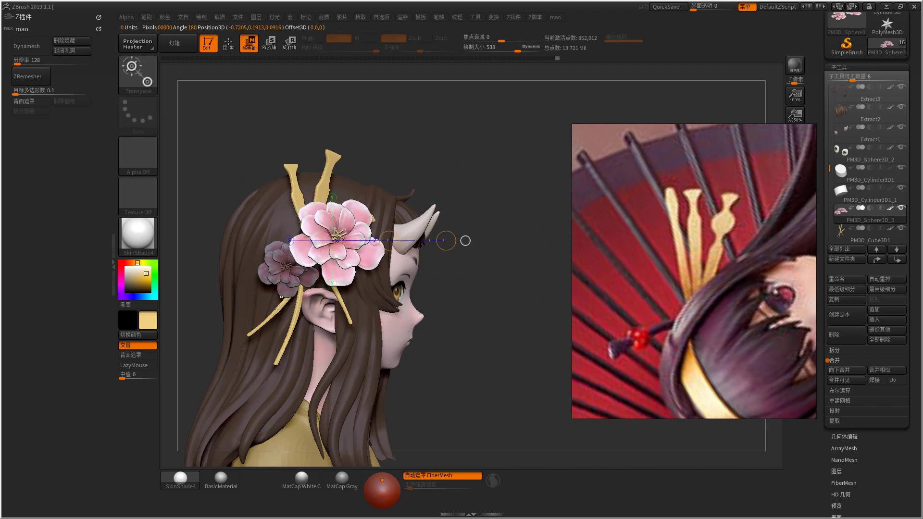
- Select the hairpin subtool, isolate the rearmost pin with a mask and refine its placement with the Move brush
left_click(276, 308, "alt")
left_click_drag(277, 308, 204, 230)
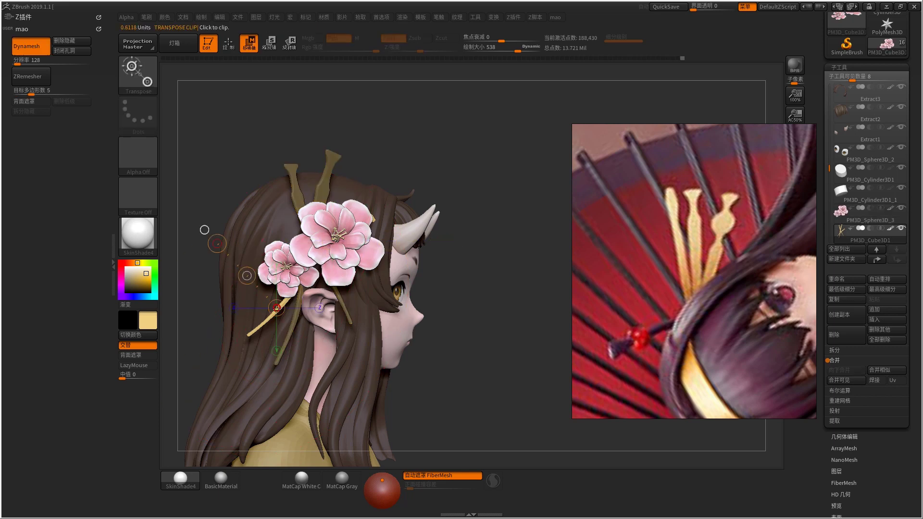
key("q")
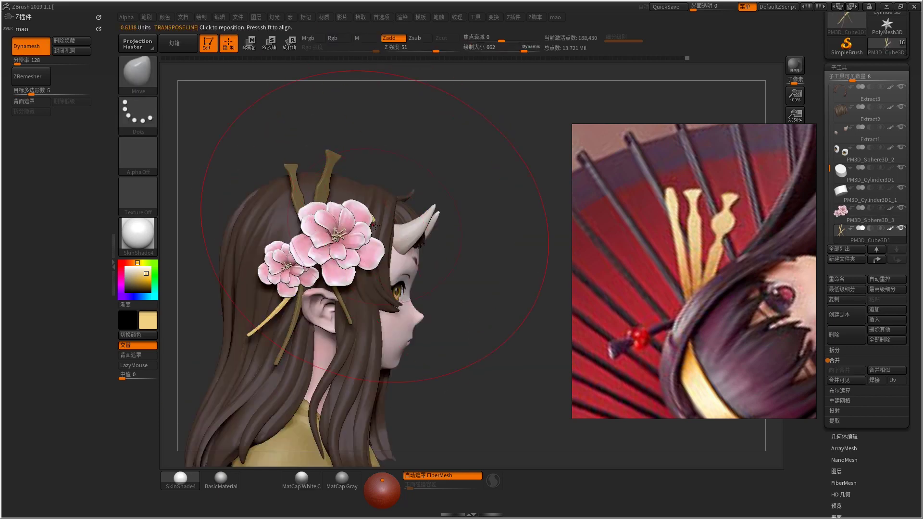
mouse_move(481, 216)
left_mouse_down("shift")
mouse_move(509, 184)
mouse_move(500, 192)
mouse_move(492, 179)
left_mouse_up("shift")
key("space")
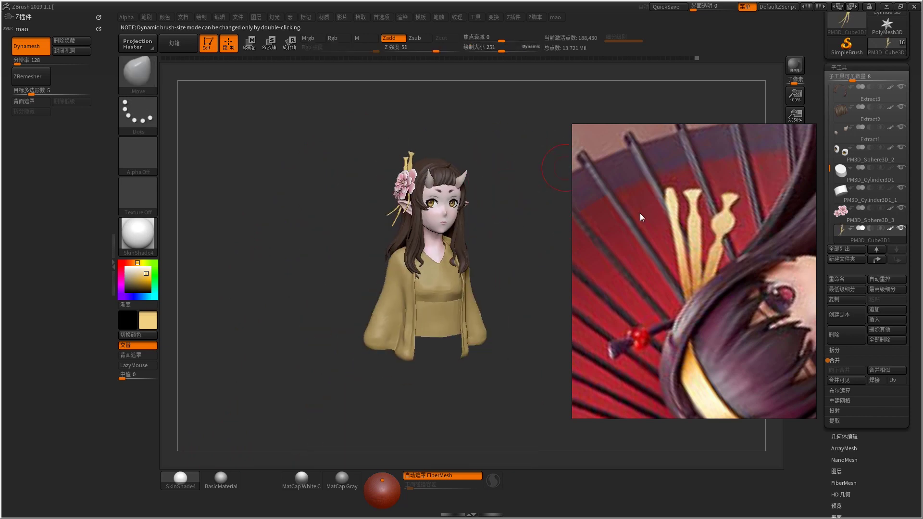
- Switch to the PureRef board and look through it for the full-figure artwork of the horned character in the kimono
scroll(635, 204, "down", 5)
key("super")
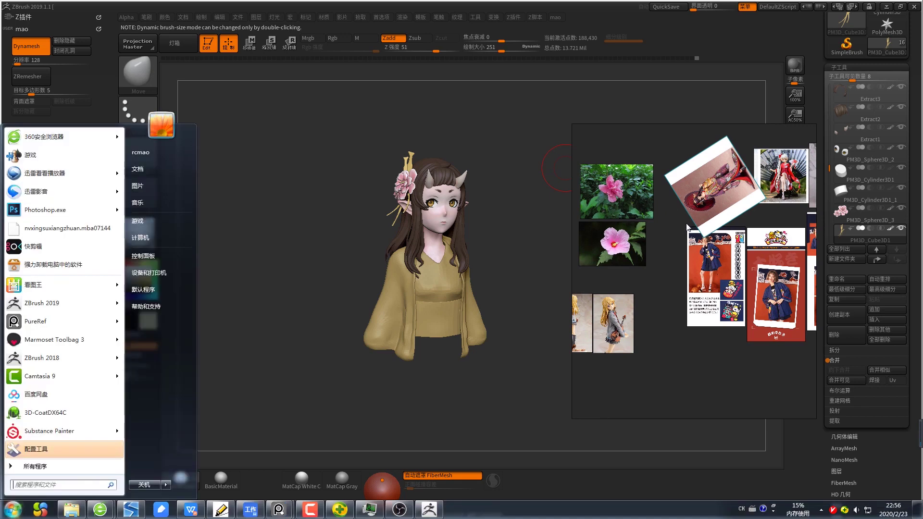
left_click(687, 227)
scroll(692, 229, "down", 4)
scroll(696, 230, "up", 4)
scroll(663, 224, "down", 3)
middle_click_drag(590, 241, 691, 245)
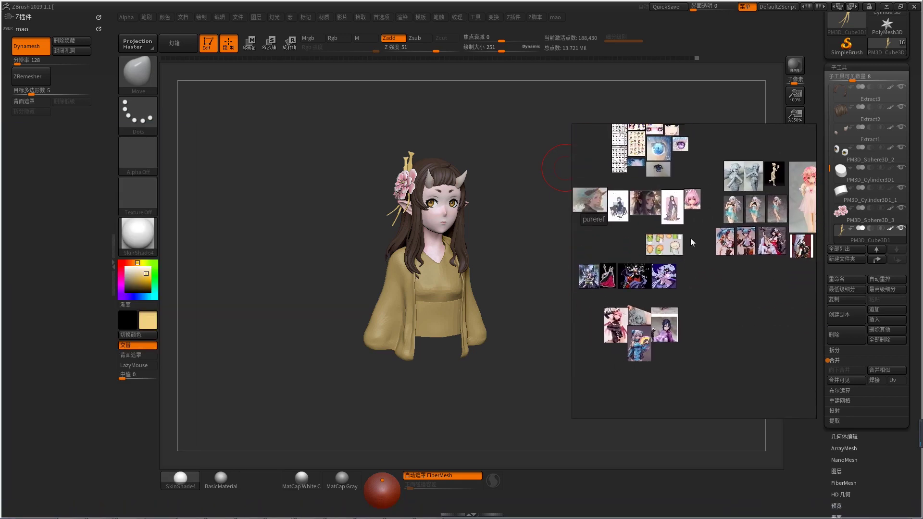
scroll(708, 209, "up", 2)
scroll(697, 231, "down", 2)
scroll(690, 252, "up", 5)
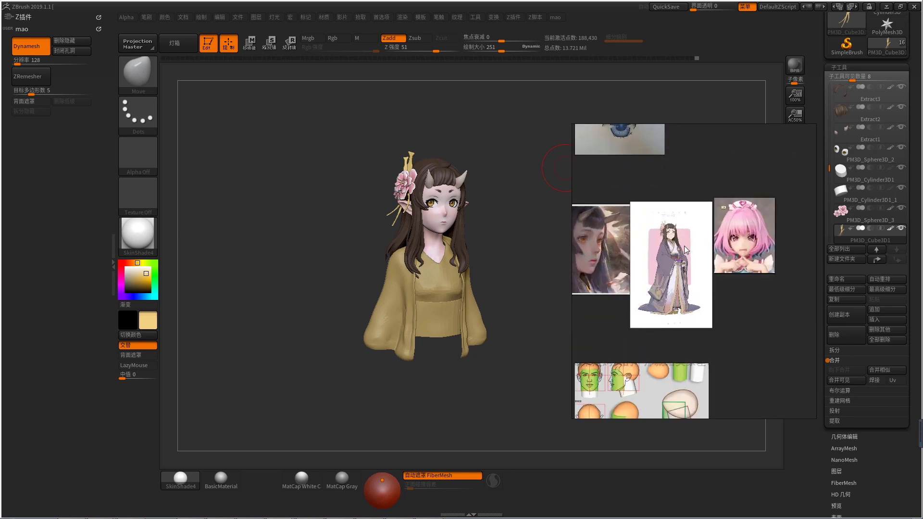
- Place the reference window on the other side of the model, zoomed in on the horned character's upper body
scroll(690, 251, "up", 6)
left_click_drag(702, 247, 177, 270)
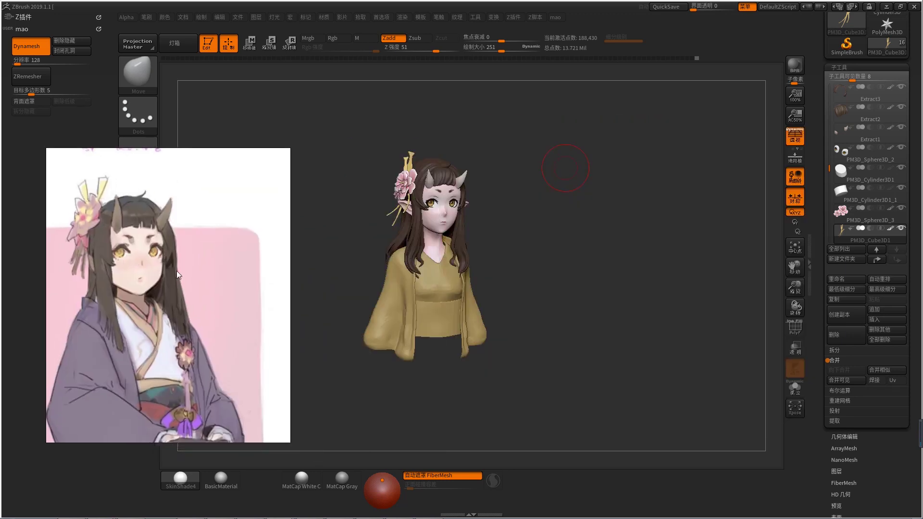
scroll(176, 271, "up", 3)
scroll(209, 292, "down", 1)
- Select the Extract3 hair subtool and adjust the side strand beside the far eye with an enlarged Move brush
left_click_drag(553, 269, 477, 224)
mouse_move(477, 224)
right_mouse_down("ctrl")
mouse_move(474, 212)
mouse_move(471, 244)
mouse_move(521, 252)
mouse_move(534, 247)
mouse_move(521, 220)
mouse_move(533, 234)
right_mouse_up("ctrl")
left_click(521, 254, "alt")
left_click(529, 224, "alt")
key("space")
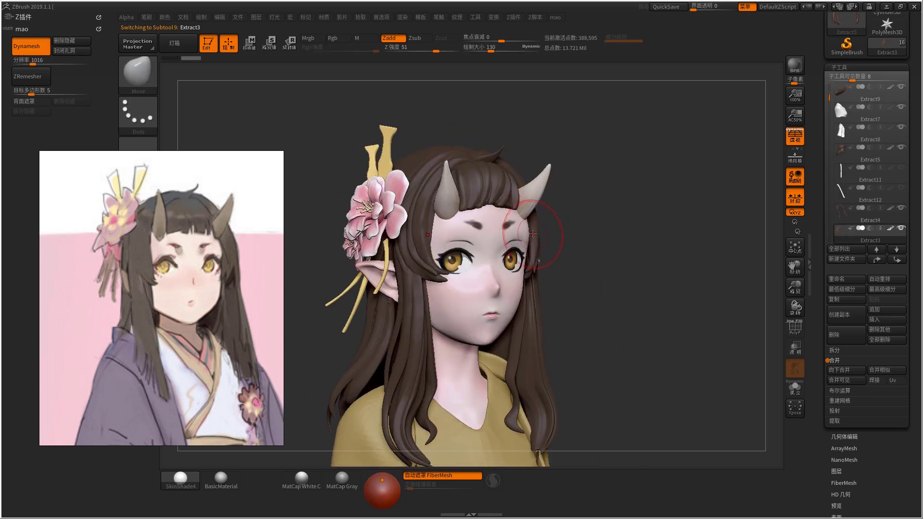
key("space")
left_click_drag(534, 235, 534, 275)
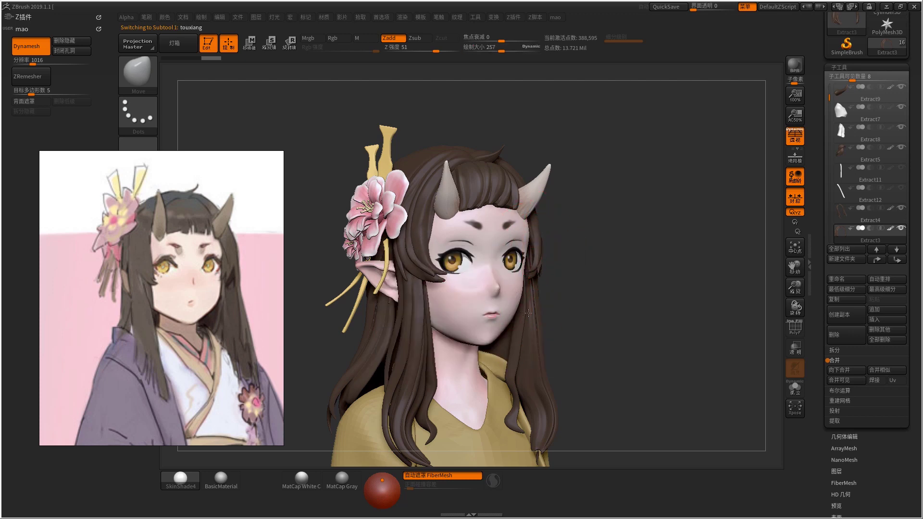
- Select the head subtool touxiang and refine the cheek and jaw contour with the Move brush, comparing both three-quarter views
left_click(516, 296, "alt")
right_click_drag(516, 296, 518, 310, "alt")
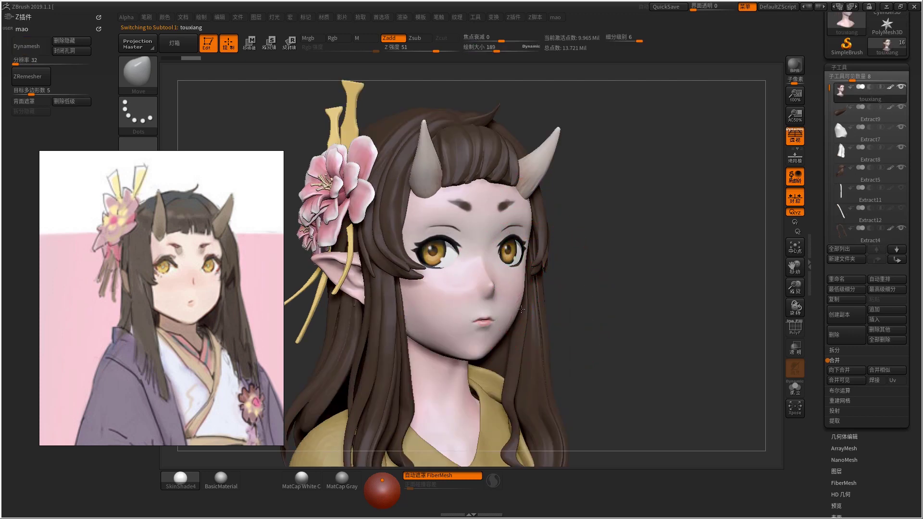
mouse_move(521, 310)
right_mouse_down()
mouse_move(471, 303)
mouse_move(417, 321)
right_mouse_up()
key("space")
left_click_drag(413, 317, 416, 321)
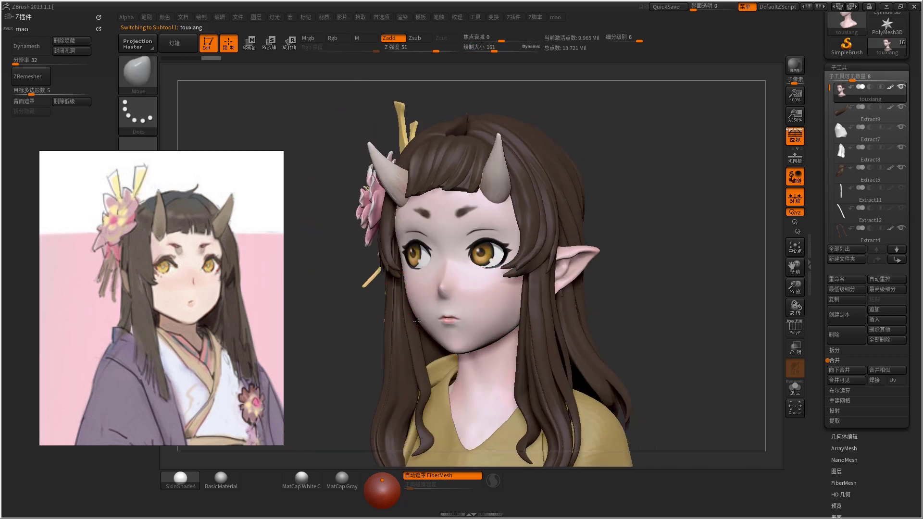
mouse_move(417, 321)
right_mouse_down()
mouse_move(506, 272)
mouse_move(411, 284)
mouse_move(423, 293)
mouse_move(409, 302)
right_mouse_up()
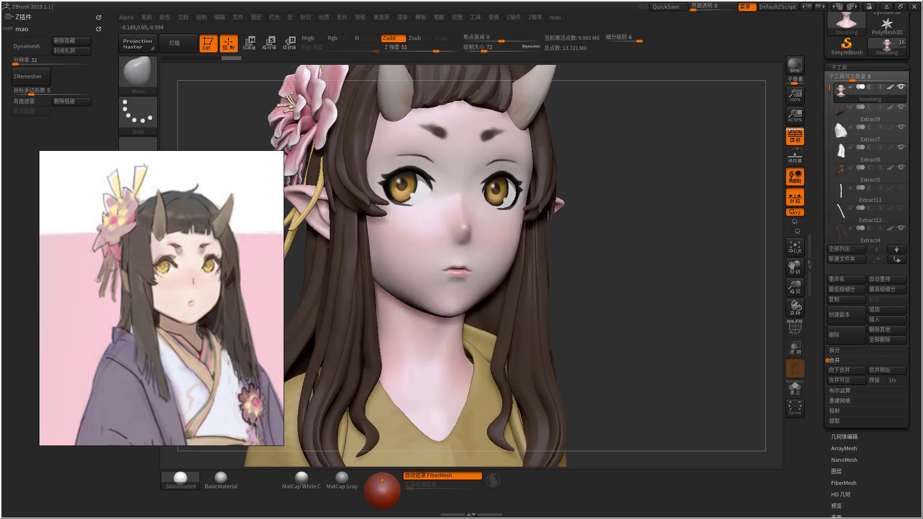
key("bracketleft")
- Flatten the underside of the chin and jaw with the hPolish brush and smooth it, lowering the head to subdivision level 4
mouse_move(454, 298)
right_mouse_down()
mouse_move(469, 313)
mouse_move(465, 300)
right_mouse_up()
key("b")
key("h")
key("p")
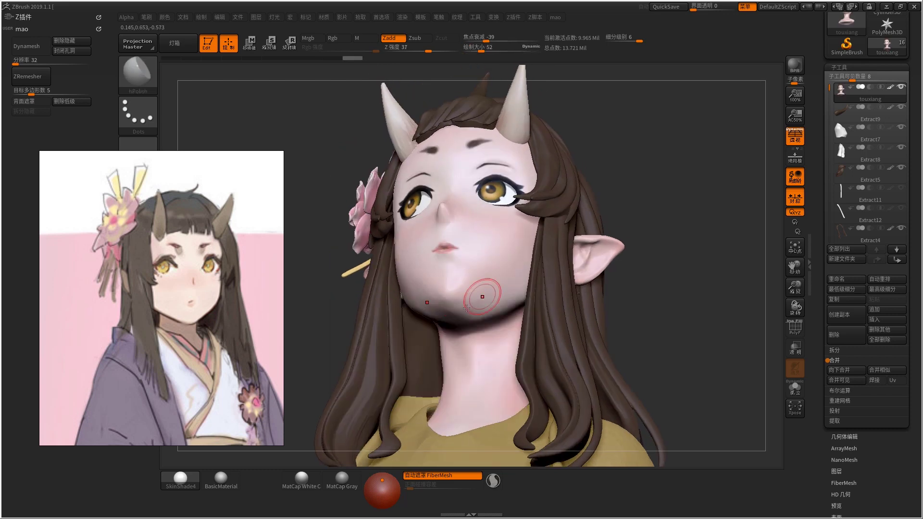
right_click_drag(481, 311, 462, 325)
key("bracketright")
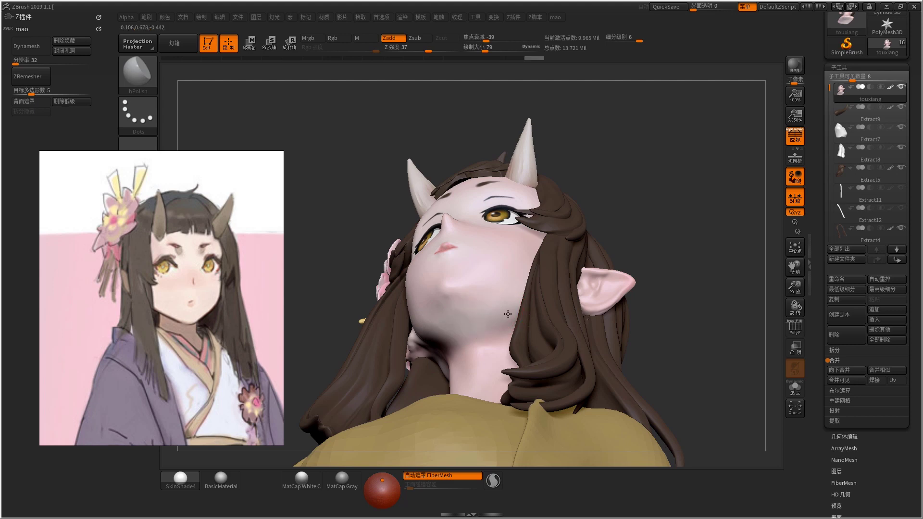
left_click_drag(485, 316, 468, 318, "shift")
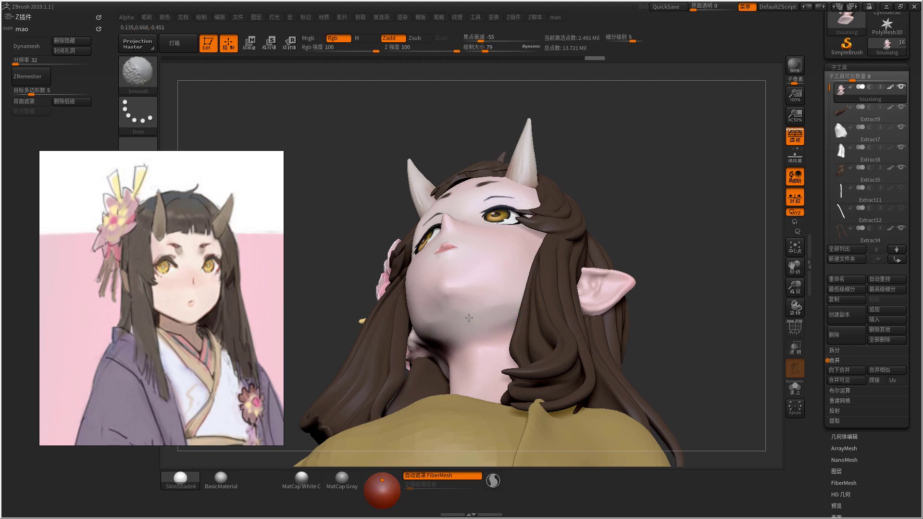
key("shift+d")
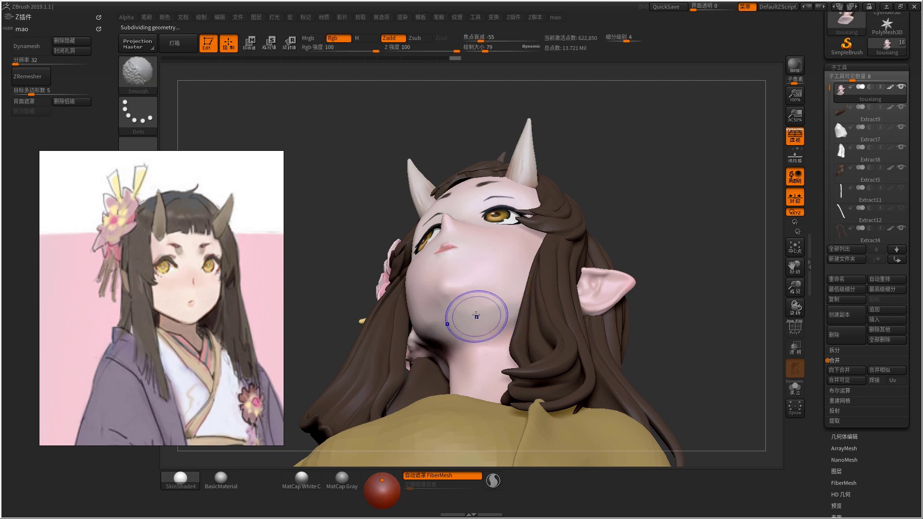
- Isolate the head and define the jawline from the ear to the chin with the DamStandard brush
mouse_move(472, 332)
right_mouse_down()
mouse_move(467, 365)
mouse_move(464, 259)
mouse_move(469, 289)
mouse_move(483, 297)
mouse_move(485, 330)
right_mouse_up()
key("ctrl+shift+s")
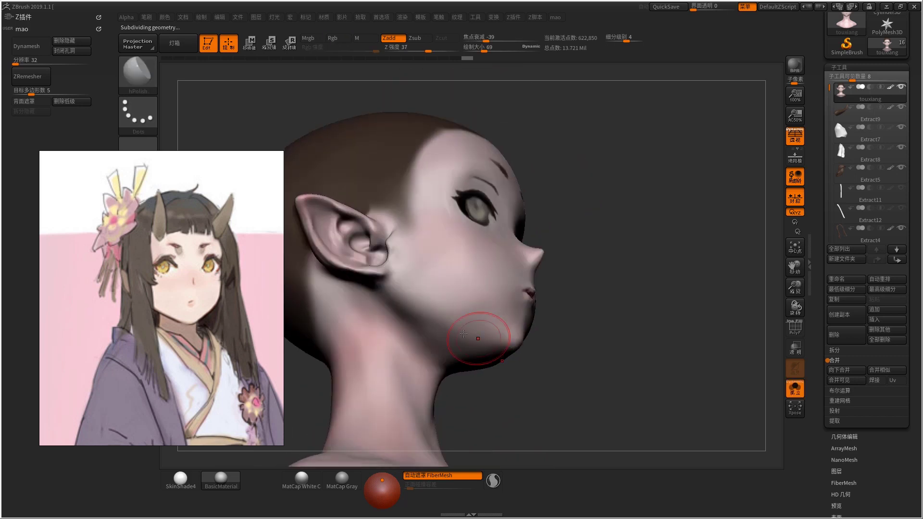
key("b")
key("d")
key("s")
key("space")
mouse_move(592, 350)
left_mouse_down()
mouse_move(577, 350)
mouse_move(567, 378)
left_mouse_up()
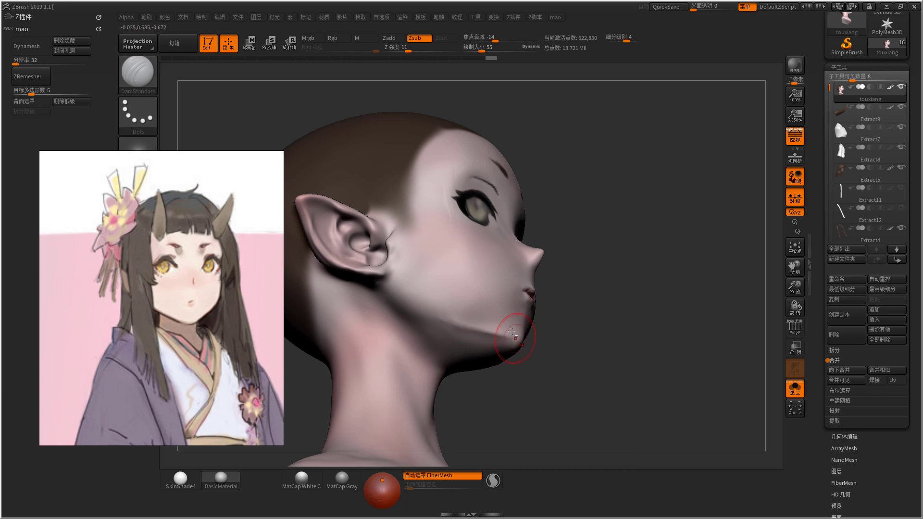
right_click_drag(514, 335, 476, 313, "shift")
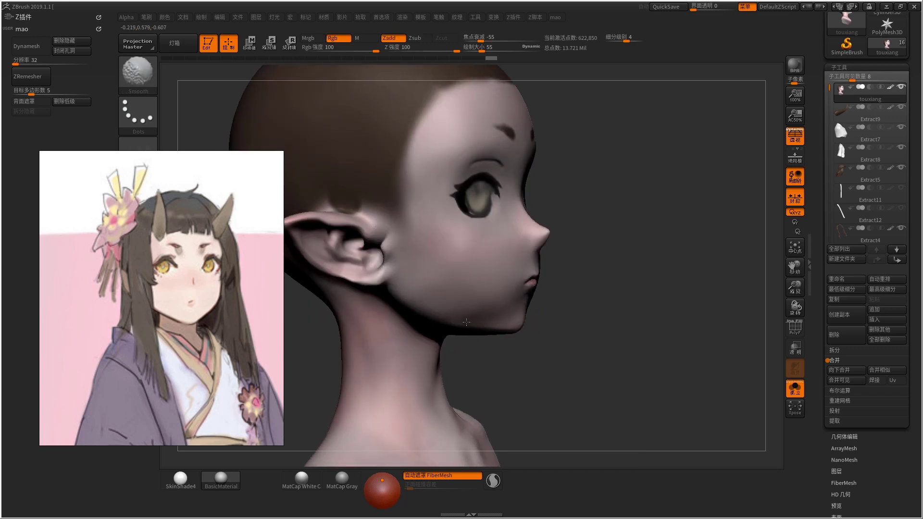
- Adjust the jaw profile with the Move brush and bring back the hidden hair and ornaments
mouse_move(482, 324)
right_mouse_down()
mouse_move(483, 288)
mouse_move(485, 308)
mouse_move(460, 327)
right_mouse_up()
key("b")
key("m")
key("v")
mouse_move(501, 362)
right_mouse_down("shift")
mouse_move(479, 344)
mouse_move(484, 360)
mouse_move(539, 298)
mouse_move(302, 408)
right_mouse_up("shift")
key("ctrl+shift+s")
key("space")
mouse_move(462, 346)
right_mouse_down("ctrl")
mouse_move(461, 318)
mouse_move(444, 293)
mouse_move(452, 336)
right_mouse_up("ctrl")
key("space")
left_click_drag(452, 336, 469, 331)
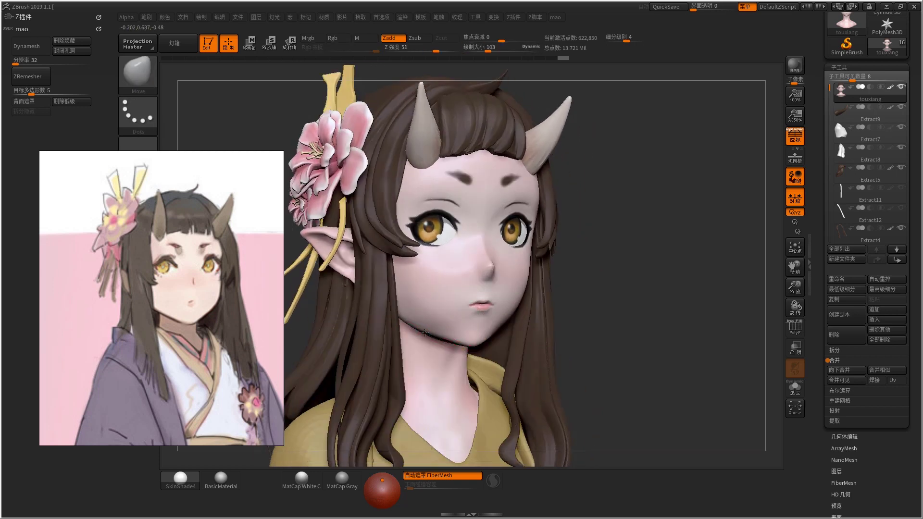
- Reshape the tip of the chin with a smaller Move brush, checking it in three-quarter and front views
key("bracketleft")
key("bracketleft")
key("bracketleft")
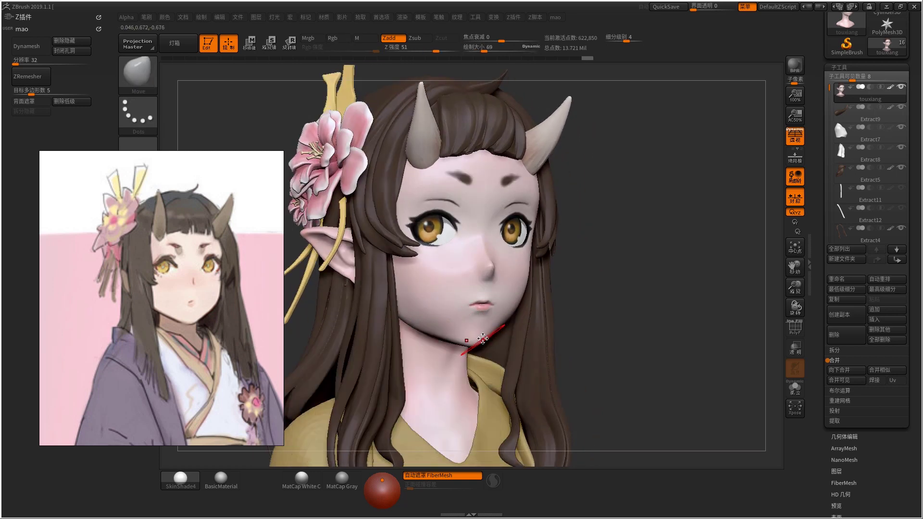
right_click_drag(472, 336, 487, 351, "ctrl")
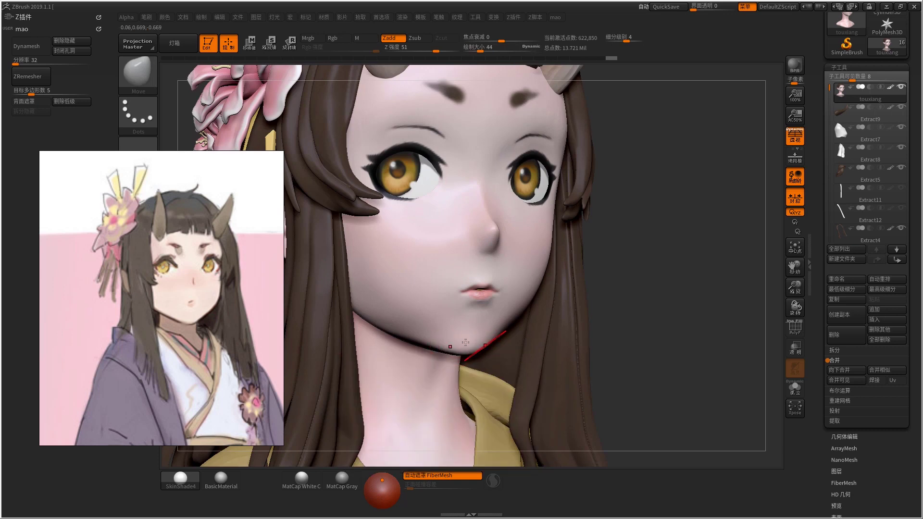
right_click_drag(465, 342, 511, 331, "ctrl")
key("bracketright")
key("bracketright")
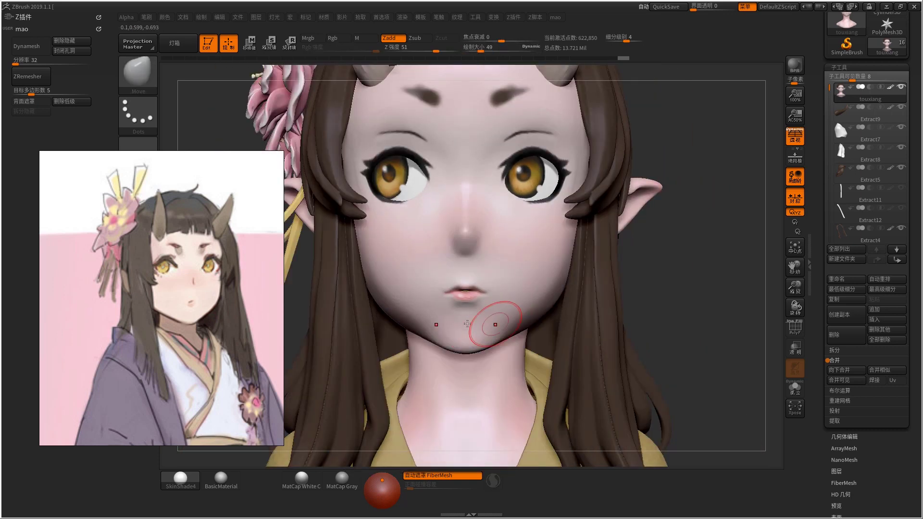
- Refine the jaw contour beneath the near cheek with the Move brush and smooth it
right_click_drag(413, 333, 422, 320)
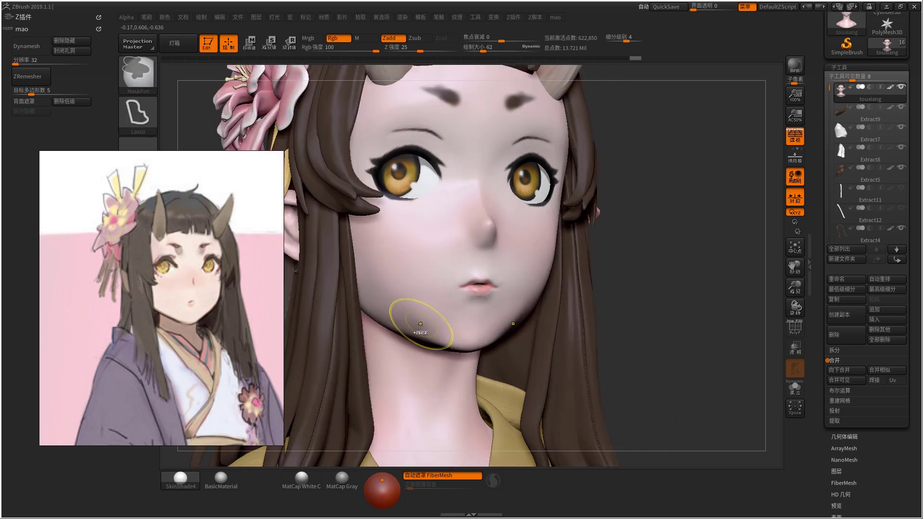
key("bracketleft")
key("bracketleft")
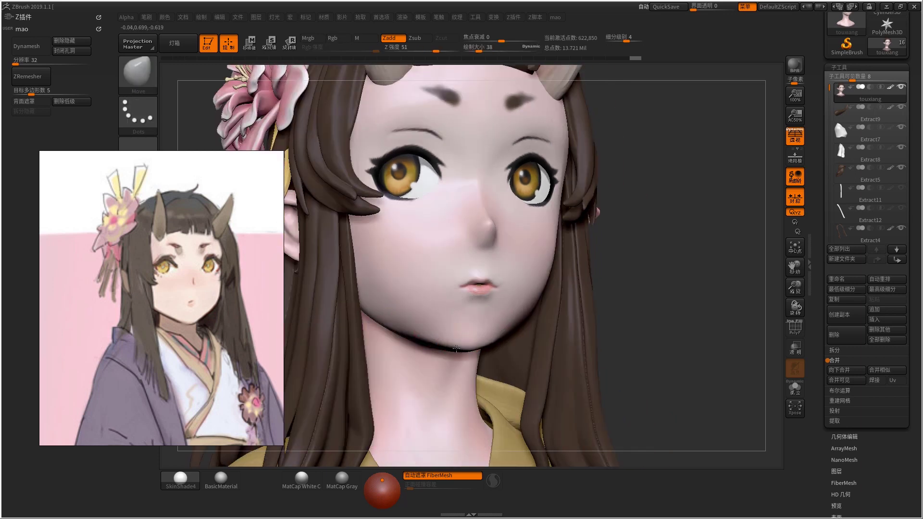
key("bracketright")
key("bracketright")
key("shift")
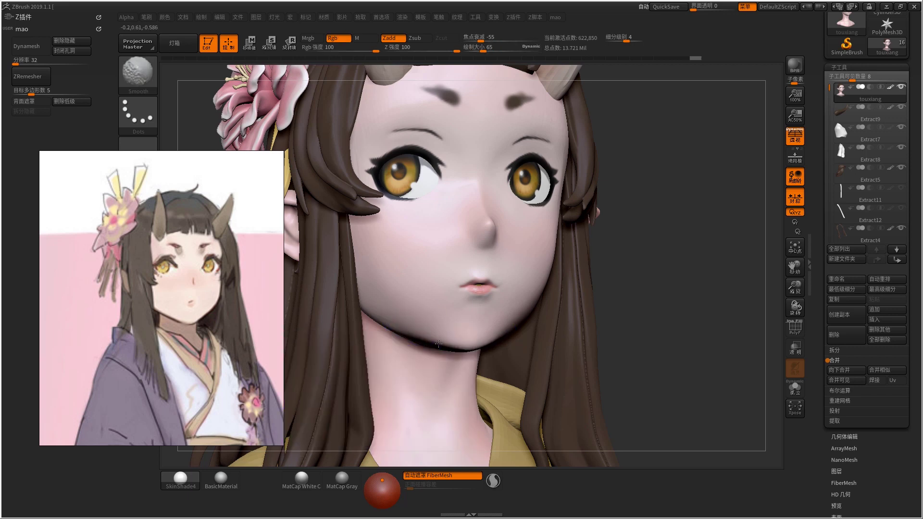
- Examine the refined face and jaw from closer and more distant views against the reference artwork
mouse_move(429, 338)
right_mouse_down("ctrl")
mouse_move(457, 346)
mouse_move(482, 317)
mouse_move(504, 358)
mouse_move(471, 336)
mouse_move(432, 366)
mouse_move(476, 240)
mouse_move(474, 298)
mouse_move(533, 296)
mouse_move(521, 329)
mouse_move(552, 324)
mouse_move(587, 298)
right_mouse_up("ctrl")
key("shift")
right_click(523, 293)
key("shift+s")
key("ctrl")
right_click(528, 312)
key("shift+s")
key("ctrl")
mouse_move(538, 327)
right_mouse_down()
mouse_move(524, 280)
mouse_move(490, 290)
mouse_move(523, 296)
right_mouse_up()
key("shift+s")
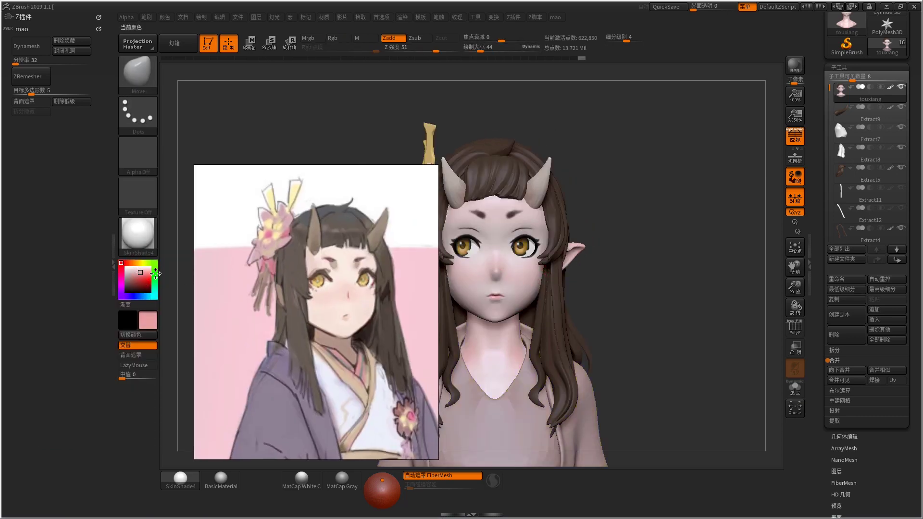
- Choose a pink paint colour and place the reference artwork beside the face in three-quarter view
right_click_drag(649, 289, 648, 312, "ctrl")
left_click_drag(342, 272, 277, 254)
mouse_move(530, 289)
right_mouse_down()
mouse_move(540, 289)
mouse_move(530, 287)
right_mouse_up()
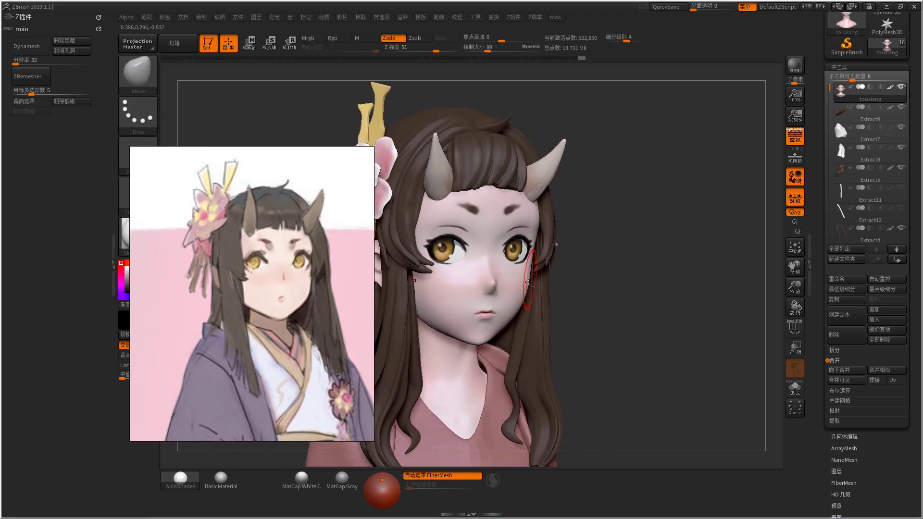
- Paint a soft pink blush on the cheeks with an enlarged Standard_1 brush, isolating the head while painting
key("1")
key("bracketright")
key("bracketright")
key("bracketright")
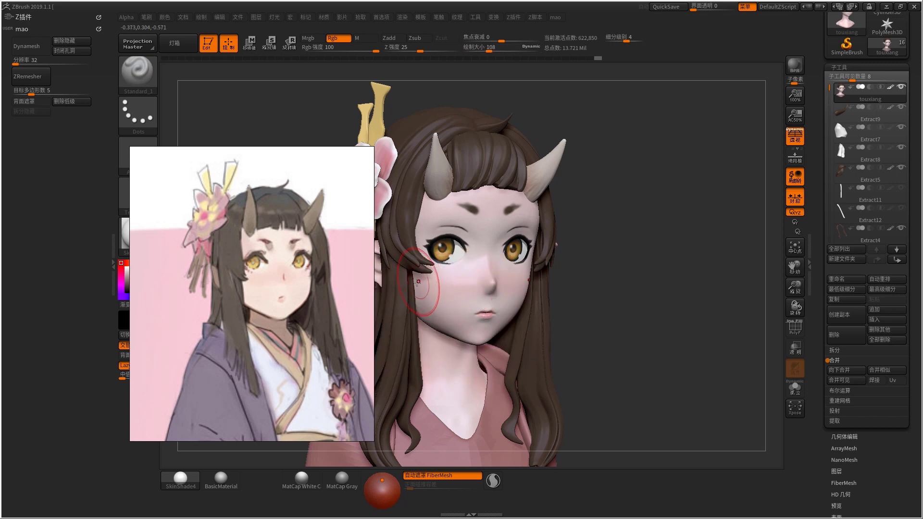
key("shift+s")
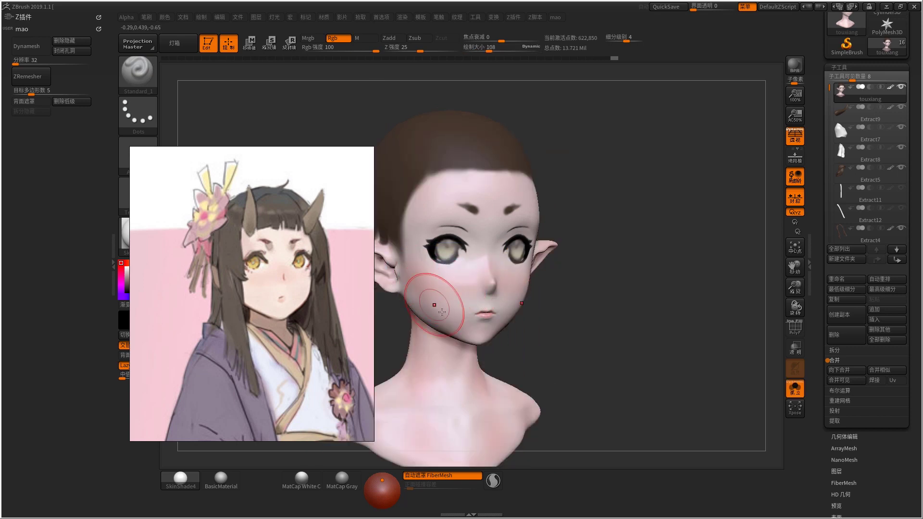
right_click_drag(440, 309, 465, 287)
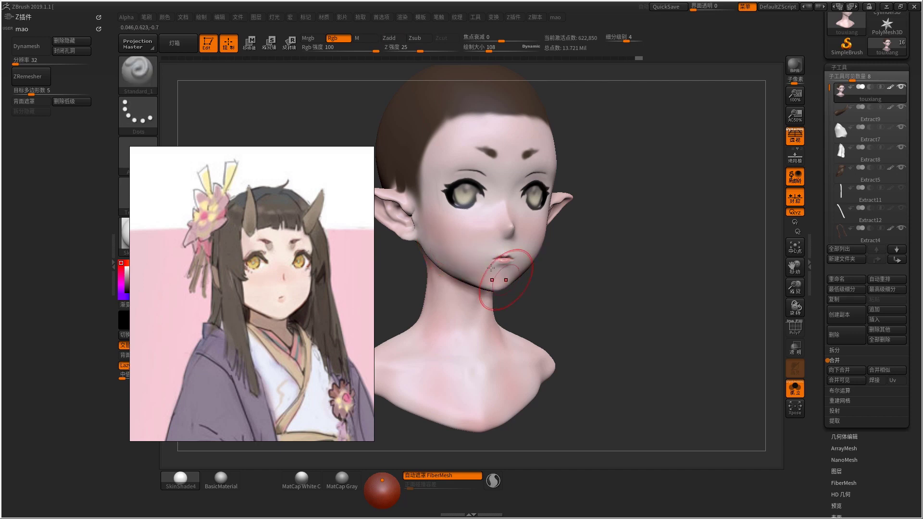
mouse_move(487, 230)
right_mouse_down("ctrl")
mouse_move(524, 245)
mouse_move(492, 237)
mouse_move(493, 221)
right_mouse_up("ctrl")
key("shift+s")
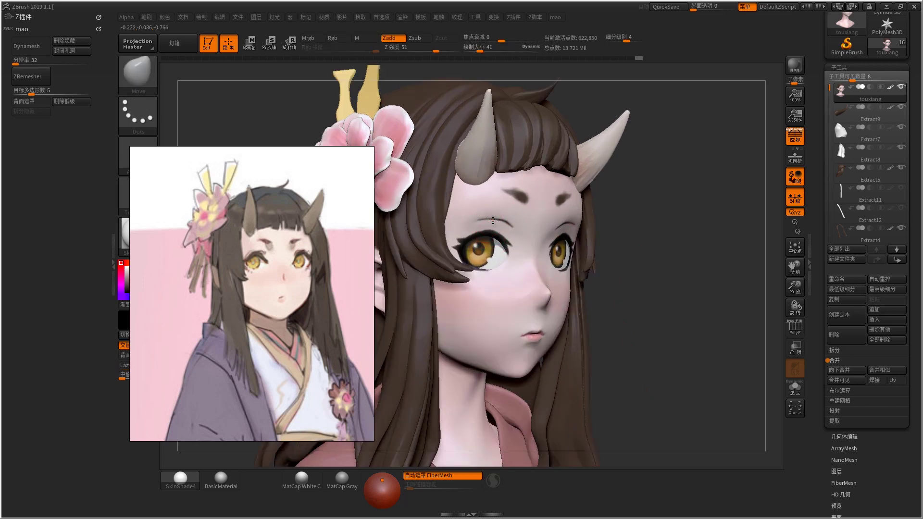
- Touch up the paint around the upper eyelids with a small Standard_1 brush in a close three-quarter view
key("f")
mouse_move(477, 238)
right_mouse_down("ctrl")
mouse_move(539, 266)
mouse_move(532, 241)
mouse_move(535, 292)
mouse_move(515, 244)
right_mouse_up("ctrl")
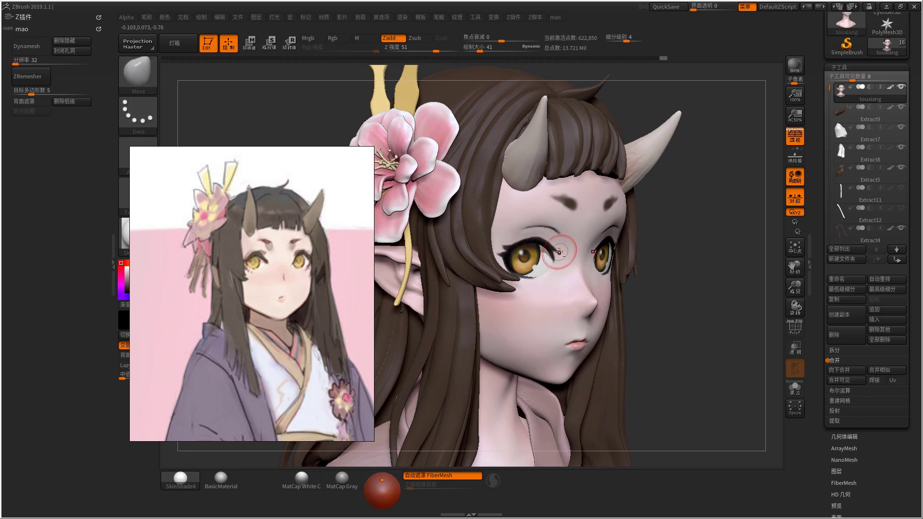
key("b")
key("s")
key("t")
key("bracketleft")
key("bracketleft")
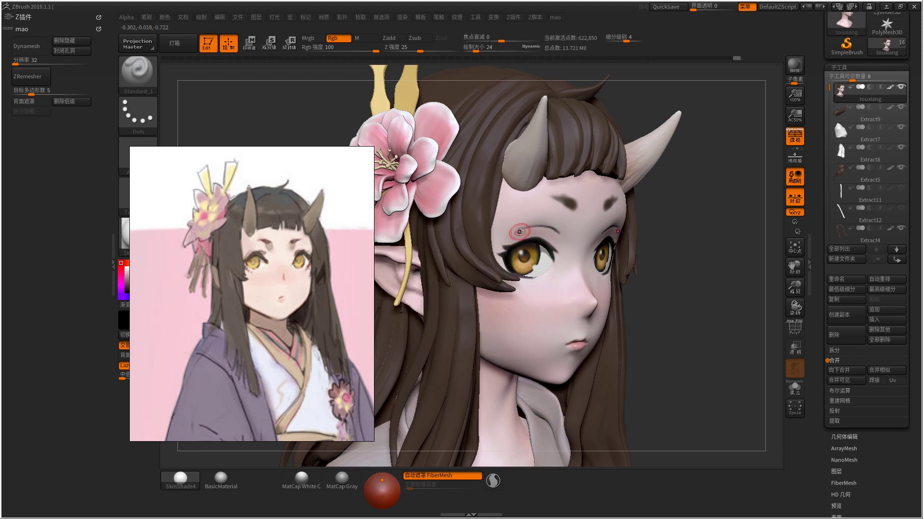
mouse_move(567, 255)
left_mouse_down()
mouse_move(635, 269)
mouse_move(524, 226)
mouse_move(480, 287)
left_mouse_up()
key("space")
key("space")
- Adjust the overall face and neck shape with the Move brush, changing its size between distant and closer views
key("b")
key("m")
key("v")
key("bracketleft")
left_click_drag(482, 294, 513, 254, "alt")
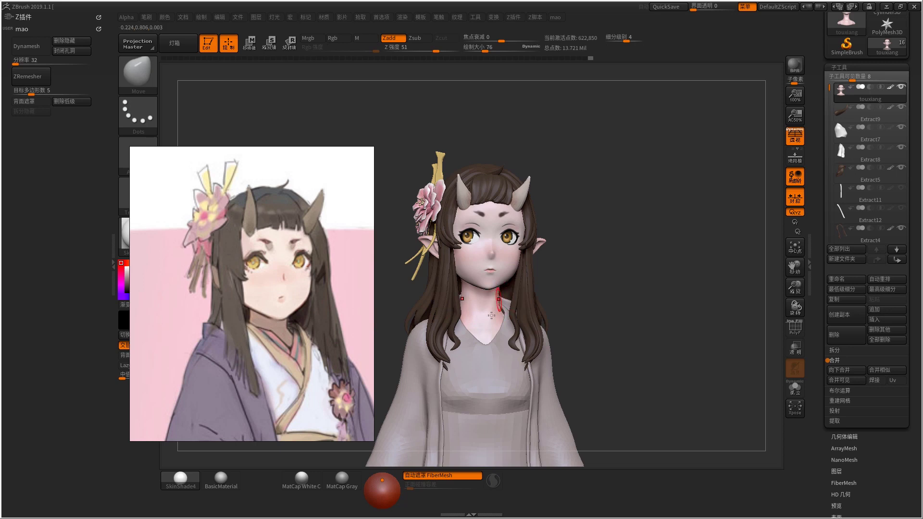
left_click_drag(500, 300, 490, 313, "alt")
key("space")
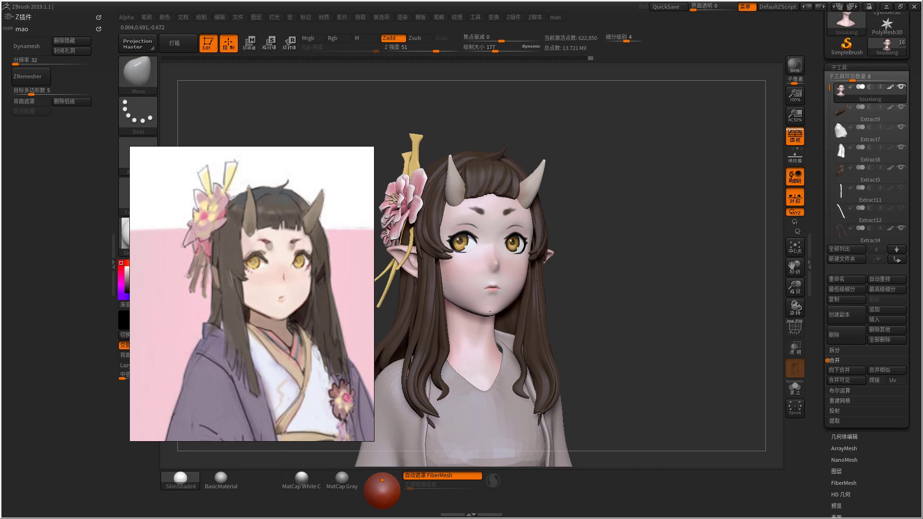
right_click_drag(527, 282, 534, 233)
key("bracketleft")
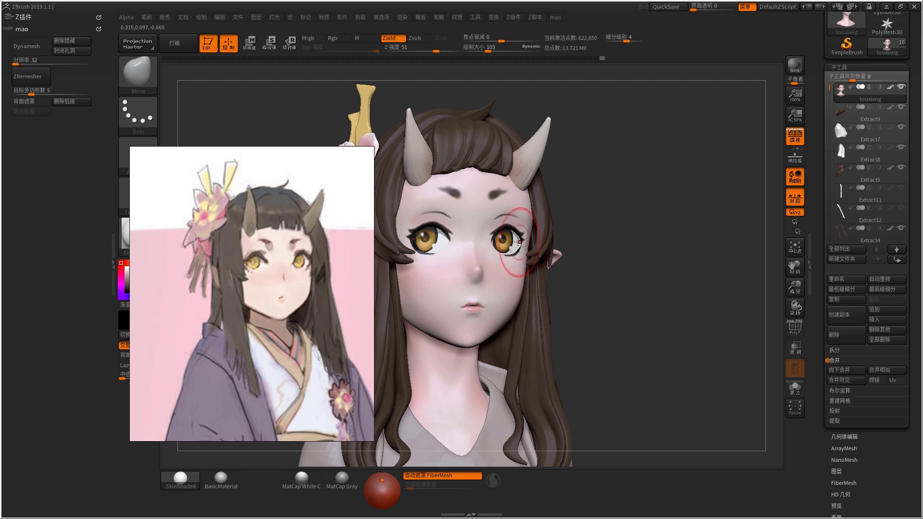
- Select the eyeball subtool PM3D_Sphere3D_2 and adjust the eyes with the Move brush at draw size 121
left_click(517, 242, "alt")
right_click_drag(523, 246, 584, 250, "ctrl")
key("space")
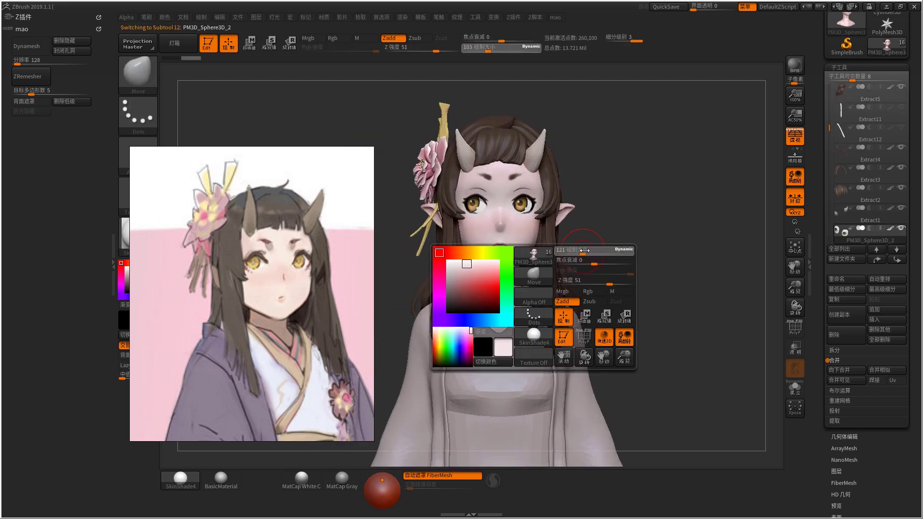
left_click_drag(584, 250, 588, 250)
mouse_move(569, 264)
right_mouse_down()
mouse_move(576, 277)
mouse_move(583, 264)
mouse_move(531, 232)
mouse_move(487, 240)
mouse_move(492, 230)
mouse_move(469, 280)
right_mouse_up()
- Select the Extract3 hair subtool and adjust the side lock next to the near eye with the Move brush
left_click(487, 239, "alt")
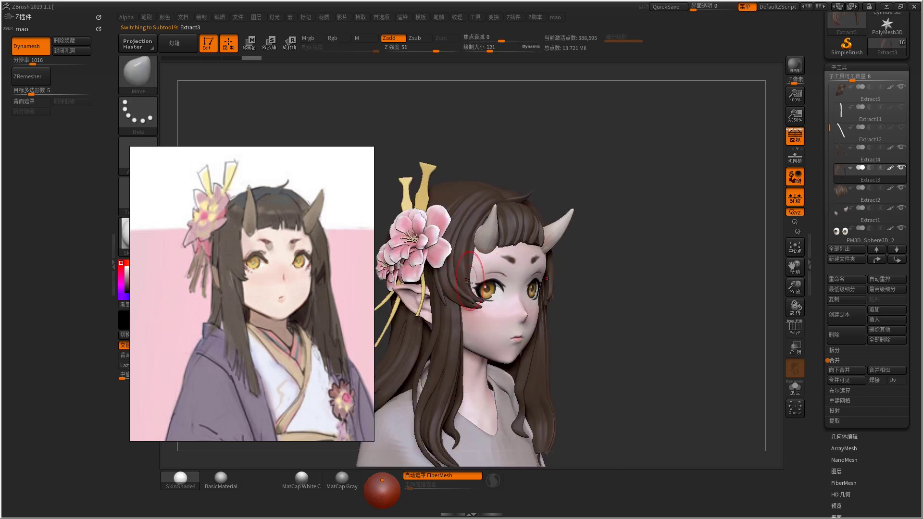
key("space")
left_click_drag(468, 286, 468, 262)
key("space")
- Select the horn subtool Extract1 and reshape the horns with the Move brush
left_click(476, 229, "alt")
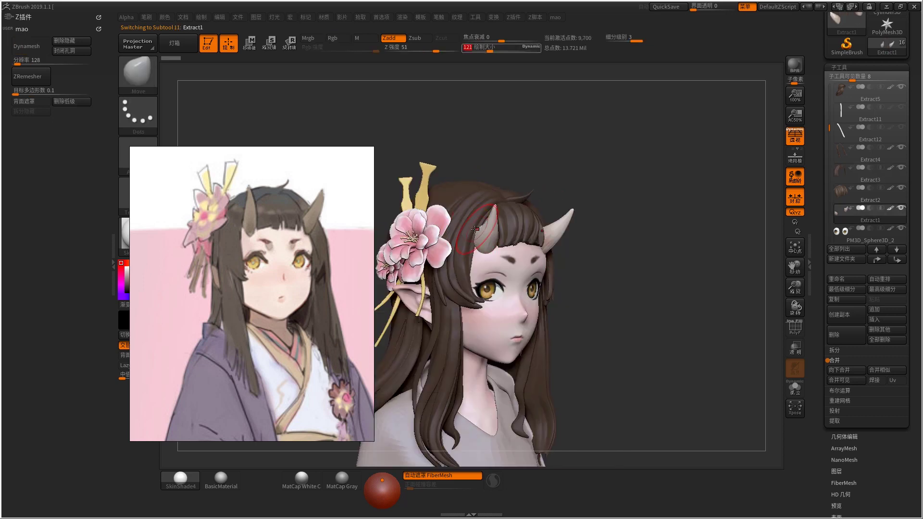
key("space")
mouse_move(471, 248)
left_mouse_down()
mouse_move(486, 260)
mouse_move(498, 244)
left_mouse_up()
key("space")
- Select the Extract4 hair subtool and reshape the lower ends of the long front strands with the Move brush
mouse_move(500, 231)
right_mouse_down()
mouse_move(530, 230)
mouse_move(530, 305)
mouse_move(522, 301)
right_mouse_up()
left_click(530, 305, "alt")
key("w")
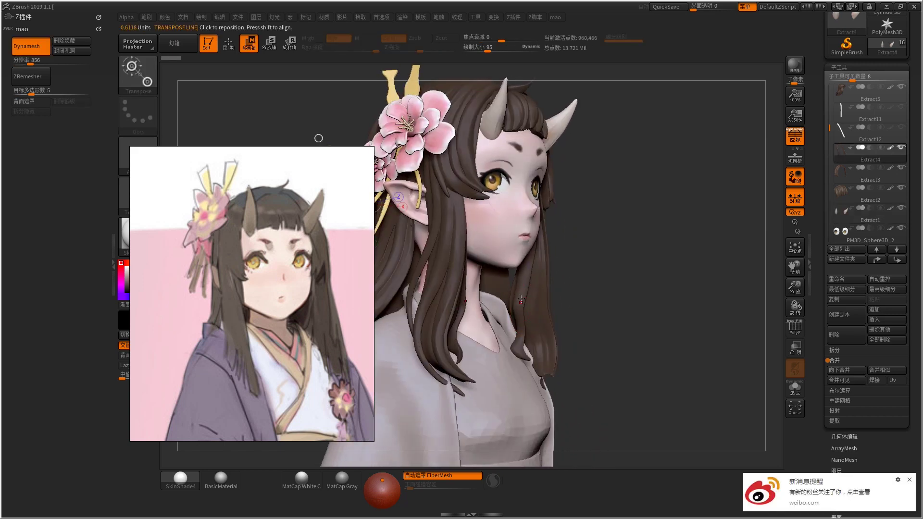
left_click(527, 310, "alt")
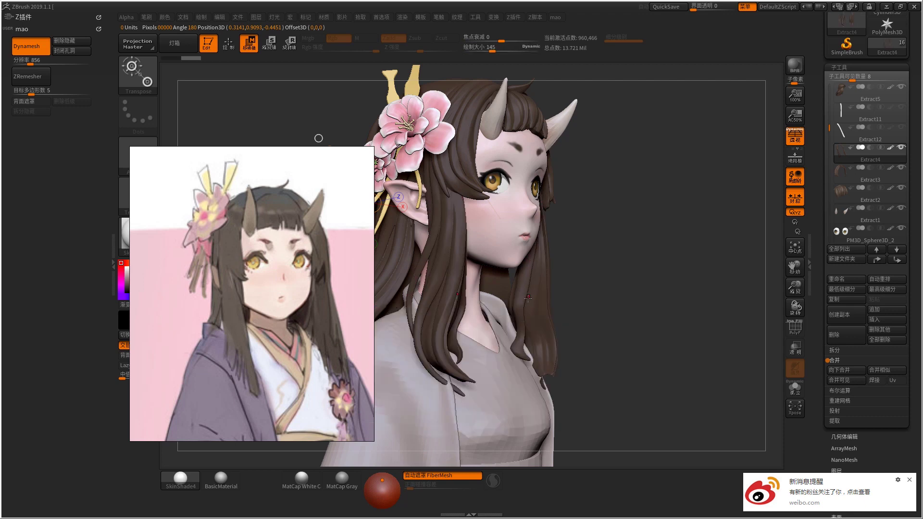
key("q")
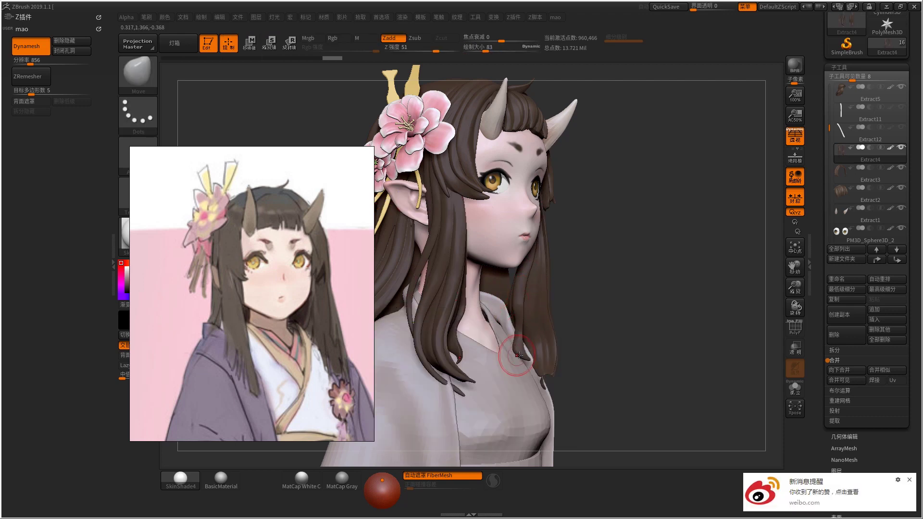
right_click(543, 346)
mouse_move(526, 348)
right_mouse_down()
mouse_move(563, 351)
mouse_move(549, 346)
right_mouse_up()
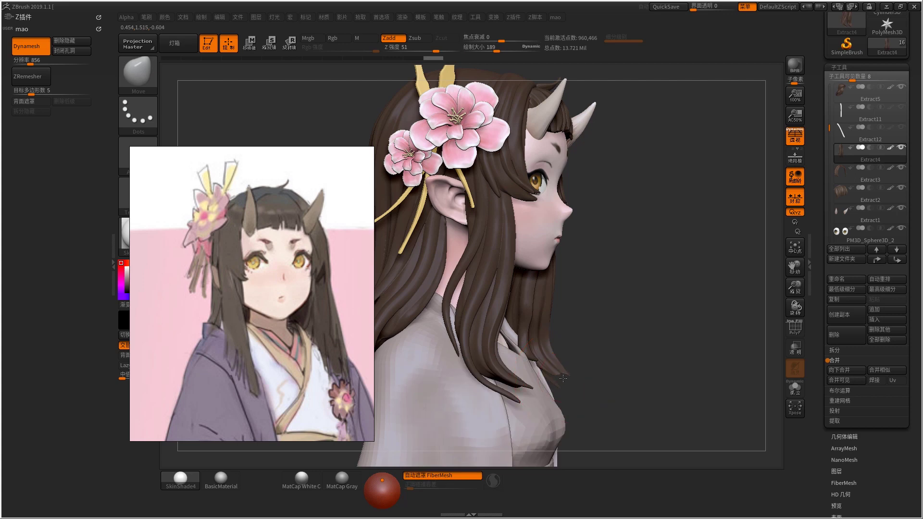
- Refine how the front strands hang over the chest in side profile with a large Move brush
right_click_drag(563, 374, 564, 357)
right_click(556, 369)
right_click_drag(546, 327, 549, 307)
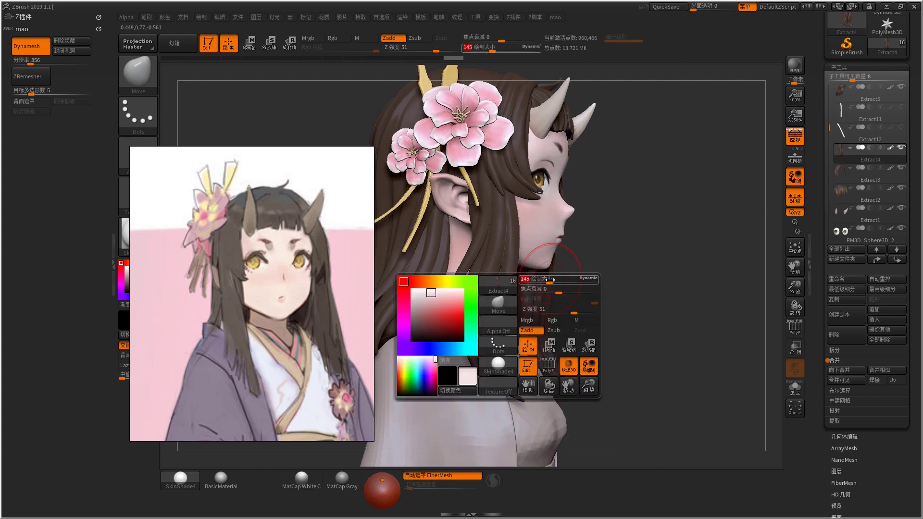
key("ctrl")
key("f")
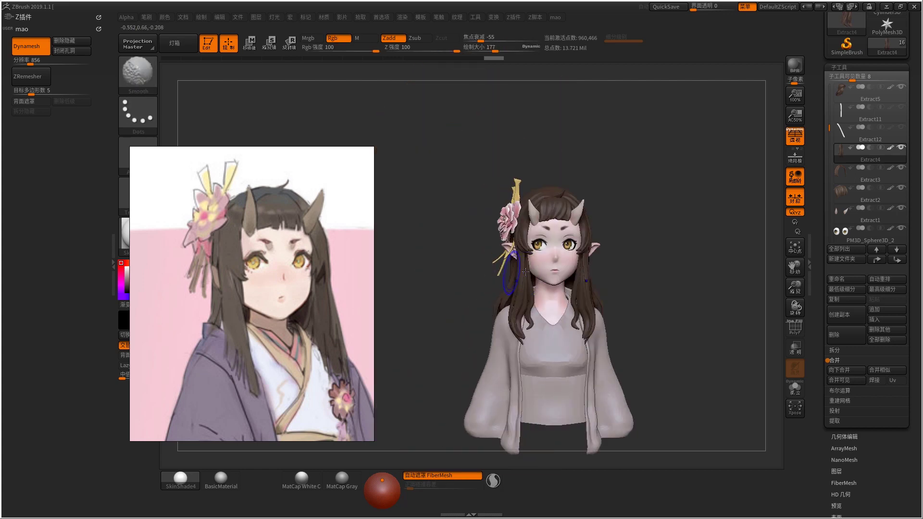
- Select the touxiang head subtool, isolate it from the hair and reshape the pointed ear with the Move brush
mouse_move(505, 249)
right_mouse_down()
mouse_move(474, 247)
mouse_move(460, 231)
right_mouse_up()
left_click(462, 230, "alt")
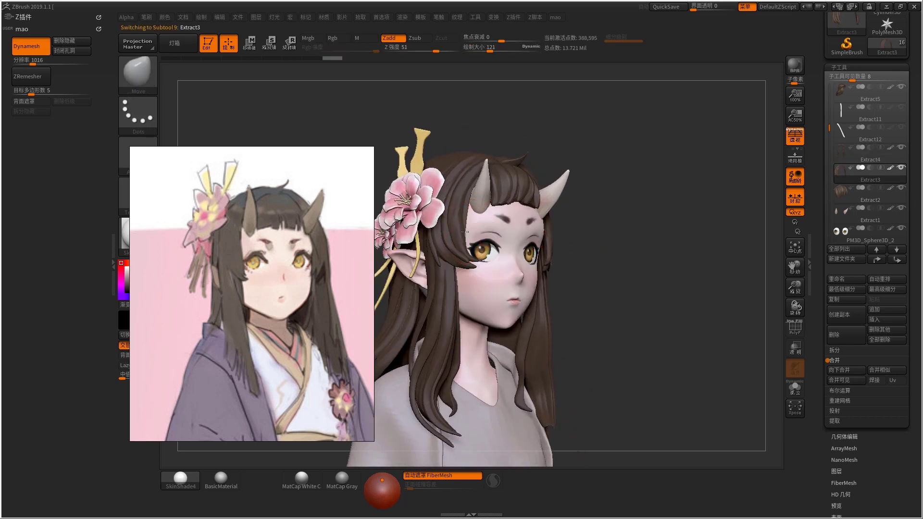
right_click_drag(467, 228, 436, 244)
left_click(419, 243, "alt")
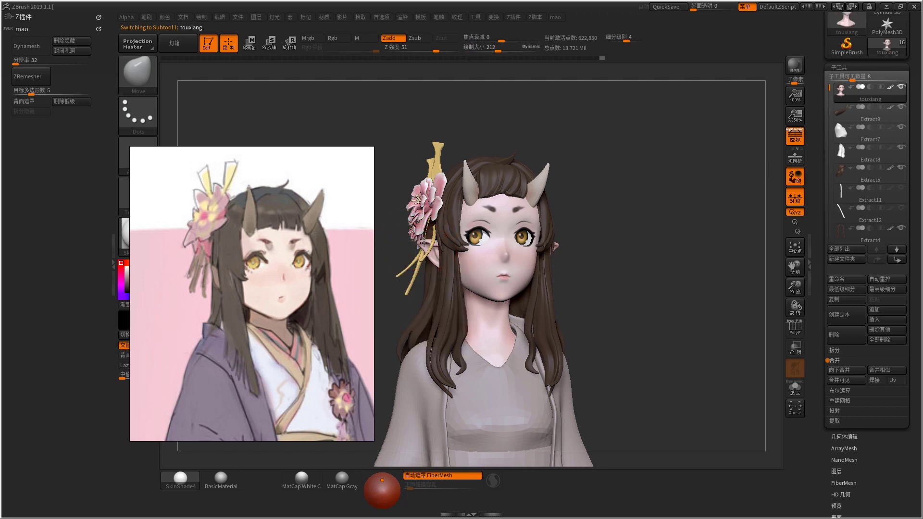
mouse_move(456, 246)
right_mouse_down()
mouse_move(422, 274)
mouse_move(470, 253)
mouse_move(451, 274)
right_mouse_up()
right_click(458, 274)
left_click_drag(457, 275, 450, 275)
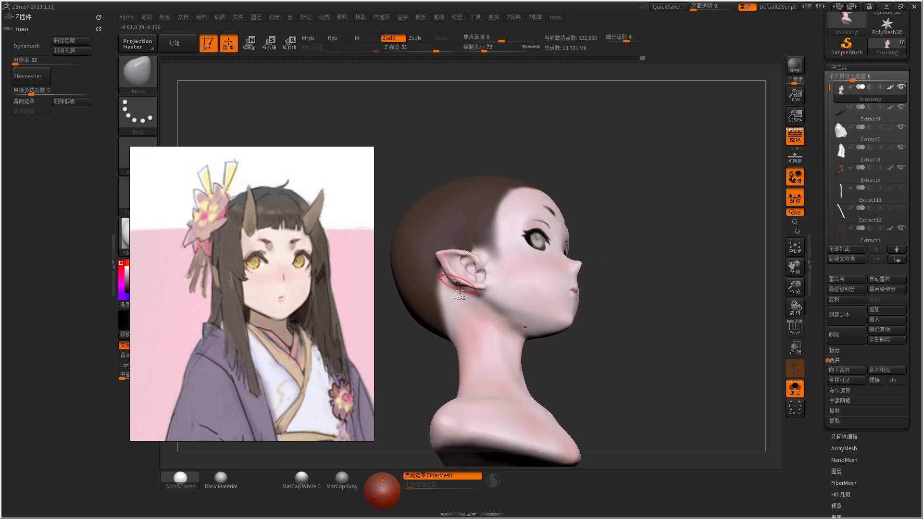
key("ctrl+shift+s")
- Select the hair ornament subtool PM3D_Cube3D1, mask off its outer ribbons and adjust the short ribbon hanging beside the ear
mouse_move(486, 282)
right_mouse_down()
mouse_move(458, 298)
mouse_move(479, 267)
mouse_move(471, 278)
mouse_move(471, 263)
mouse_move(489, 272)
mouse_move(499, 239)
mouse_move(497, 247)
mouse_move(492, 207)
mouse_move(479, 260)
right_mouse_up()
left_click(462, 259, "alt")
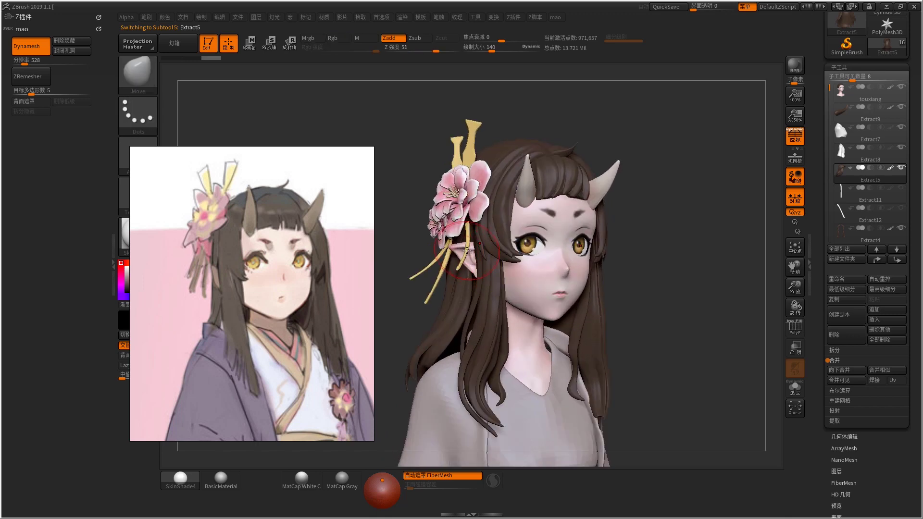
left_click(465, 247, "alt")
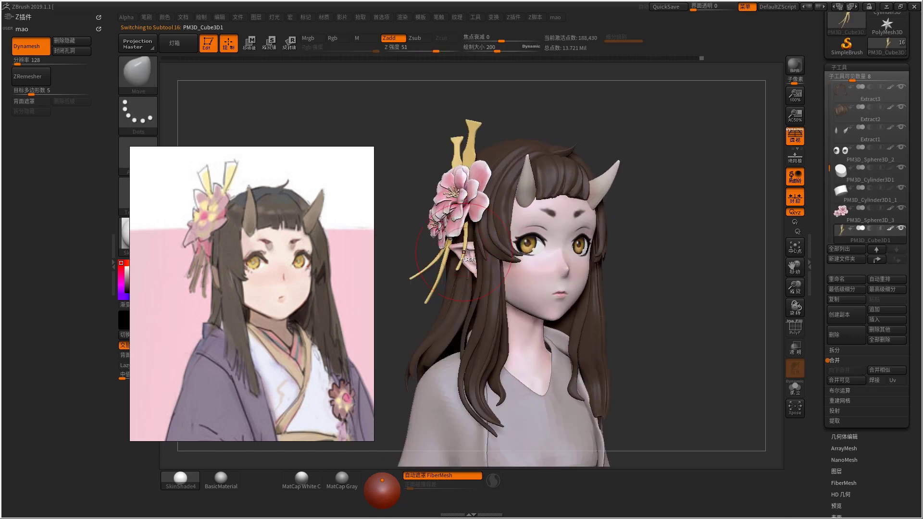
key("w")
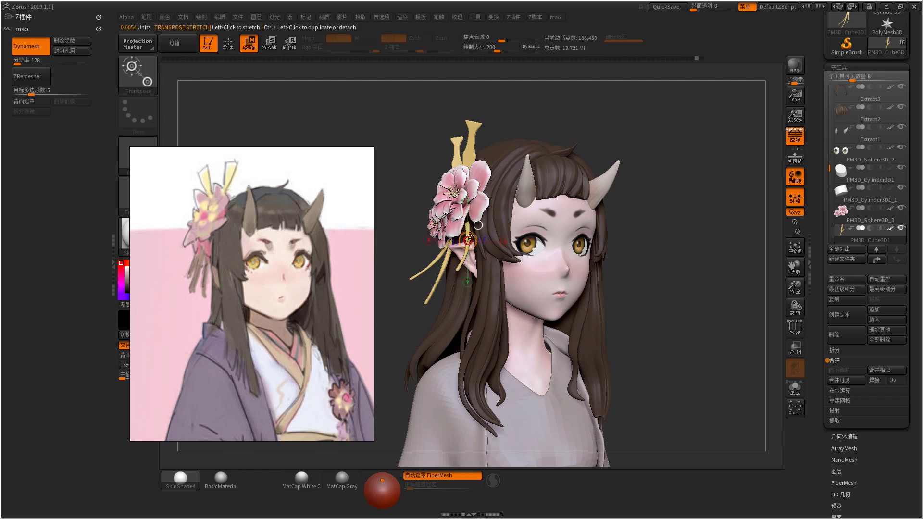
key("q")
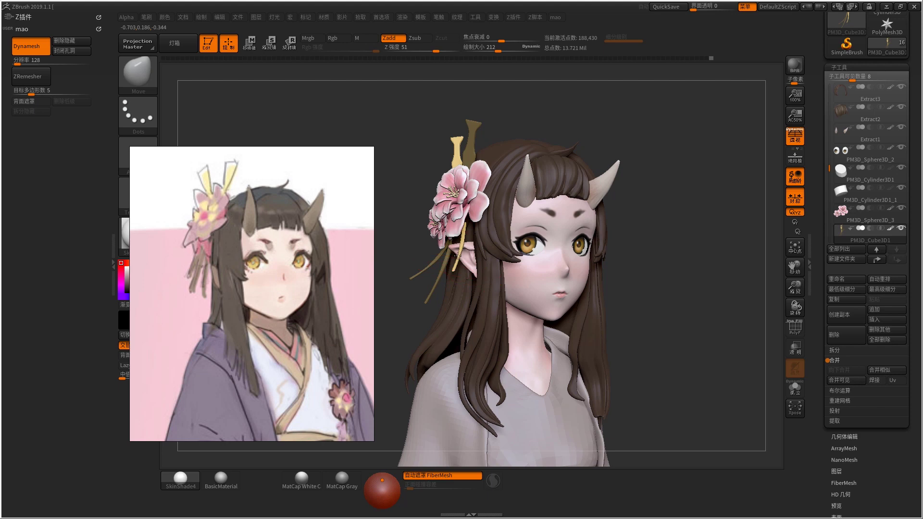
- Isolate the outer hanging ribbons of the ornament one at a time with masks and adjust them with the Move brush
key("w")
key("q")
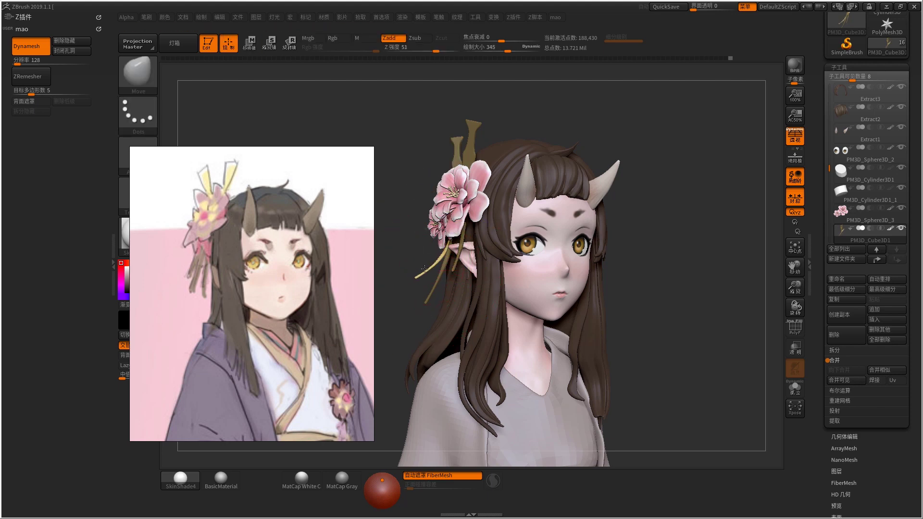
left_click_drag(435, 258, 447, 249)
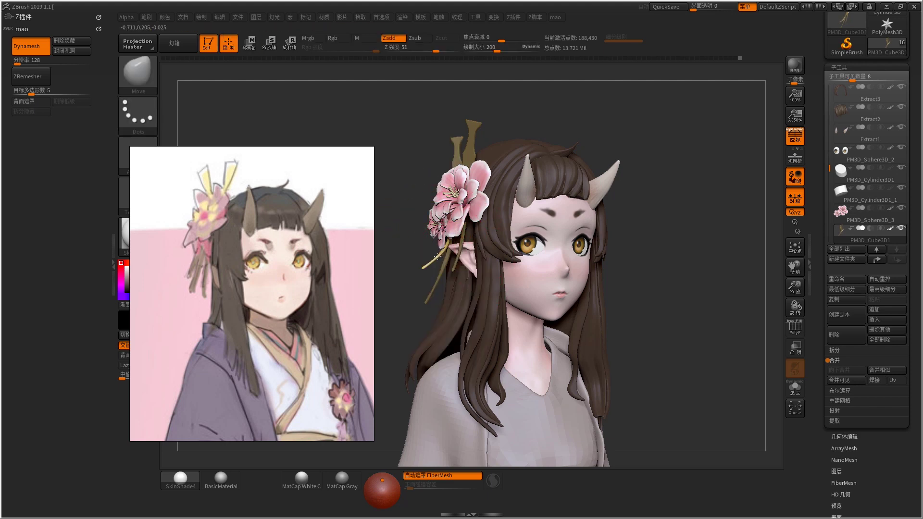
left_click_drag(398, 268, 404, 276, "ctrl")
key("bracketright")
key("bracketright")
key("bracketright")
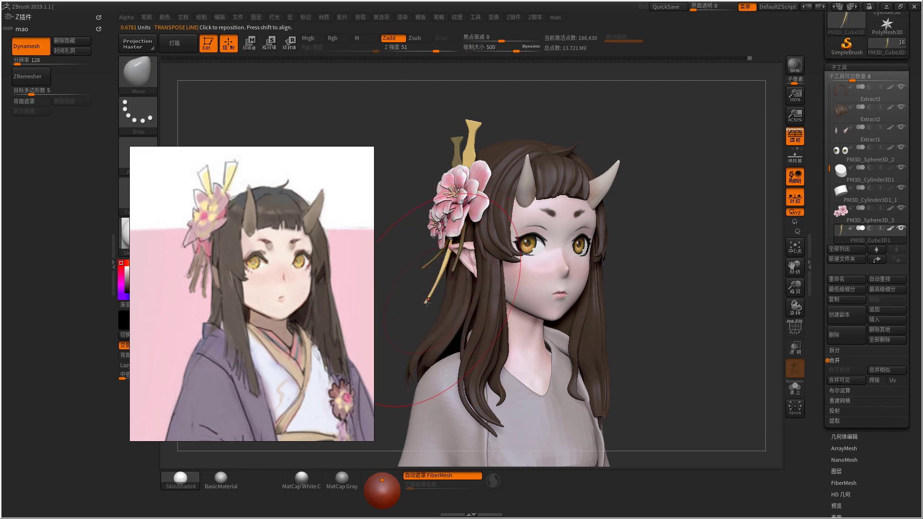
- Select the Extract4 hair subtool and reshape the long front strands beside the face with the Move brush
mouse_move(436, 271)
right_mouse_down("ctrl")
mouse_move(574, 257)
mouse_move(561, 260)
mouse_move(591, 272)
mouse_move(558, 269)
right_mouse_up("ctrl")
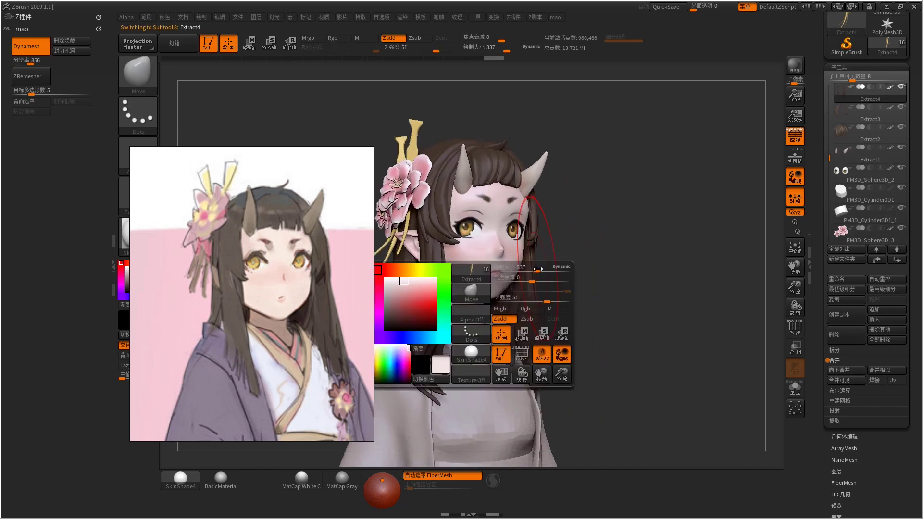
left_click(534, 266, "alt")
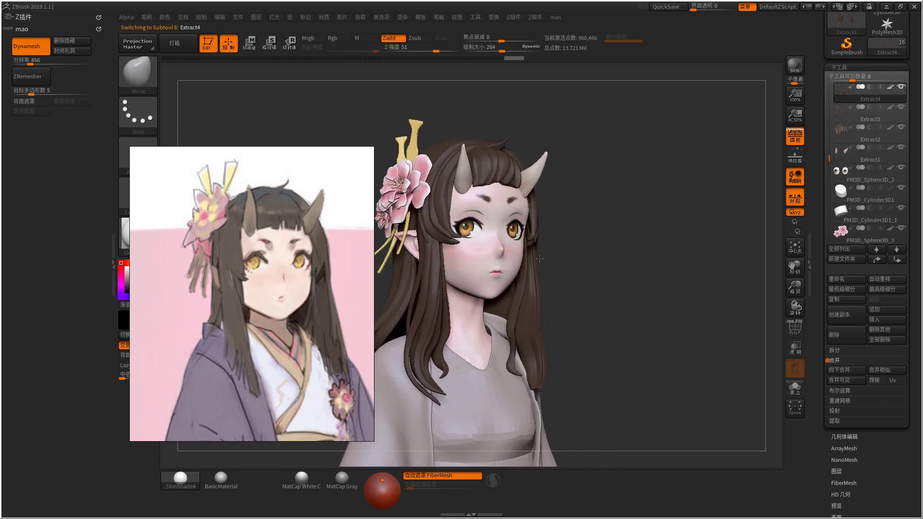
right_click_drag(547, 238, 415, 249)
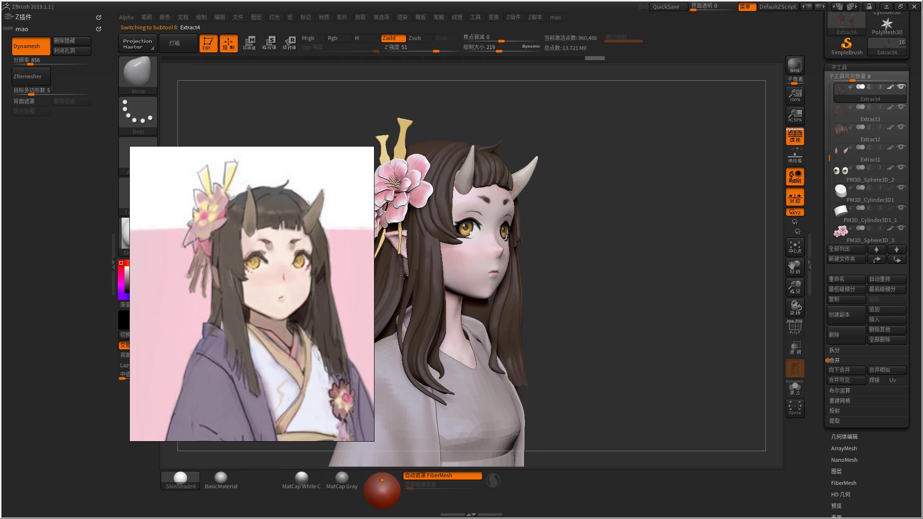
right_click_drag(407, 277, 543, 260)
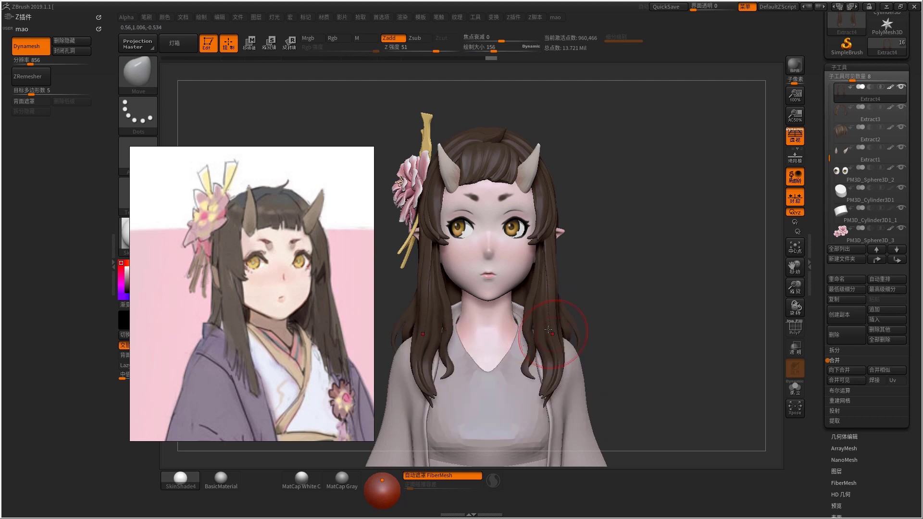
- Subdivide the touxiang head to level 6 and set the DamStandard brush to Z intensity 6 for refining the face
right_click_drag(560, 356, 533, 273)
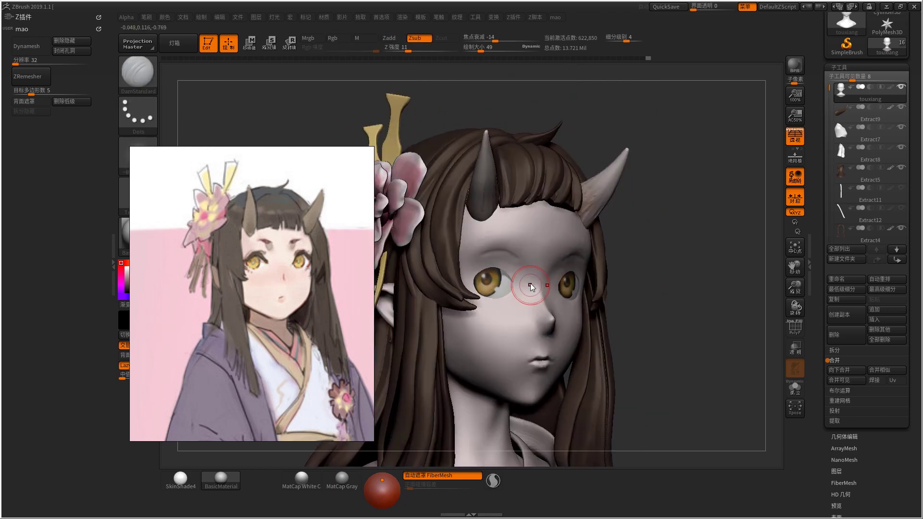
key("shift")
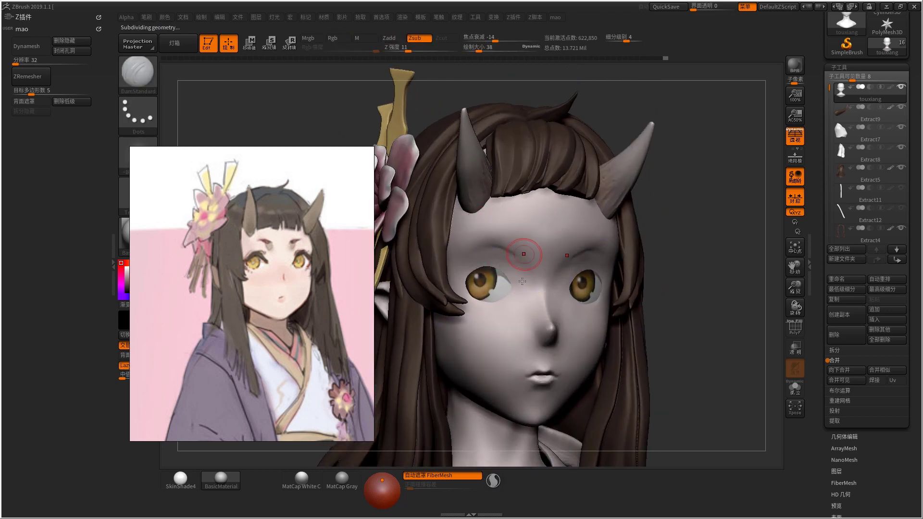
mouse_move(523, 280)
right_mouse_down()
mouse_move(481, 277)
mouse_move(529, 278)
mouse_move(520, 282)
mouse_move(555, 272)
right_mouse_up()
key("space")
left_click_drag(537, 333, 533, 333)
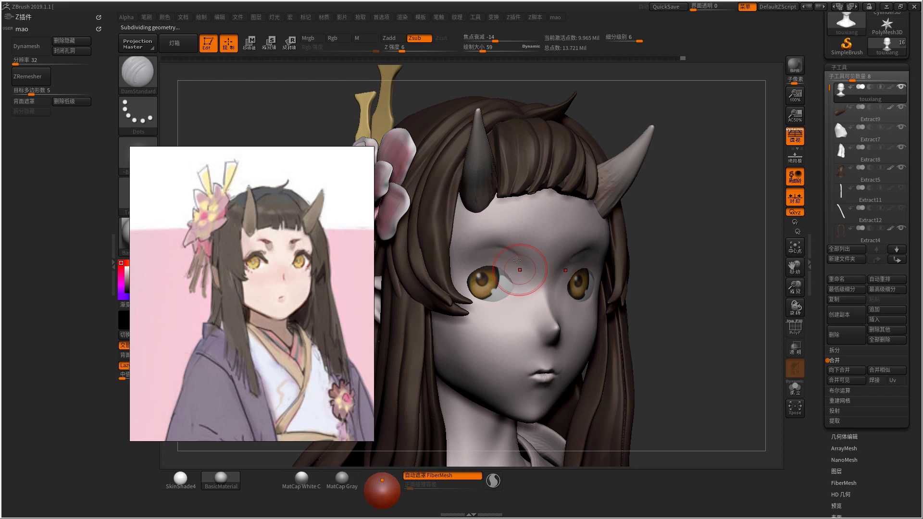
- Refine the face between the eyes with sculpting and smoothing strokes and display the model in the SkinShade4 material
mouse_move(521, 274)
right_mouse_down()
mouse_move(529, 255)
mouse_move(571, 270)
right_mouse_up()
mouse_move(566, 271)
left_mouse_down()
mouse_move(555, 292)
mouse_move(552, 281)
left_mouse_up()
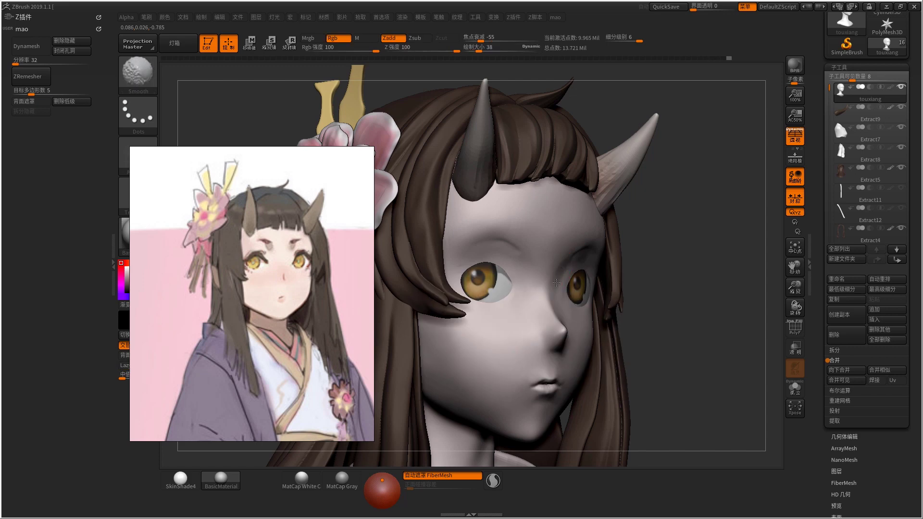
mouse_move(558, 278)
right_mouse_down()
mouse_move(567, 278)
mouse_move(565, 287)
right_mouse_up()
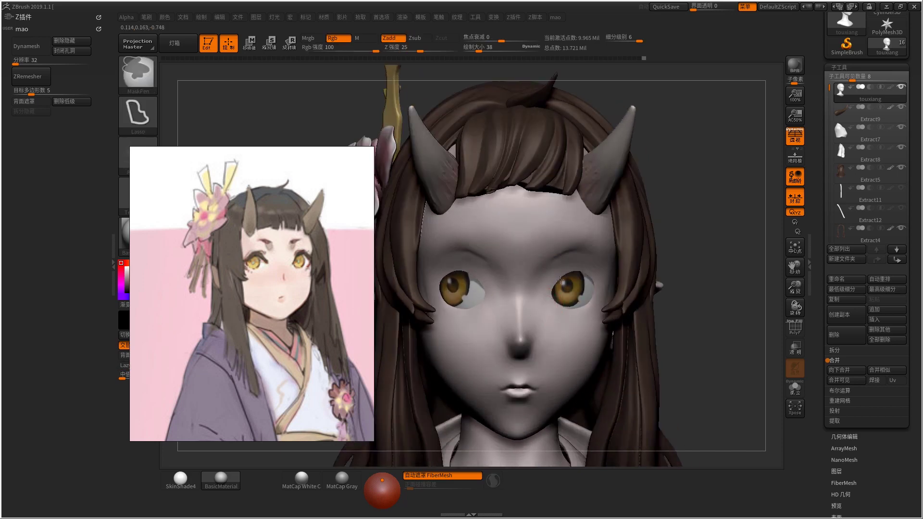
right_click_drag(538, 305, 500, 300)
mouse_move(769, 179)
right_mouse_down()
mouse_move(604, 304)
mouse_move(628, 274)
mouse_move(465, 337)
mouse_move(466, 301)
mouse_move(480, 293)
mouse_move(480, 279)
right_mouse_up()
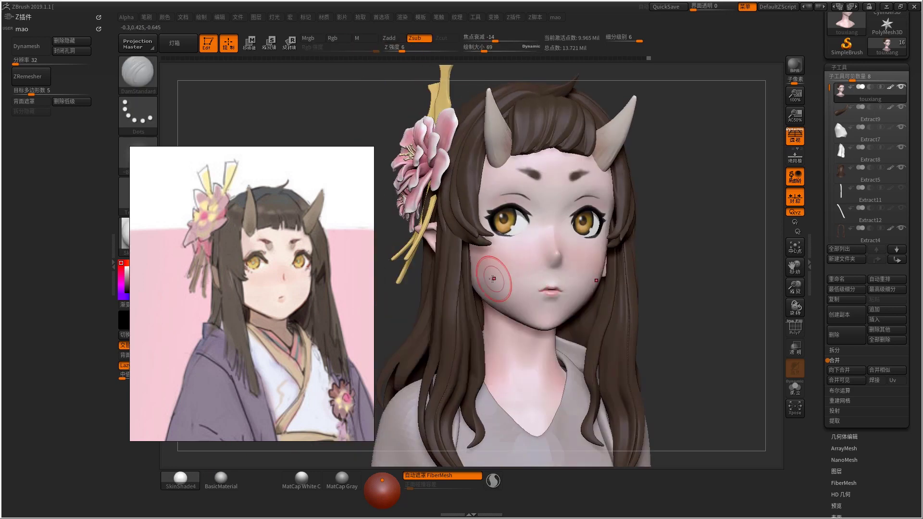
- Select the long side hair and adjust the strands beside the face and neck with the Move brush
left_click(474, 281, "alt")
key("b")
key("m")
key("v")
key("space")
left_click_drag(471, 286, 470, 293)
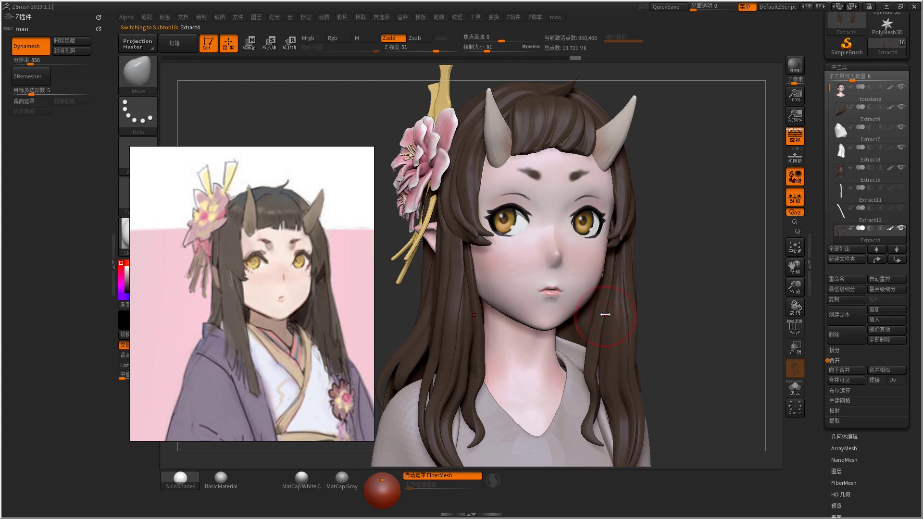
key("space")
left_click_drag(594, 351, 587, 358)
- Select the yellow hairpin subtool and reshape the upper ends of the pins with a large Move brush
mouse_move(591, 367)
right_mouse_down("ctrl")
mouse_move(614, 316)
mouse_move(556, 274)
mouse_move(483, 179)
right_mouse_up("ctrl")
key("super")
key("Escape")
left_click(483, 179, "alt")
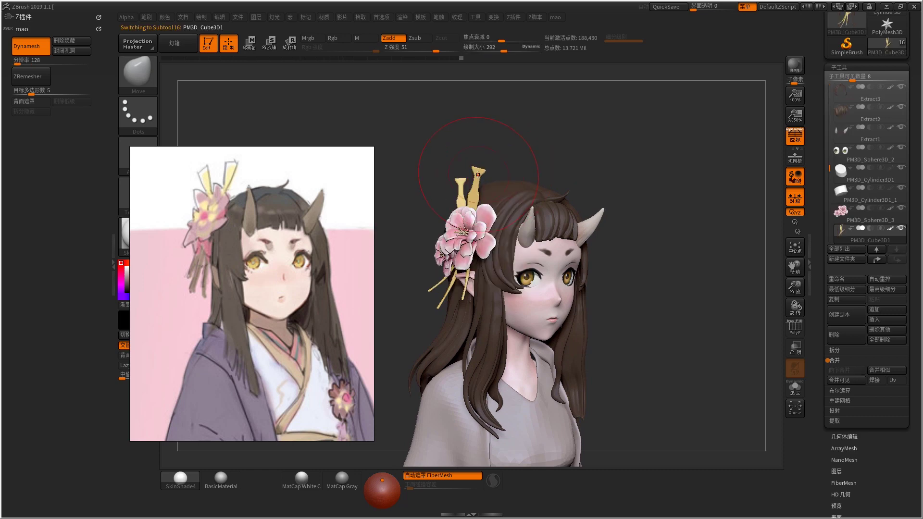
key("space")
mouse_move(486, 177)
left_mouse_down()
mouse_move(454, 181)
mouse_move(481, 205)
left_mouse_up()
key("space")
key("space")
left_click_drag(464, 182, 473, 185)
- Reposition the hairpins behind the flower ornament with the Transpose move tool, adjusting one pin separately through masking
key("w")
right_click_drag(479, 184, 431, 266, "ctrl")
key("q")
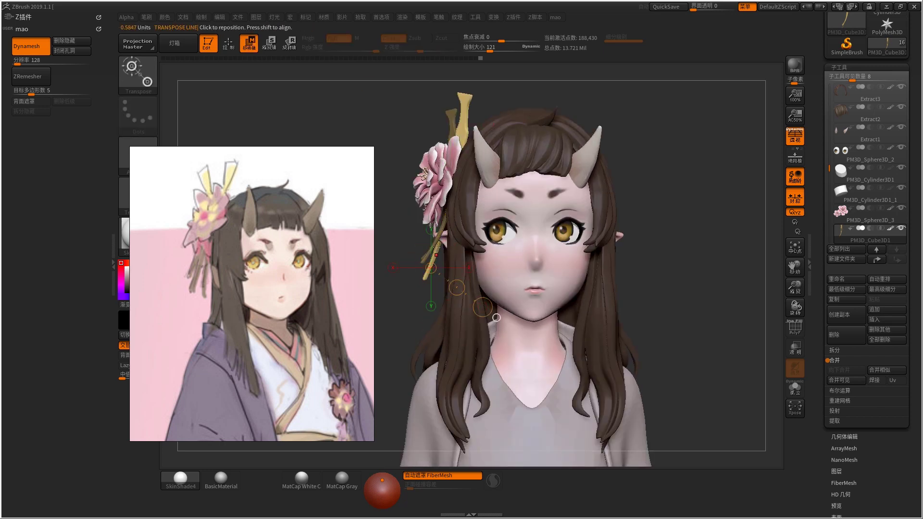
left_click_drag(439, 260, 424, 254, "ctrl+shift")
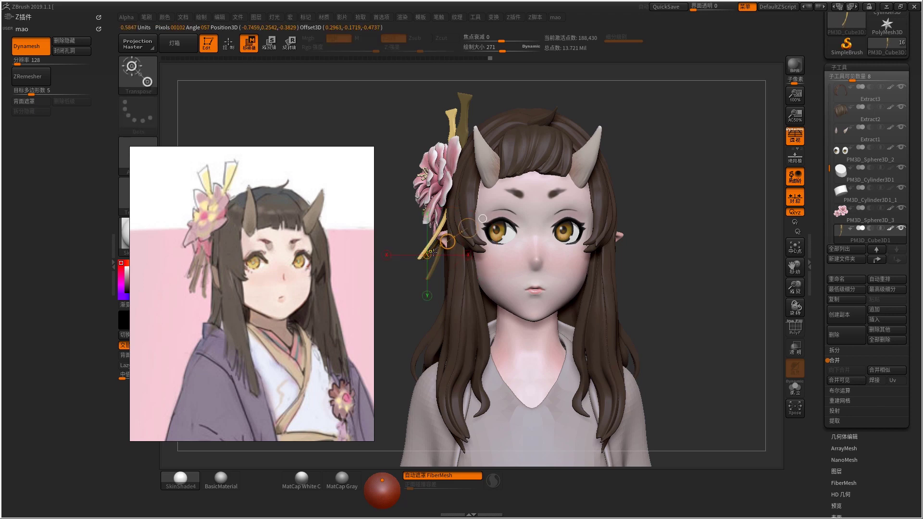
key("space")
left_click_drag(431, 264, 431, 270)
right_click_drag(446, 284, 428, 250, "ctrl")
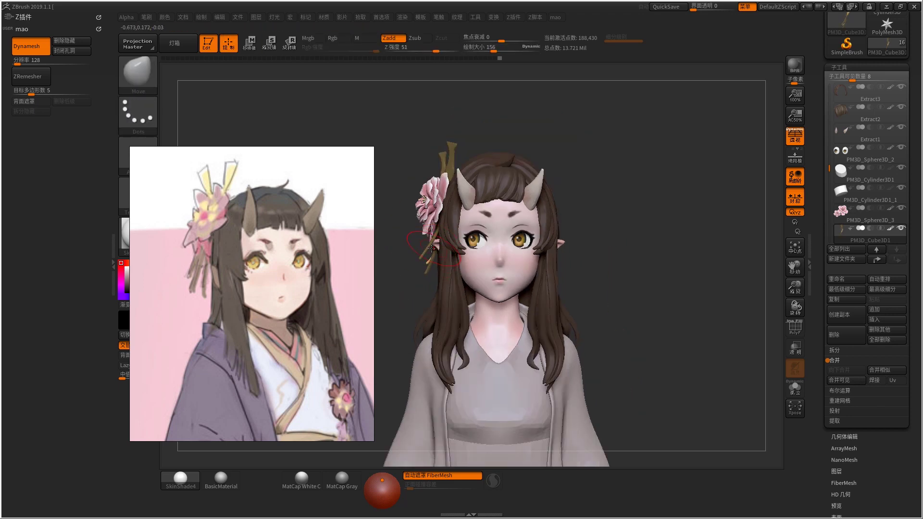
- Select the head subtool in isolation and adjust the neck and jaw area with the Move brush
mouse_move(439, 251)
right_mouse_down("ctrl")
mouse_move(435, 240)
mouse_move(480, 269)
mouse_move(619, 247)
mouse_move(597, 271)
mouse_move(539, 284)
right_mouse_up("ctrl")
key("space")
left_click_drag(528, 288, 517, 289)
mouse_move(516, 289)
right_mouse_down()
mouse_move(524, 269)
mouse_move(514, 265)
right_mouse_up()
left_click(522, 250, "alt")
key("space")
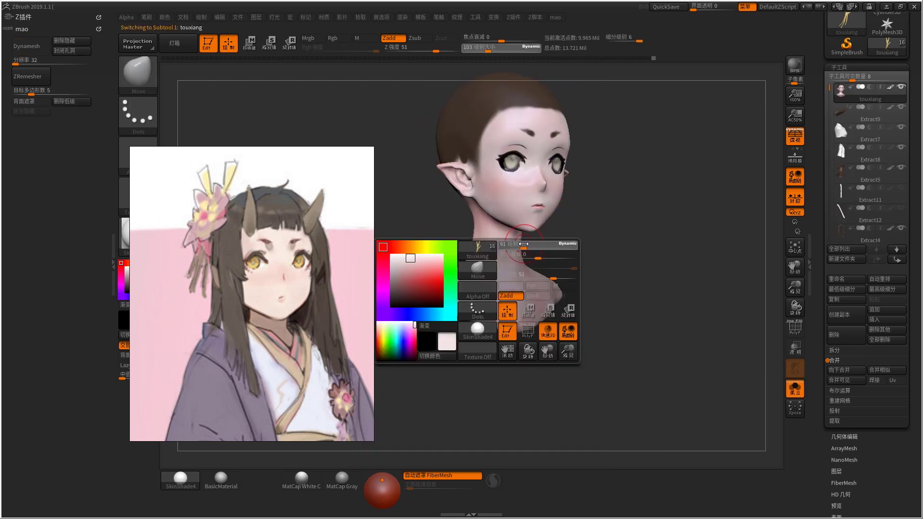
mouse_move(532, 224)
left_mouse_down()
mouse_move(551, 225)
mouse_move(488, 251)
mouse_move(566, 247)
left_mouse_up()
key("space")
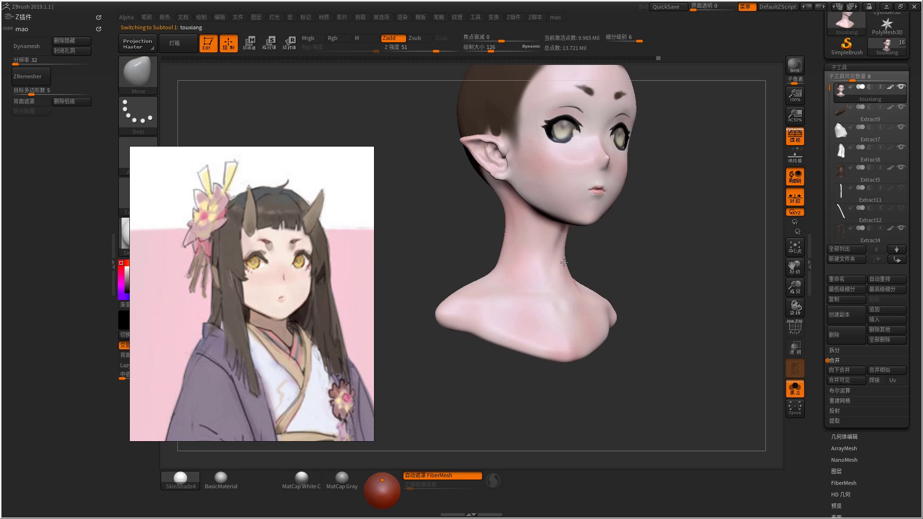
right_click_drag(564, 263, 523, 256)
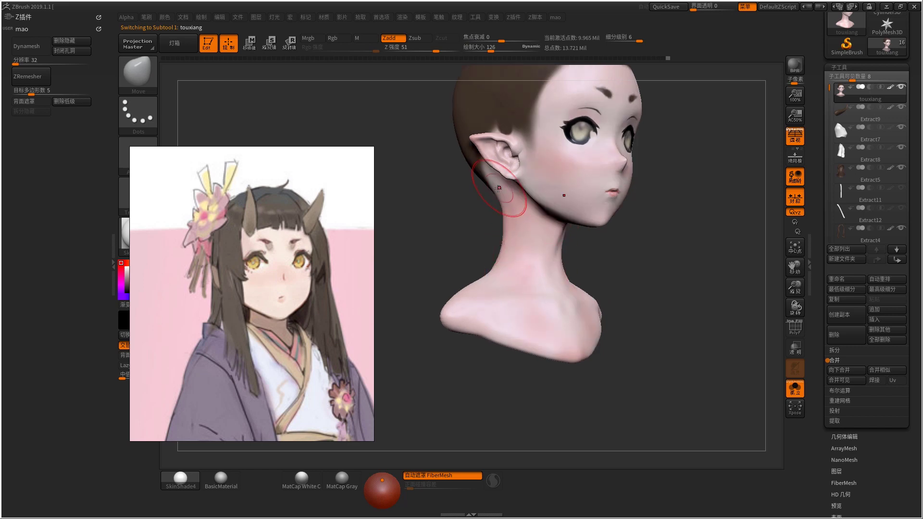
mouse_move(501, 186)
right_mouse_down()
mouse_move(558, 241)
mouse_move(557, 262)
mouse_move(538, 262)
mouse_move(552, 265)
right_mouse_up()
key("shift+s")
key("space")
- Reselect the long side hair and push the strand in front of the chest into shape with the Move brush
left_click(548, 278, "alt")
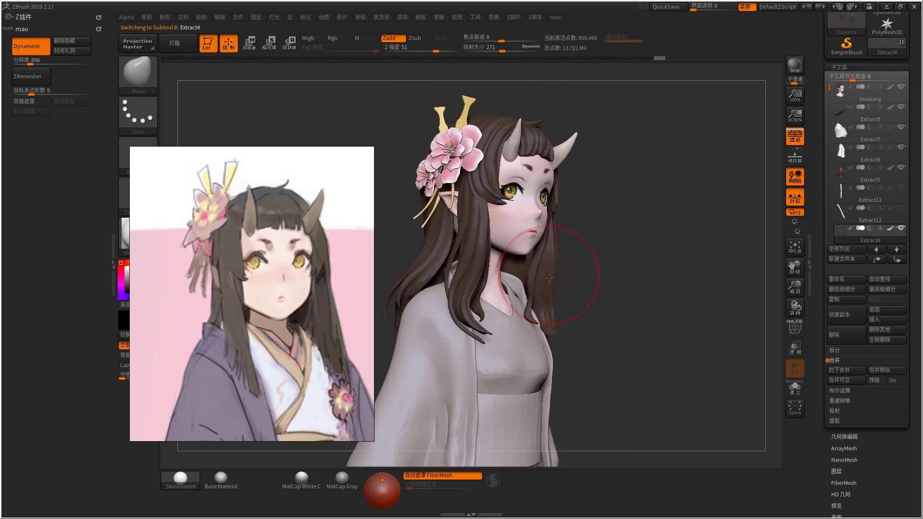
key("bracketleft")
key("bracketleft")
key("bracketleft")
key("bracketleft")
mouse_move(542, 280)
left_mouse_down()
mouse_move(601, 276)
mouse_move(541, 247)
left_mouse_up()
key("bracketleft")
key("bracketleft")
key("bracketright")
key("bracketright")
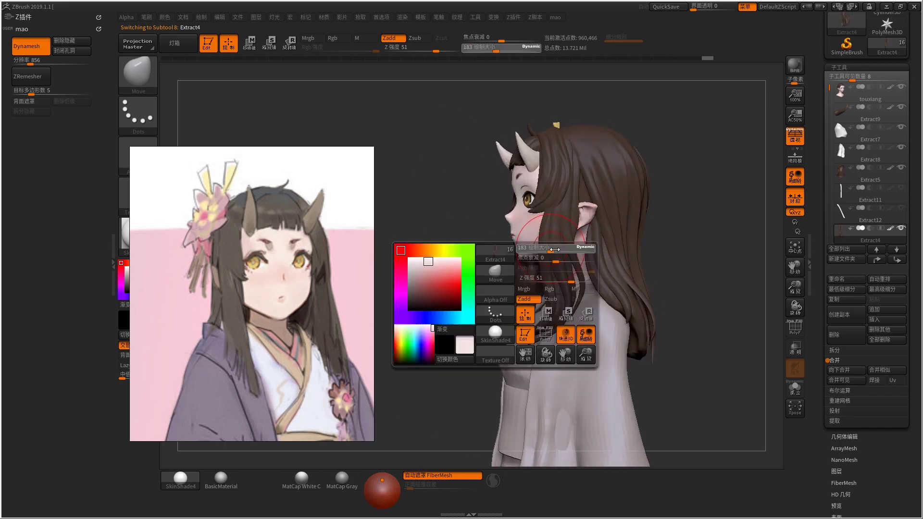
- Shape the lower ends of the side locks near the collar with a smaller Move brush
key("bracketleft")
key("bracketleft")
key("bracketleft")
key("bracketleft")
key("bracketleft")
key("bracketleft")
mouse_move(551, 270)
left_mouse_down()
mouse_move(589, 306)
mouse_move(502, 289)
left_mouse_up()
key("bracketleft")
key("bracketleft")
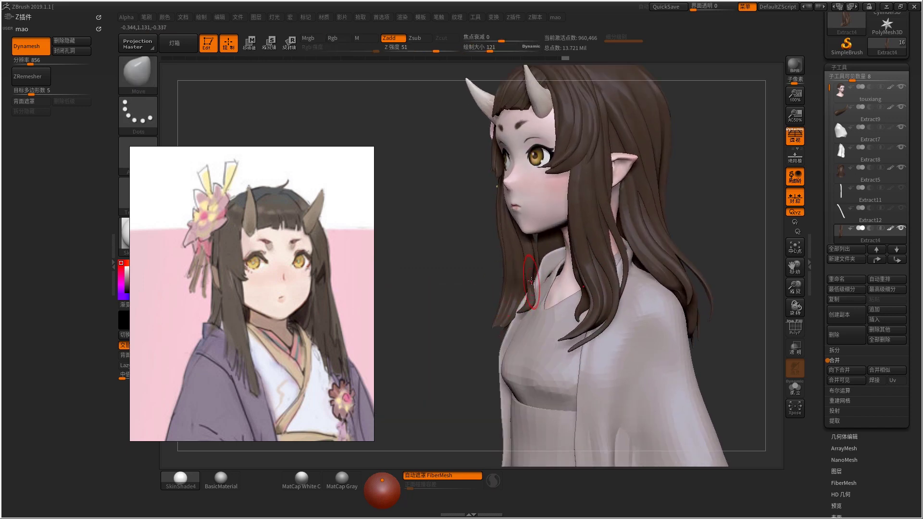
key("space")
key("shift")
key("space")
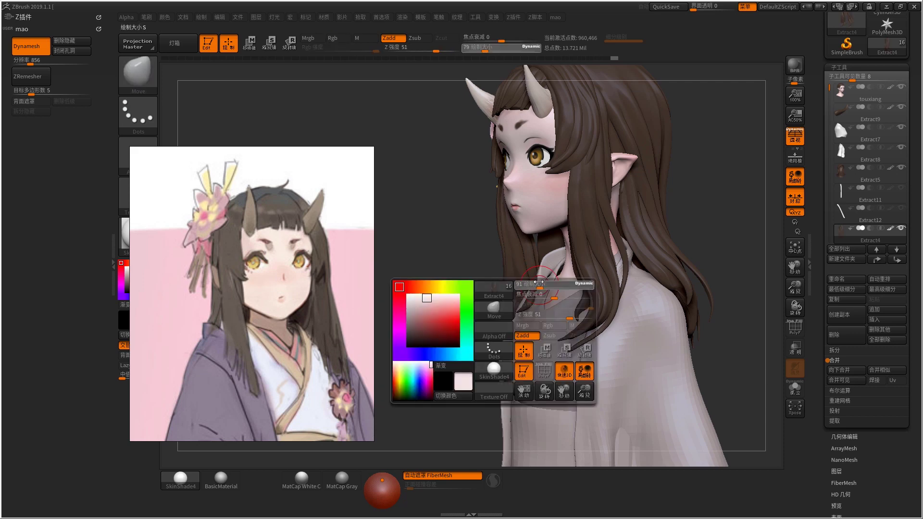
right_click_drag(523, 248, 383, 328)
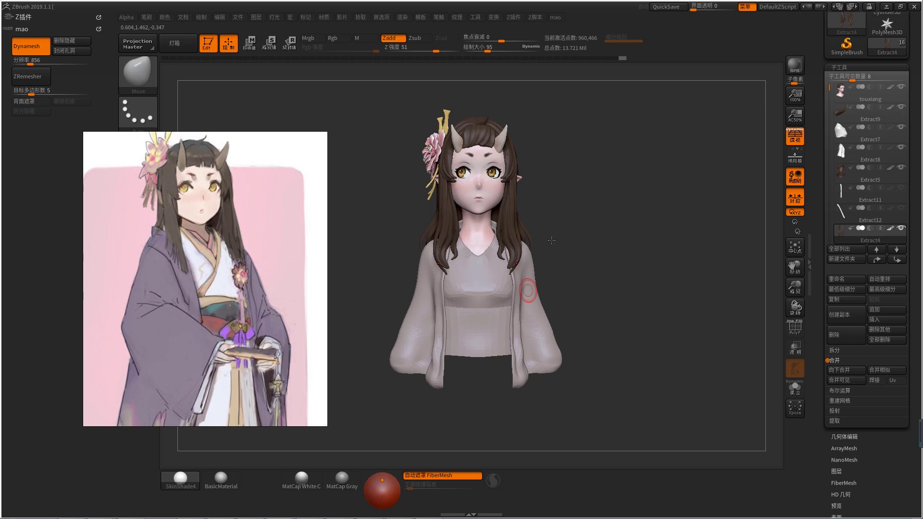
- Select the waist band cylinder, subdivide it to level 4 and display its wireframe
left_click(493, 320, "alt")
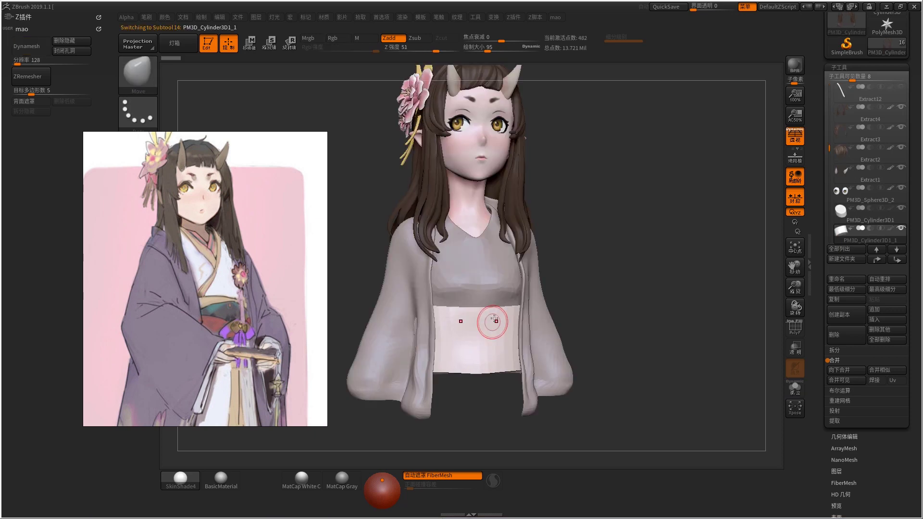
key("ctrl")
key("space")
mouse_move(482, 298)
right_mouse_down("alt")
mouse_move(433, 308)
mouse_move(452, 298)
right_mouse_up("alt")
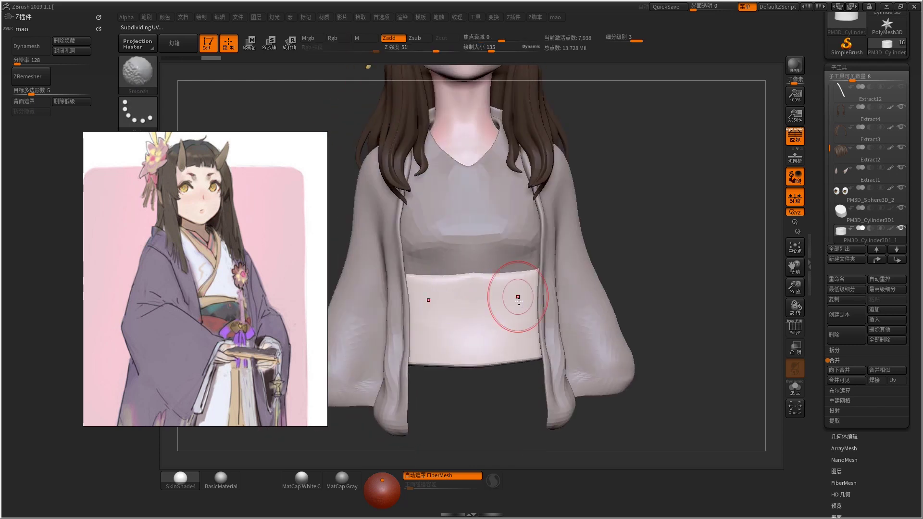
key("ctrl+d")
key("space")
left_click_drag(499, 292, 505, 292)
key("shift+f")
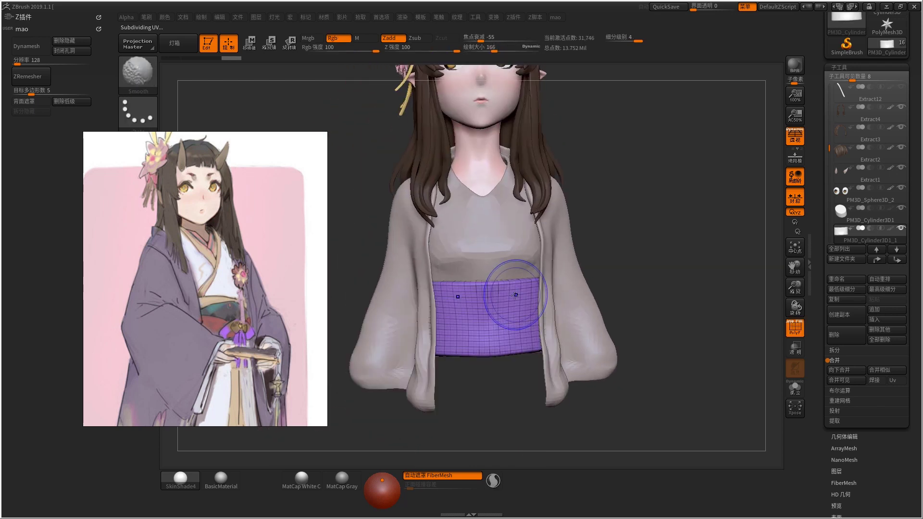
- Return the waist band to its undivided mesh and isolate it from the other subtools
key("ctrl+shift+s")
key("ctrl+shift+s")
key("ctrl+shift+s")
key("ctrl+shift+s")
key("ctrl+shift+s")
key("shift+d")
key("shift+d")
key("shift+d")
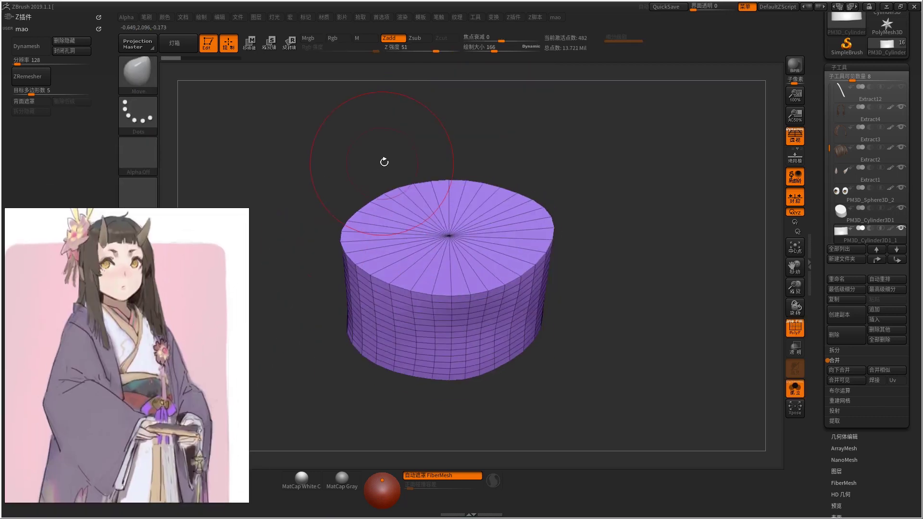
- Switch to the ZModeler brush and set its polygon action to Delete with the single polygon target
key("b")
left_click(316, 443)
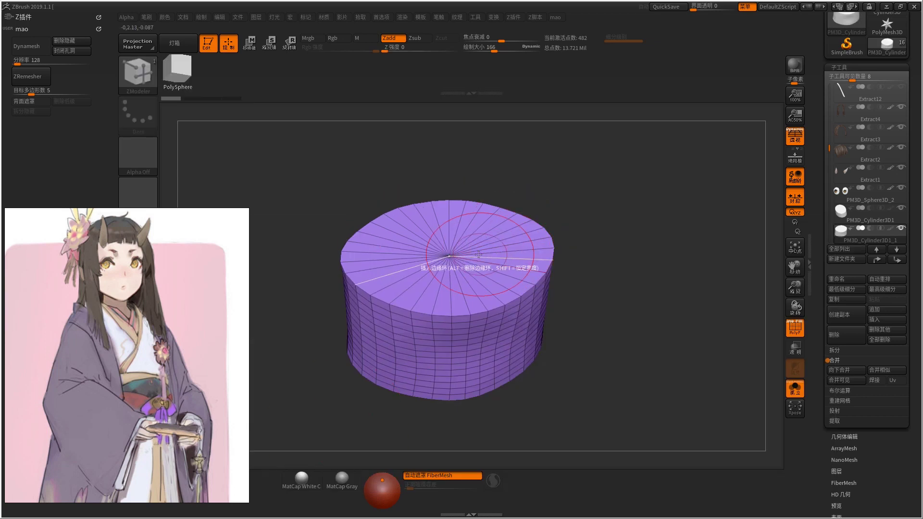
scroll(529, 288, "up", 3)
key("space")
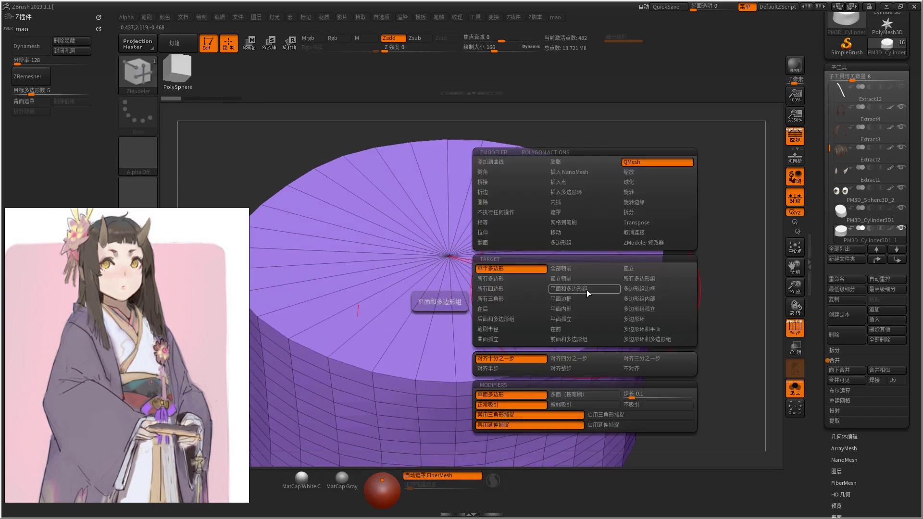
left_click(496, 203)
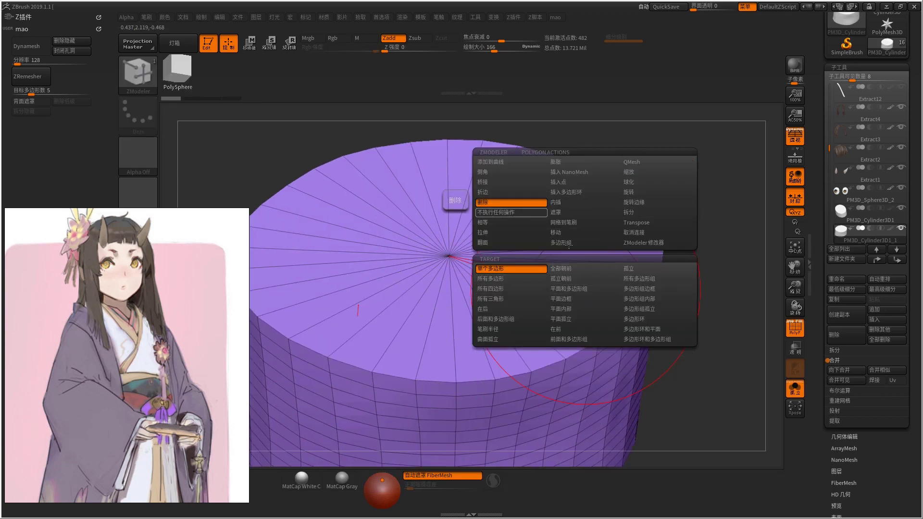
- Delete all the triangular faces of the waist band's upper cap one by one
left_click(592, 272)
left_click(581, 295)
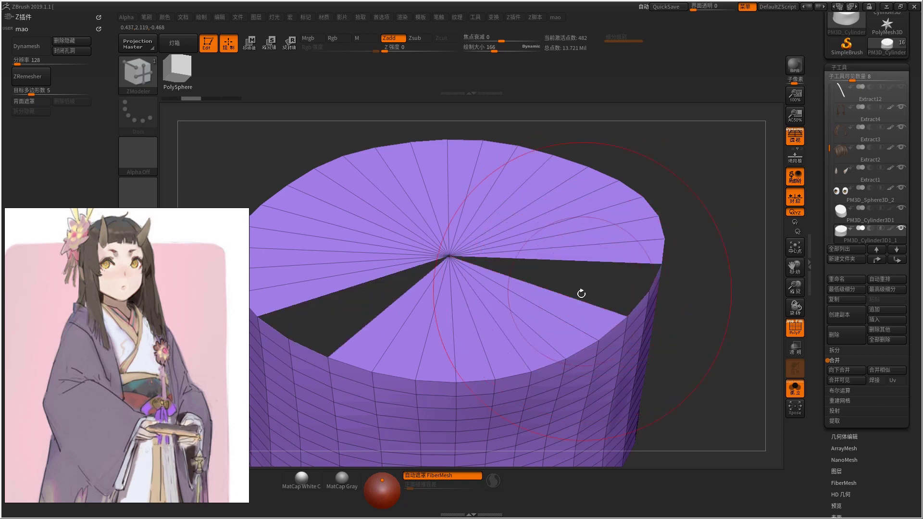
left_click(540, 330)
left_click(500, 344)
left_click(493, 342)
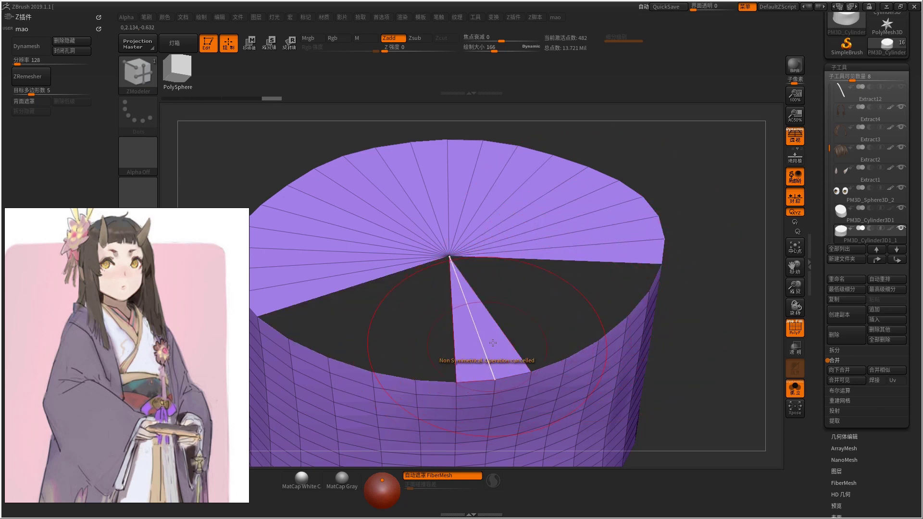
left_click(486, 358)
left_click(613, 228)
left_click(618, 217)
left_click(619, 216)
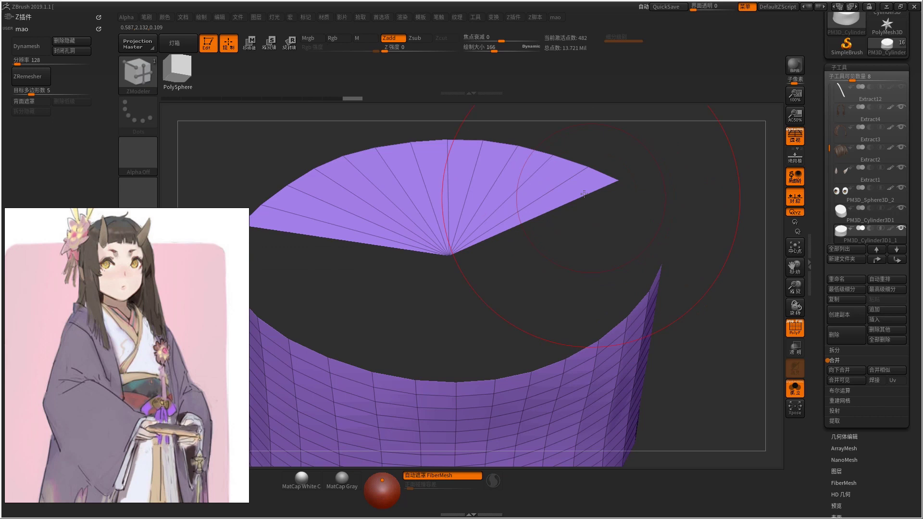
left_click(547, 169)
left_click(527, 162)
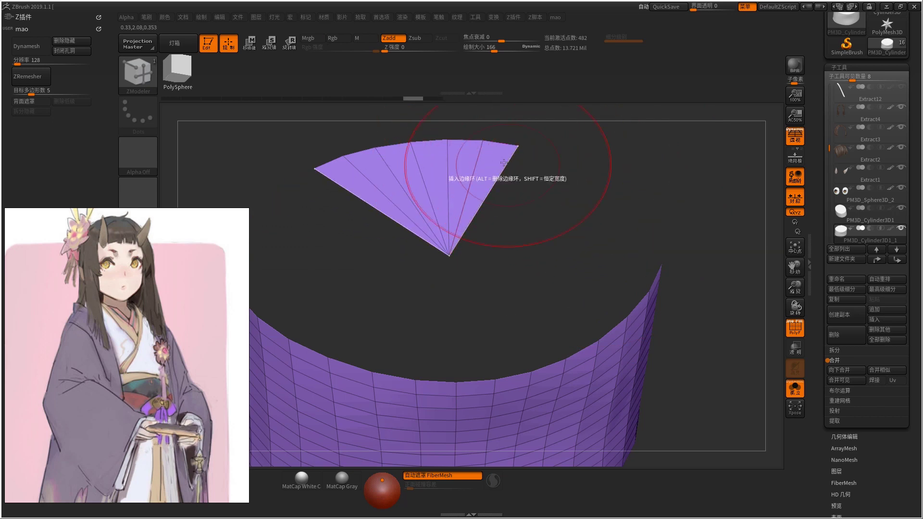
left_click(336, 173)
left_click(462, 163)
left_click(447, 180)
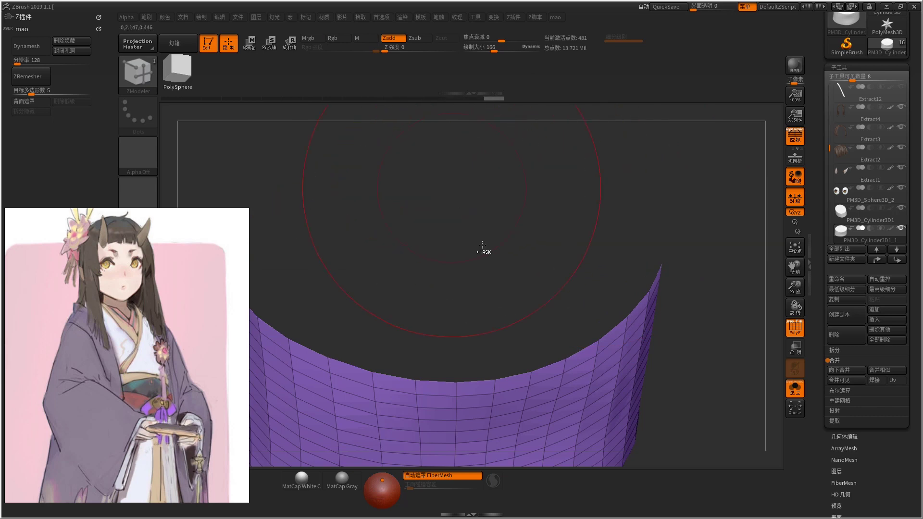
- Set the Delete target to all triangles and remove the waist band's lower cap
key("f")
left_click_drag(478, 198, 487, 266)
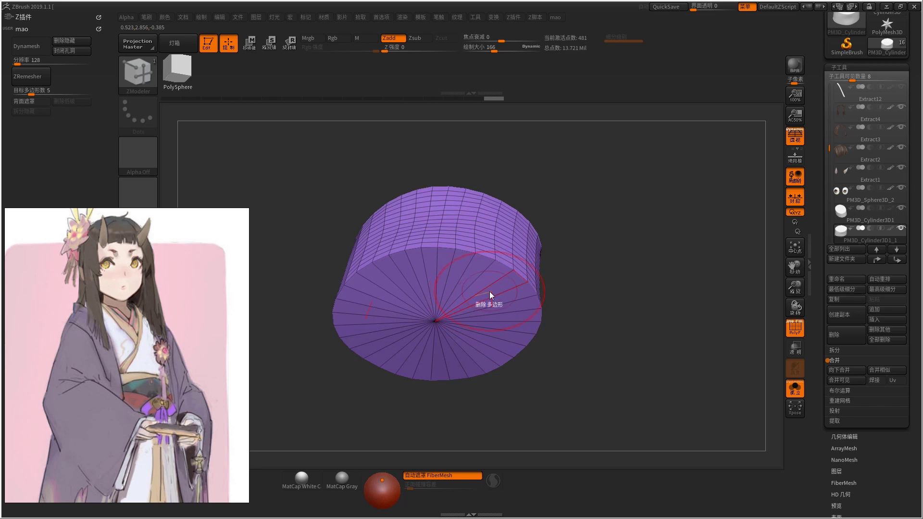
key("space")
left_click(422, 299)
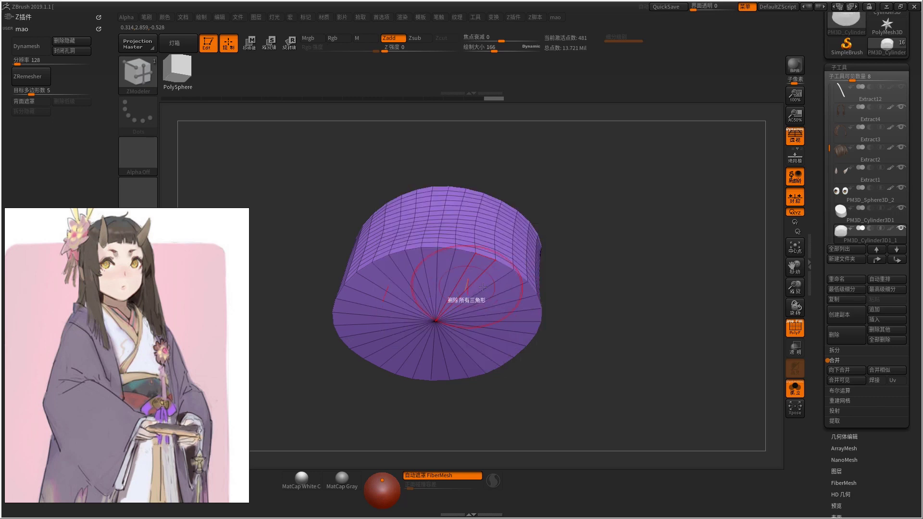
left_click(496, 288)
left_click_drag(496, 287, 482, 268)
- Try to delete polygons of the waist band's side wall with the all polygons target
key("space")
left_click_drag(543, 250, 506, 207)
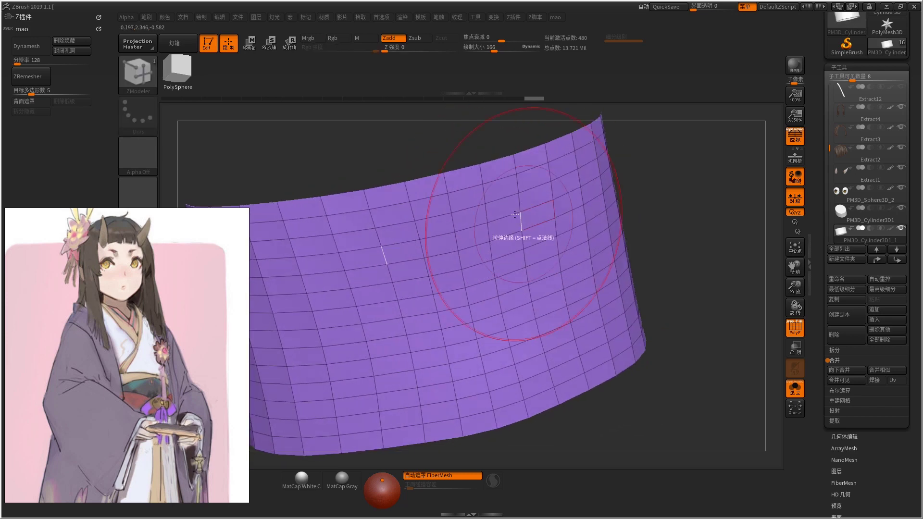
key("space")
left_click(454, 279)
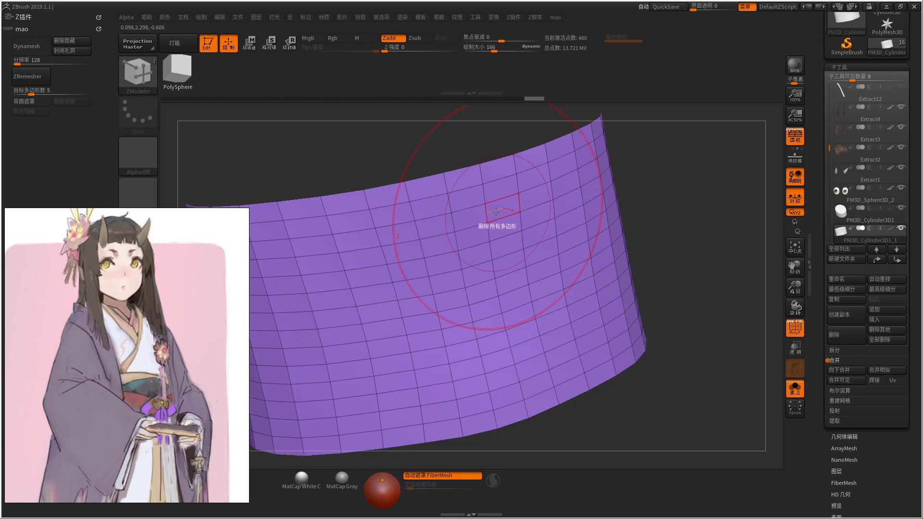
left_click(514, 214)
left_click_drag(514, 214, 504, 205)
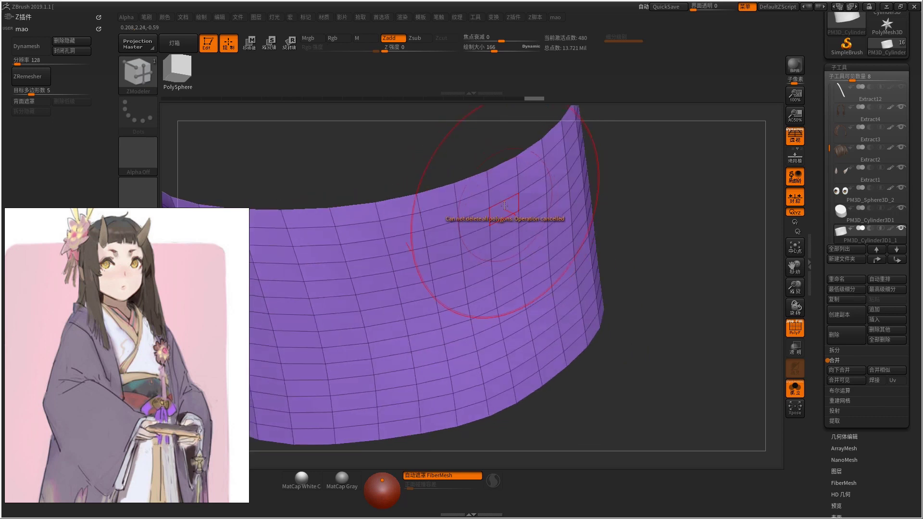
- Try deleting side wall faces with the polyloop and flat target, and undo the deletion
key("space")
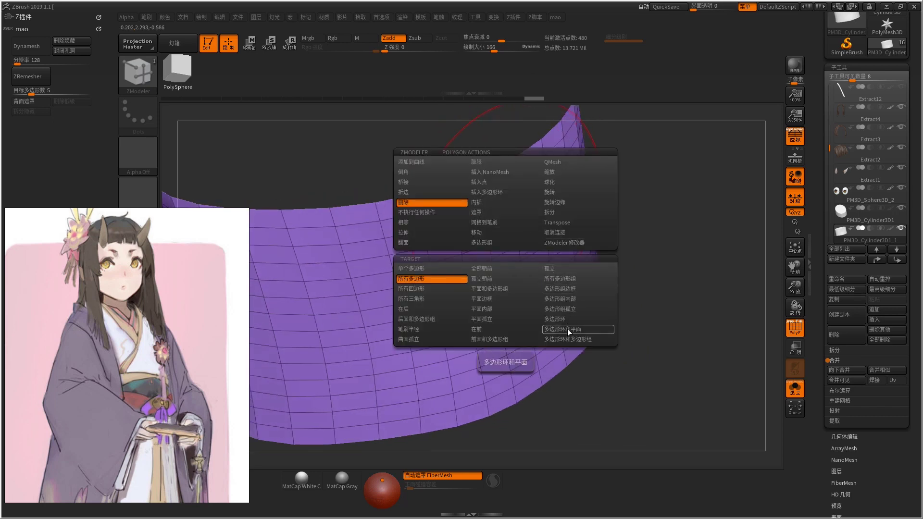
left_click(567, 329)
left_click(512, 192)
key("ctrl+z")
- Thicken the waist band's wall outward into a closed shell using QMesh on all polygons
left_click_drag(524, 220, 531, 266)
key("space")
key("space")
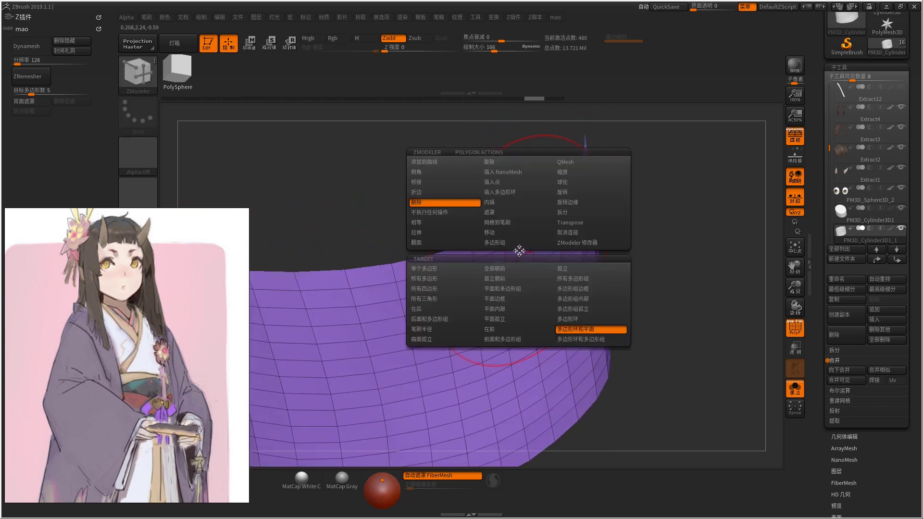
left_click(460, 268)
left_click(560, 163)
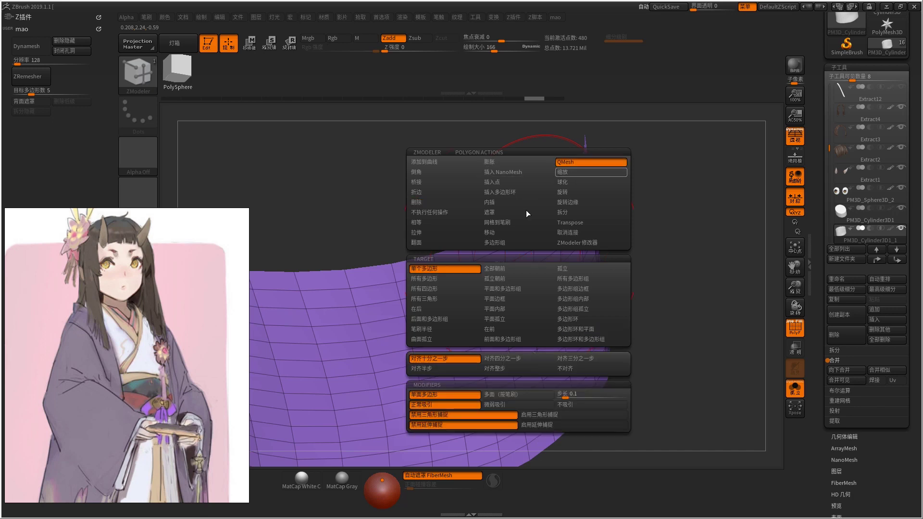
left_click_drag(489, 270, 528, 265)
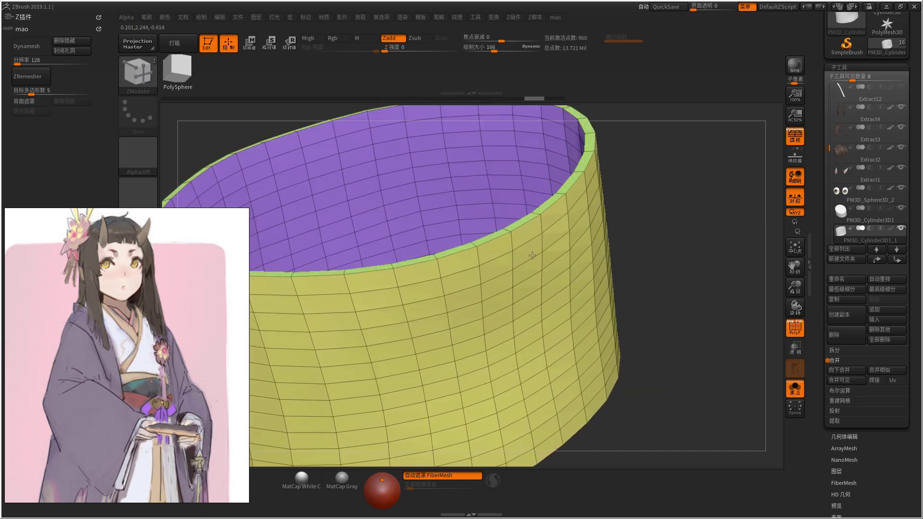
- Crease the rim edges of the thickened waist band using the Crease edge action with the complete edge loop target
key("ctrl+shift+s")
key("ctrl+shift+s")
right_click_drag(551, 251, 533, 223)
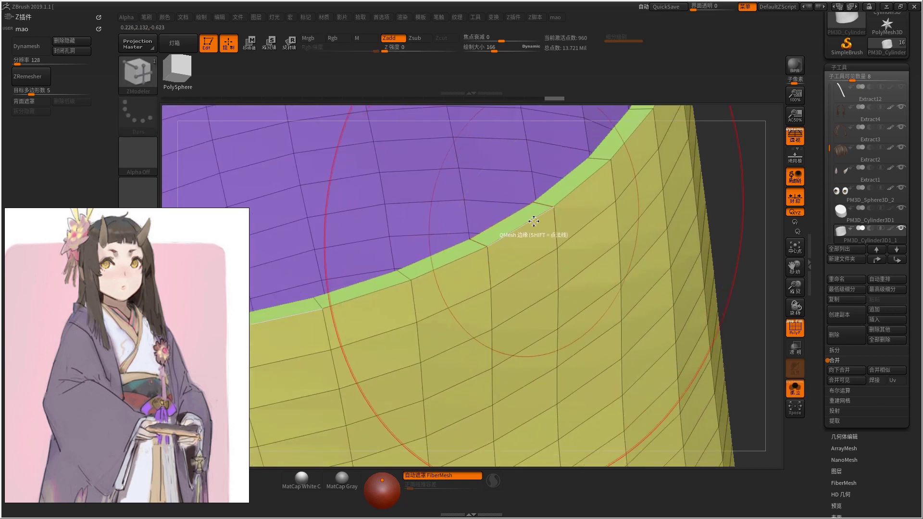
key("space")
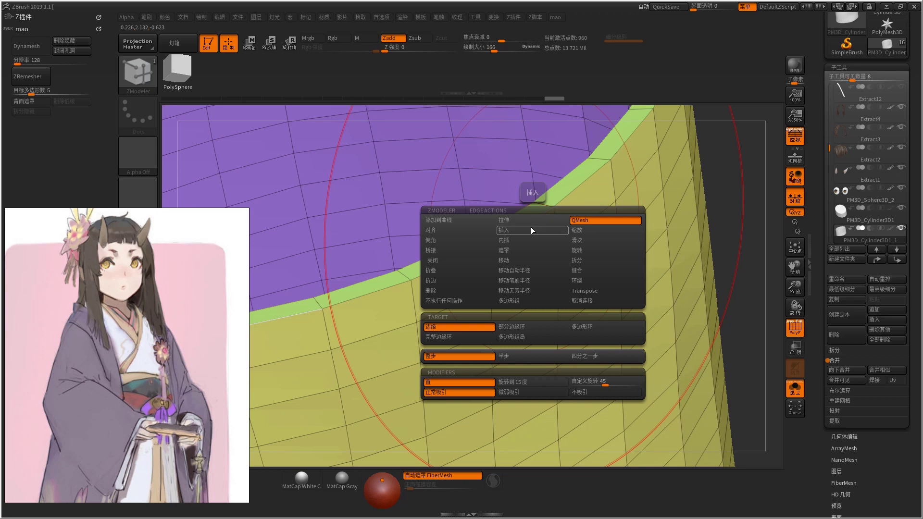
left_click(443, 283)
mouse_move(532, 246)
right_mouse_down()
mouse_move(525, 262)
mouse_move(542, 241)
right_mouse_up()
key("space")
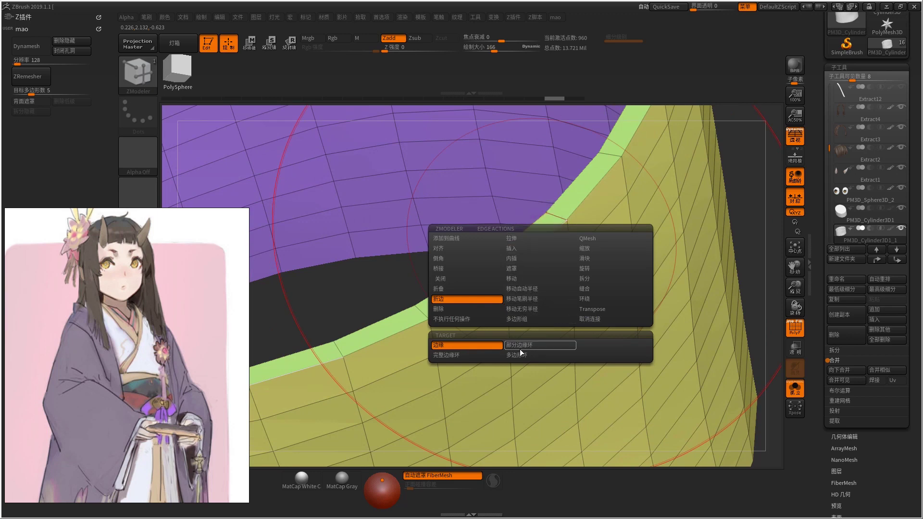
left_click(490, 355)
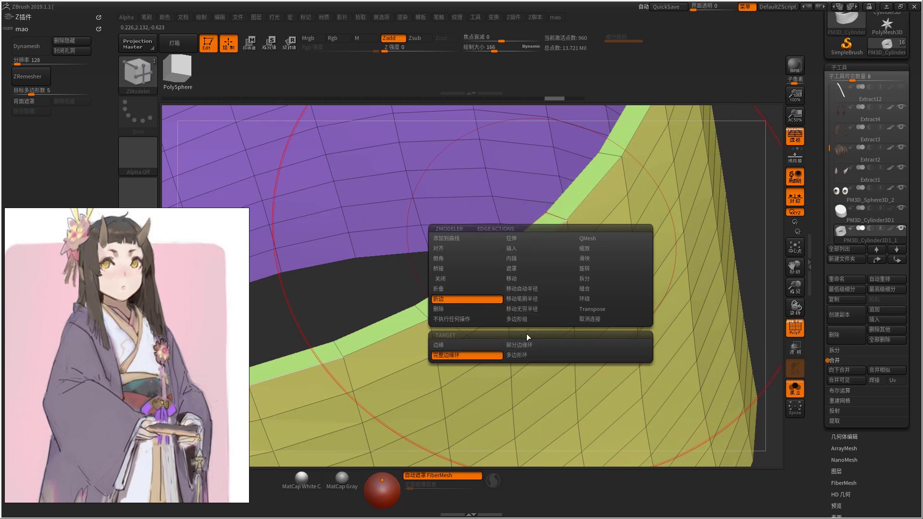
key("space")
key("space")
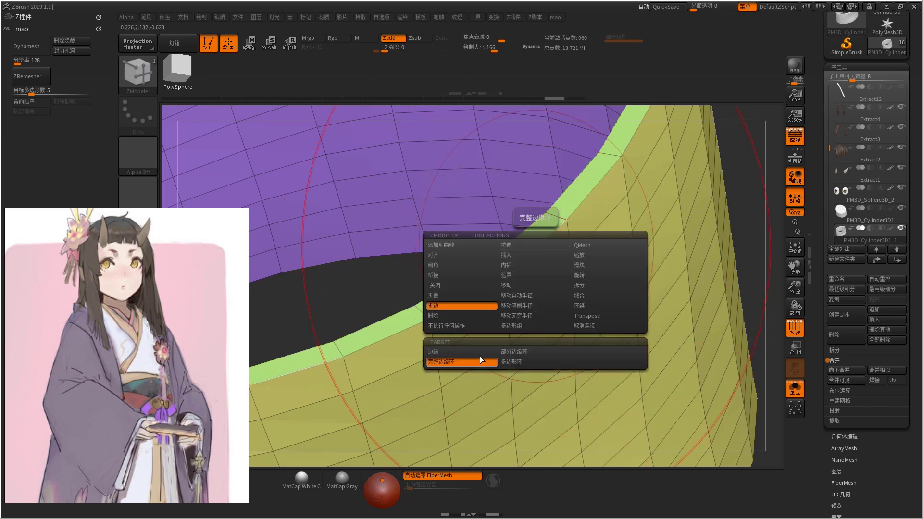
left_click(478, 362)
left_click_drag(528, 256, 481, 269)
mouse_move(288, 391)
left_mouse_down("ctrl+shift")
mouse_move(546, 247)
mouse_move(530, 273)
left_mouse_up("ctrl+shift")
left_click(601, 289, "ctrl+shift")
- Subdivide the waist band twice, then turn off the wireframe display and bring the rest of the figure back into view
mouse_move(601, 288)
left_mouse_down()
mouse_move(501, 268)
mouse_move(433, 173)
mouse_move(481, 183)
mouse_move(513, 171)
mouse_move(528, 178)
mouse_move(495, 196)
mouse_move(519, 189)
left_mouse_up()
key("f")
key("shift+f")
key("f")
left_click_drag(484, 240, 495, 268)
key("shift+f")
key("shift+f")
key("ctrl+d")
key("ctrl+d")
key("b")
key("z")
key("m")
key("shift+f")
key("shift+s")
key("shift+f")
- Hide the outer robe and reselect the waist band so the whole band and torso are exposed
key("space")
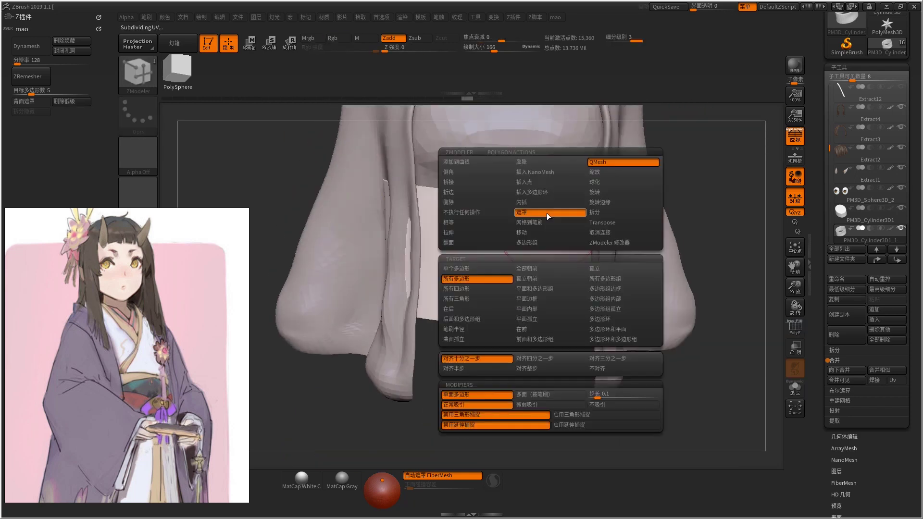
key("b")
key("c")
key("b")
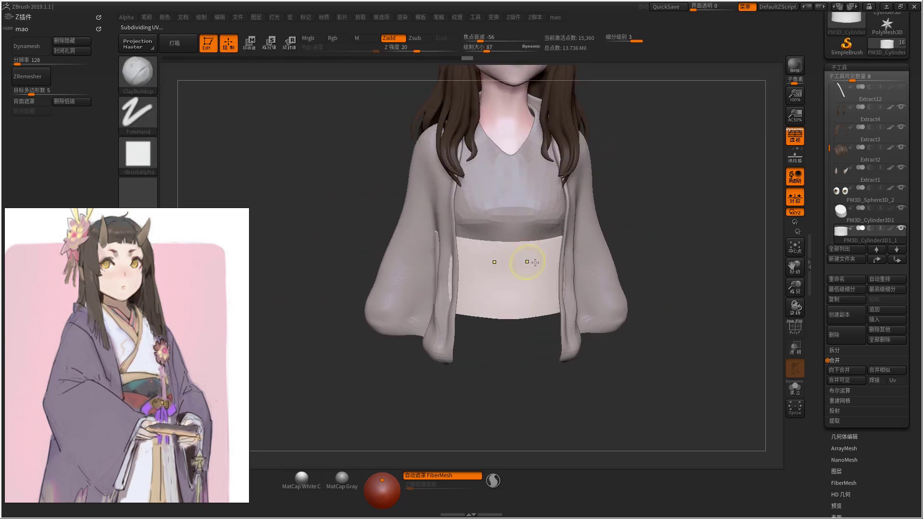
left_click(604, 259, "alt")
left_click(552, 264, "alt")
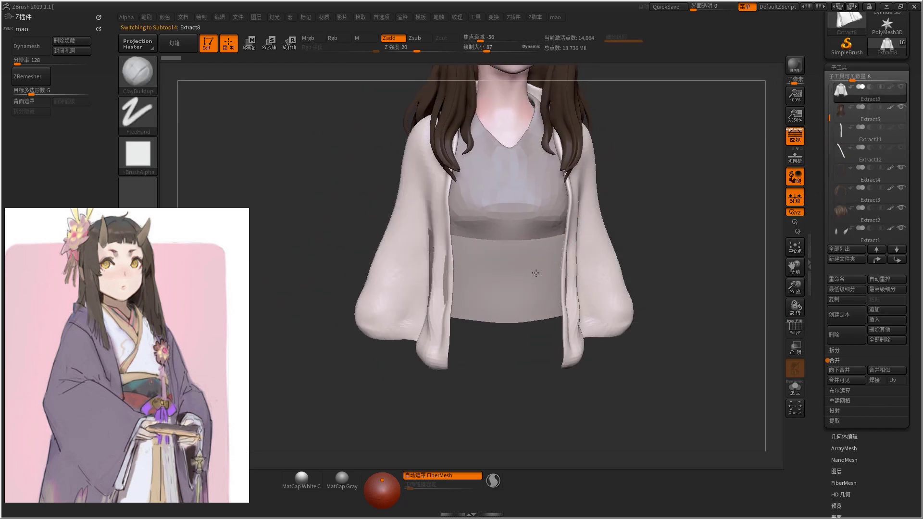
mouse_move(577, 299)
left_mouse_down("alt")
mouse_move(574, 326)
mouse_move(567, 276)
left_mouse_up("alt")
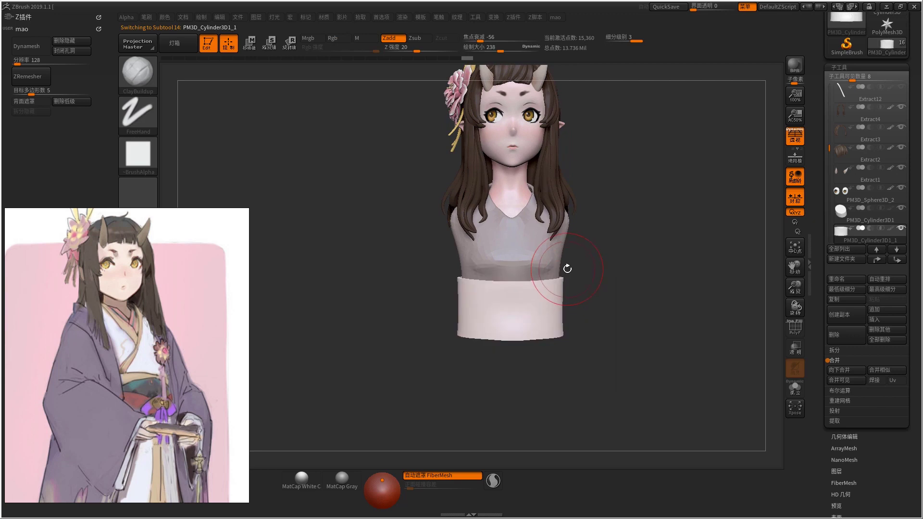
mouse_move(841, 192)
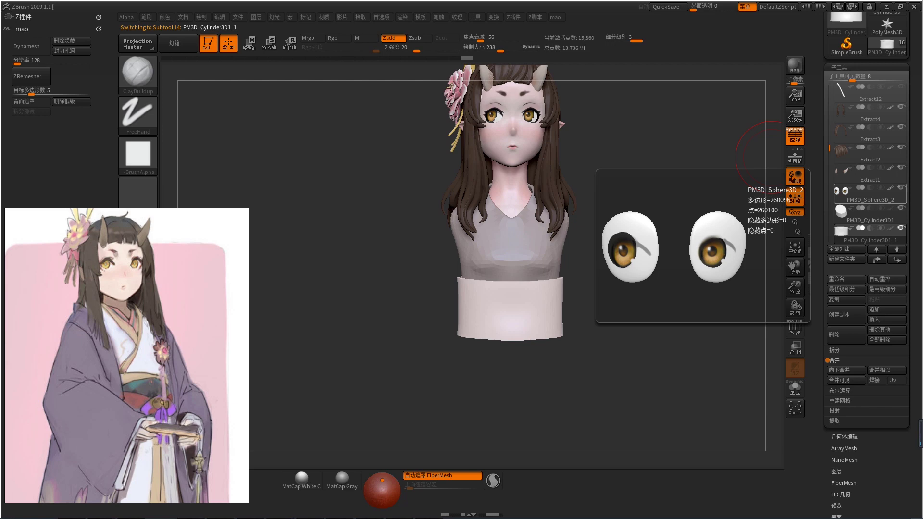
- Reshape the waist band with a large Move brush so its sides and back follow the torso
key("space")
left_click_drag(534, 292, 554, 293)
key("b")
key("m")
key("v")
mouse_move(544, 324)
right_mouse_down()
mouse_move(565, 318)
mouse_move(545, 307)
mouse_move(486, 310)
right_mouse_up()
key("space")
key("space")
right_click_drag(443, 337, 462, 343)
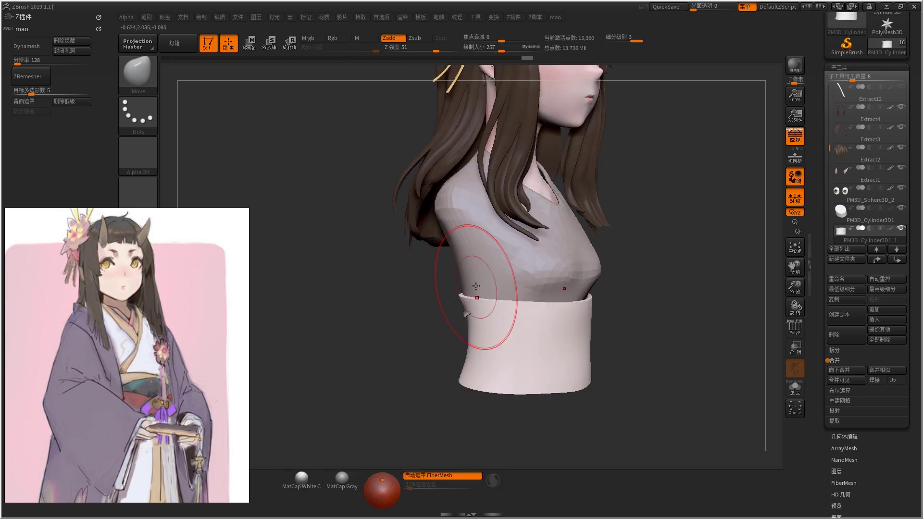
- Tuck the inner top's protruding lower back inside the waist band with the Move brush and reselect the band
left_click(462, 309, "alt")
mouse_move(475, 295)
right_mouse_down()
mouse_move(432, 277)
mouse_move(450, 291)
right_mouse_up()
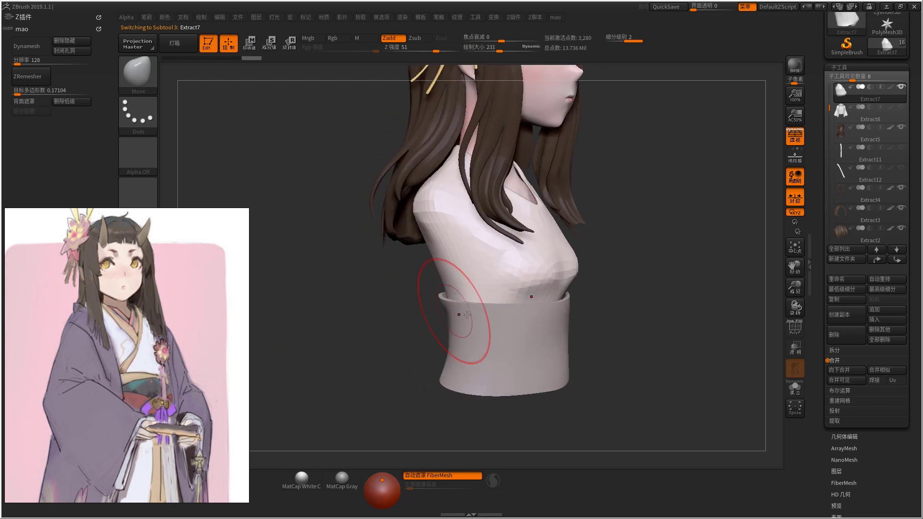
left_click(507, 325, "alt")
mouse_move(507, 326)
right_mouse_down()
mouse_move(553, 315)
mouse_move(496, 288)
right_mouse_up()
right_click(534, 313)
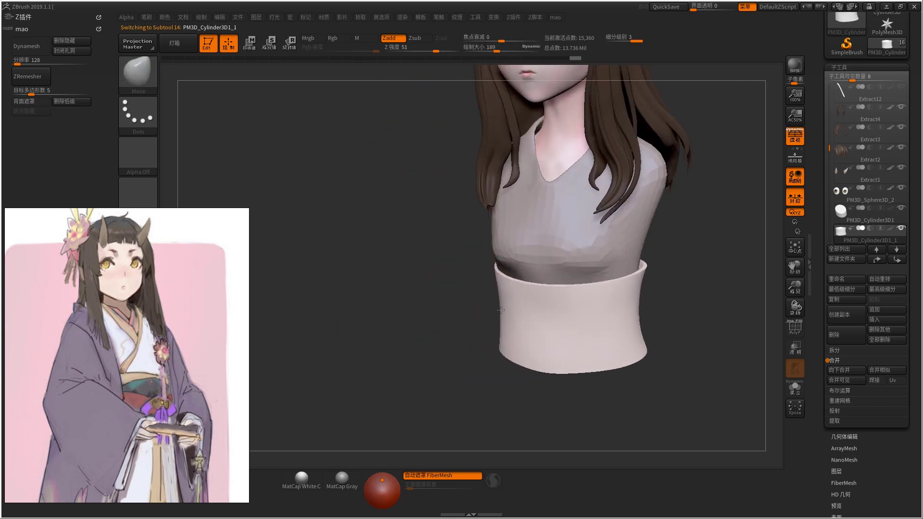
key("f")
mouse_move(501, 310)
right_mouse_down()
mouse_move(512, 293)
mouse_move(506, 281)
mouse_move(517, 324)
mouse_move(534, 309)
mouse_move(494, 288)
right_mouse_up()
- Enable backface masking and switch the MaskPen stroke from Lasso to Dots for painting on the waist band
key("ctrl")
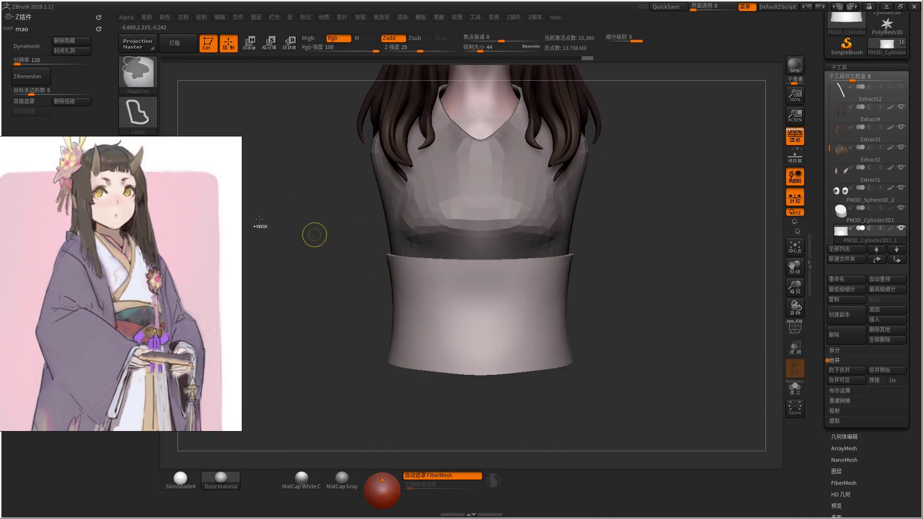
right_click_drag(241, 214, 429, 301)
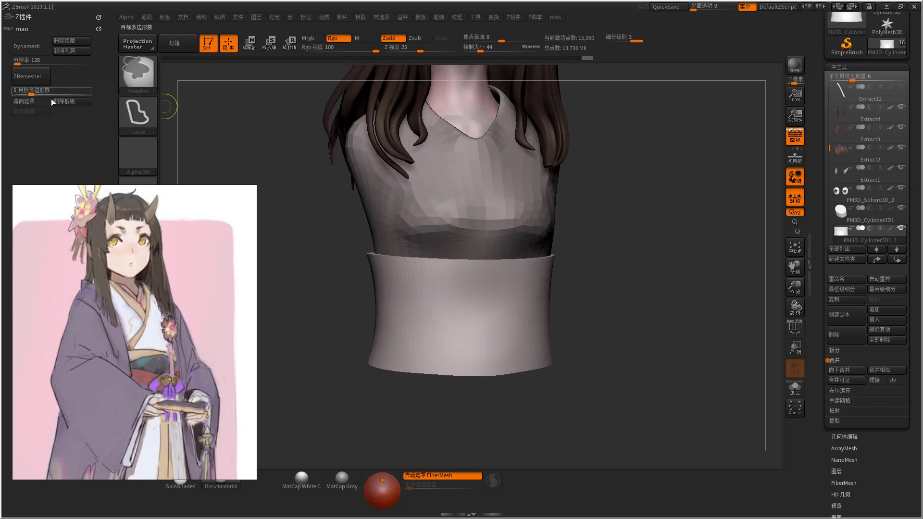
left_click(38, 102)
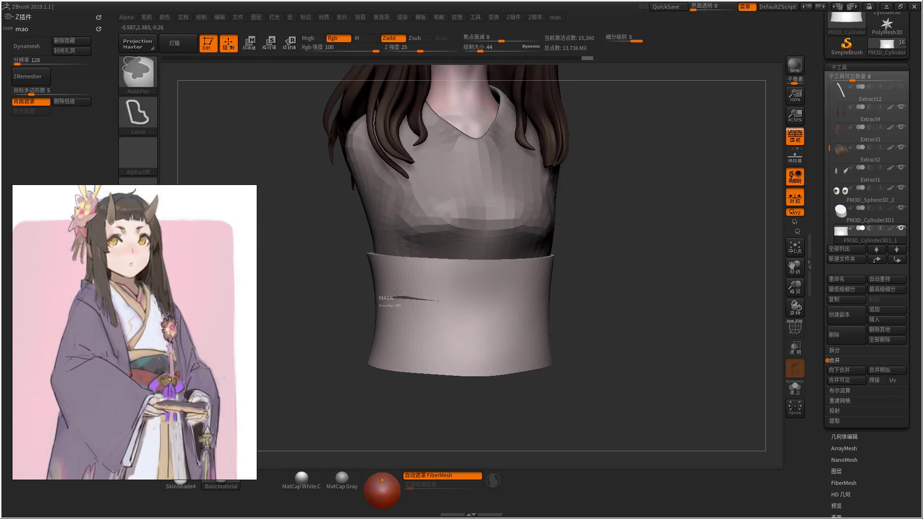
left_click(147, 107)
left_click(192, 123)
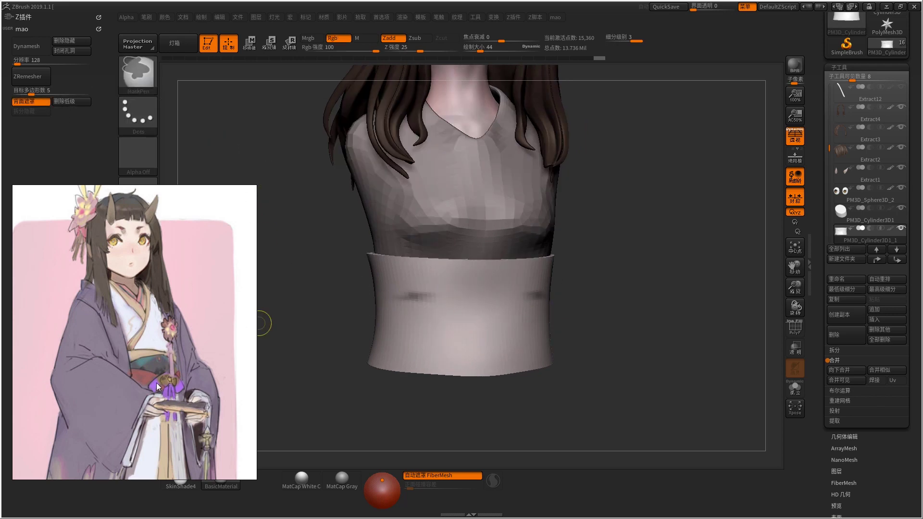
- Examine the kimono reference images to see how the sash and its belt are layered around the waist
scroll(116, 307, "down", 5)
scroll(117, 307, "up", 5)
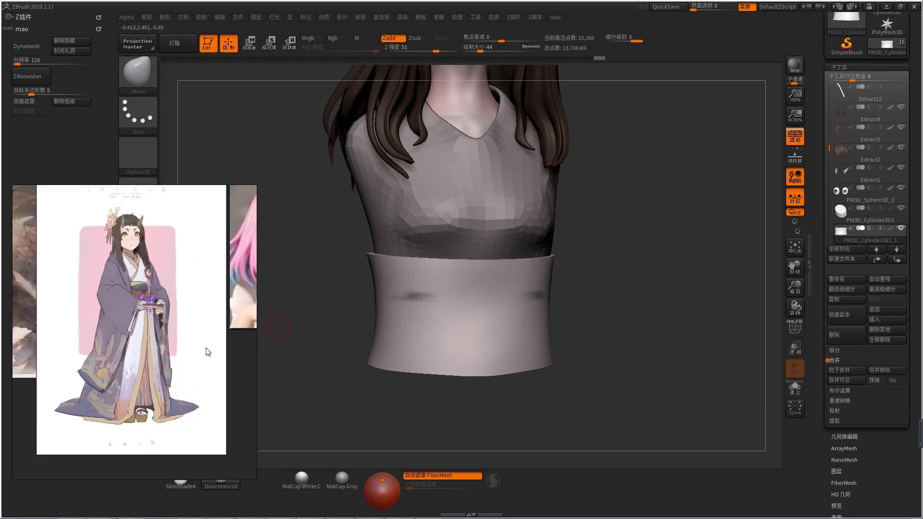
scroll(89, 302, "down", 5)
scroll(88, 301, "up", 5)
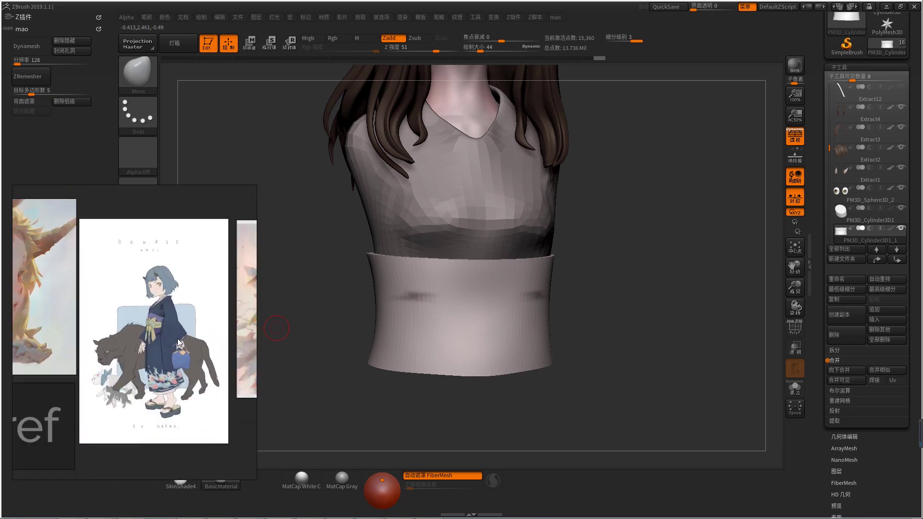
scroll(144, 325, "up", 3)
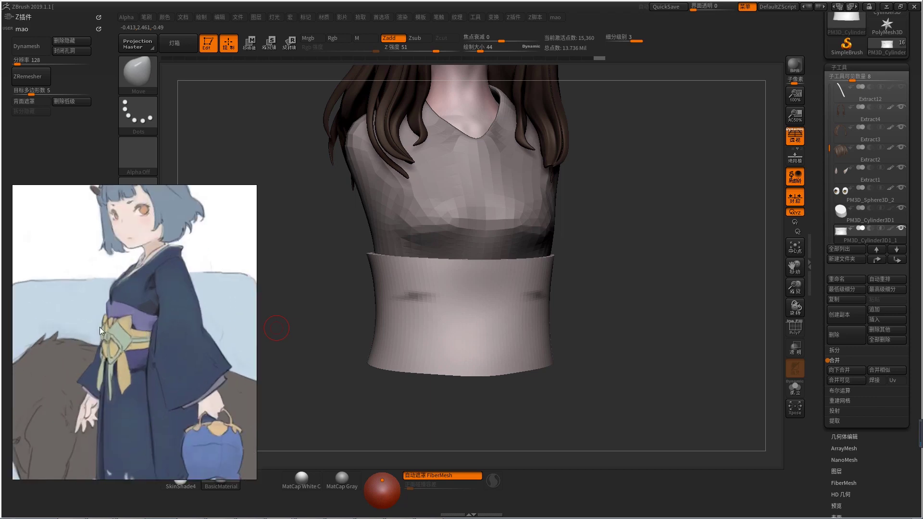
scroll(103, 313, "down", 3)
scroll(168, 342, "up", 3)
scroll(125, 339, "down", 3)
scroll(96, 318, "up", 3)
scroll(115, 316, "down", 5)
right_click_drag(116, 316, 131, 333)
scroll(74, 324, "down", 3)
scroll(133, 298, "up", 8)
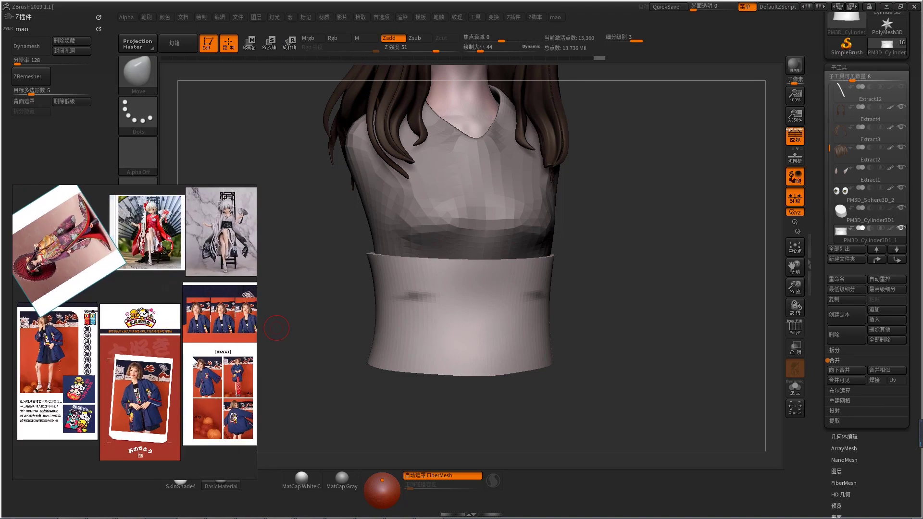
scroll(183, 330, "up", 2)
scroll(168, 322, "down", 5)
scroll(159, 315, "up", 2)
scroll(155, 311, "down", 3)
scroll(154, 312, "down", 4)
scroll(132, 347, "up", 4)
scroll(131, 335, "up", 5)
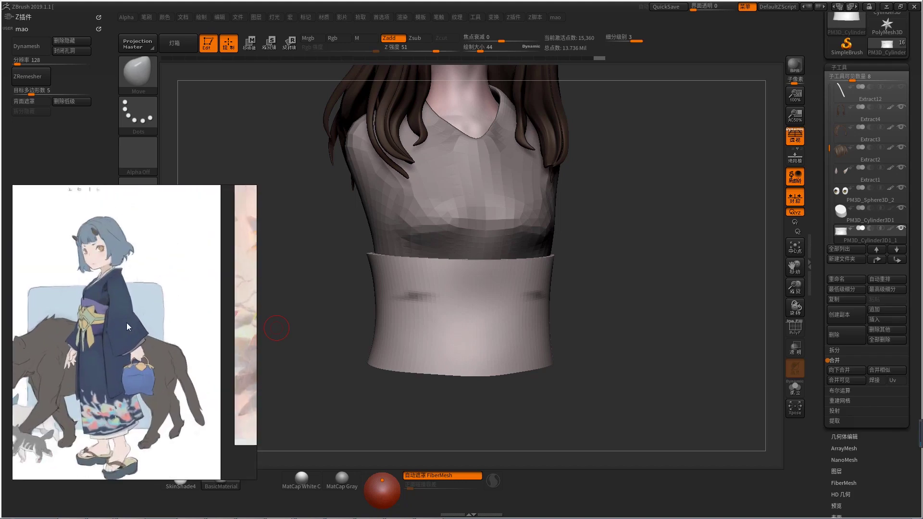
- Paint a broad horizontal mask strip around the middle of the waist band, covering the front, sides and back
right_click_drag(439, 294, 384, 296)
mouse_move(385, 296)
left_mouse_down("ctrl")
mouse_move(519, 302)
mouse_move(478, 312)
left_mouse_up("ctrl")
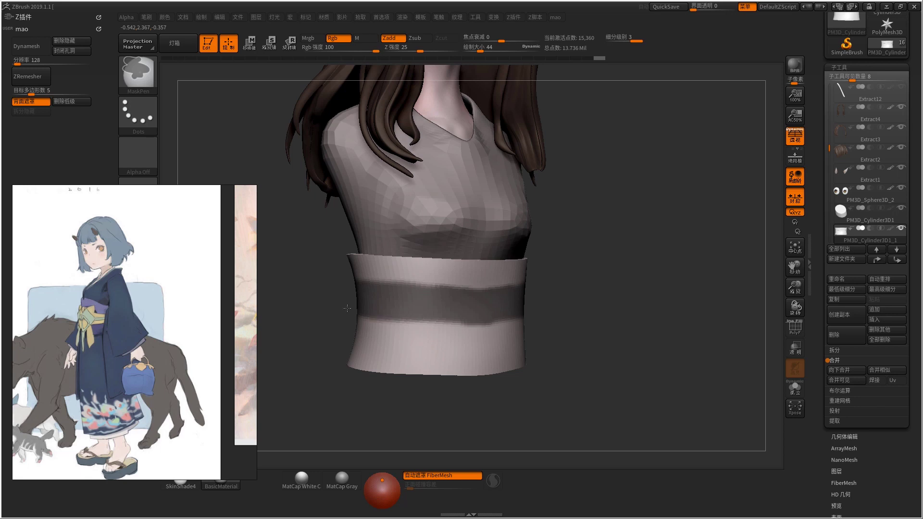
left_click_drag(347, 308, 452, 317, "ctrl")
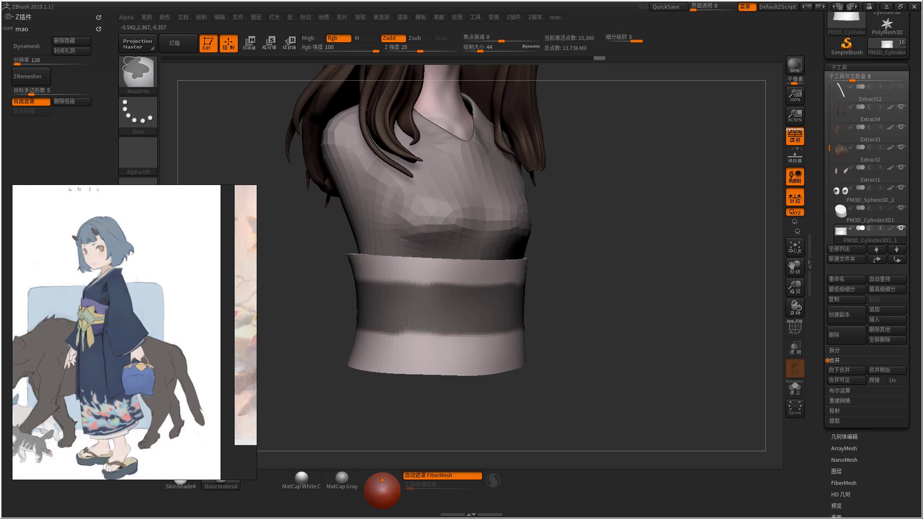
right_click_drag(408, 323, 443, 301)
left_click_drag(442, 301, 331, 289, "ctrl")
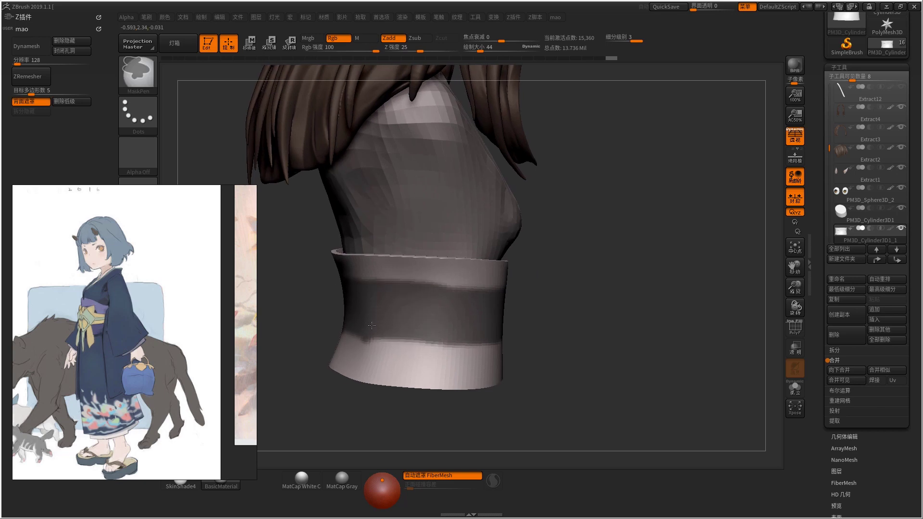
mouse_move(362, 344)
right_mouse_down()
mouse_move(342, 328)
mouse_move(472, 292)
mouse_move(770, 319)
right_mouse_up()
- Try extracting the masked waist strip as a separate belt piece with a thickness of 0.02 and smoothness of 5
left_click(857, 421)
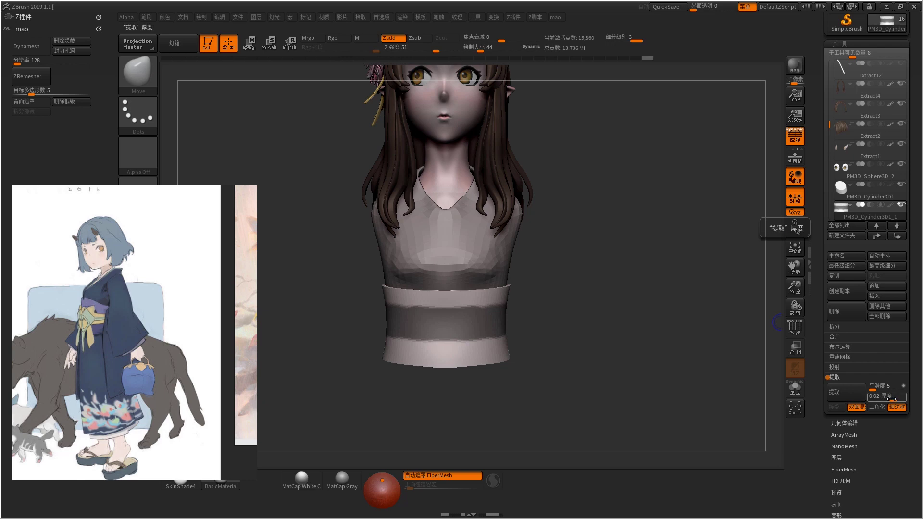
left_click(858, 395)
left_click(834, 407)
key("f")
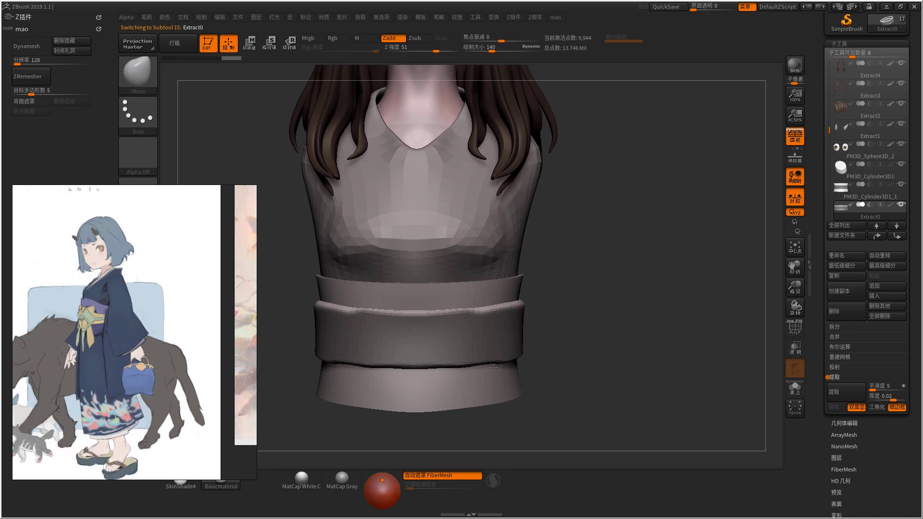
- Isolate the extracted belt piece to check its inner side, then delete that subtool
key("ctrl+shift+s")
left_click_drag(456, 286, 481, 284)
key("shift+f")
key("shift+f")
left_click_drag(546, 221, 604, 295)
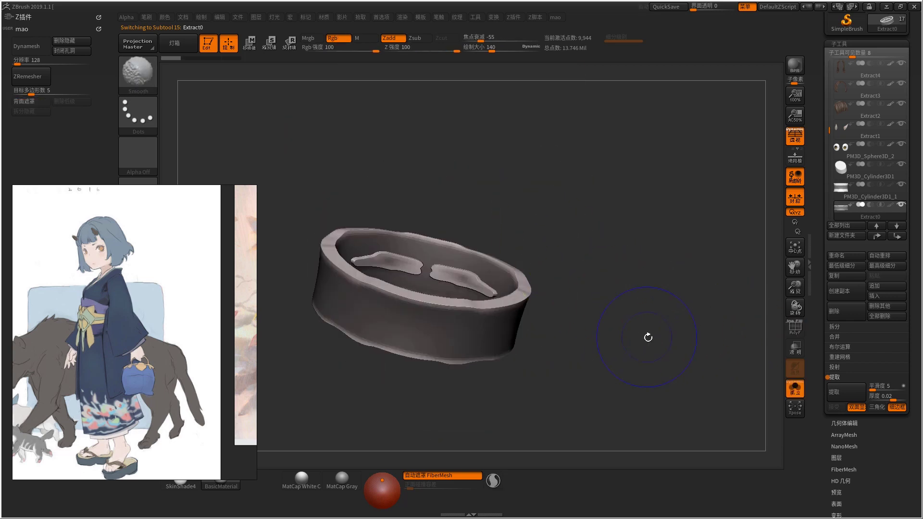
key("ctrl+shift+s")
left_click(846, 311)
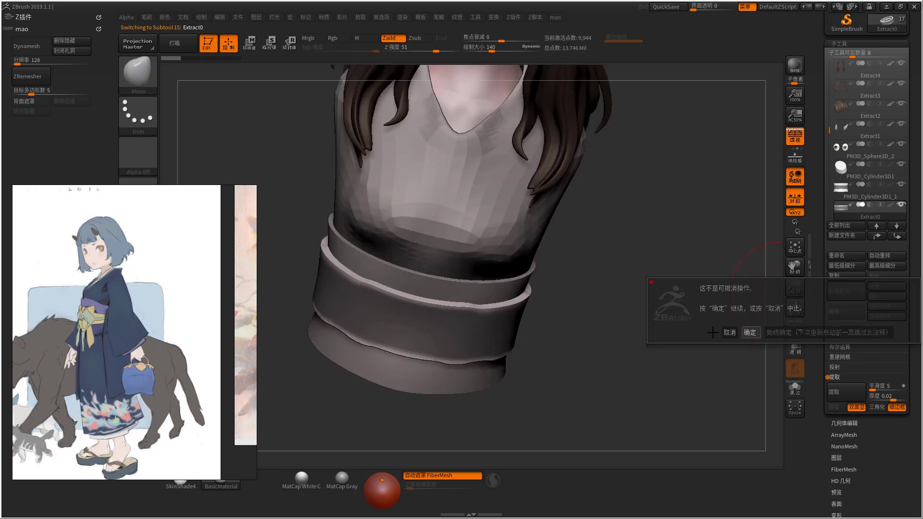
left_click(750, 332)
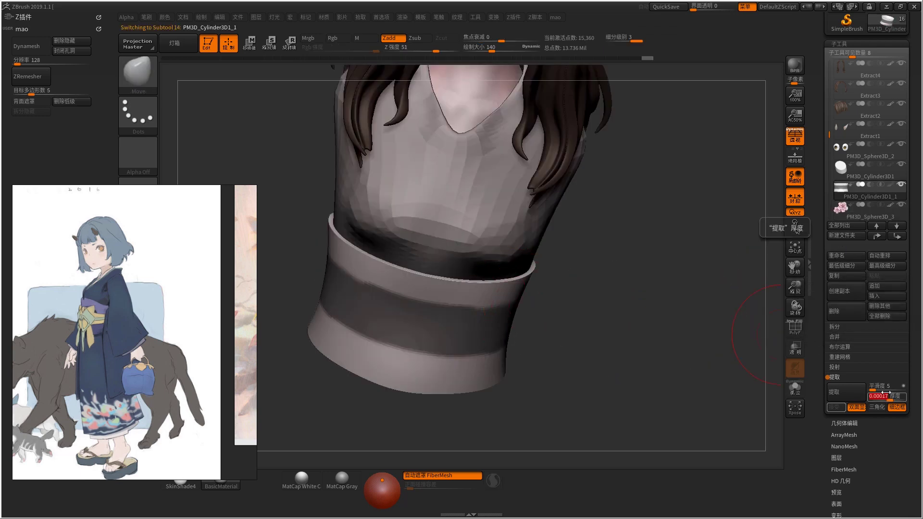
- Extract the masked waist strip again with a thickness of 0.02 and isolate the new belt piece
left_click(847, 392)
left_click(836, 407)
key("ctrl+shift+s")
left_click_drag(531, 340, 391, 159)
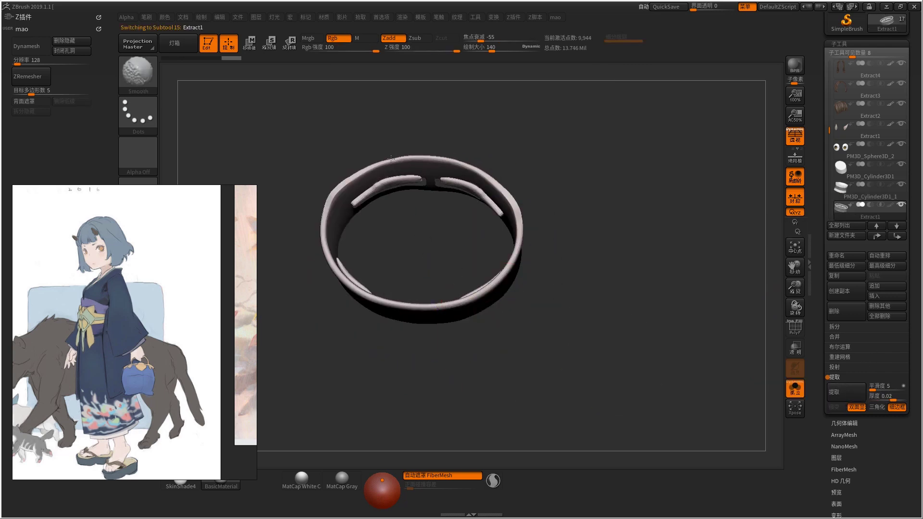
left_click_drag(553, 269, 629, 228)
key("w")
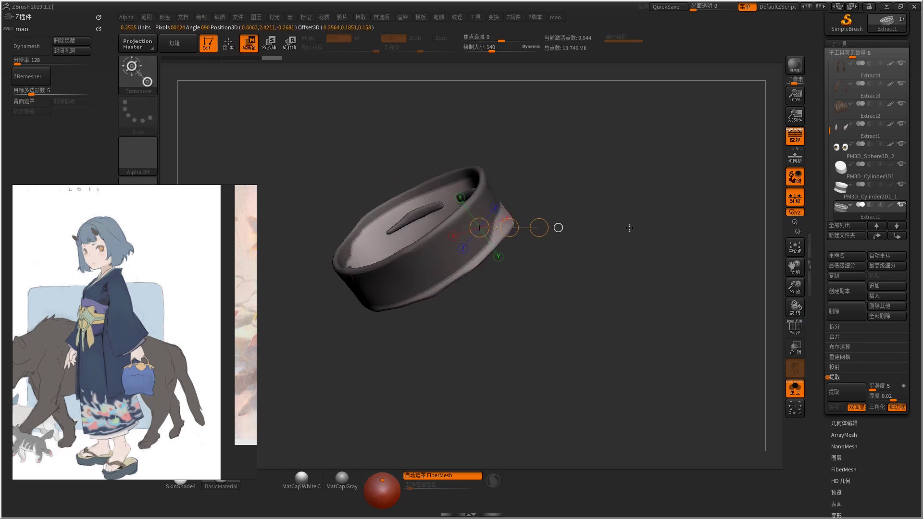
- Try masking the extracted belt ring apart from the loose inner pieces with Transpose topological masks
left_click_drag(365, 243, 259, 255, "ctrl")
left_click_drag(433, 182, 412, 135, "ctrl")
left_click_drag(365, 260, 264, 289, "ctrl")
mouse_move(476, 225)
left_mouse_down("ctrl")
mouse_move(641, 117)
mouse_move(259, 345)
left_mouse_up("ctrl")
mouse_move(568, 317)
left_mouse_down()
mouse_move(591, 298)
mouse_move(576, 312)
mouse_move(560, 310)
left_mouse_up()
mouse_move(504, 253)
left_mouse_down("ctrl")
mouse_move(645, 266)
mouse_move(575, 303)
left_mouse_up("ctrl")
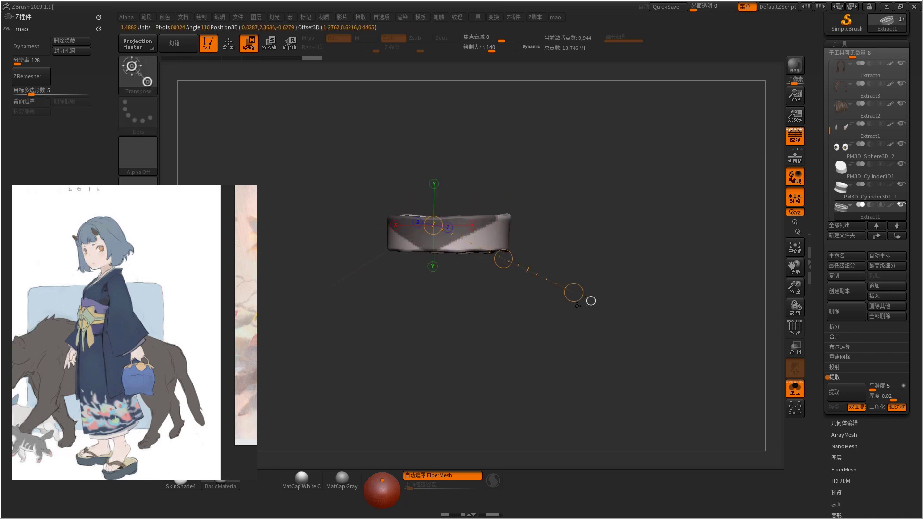
left_click(680, 148, "ctrl")
mouse_move(552, 264)
left_mouse_down()
mouse_move(522, 333)
mouse_move(524, 313)
left_mouse_up()
left_click_drag(495, 288, 578, 292)
left_click_drag(377, 216, 361, 336, "alt")
mouse_move(428, 286)
left_mouse_down("ctrl")
mouse_move(500, 335)
mouse_move(598, 147)
mouse_move(702, 202)
mouse_move(750, 200)
left_mouse_up("ctrl")
left_click(354, 378, "ctrl")
- Auto-group the belt piece, show only the outer ring and split the hidden inner fragments into their own subtool
scroll(857, 367, "down", 3)
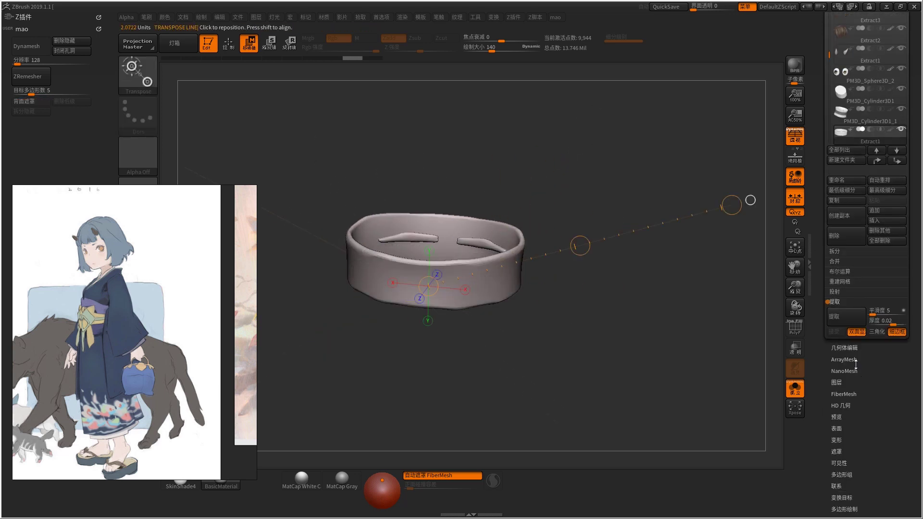
key("q")
left_click(845, 474)
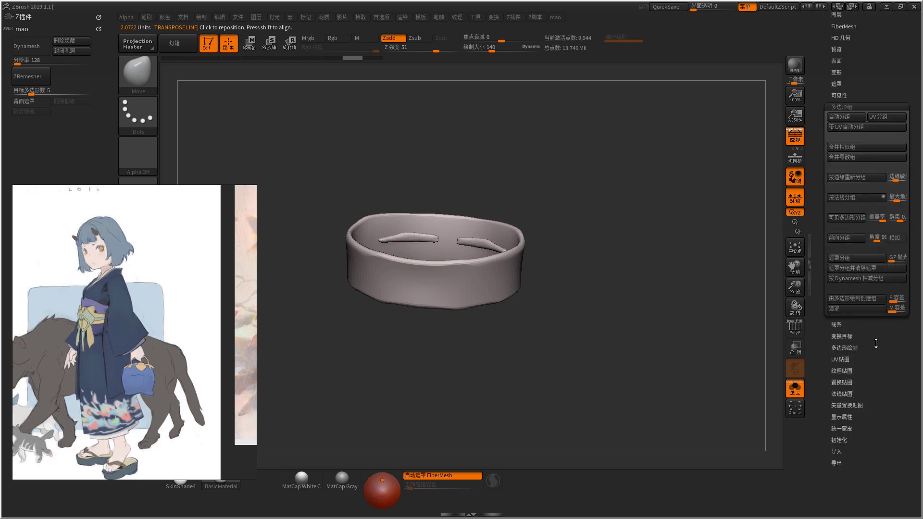
left_click(855, 158)
left_click(478, 244, "ctrl+shift")
left_click(365, 186, "ctrl+shift")
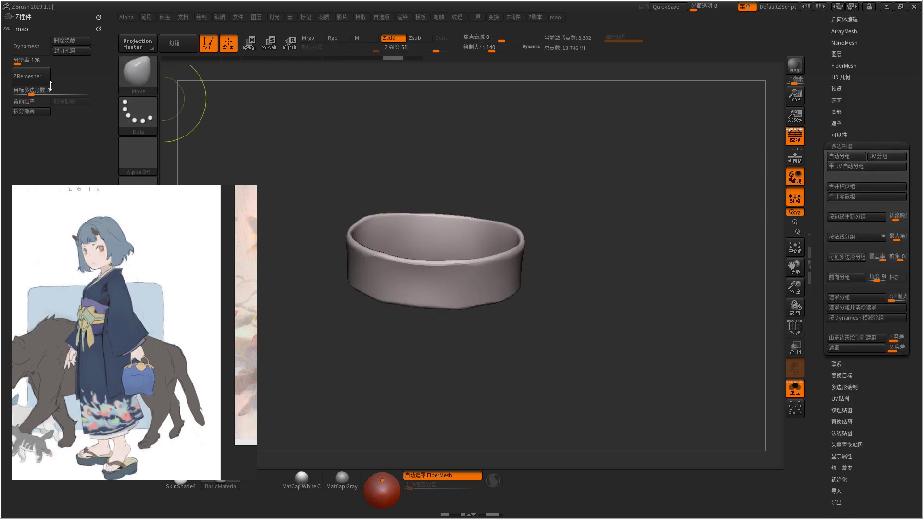
left_click(33, 112)
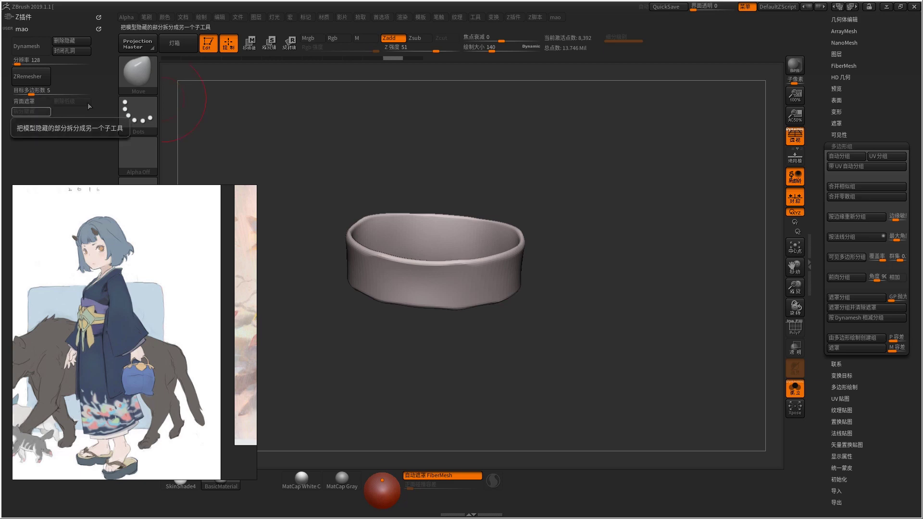
- Delete the subtool holding the split-off inner fragments
left_click_drag(876, 82, 859, 292)
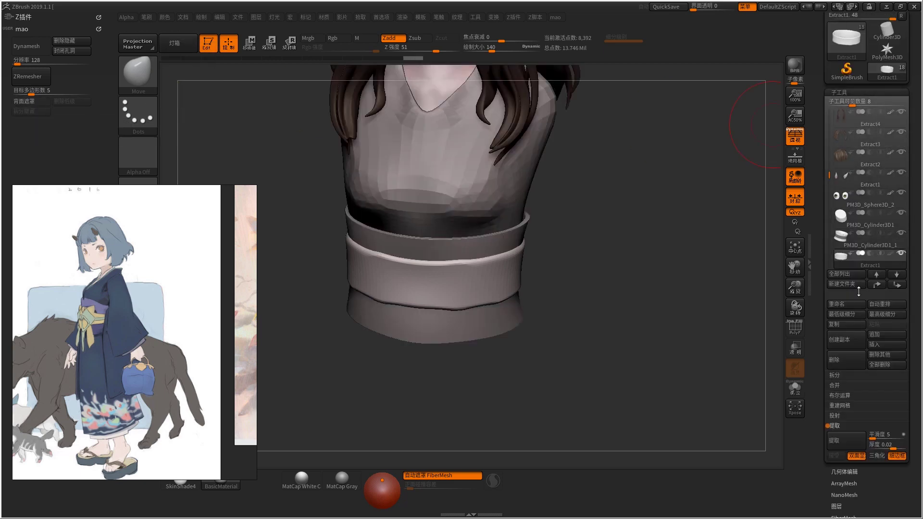
scroll(835, 199, "down", 2)
left_click(860, 198)
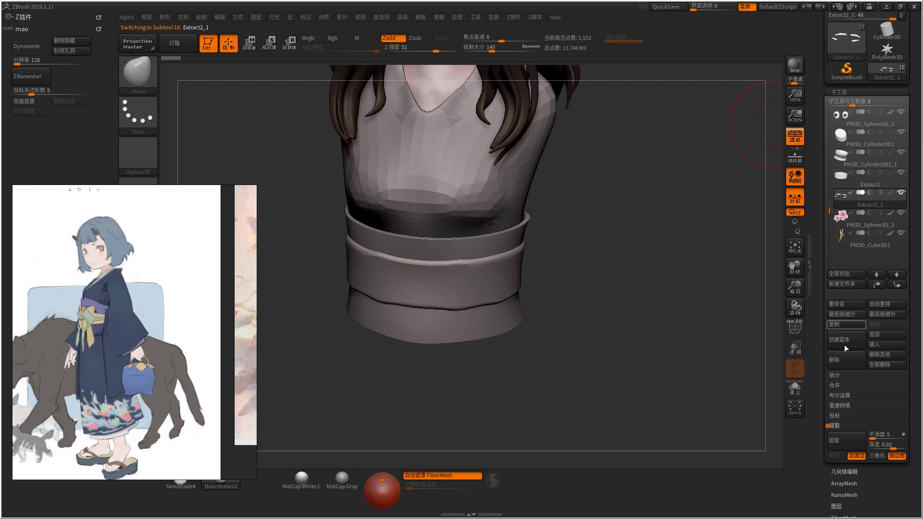
left_click(838, 359)
left_click(750, 384)
- Even out the belt strip's wavy upper and lower edges around the front and side with Smooth and Move strokes
left_click_drag(625, 380, 481, 237)
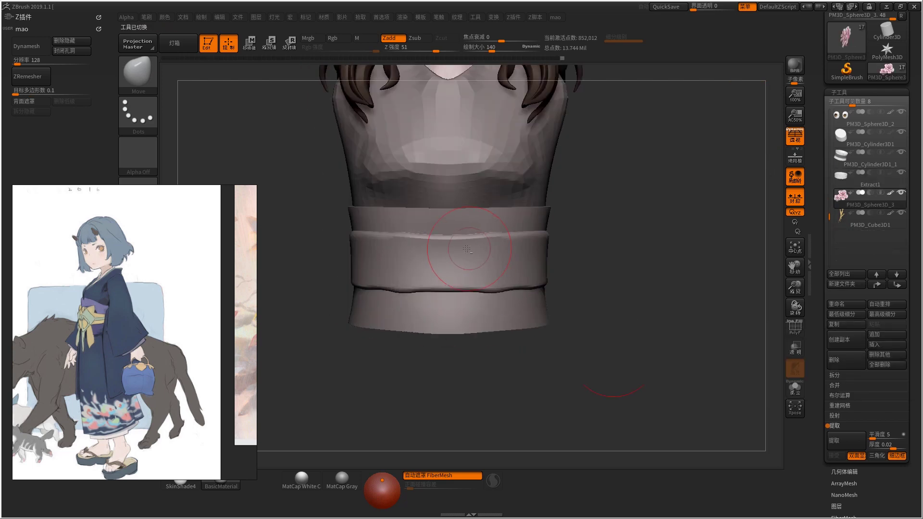
key("bracketleft")
key("bracketleft")
mouse_move(472, 256)
left_mouse_down()
mouse_move(497, 264)
mouse_move(457, 256)
mouse_move(474, 247)
left_mouse_up()
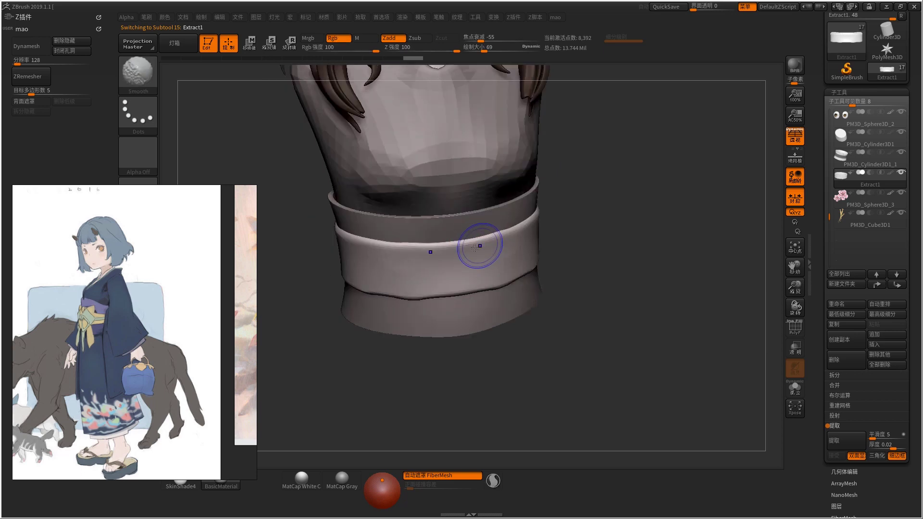
mouse_move(547, 259)
left_mouse_down()
mouse_move(567, 270)
mouse_move(611, 249)
mouse_move(689, 261)
left_mouse_up()
key("space")
left_click_drag(662, 294, 629, 289)
key("space")
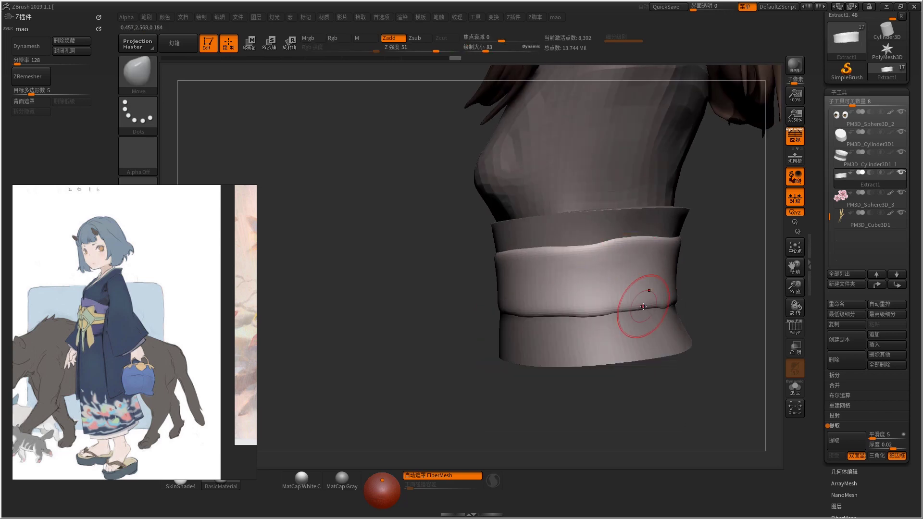
left_click_drag(596, 242, 662, 242, "shift")
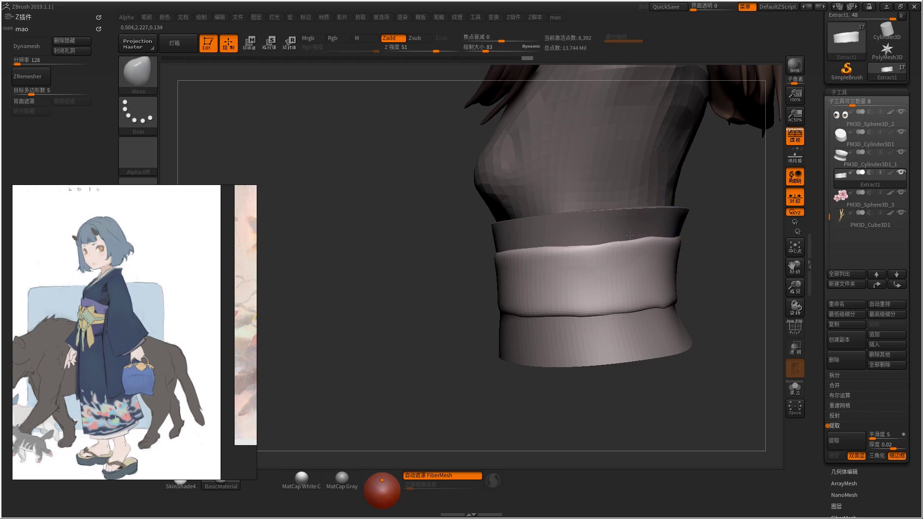
key("space")
left_click_drag(462, 255, 432, 246)
- ZRemesh the belt strip with a target polygon count of 0.1
left_click_drag(311, 163, 279, 161)
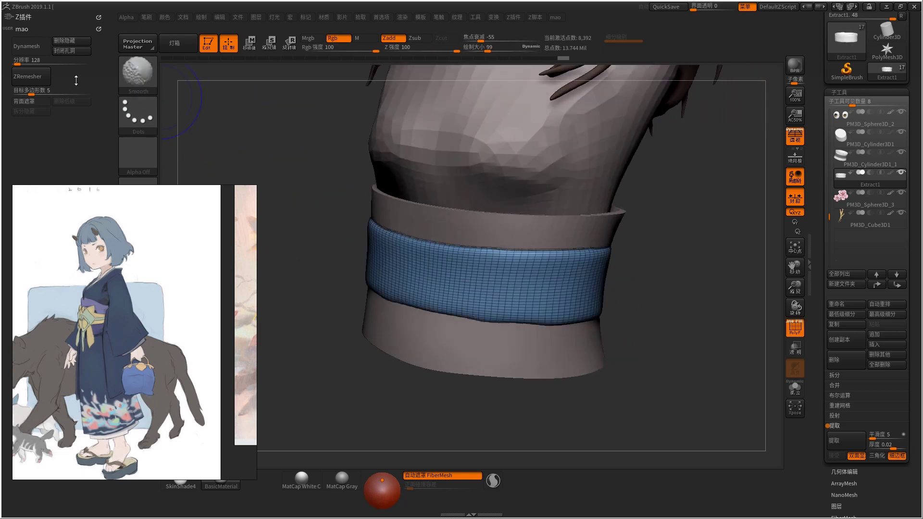
left_click_drag(48, 90, 14, 90)
left_click(43, 76)
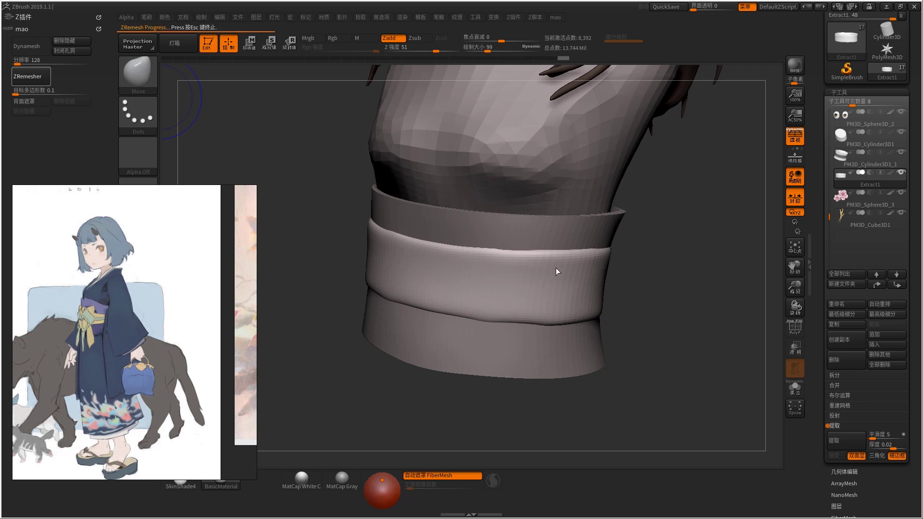
key("shift+f")
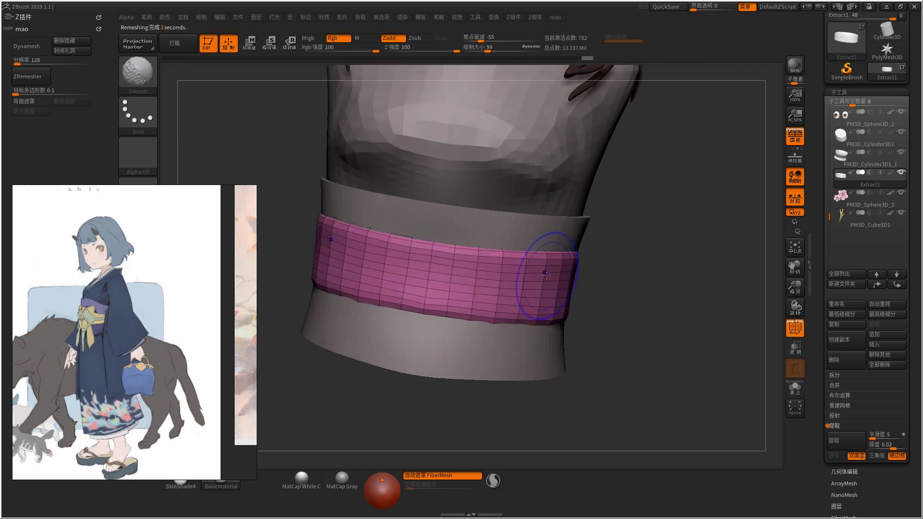
- Isolate the remeshed belt strip and show its wireframe close up at the upper rim
key("shift+f")
left_click_drag(443, 268, 469, 239)
key("space")
key("shift+s")
key("shift+s")
left_click_drag(487, 326, 462, 269)
key("shift+f")
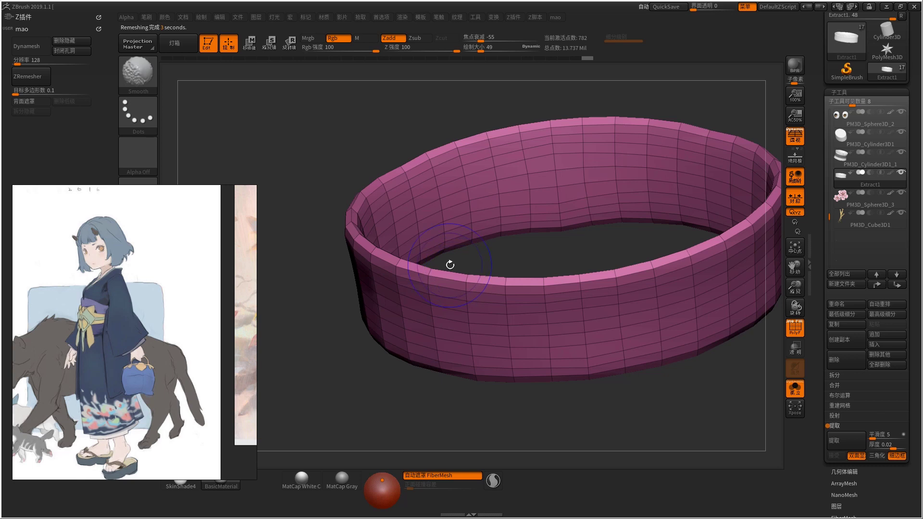
mouse_move(452, 286)
right_mouse_down()
mouse_move(481, 285)
mouse_move(480, 305)
right_mouse_up()
key("space")
key("space")
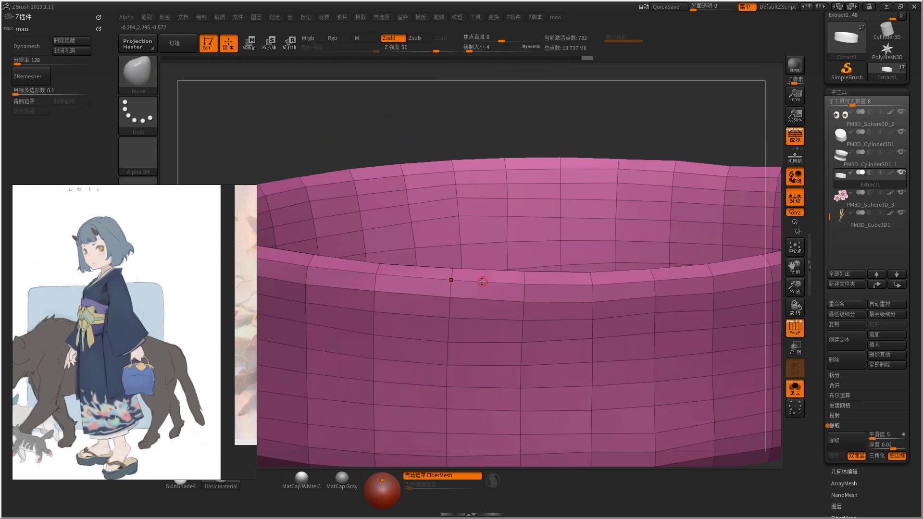
- Crease the complete edge loops along the belt's rim with the ZModeler brush
key("b")
left_click(304, 473)
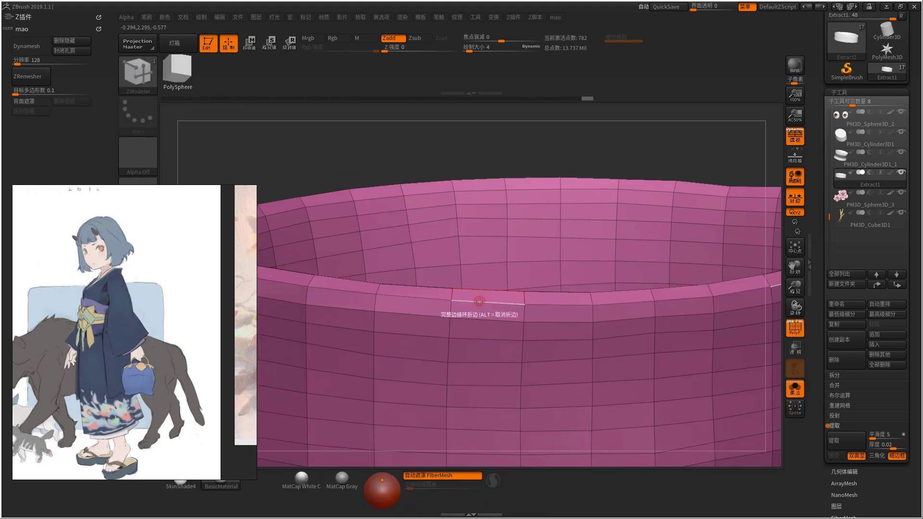
key("space")
left_click(459, 313)
right_click_drag(462, 307, 513, 280)
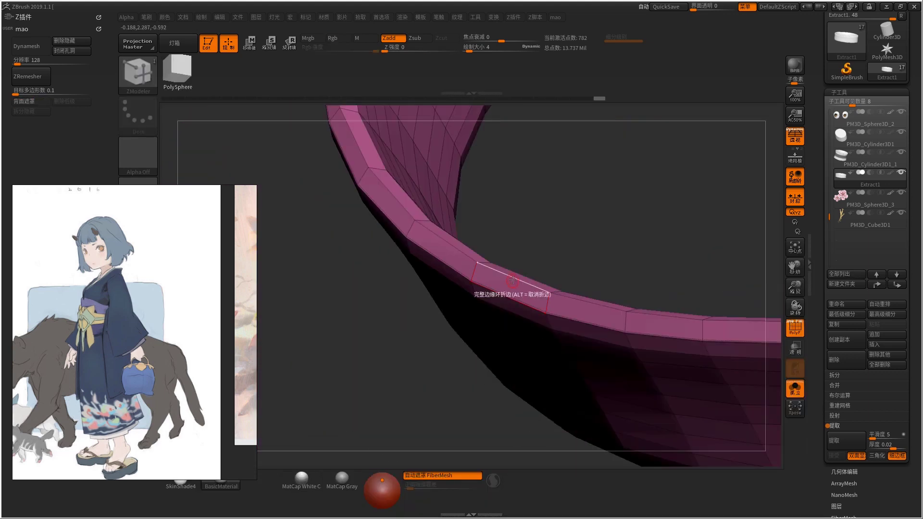
right_click_drag(525, 239, 500, 271)
mouse_move(496, 266)
left_mouse_down()
mouse_move(519, 254)
mouse_move(517, 305)
mouse_move(529, 278)
mouse_move(526, 355)
mouse_move(548, 288)
mouse_move(619, 266)
mouse_move(558, 267)
mouse_move(578, 262)
left_mouse_up()
- Subdivide the belt strip to level 4, hide its wireframe and bring back the rest of the figure
key("ctrl+d")
key("ctrl+d")
key("shift+ctrl+s")
key("shift+f")
key("space")
key("space")
key("space")
key("b")
key("m")
key("v")
key("shift")
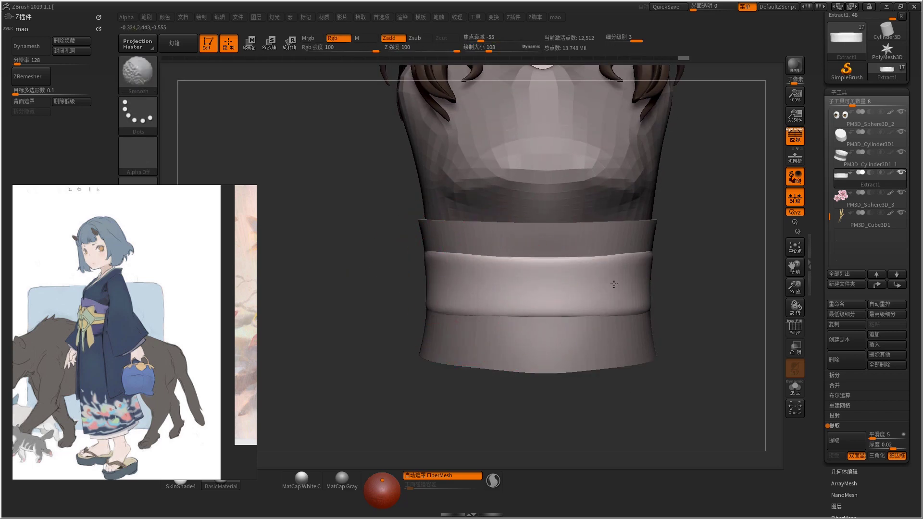
key("ctrl+d")
- Refine the belt strip's upper edge with a smaller Move brush
key("space")
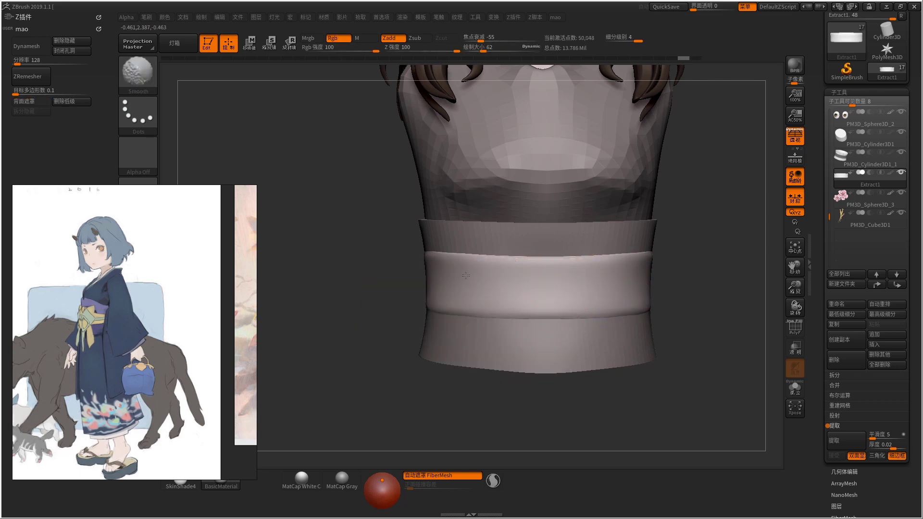
key("space")
right_click_drag(598, 295, 553, 283)
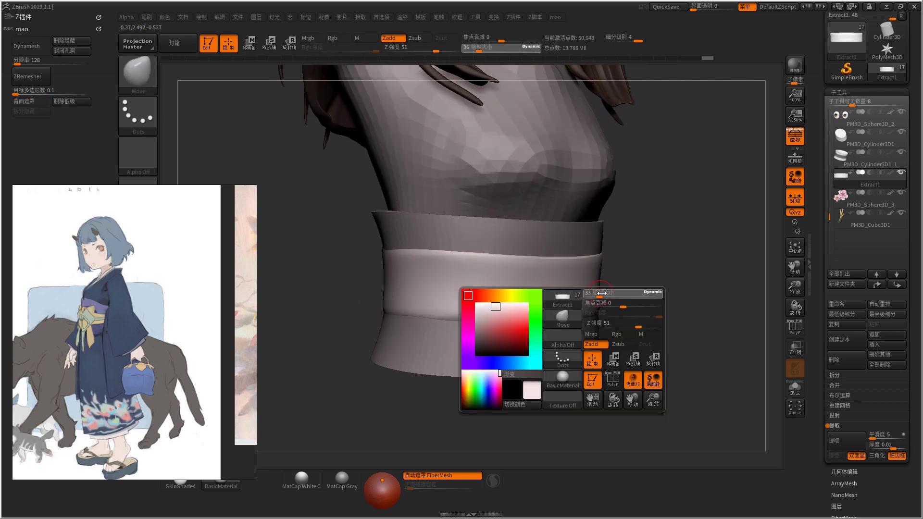
right_click_drag(502, 241, 514, 232, "shift")
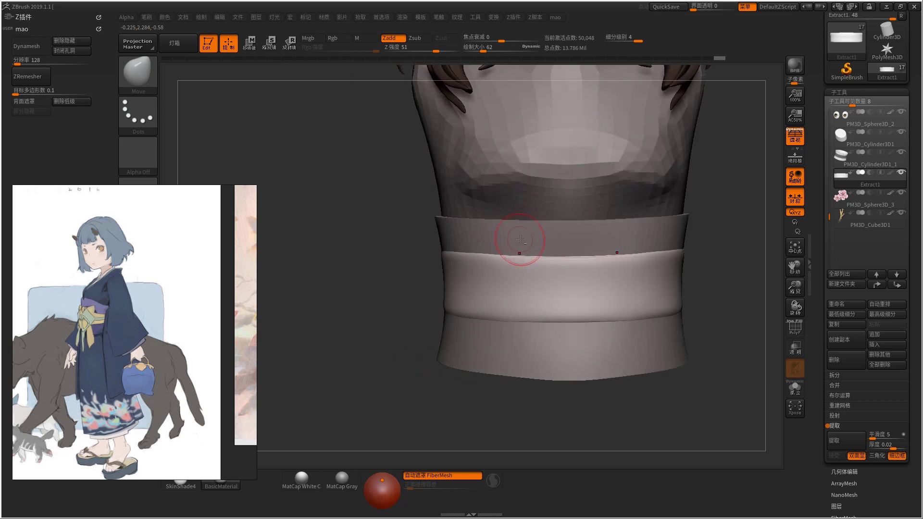
- Invert the mask on the waist cylinder and adjust the strip beneath the belt with the Transpose line
left_click(544, 239, "alt")
right_click_drag(617, 255, 672, 270)
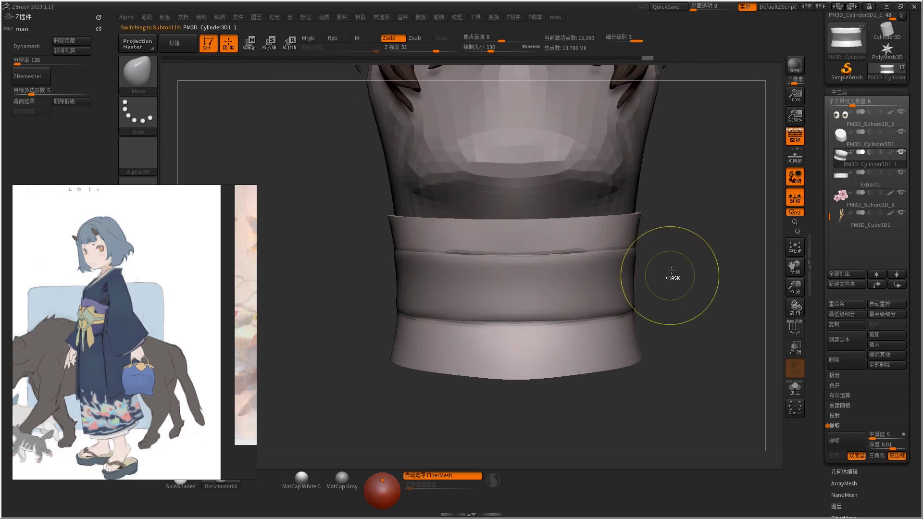
left_click(641, 273, "ctrl")
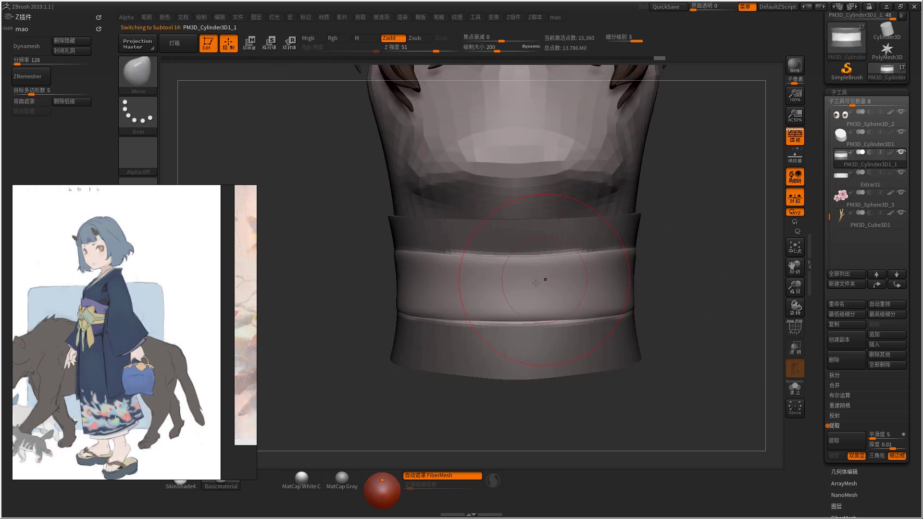
key("w")
left_click_drag(515, 284, 649, 289)
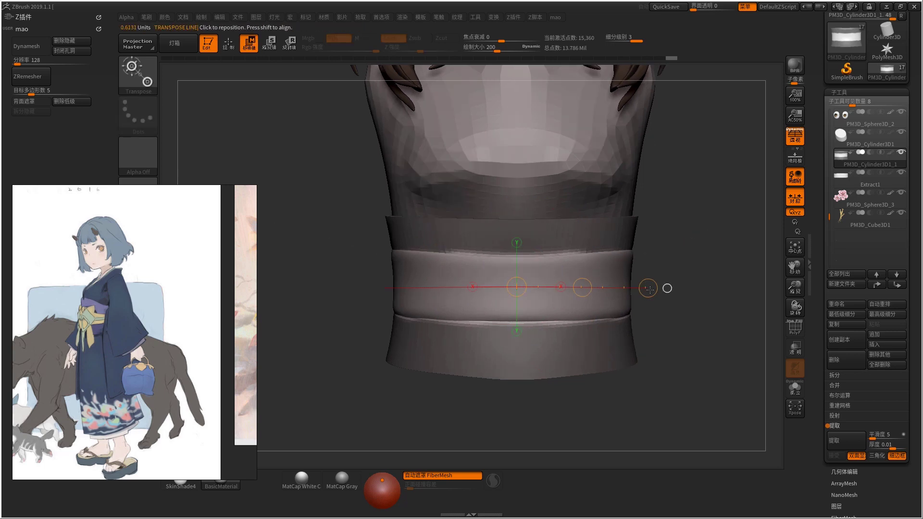
- Subdivide the waist cylinder to level 4 and reshape its upper edge into a soft cloth rim with the Move brush
key("q")
key("space")
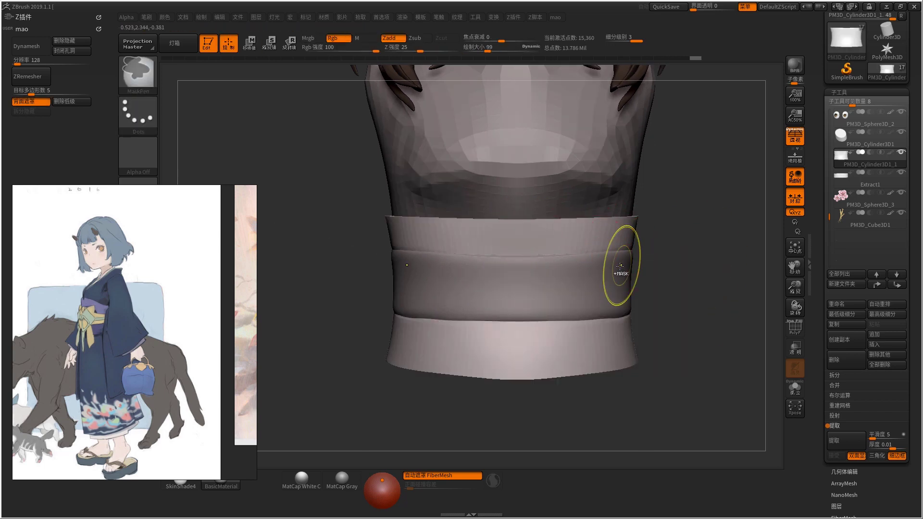
key("b")
key("m")
key("v")
key("ctrl+d")
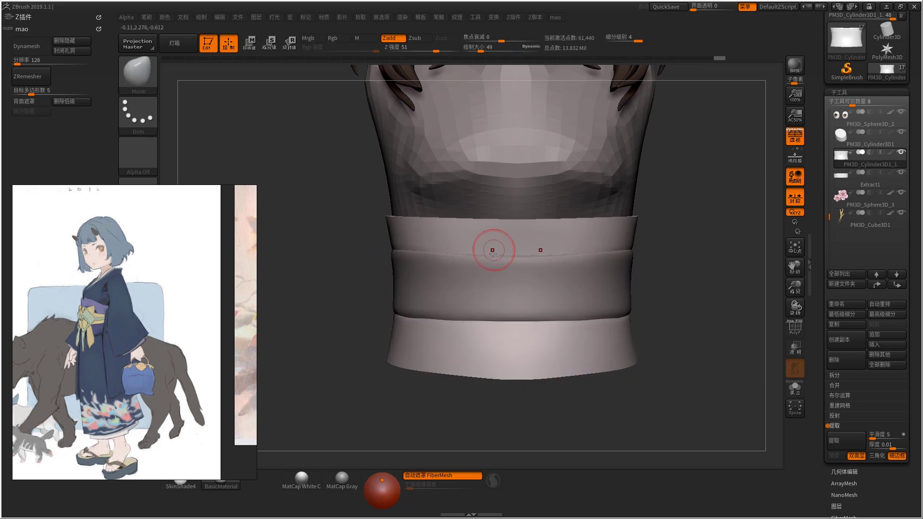
right_click_drag(493, 251, 513, 261, "alt")
key("bracketright")
key("bracketright")
key("space")
left_click_drag(441, 244, 455, 244)
mouse_move(454, 243)
right_mouse_down()
mouse_move(520, 245)
mouse_move(502, 276)
right_mouse_up()
- Carve light creases into the sash above the belt with DamStandard and adjust its rim with the Move brush
key("space")
key("b")
key("d")
key("s")
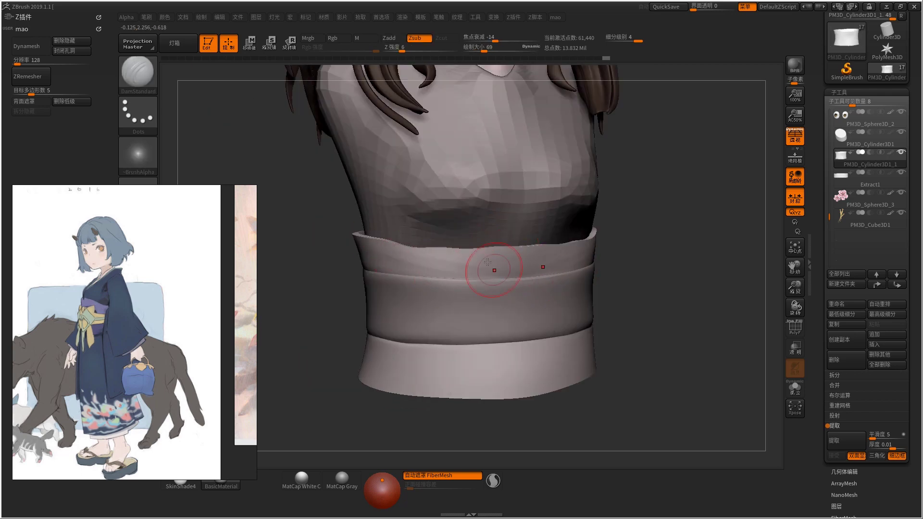
key("space")
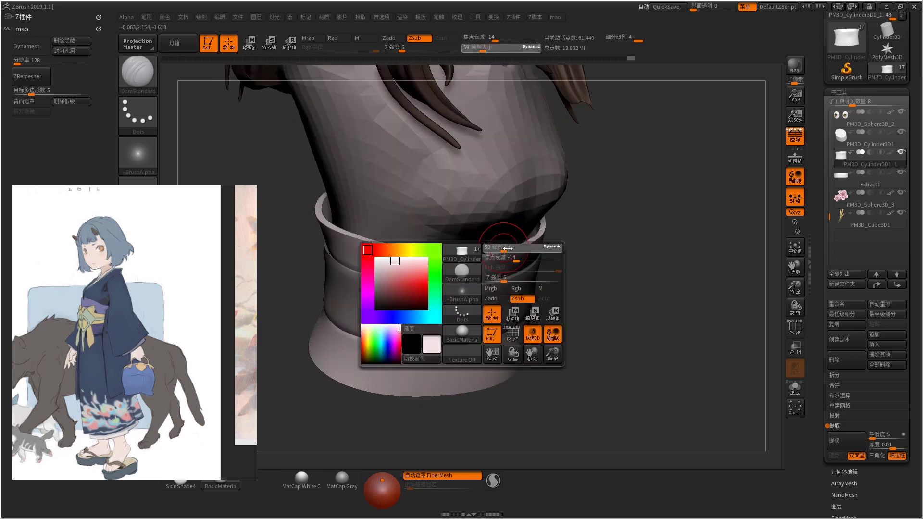
right_click_drag(523, 249, 508, 249)
key("b")
key("m")
key("v")
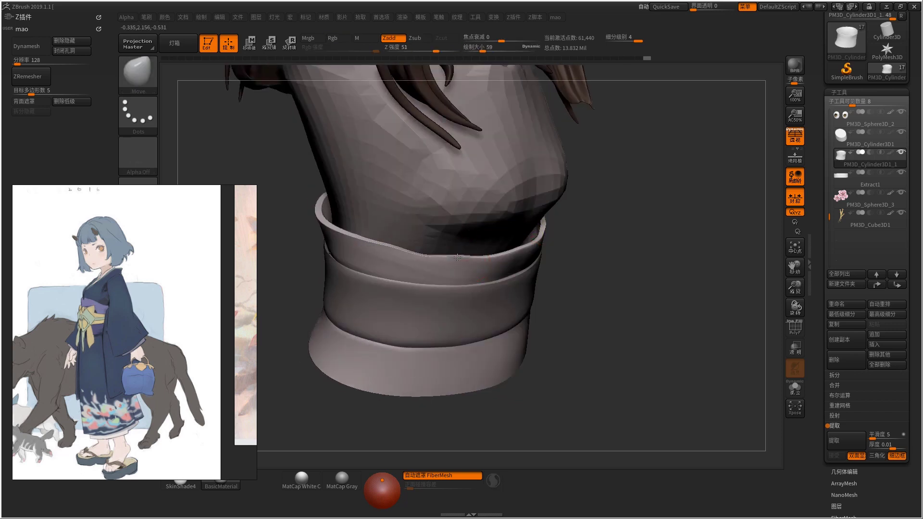
right_click_drag(452, 253, 457, 237)
- Carve diagonal cloth folds across the sash's upper front with DamStandard and smooth them
key("b")
key("d")
key("s")
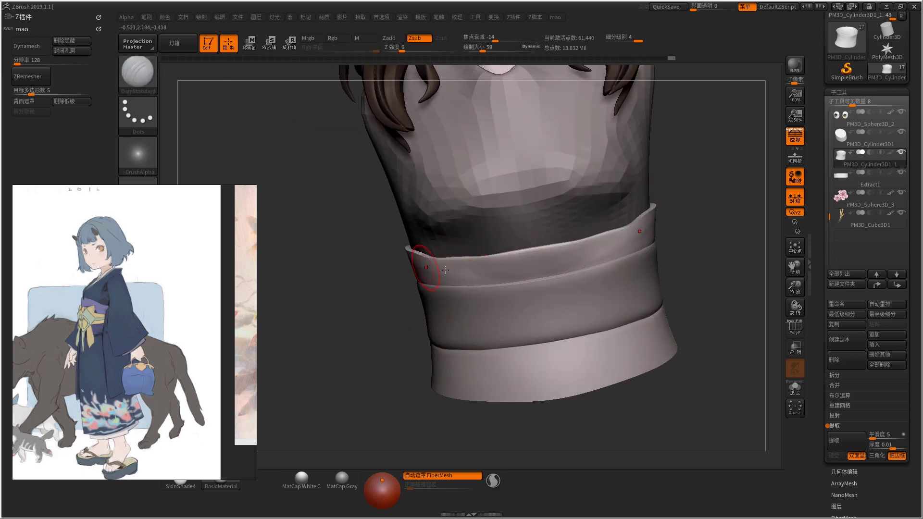
key("bracketleft")
key("bracketleft")
left_click_drag(571, 262, 570, 255)
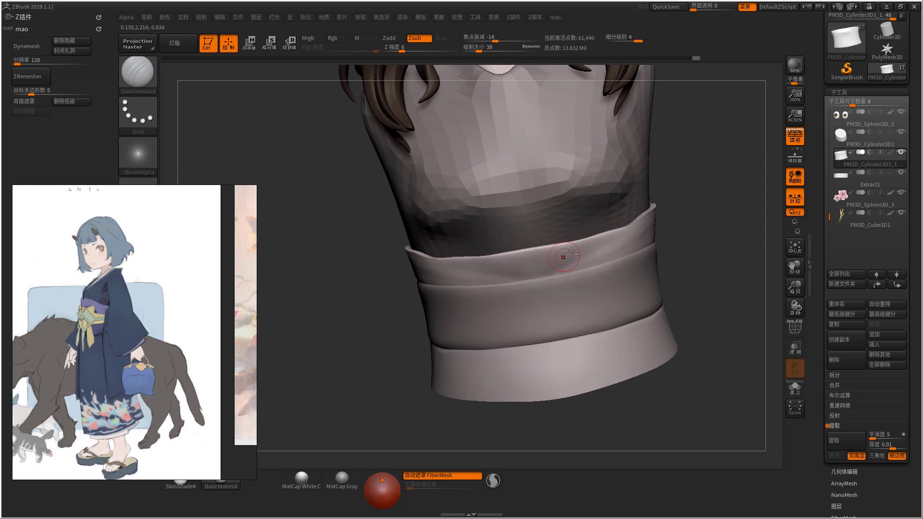
key("space")
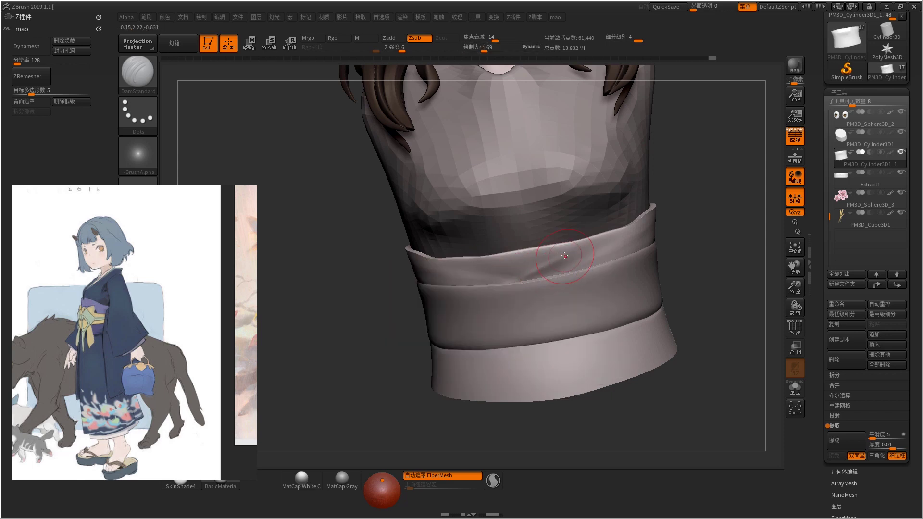
left_click_drag(620, 241, 531, 266, "shift")
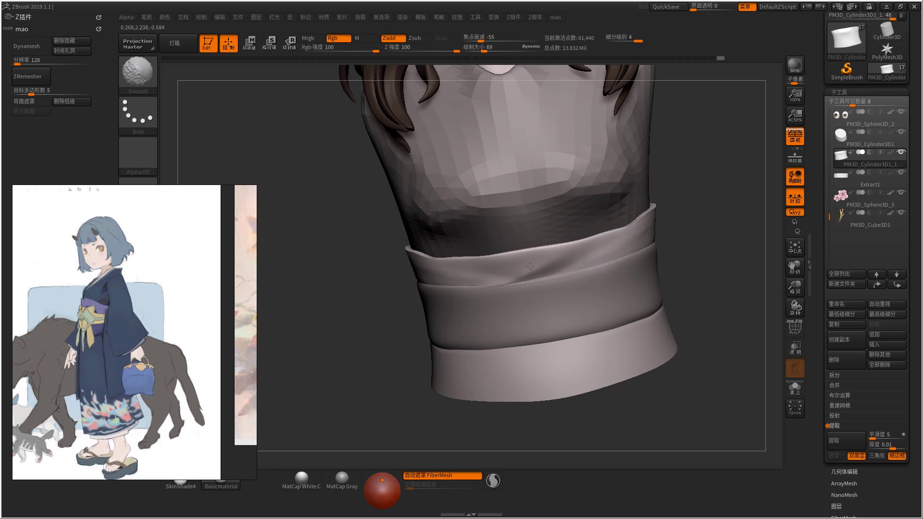
mouse_move(617, 251)
right_mouse_down()
mouse_move(531, 354)
mouse_move(548, 314)
right_mouse_up()
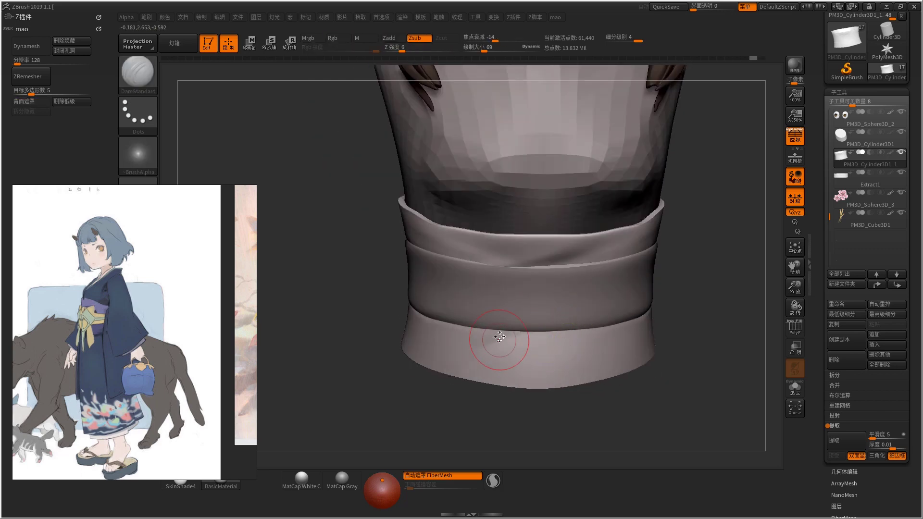
- Carve diagonal creases into the front of the sash strip below the belt with DamStandard
key("space")
left_click_drag(509, 374, 506, 359)
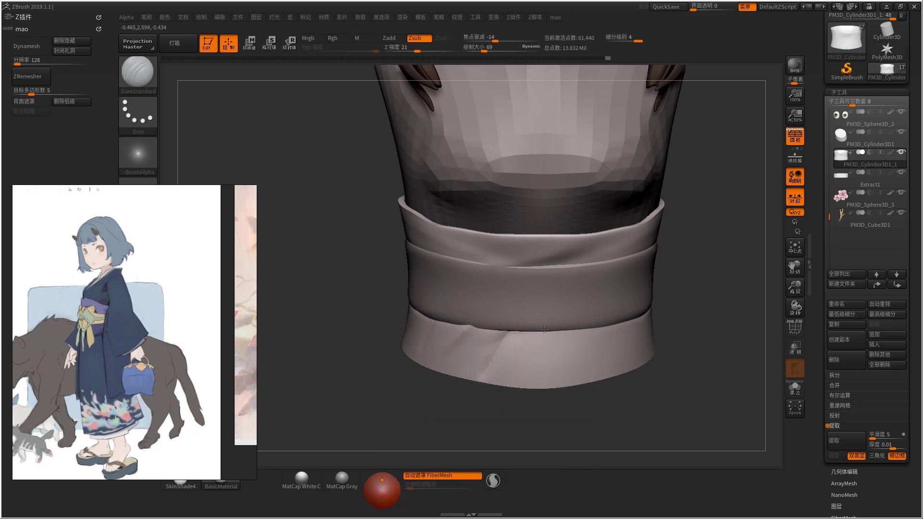
right_click_drag(659, 298, 577, 337)
mouse_move(591, 332)
left_mouse_down()
mouse_move(558, 370)
mouse_move(561, 347)
mouse_move(597, 315)
left_mouse_up()
mouse_move(594, 334)
right_mouse_down()
mouse_move(543, 331)
mouse_move(559, 374)
right_mouse_up()
- Reshape the lower sash strip's bottom edge into a slightly wavy hem with the Move brush and smooth its creases
key("b")
key("m")
key("v")
key("space")
key("space")
left_click_drag(567, 362, 548, 373)
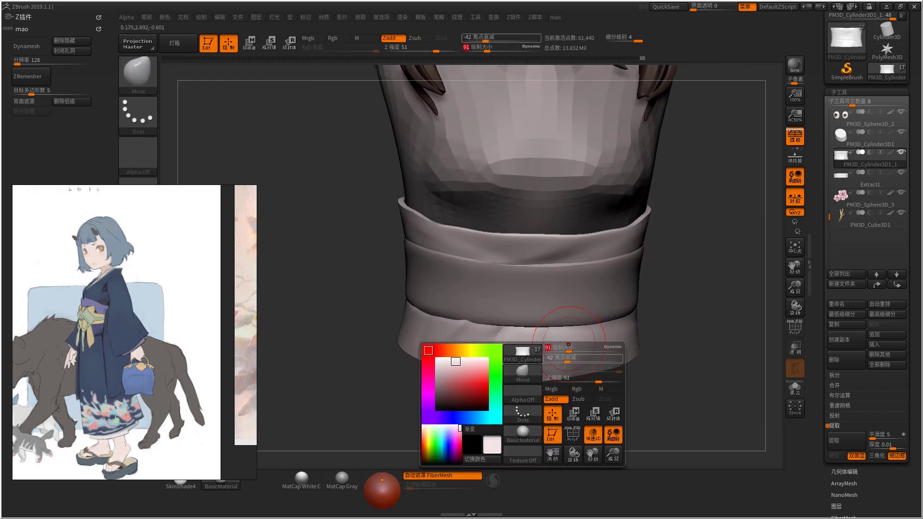
right_click_drag(528, 379, 488, 352)
left_click_drag(489, 353, 455, 324, "shift")
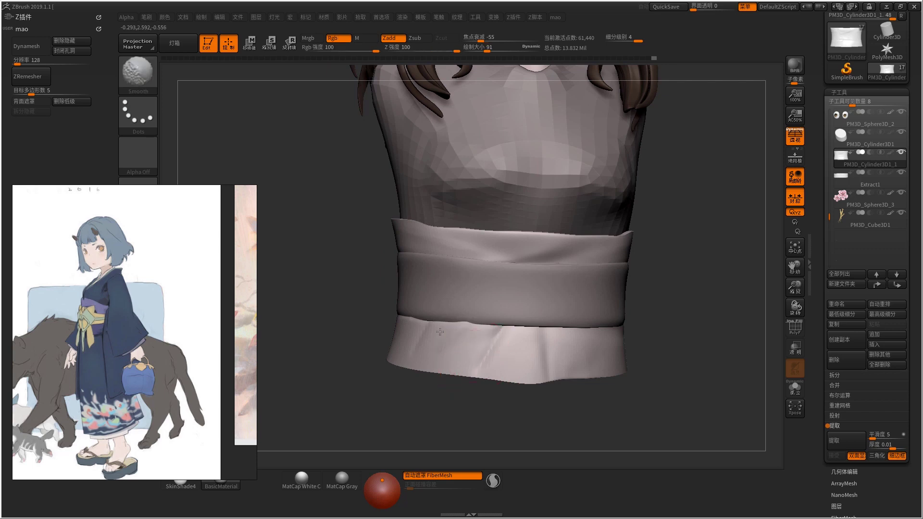
- Raise soft cloth folds across the lower sash strip's front with the Standard brush and smooth them
key("b")
key("s")
key("t")
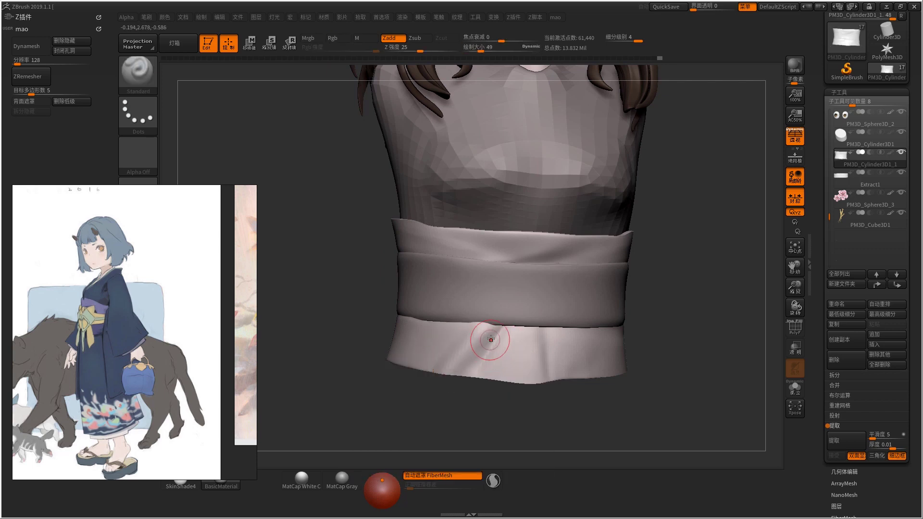
left_click_drag(486, 315, 439, 360, "shift")
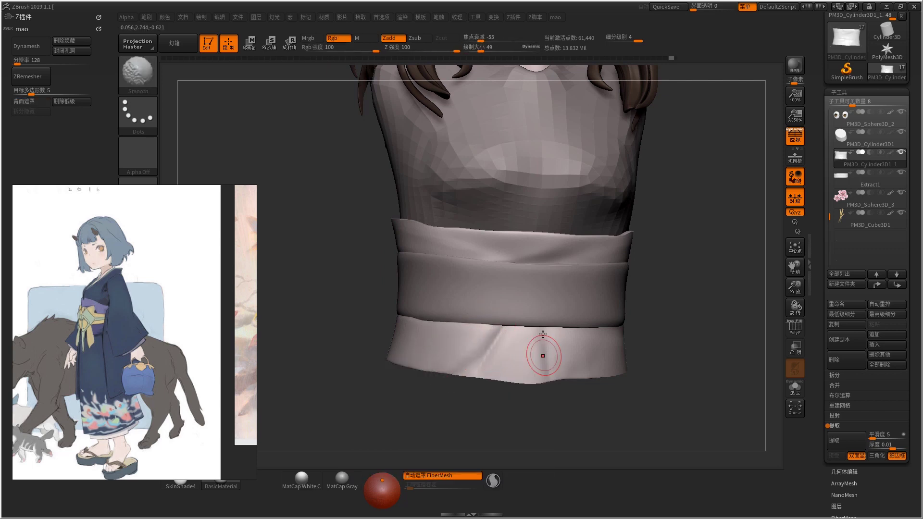
key("s")
mouse_move(552, 329)
left_mouse_down()
mouse_move(547, 365)
mouse_move(531, 380)
left_mouse_up()
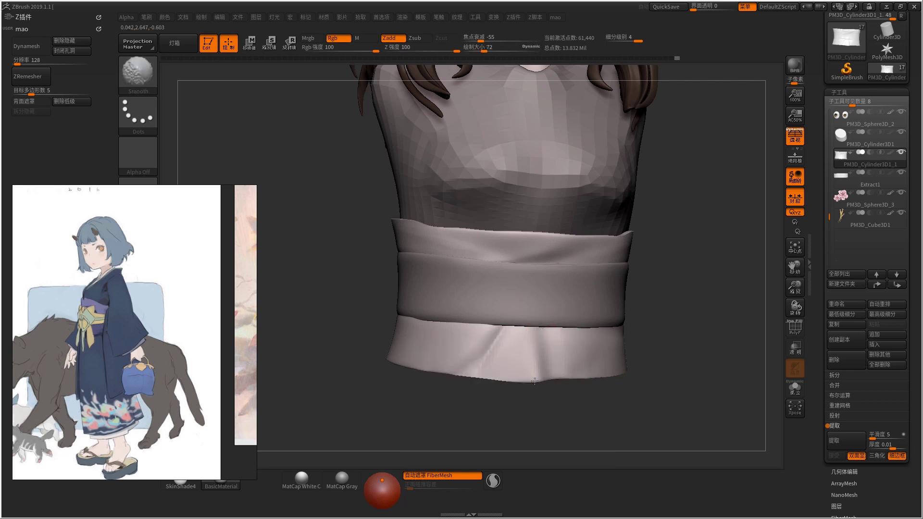
- Sculpt soft hollows into the upper sash's front with the Standard brush and adjust its rim with the Move brush
left_click_drag(475, 307, 474, 324, "alt")
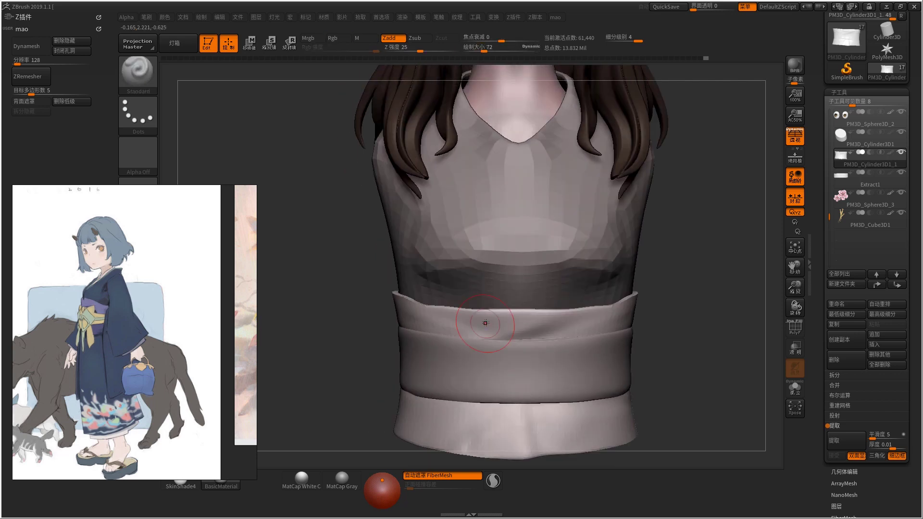
key("space")
key("space")
mouse_move(551, 297)
right_mouse_down()
mouse_move(557, 306)
mouse_move(538, 318)
mouse_move(433, 306)
right_mouse_up()
key("space")
key("b")
key("m")
key("v")
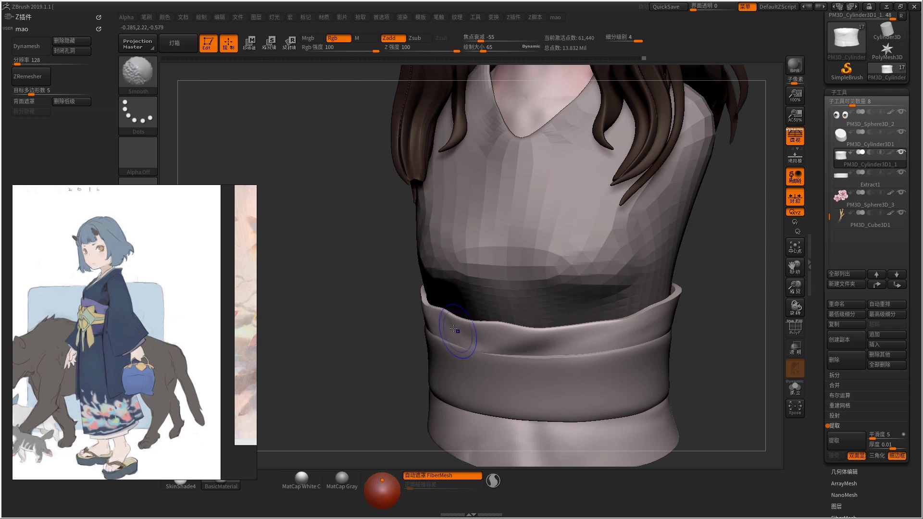
right_click_drag(468, 346, 452, 336)
- Sharpen the fold creases in the upper sash with DamStandard and smooth the transitions
key("b")
key("d")
key("s")
key("shift")
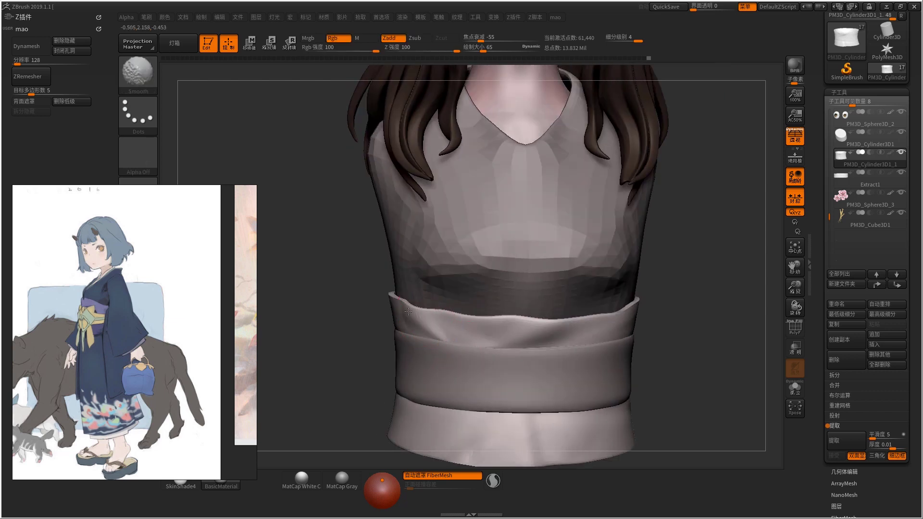
right_click_drag(631, 313, 432, 336)
- Select the wide belt and look through the reference board for how the kimono sash and its cord are tied
left_click(418, 339, "alt")
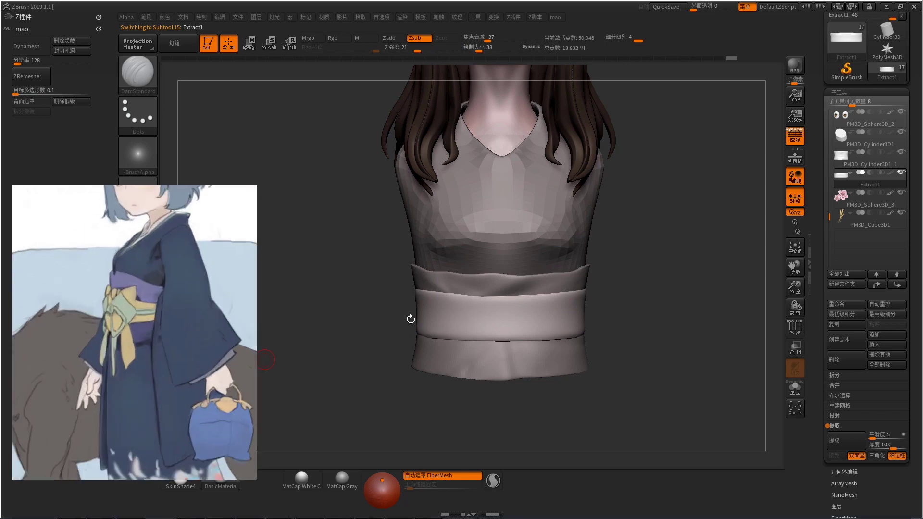
right_click_drag(490, 310, 364, 316)
scroll(183, 317, "down", 6)
scroll(175, 319, "up", 4)
scroll(122, 323, "up", 5)
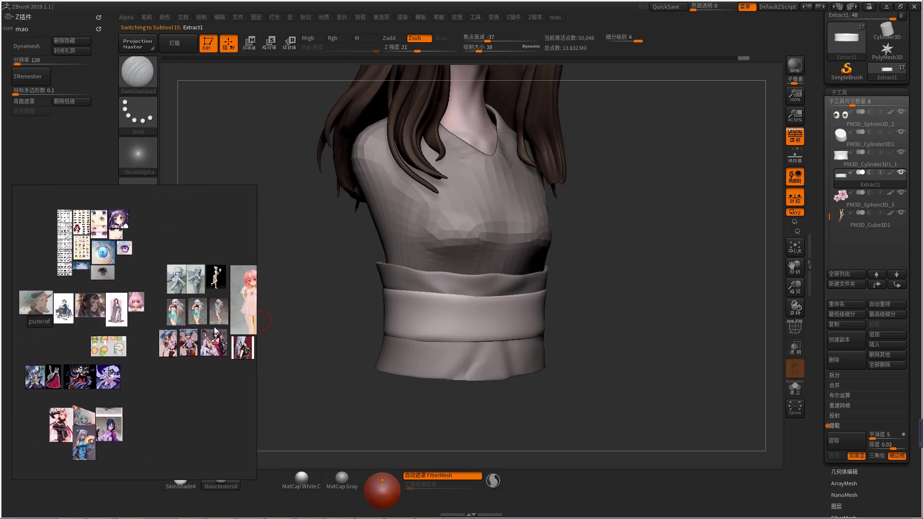
scroll(160, 370, "down", 1)
scroll(149, 341, "up", 4)
scroll(146, 332, "down", 2)
right_click_drag(150, 336, 155, 392)
scroll(155, 384, "down", 2)
scroll(144, 370, "up", 5)
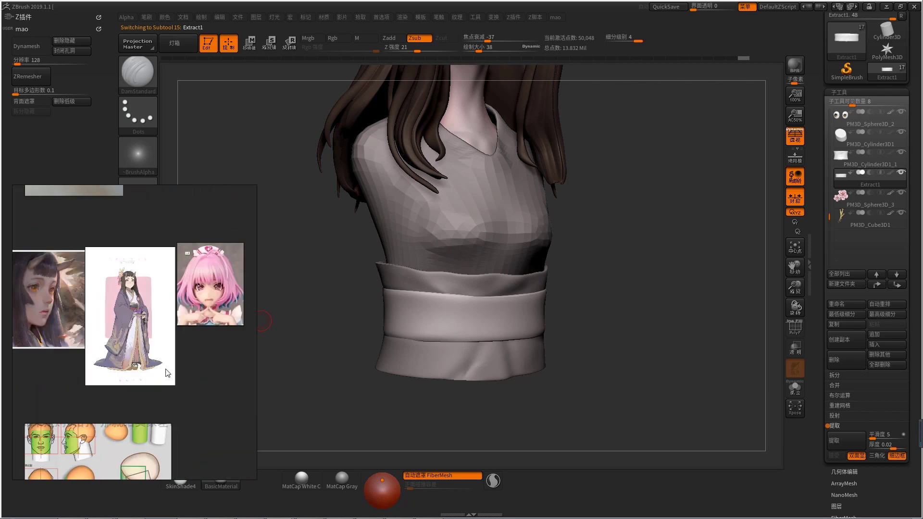
scroll(137, 360, "down", 4)
scroll(87, 367, "up", 8)
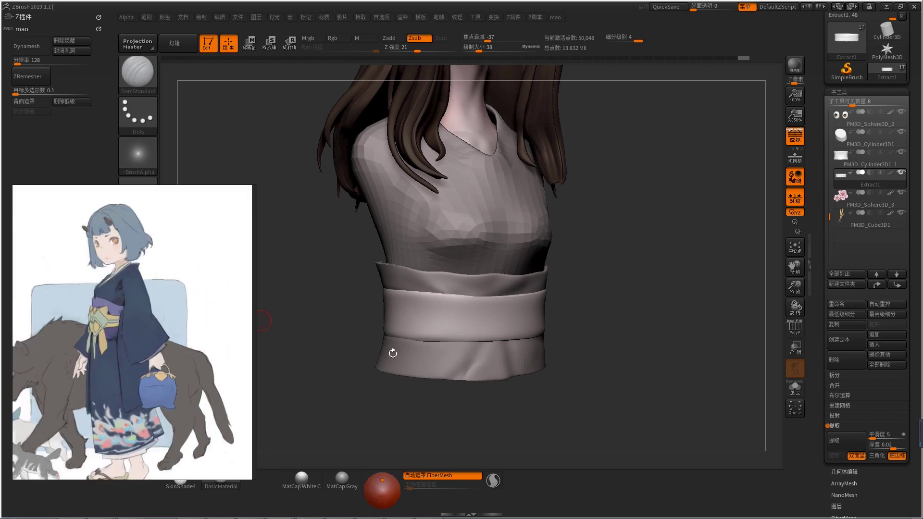
- Mask a thin horizontal band around the middle of the belt and extract it as a separate piece with thickness 0.02
left_click_drag(391, 355, 398, 379)
key("space")
key("ctrl")
right_click_drag(502, 317, 400, 307)
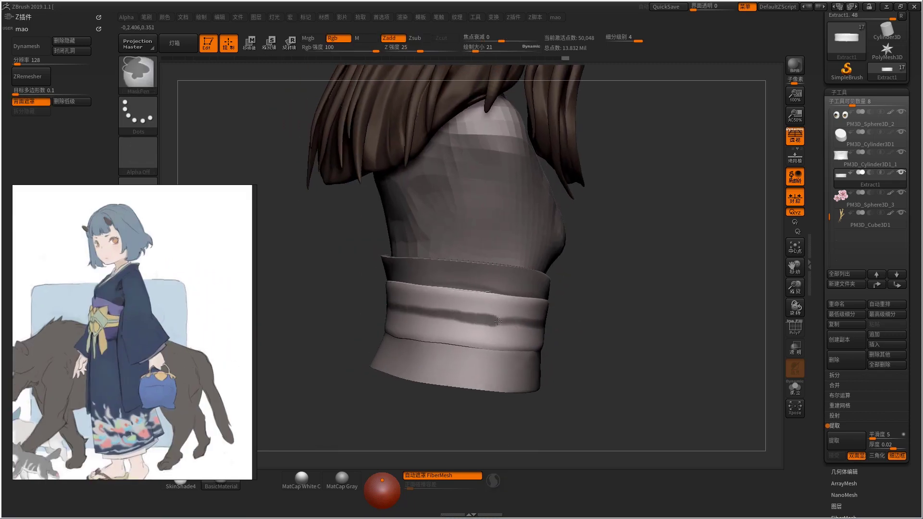
right_click_drag(529, 324, 606, 337)
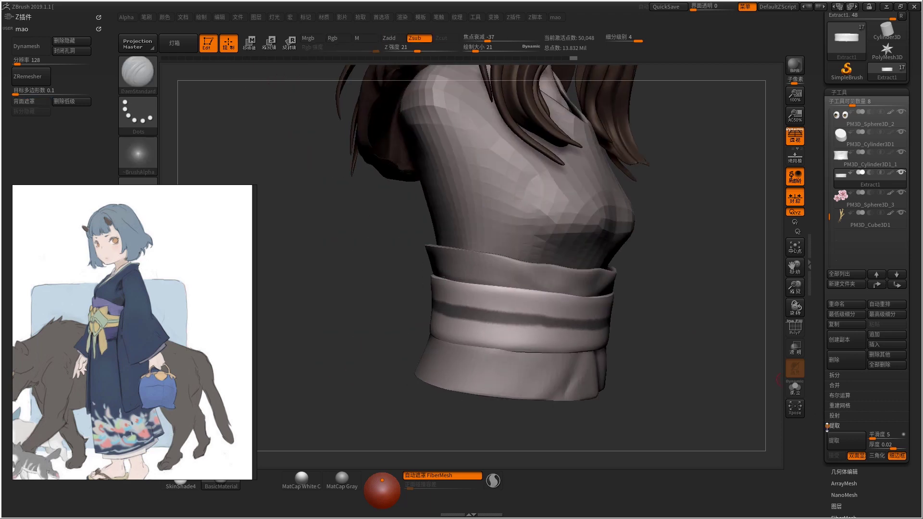
left_click(844, 440)
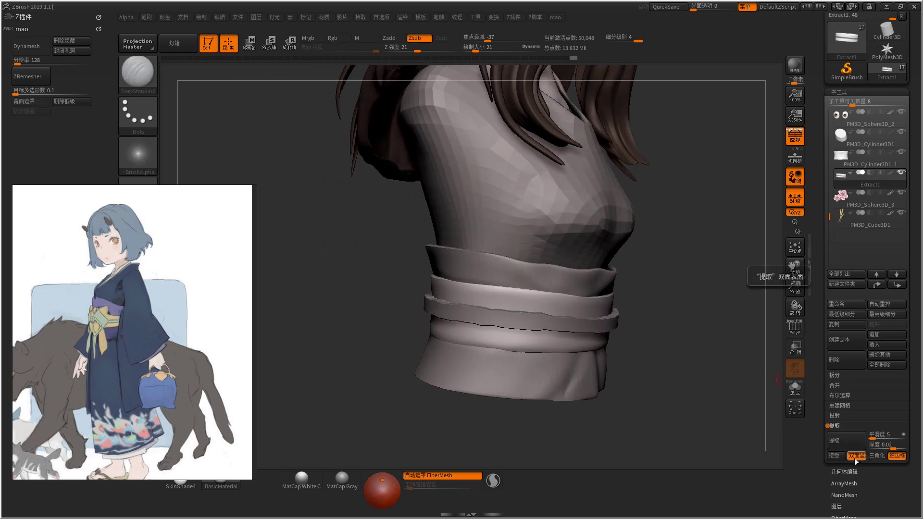
left_click(835, 456)
right_click_drag(721, 394, 623, 329)
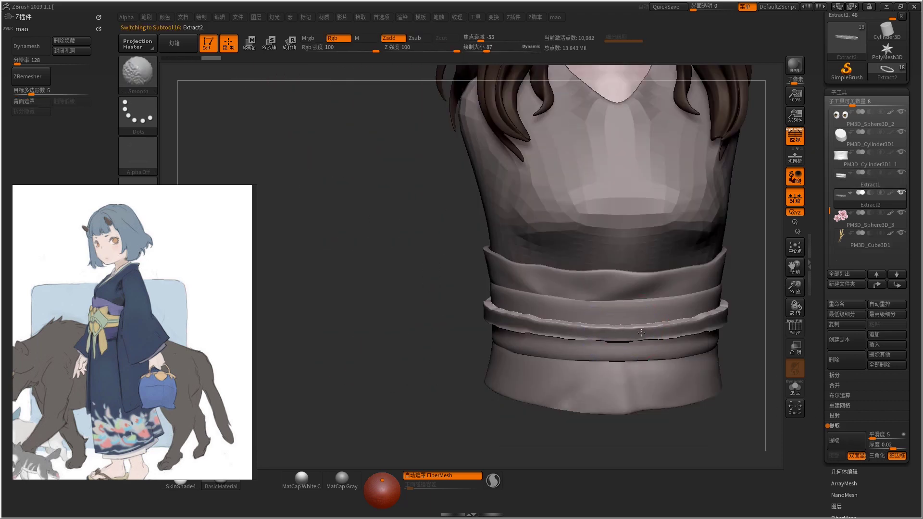
- Isolate the extracted ring, ZRemesh it at a target polygon count of 0.1 and subdivide it to level 2
key("ctrl+shift+s")
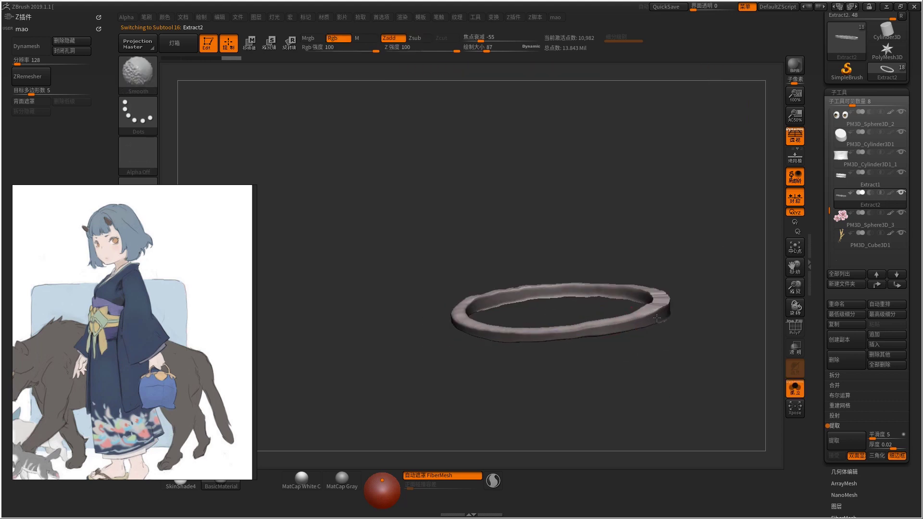
left_click_drag(50, 90, 1, 90)
left_click(31, 76)
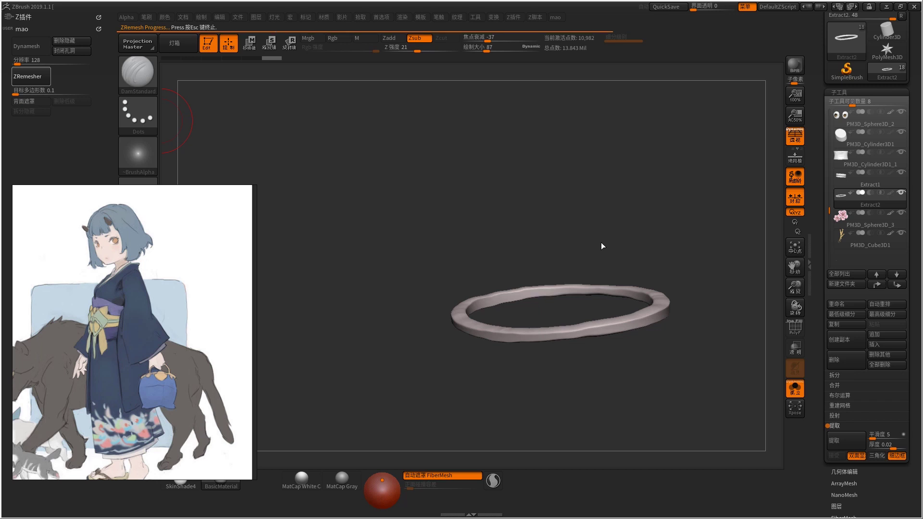
mouse_move(604, 268)
left_mouse_down()
mouse_move(625, 299)
mouse_move(602, 323)
left_mouse_up()
key("ctrl")
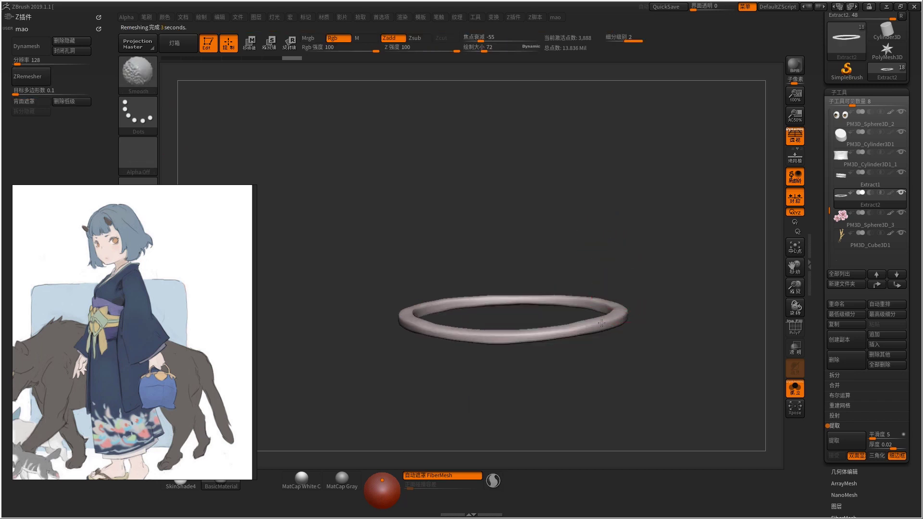
- Smooth the whole ring into a thin round cord and show the other parts again
left_click_drag(524, 333, 485, 337, "shift")
left_click_drag(596, 351, 603, 287)
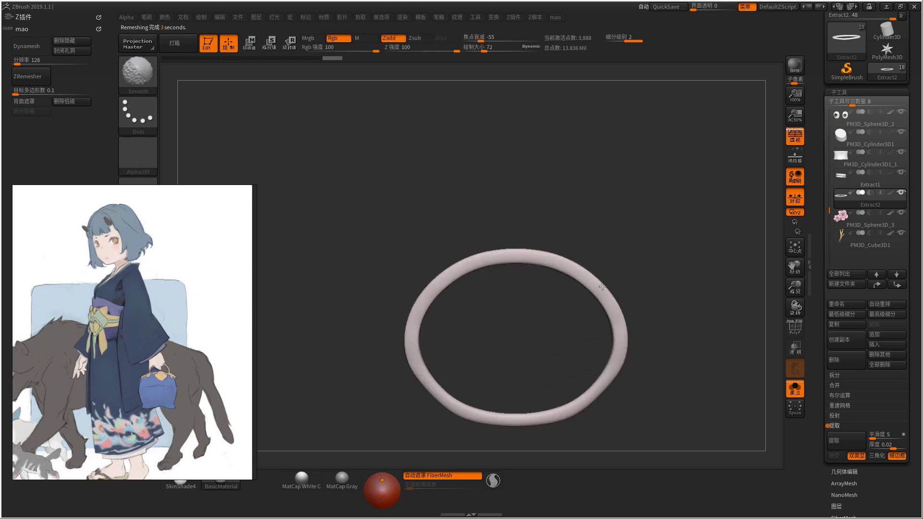
mouse_move(616, 338)
left_mouse_down("shift")
mouse_move(546, 367)
mouse_move(620, 337)
mouse_move(601, 375)
mouse_move(550, 246)
left_mouse_up("shift")
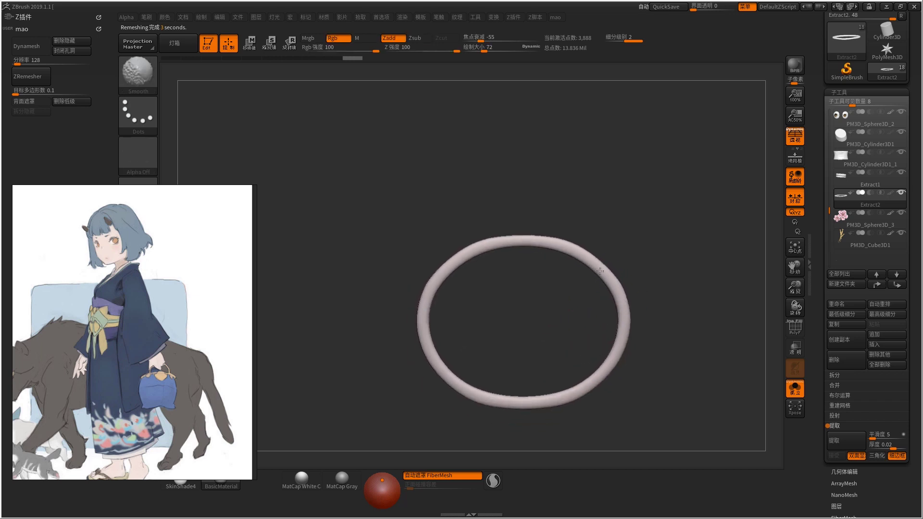
left_click(794, 389)
left_click_drag(697, 337, 541, 316)
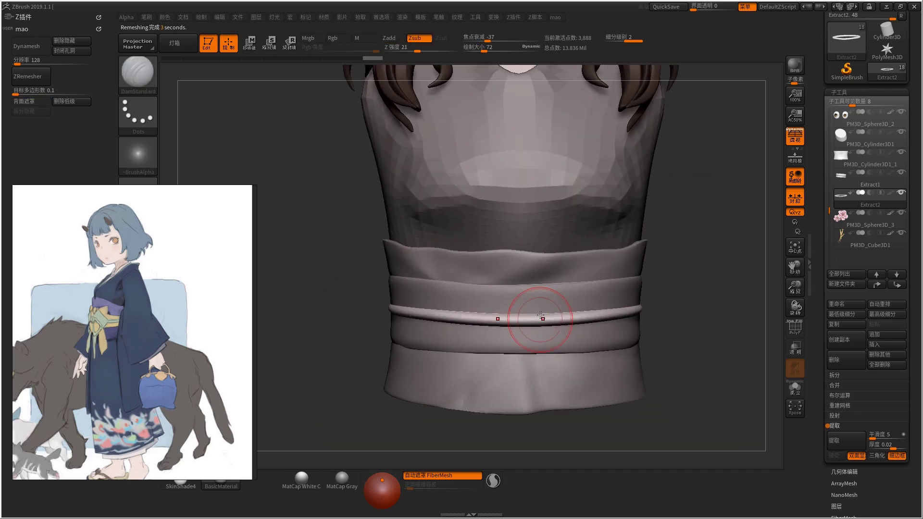
- Adjust the cord's size and position with the Transpose line so it sits snugly around the belt
key("w")
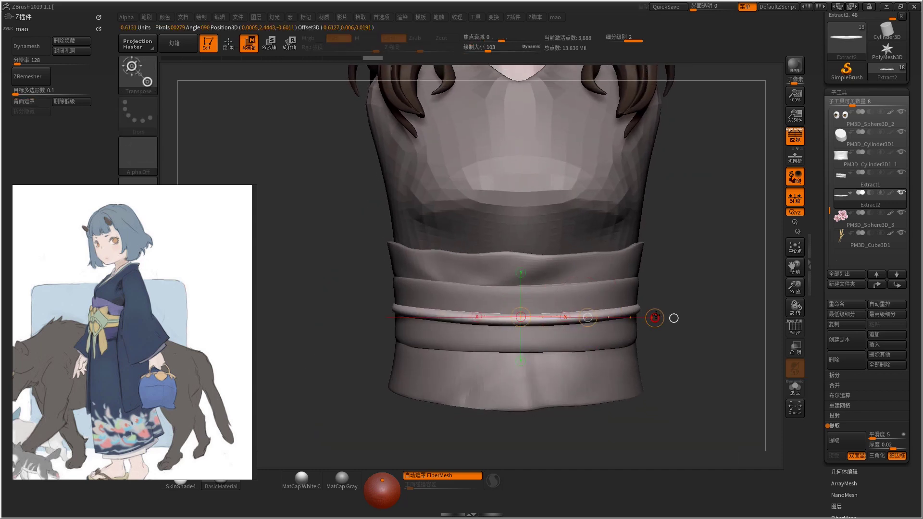
key("q")
left_click(558, 307, "alt")
left_click_drag(697, 312, 509, 321)
left_click(509, 321, "alt")
key("w")
mouse_move(433, 321)
left_mouse_down()
mouse_move(679, 312)
mouse_move(549, 313)
left_mouse_up()
key("q")
- Build up the belt cloth above and below the cord along the side with the Standard brush and smooth it
left_click(548, 307, "alt")
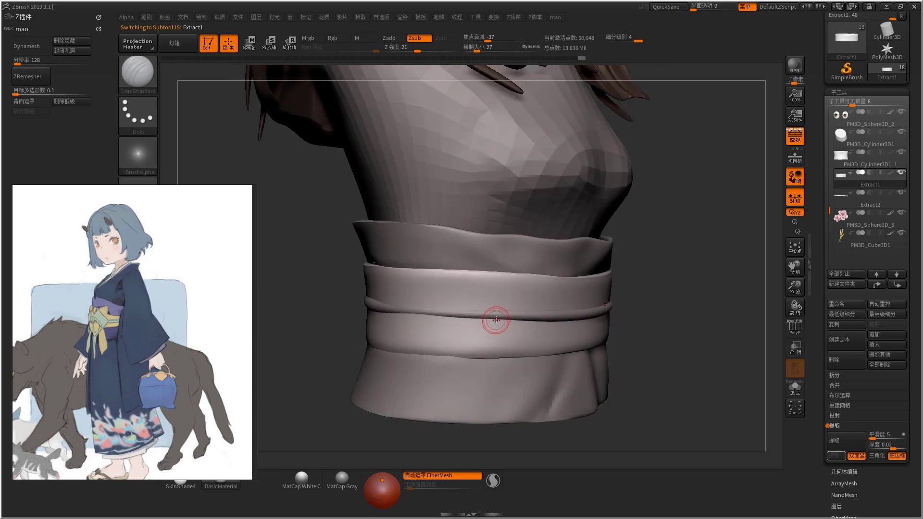
key("b")
key("s")
key("t")
key("space")
left_click_drag(432, 321, 487, 320)
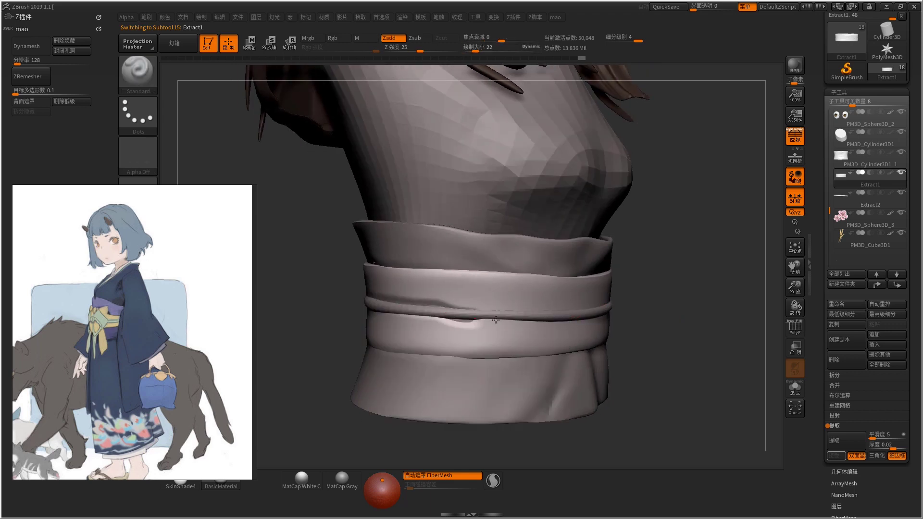
key("shift")
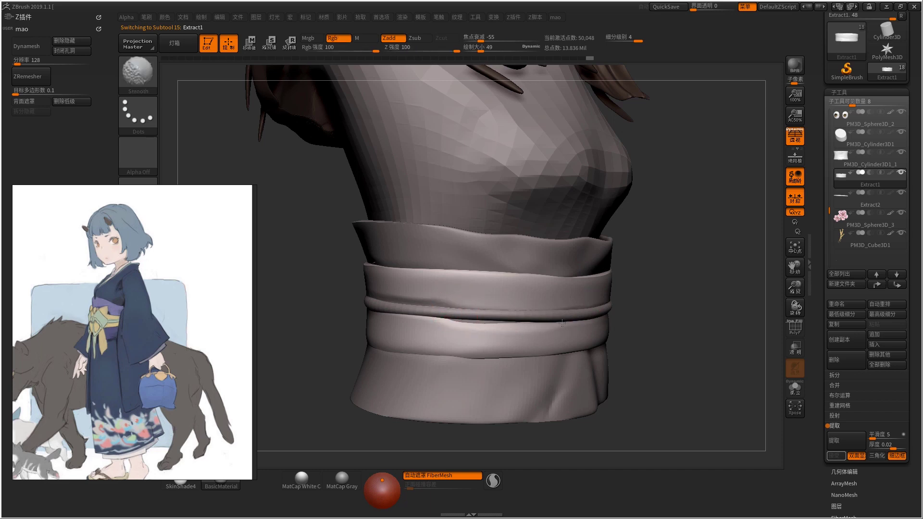
- Continue puffing out the belt cloth along the cord around the back and smooth the bulges
right_click_drag(523, 309, 423, 299)
mouse_move(500, 297)
right_mouse_down()
mouse_move(525, 298)
mouse_move(472, 311)
right_mouse_up()
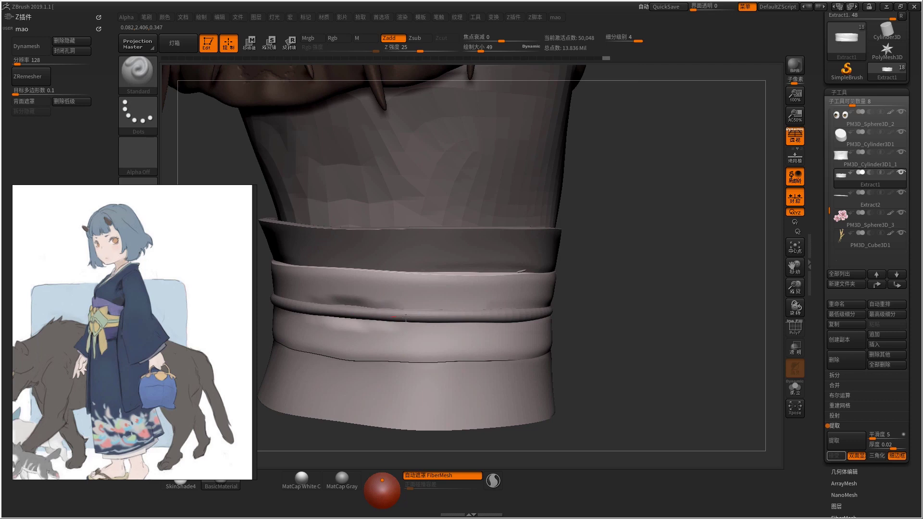
key("s")
left_click(354, 310)
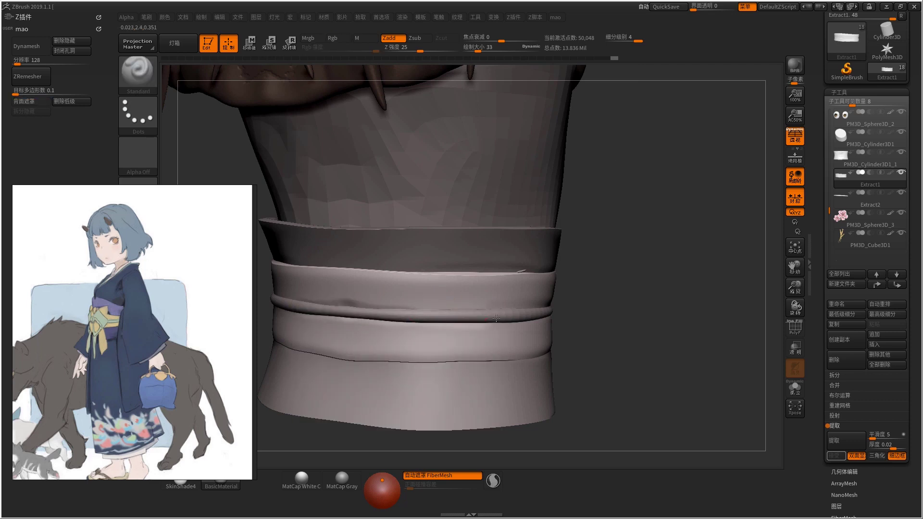
key("shift")
mouse_move(510, 319)
right_mouse_down()
mouse_move(546, 319)
mouse_move(533, 315)
mouse_move(550, 335)
mouse_move(682, 336)
mouse_move(584, 322)
mouse_move(607, 298)
mouse_move(500, 308)
right_mouse_up()
key("shift")
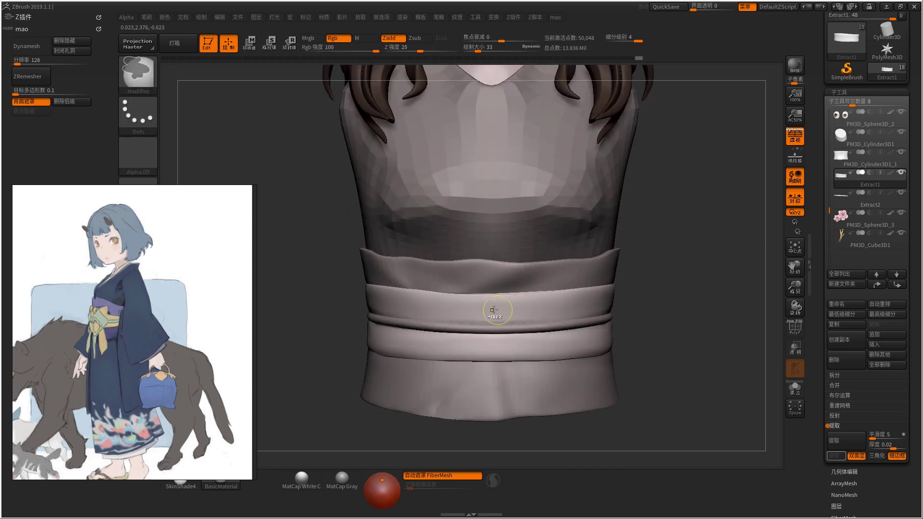
- Add diagonal cloth folds to the belt's front with ClayBuildup and smooth them
key("shift+alt+s")
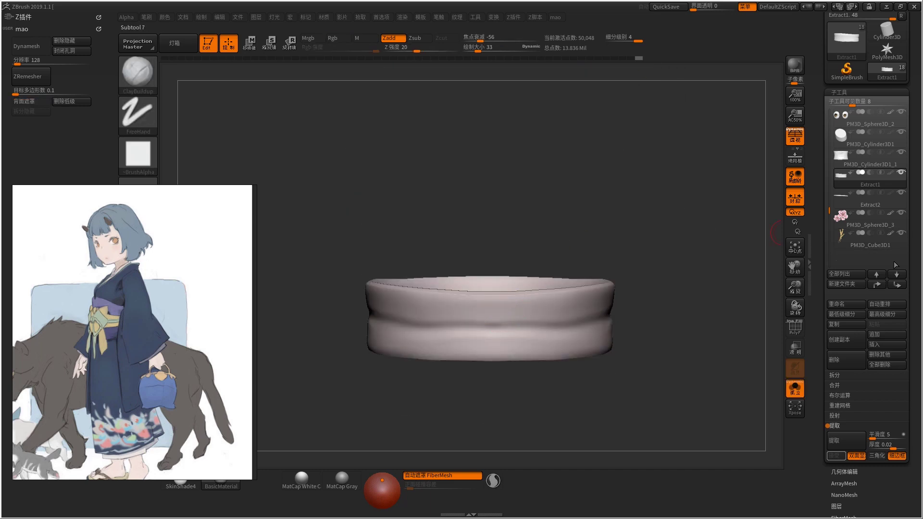
scroll(880, 331, "down", 5)
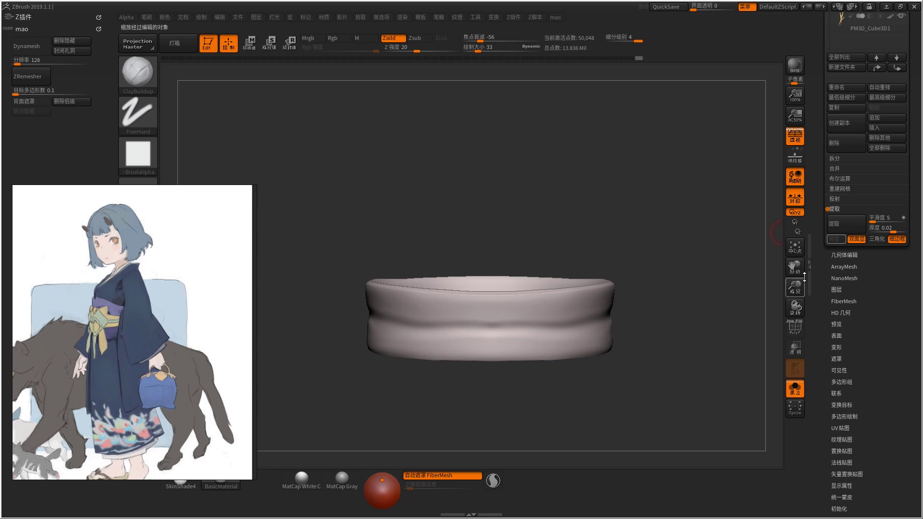
key("shift+alt+s")
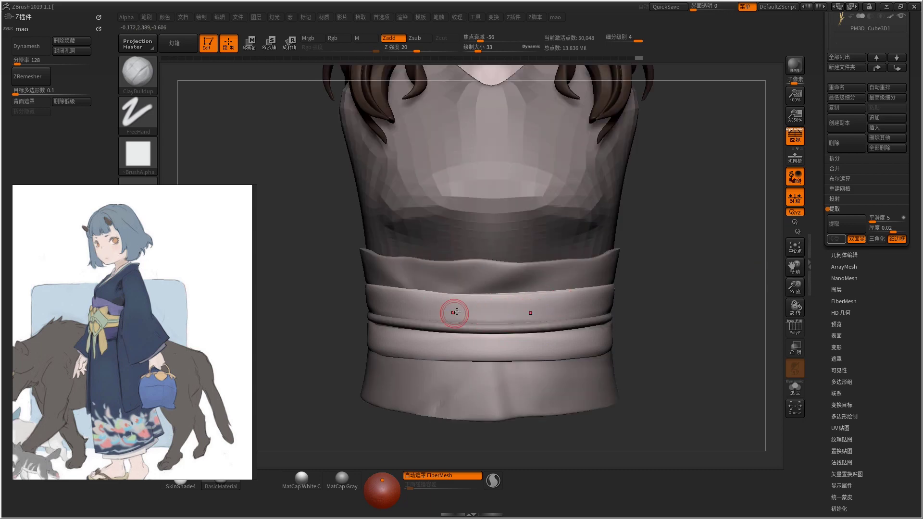
left_click_drag(472, 317, 432, 301)
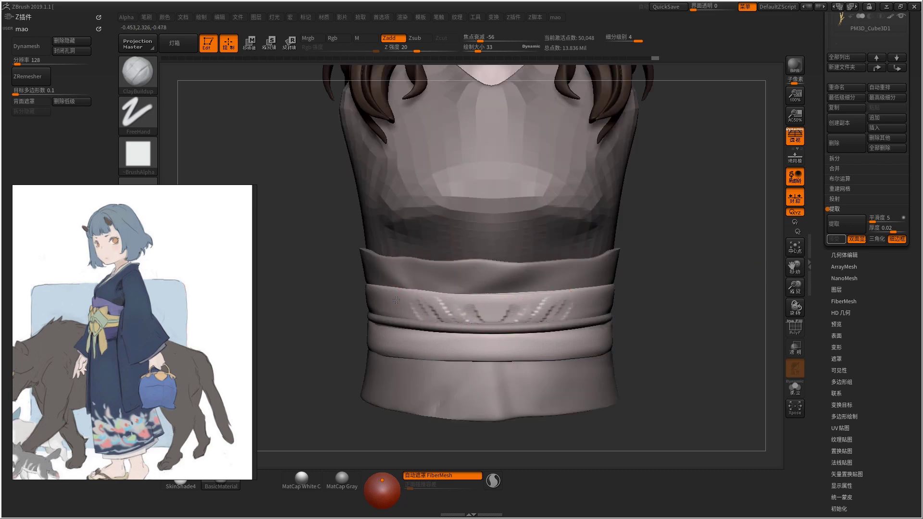
left_click_drag(427, 349, 485, 347, "shift")
key("space")
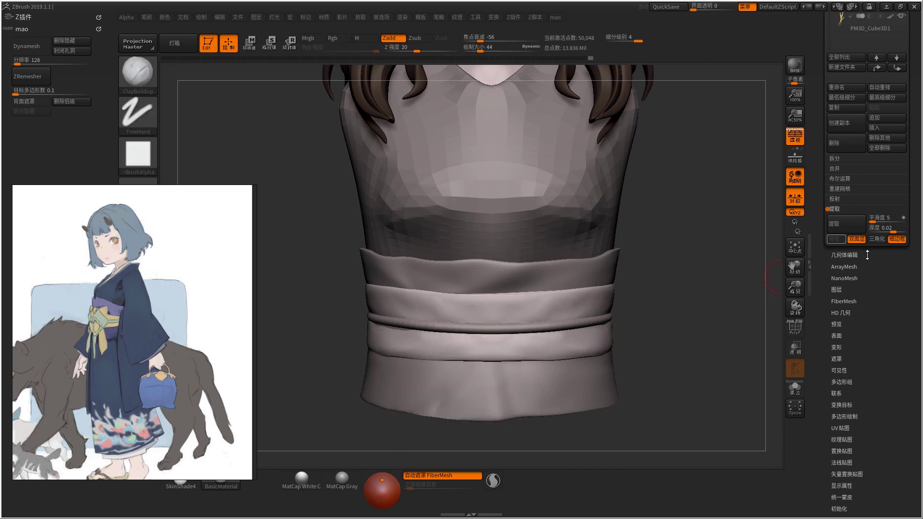
- Delete the belt mesh's lower subdivision levels in its geometry settings
left_click(849, 254)
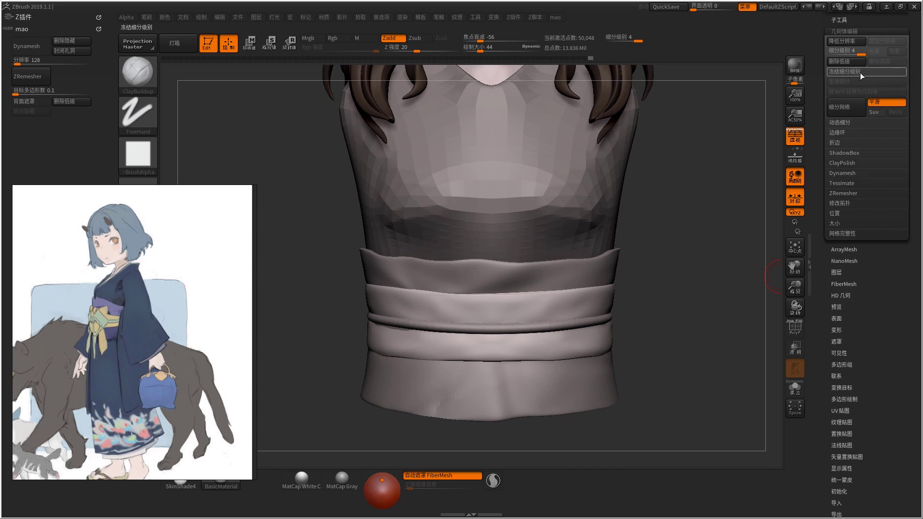
left_click_drag(740, 211, 754, 200, "shift")
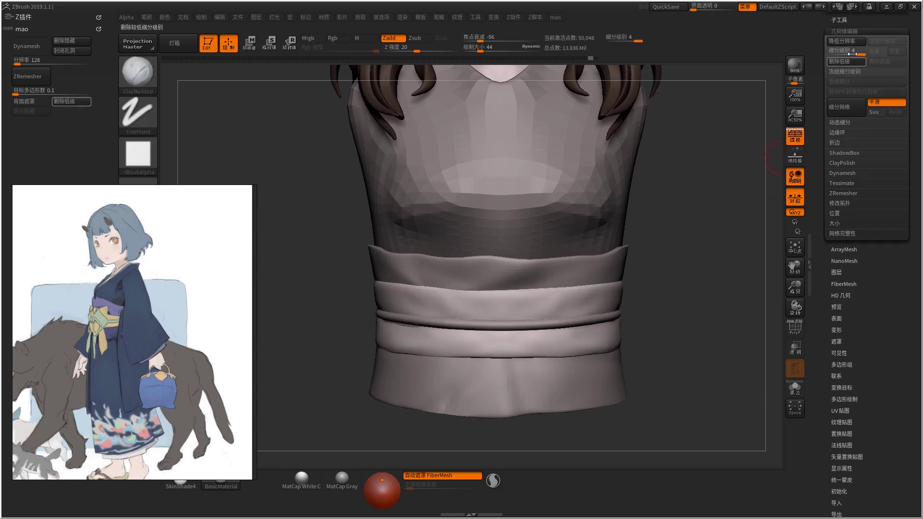
left_click(846, 61)
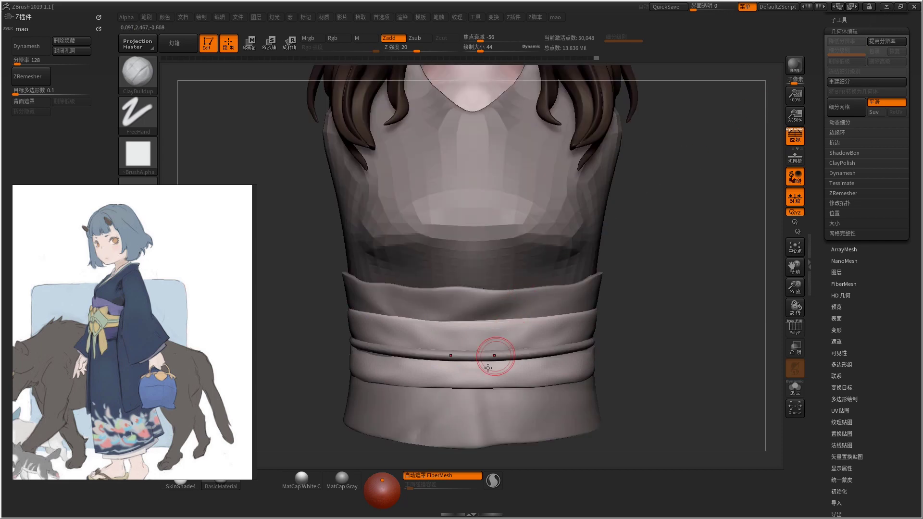
- Find the SK_Ribbon insert brush in the file browser and load it into ZBrush
key("super")
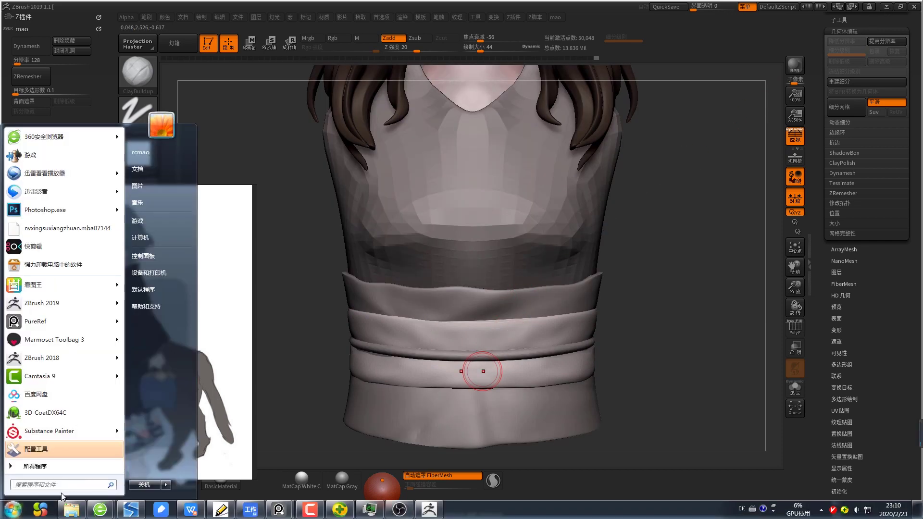
left_click(71, 509)
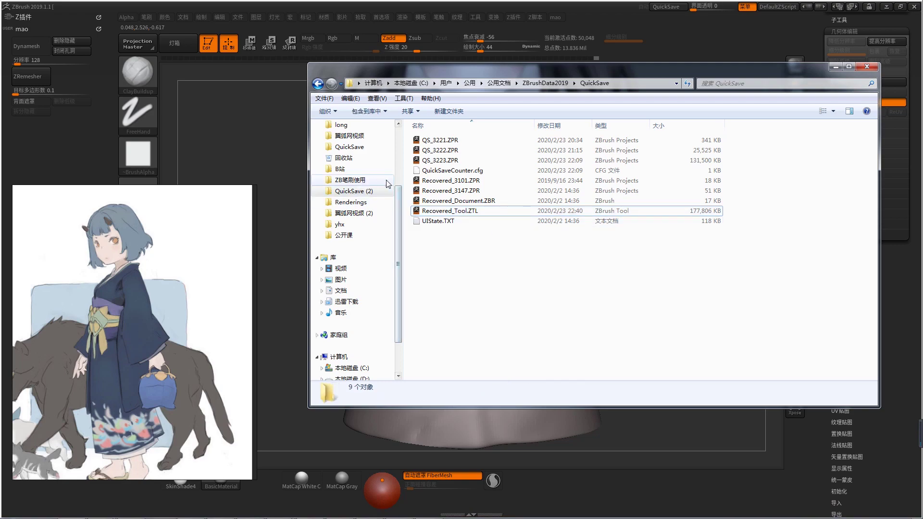
scroll(394, 164, "up", 3)
left_click(367, 151)
left_click_drag(876, 164, 869, 326)
left_click_drag(522, 175, 280, 324)
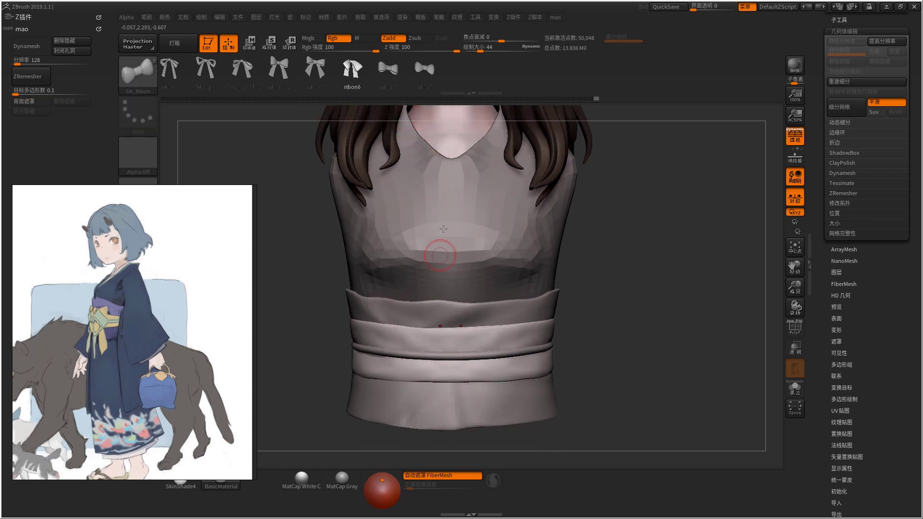
- Insert the ribon6 bow at the centre front of the belt and enlarge it over the cord
left_click(462, 307, "alt")
key("shift+s")
key("Down")
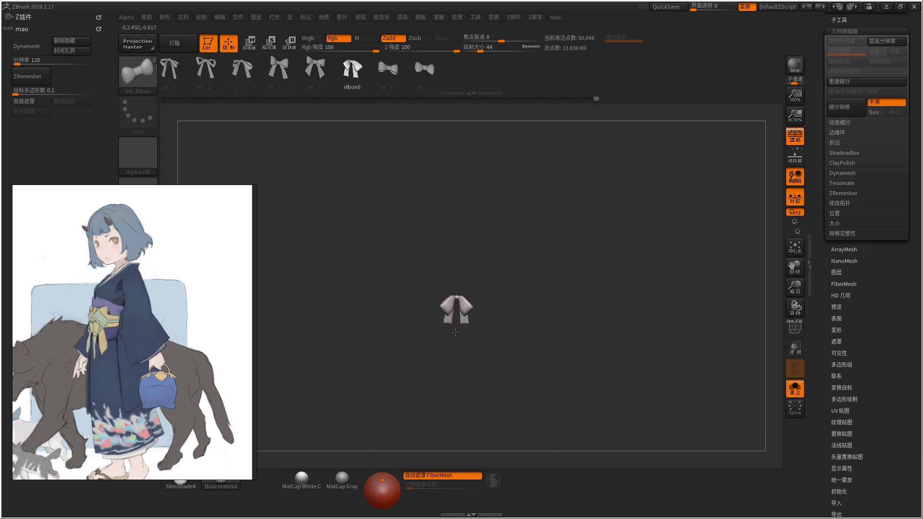
key("ctrl+shift+s")
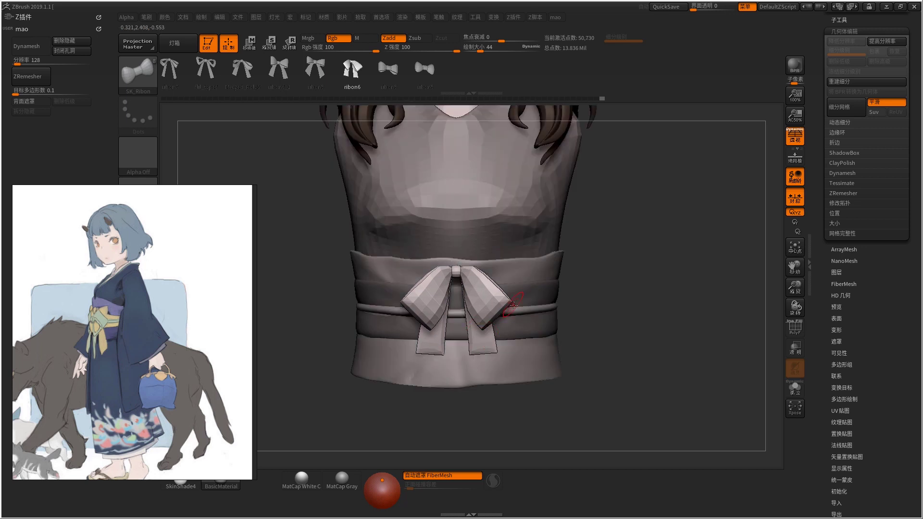
key("ctrl")
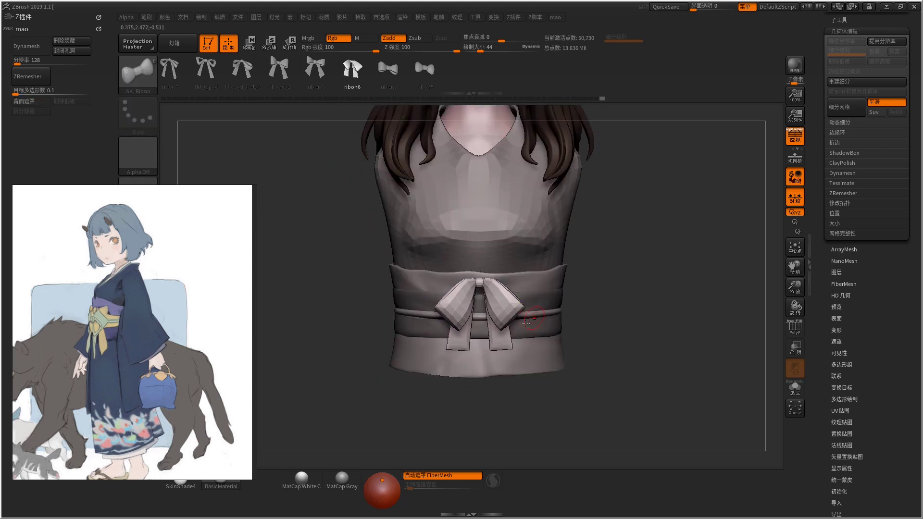
key("Down")
key("ctrl+shift+s")
key("Up")
key("ctrl+shift+s")
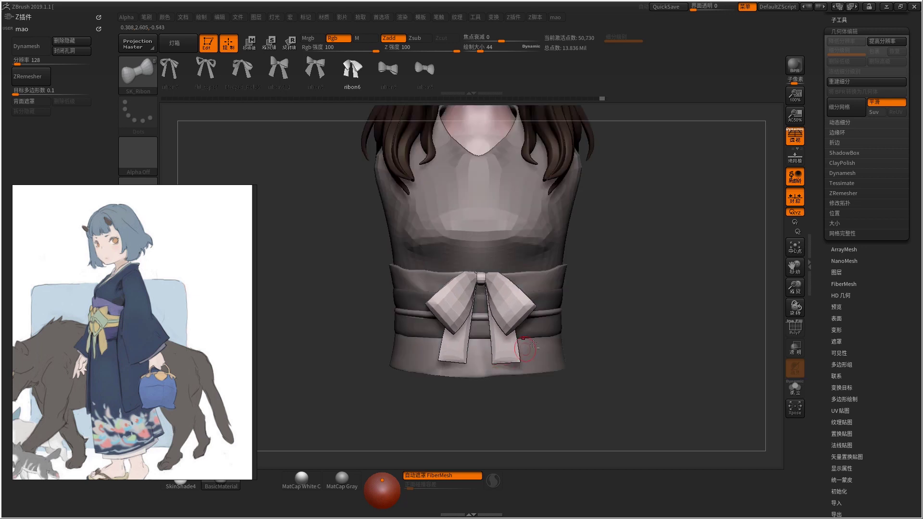
- Isolate the bow's polygroups and split the bow from the belt into its own subtool
key("w")
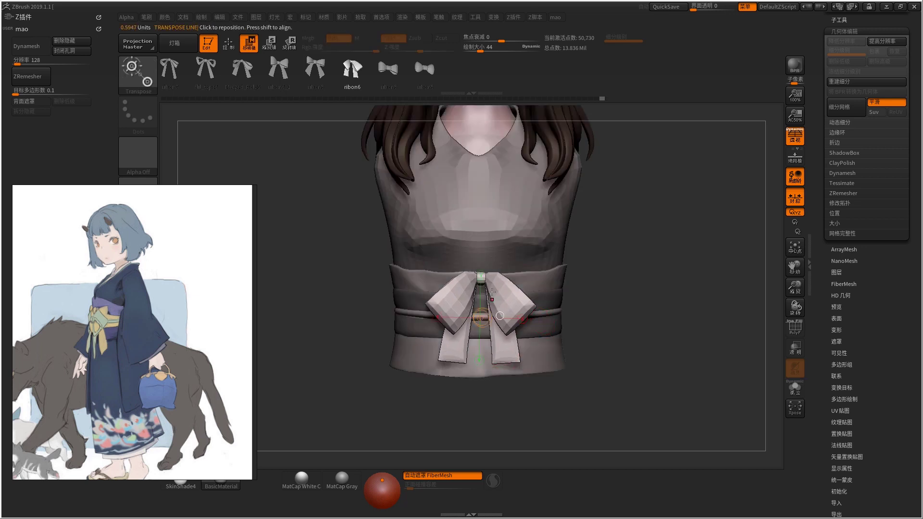
key("shift+f")
key("shift+f")
key("ctrl+shift+s")
mouse_move(677, 251)
left_mouse_down()
mouse_move(628, 308)
mouse_move(612, 268)
left_mouse_up()
key("shift+f")
key("q")
left_click(399, 305, "ctrl+shift")
left_click_drag(399, 305, 428, 255)
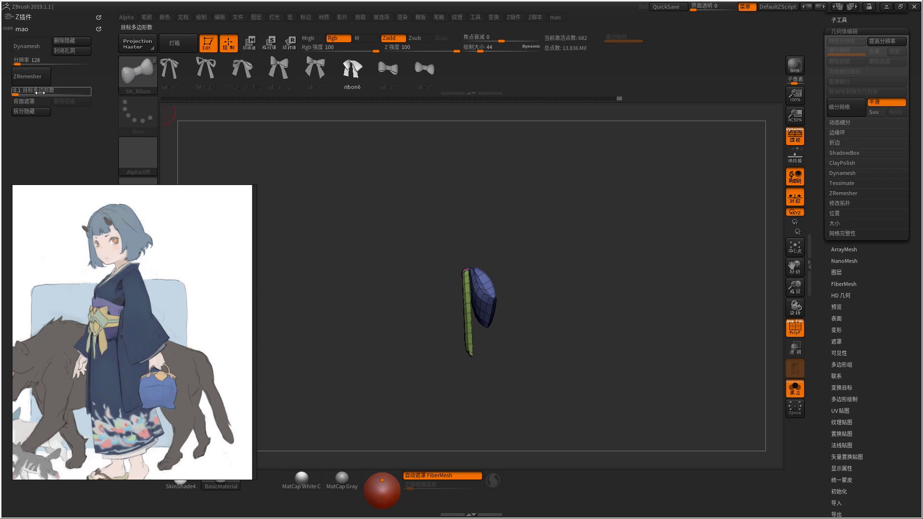
left_click(32, 113)
- Position the bow with its knot on the cord and subdivide it to level 4
mouse_move(577, 240)
left_mouse_down("shift")
mouse_move(515, 269)
mouse_move(507, 334)
left_mouse_up("shift")
key("w")
key("q")
mouse_move(337, 298)
left_mouse_down()
mouse_move(592, 295)
mouse_move(552, 237)
mouse_move(532, 297)
mouse_move(542, 283)
mouse_move(475, 257)
left_mouse_up()
key("ctrl+d")
key("ctrl+d")
key("shift+f")
scroll(475, 257, "up", 3)
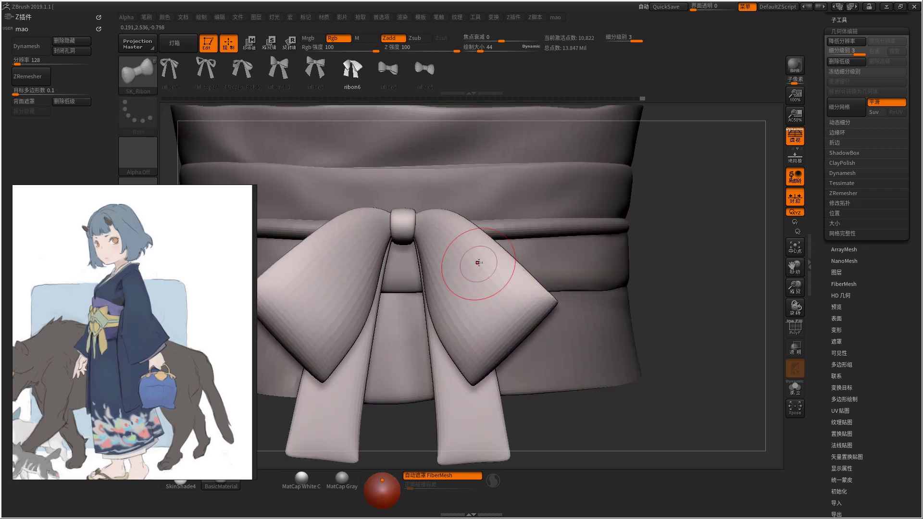
key("ctrl+d")
scroll(482, 270, "down", 3)
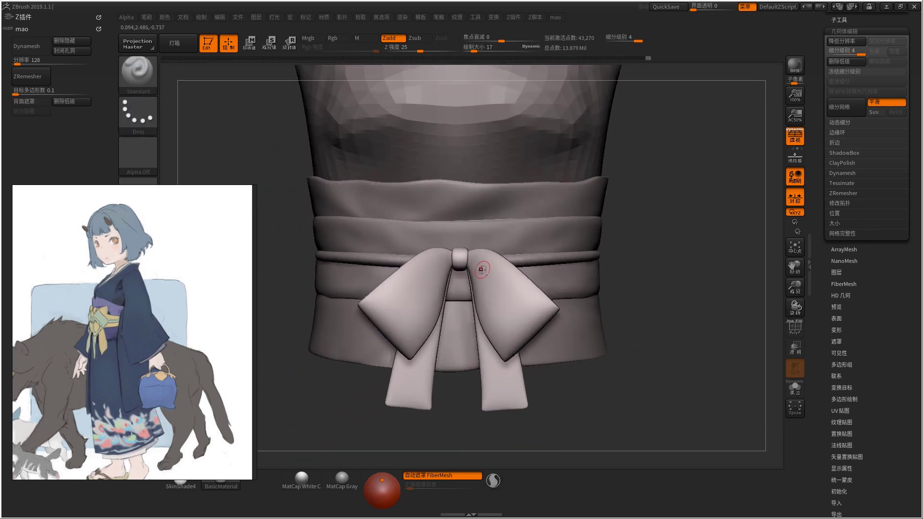
- Sculpt cloth folds into both bow loops with the Standard brush and smooth them
key("]")
mouse_move(500, 279)
left_mouse_down()
mouse_move(530, 327)
mouse_move(527, 287)
mouse_move(539, 310)
left_mouse_up()
mouse_move(429, 270)
left_mouse_down()
mouse_move(360, 308)
mouse_move(404, 298)
mouse_move(402, 347)
left_mouse_up()
mouse_move(450, 286)
left_mouse_down()
mouse_move(452, 269)
mouse_move(403, 283)
left_mouse_up()
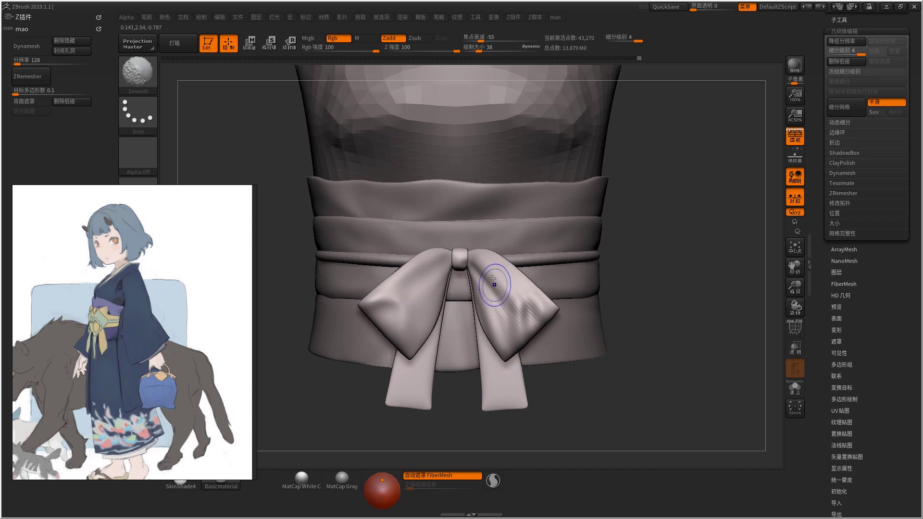
- Mask the whole bow except its right tail
key("w")
right_click_drag(505, 308, 471, 315, "alt")
left_click(441, 304, "alt")
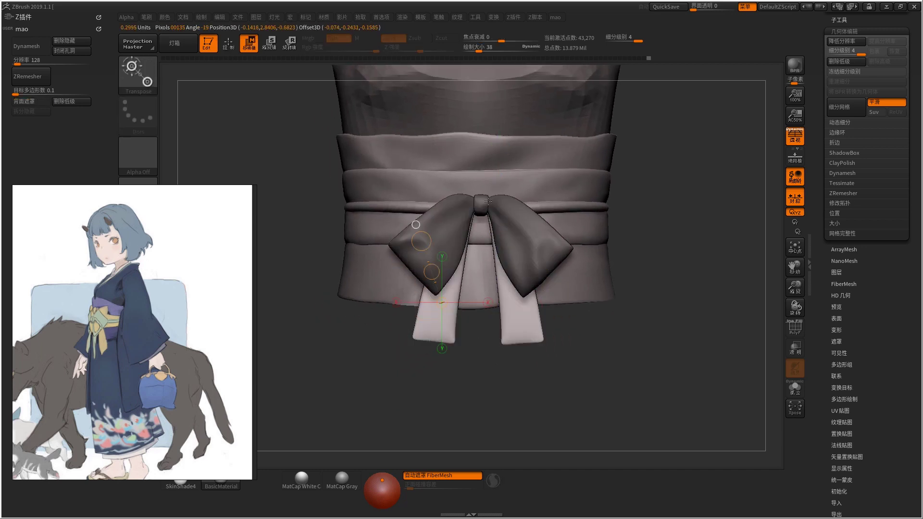
key("ctrl+shift+s")
key("ctrl+shift+s")
left_click_drag(691, 123, 476, 385, "ctrl")
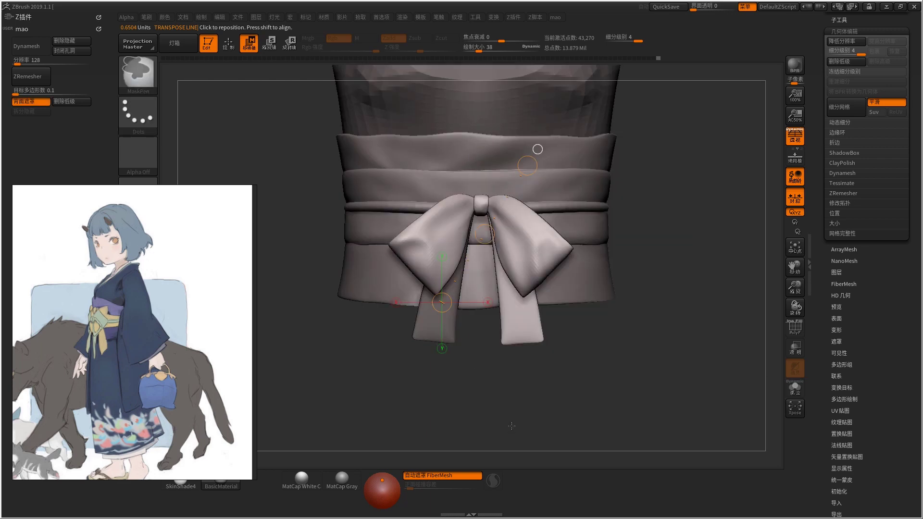
left_click(527, 318, "ctrl")
key("q")
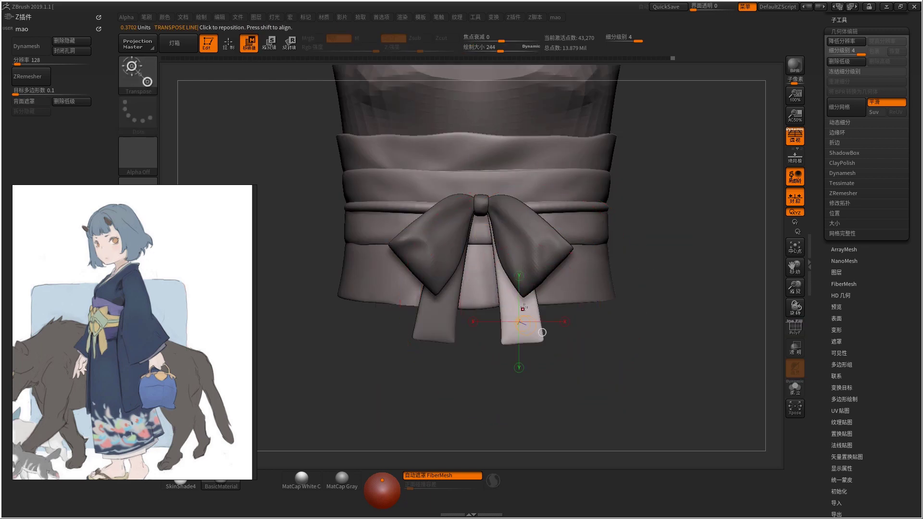
- Pull the right tail longer with the Move brush and mask the rest of the bow again
key("b")
key("m")
key("v")
left_click_drag(521, 306, 520, 348)
key("bracketleft")
left_click_drag(680, 187, 360, 284, "ctrl")
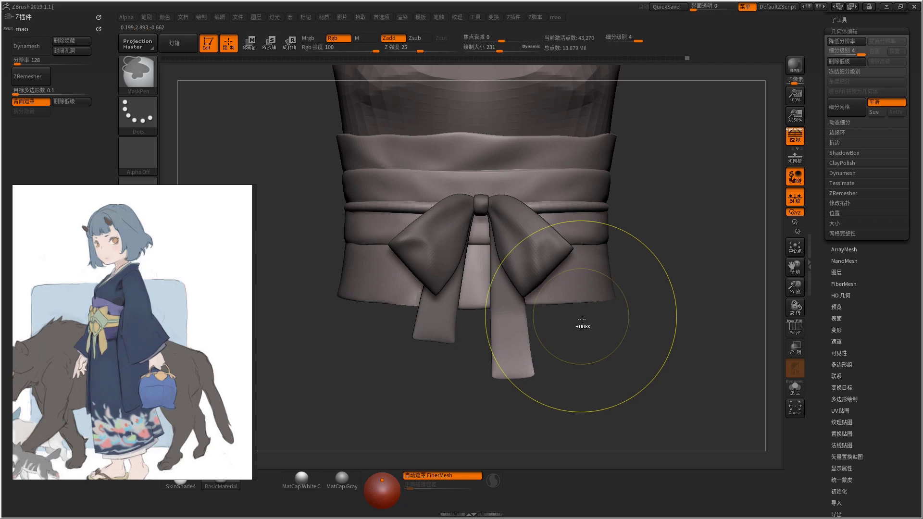
left_click(519, 316, "ctrl")
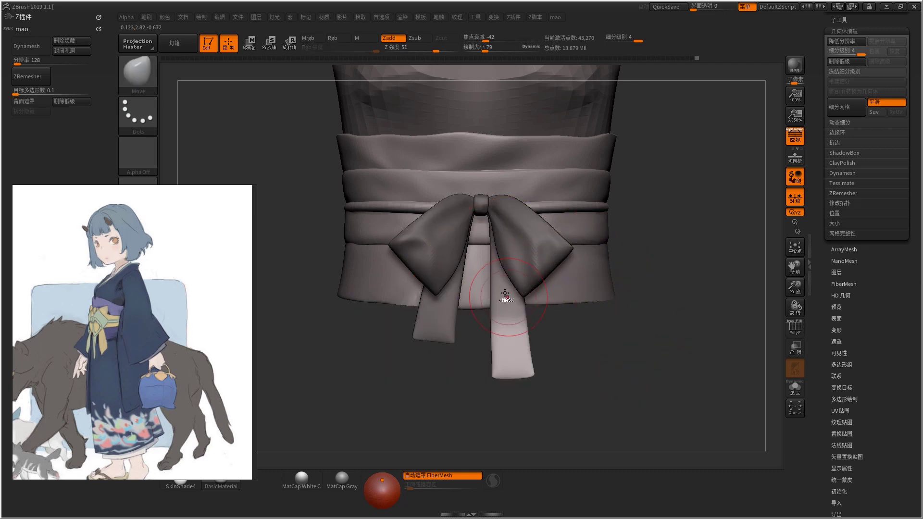
- Isolate the bow and mask the upper part of the right tail, leaving its lower part free
key("w")
left_click_drag(497, 331, 502, 379)
key("r")
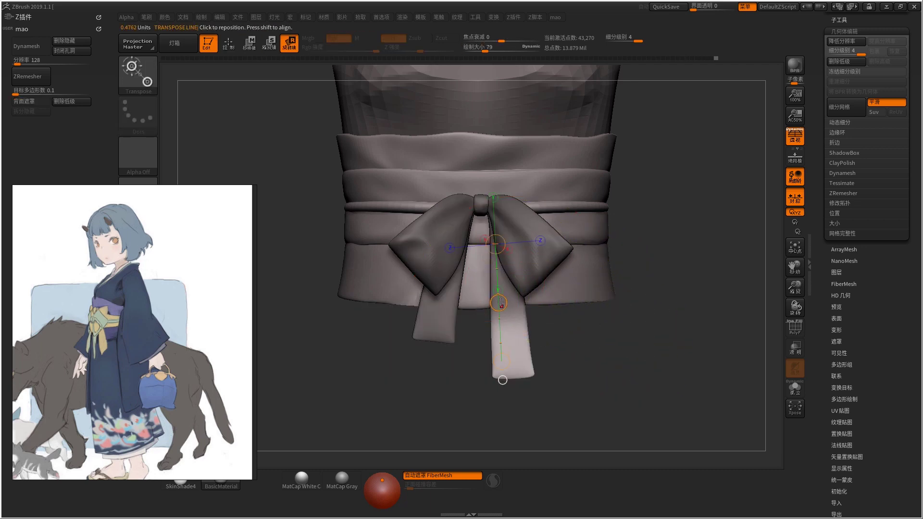
key("shift+ctrl+s")
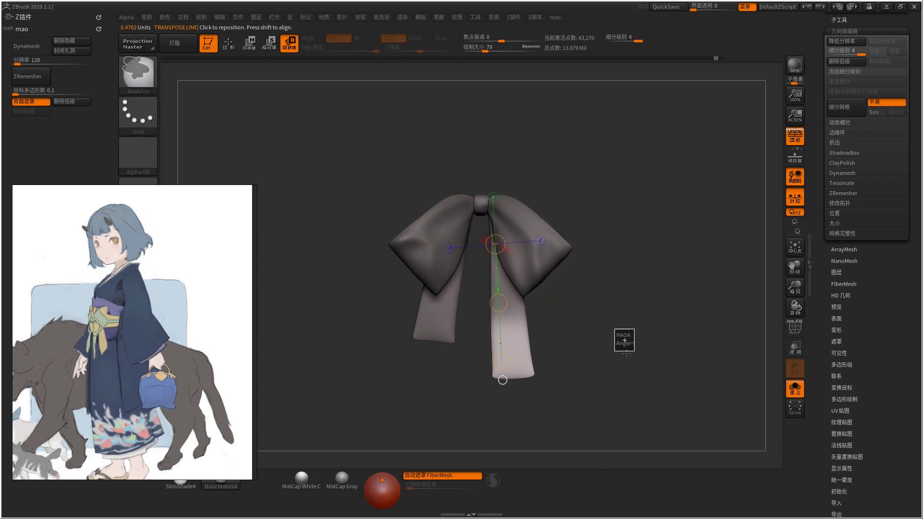
key("q")
key("shift+ctrl+b")
left_click_drag(535, 160, 541, 283, "ctrl")
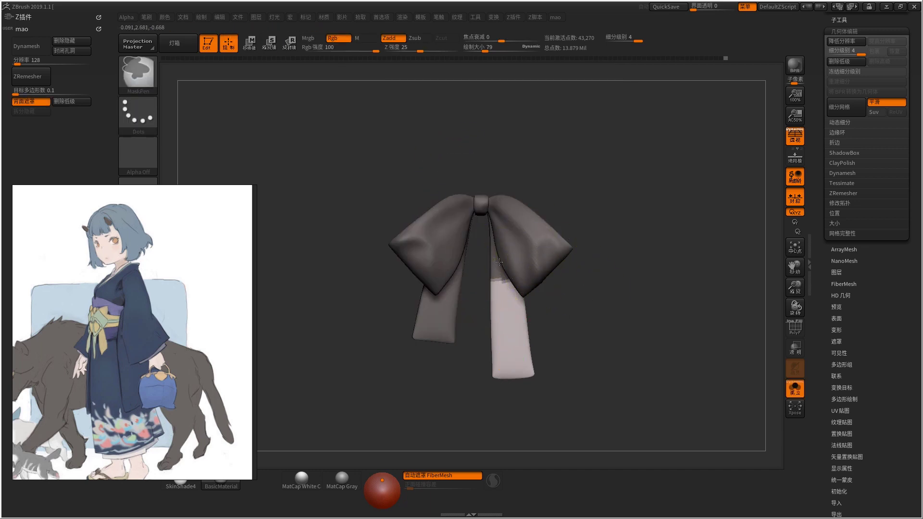
key("ctrl+i")
key("ctrl+i")
- Rotate the unmasked lower part of the right tail around its length with the Transpose line
key("w")
left_click(503, 284)
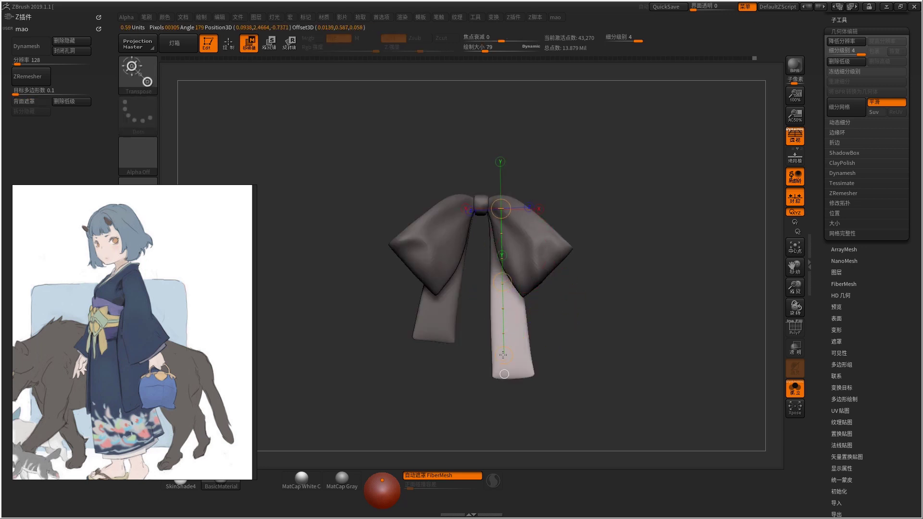
key("r")
left_click_drag(502, 278, 524, 202)
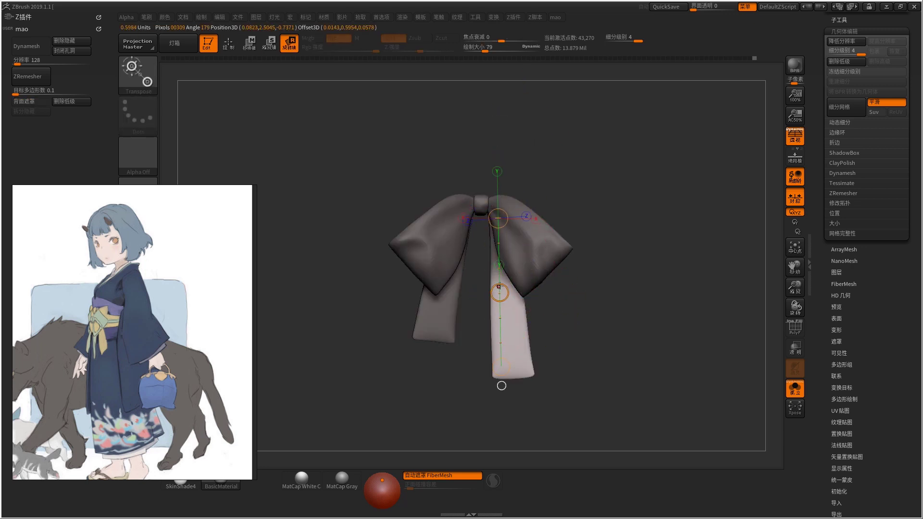
left_click_drag(551, 74, 552, 66)
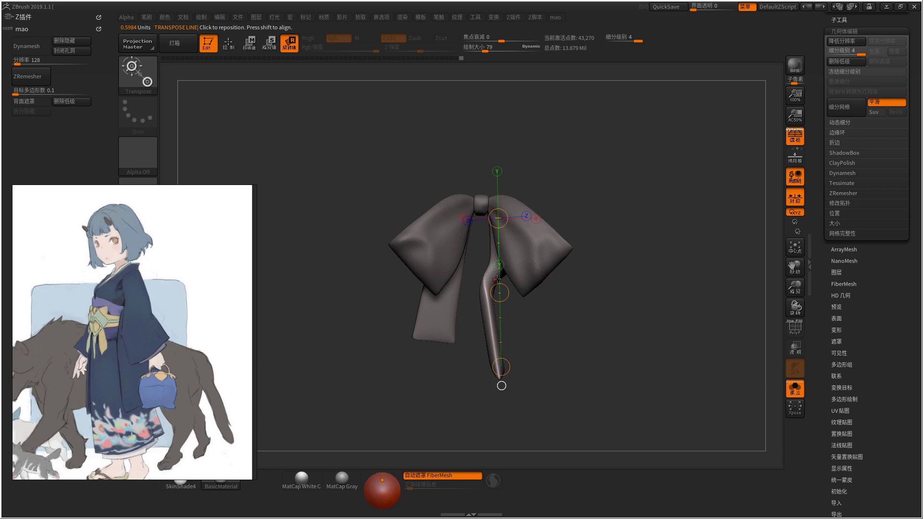
- Realign the rotated tail under the bow with the Move brush
key("q")
key("b")
key("m")
key("v")
key("space")
left_click(519, 326, "ctrl")
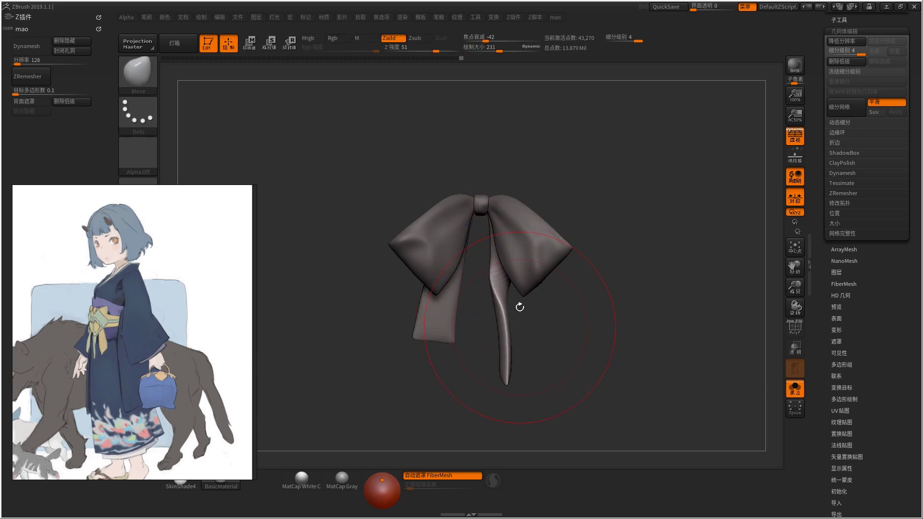
- Twist the lower part of the right tail further so its flat side faces front
key("w")
left_click_drag(497, 219, 501, 385)
key("r")
key("q")
key("space")
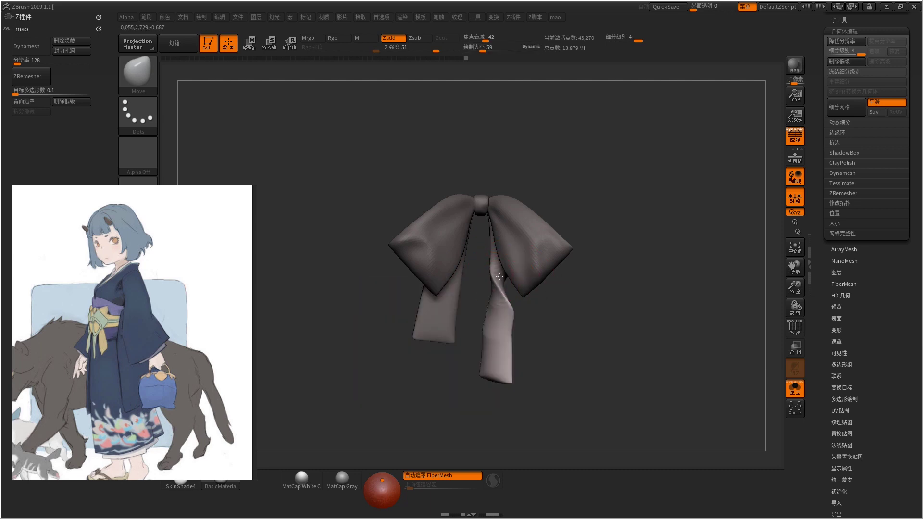
- Mask the rest of the bow and smooth the right tail around its twist
left_click_drag(556, 319, 508, 275)
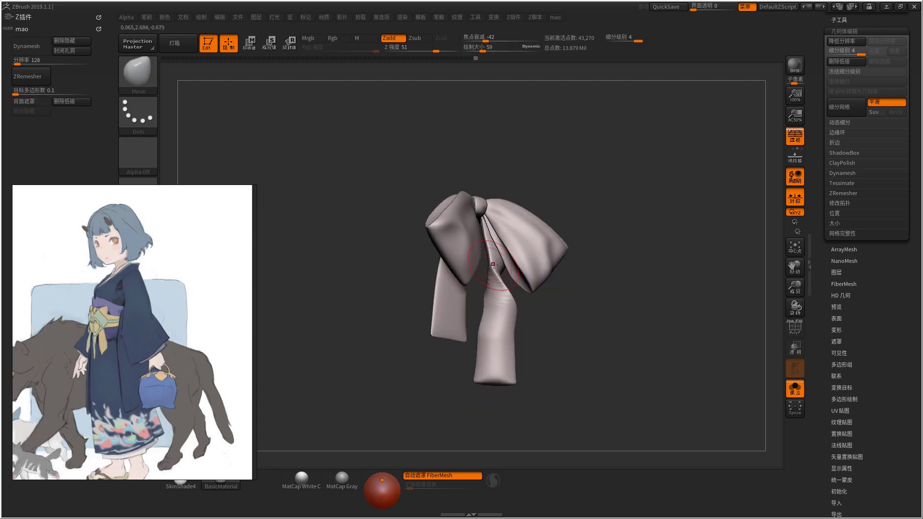
left_click(491, 266, "ctrl")
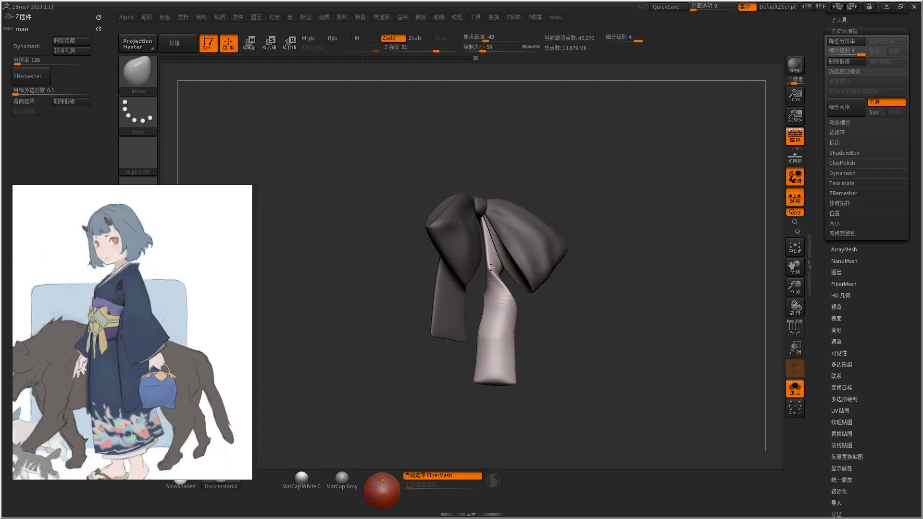
key("shift")
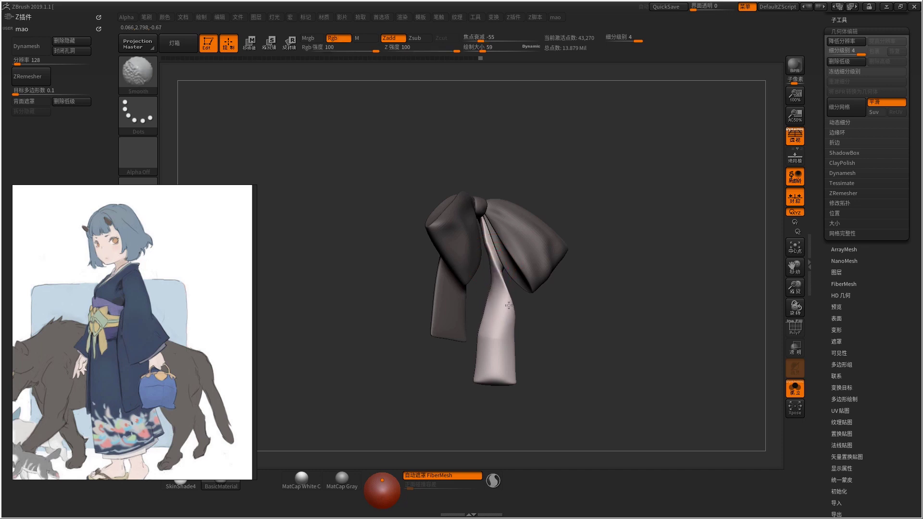
left_click_drag(490, 366, 504, 324, "shift")
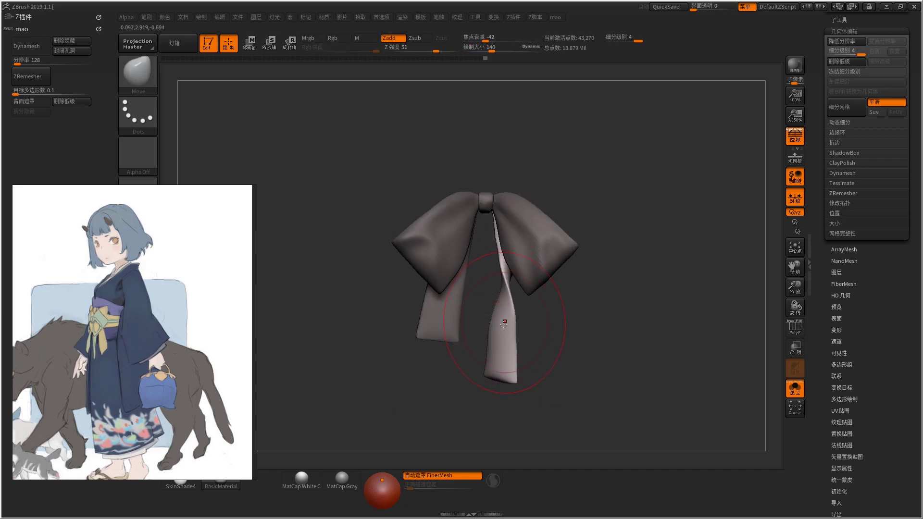
- Bend the twisted right tail into a gentle outward curve with the Move brush at varying sizes
key("bracketleft")
key("bracketleft")
key("bracketleft")
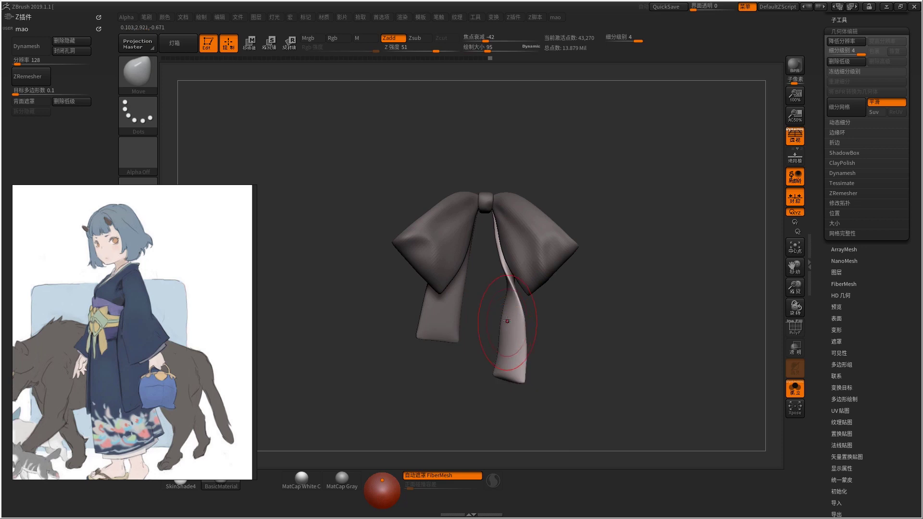
key("bracketright")
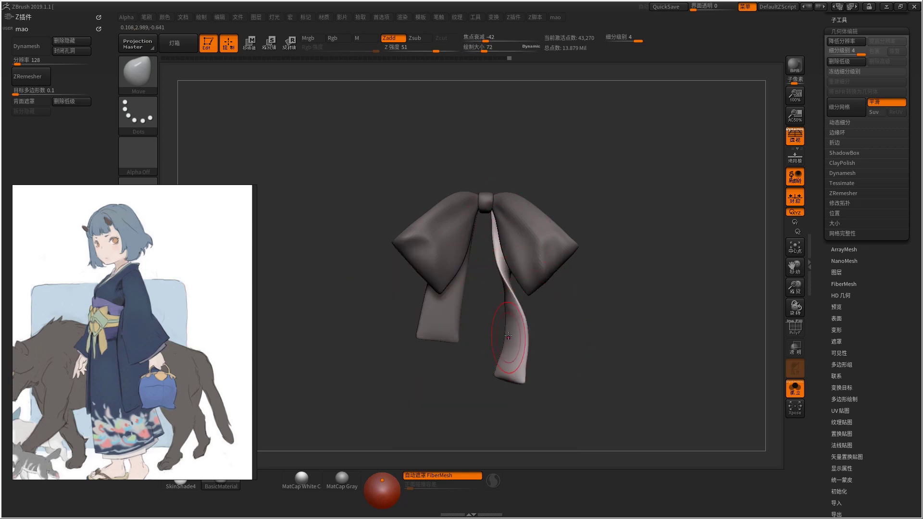
- Refine the lower flat face of the right tail with the Standard brush and smooth it
key("b")
key("s")
key("t")
right_click_drag(509, 341, 518, 314)
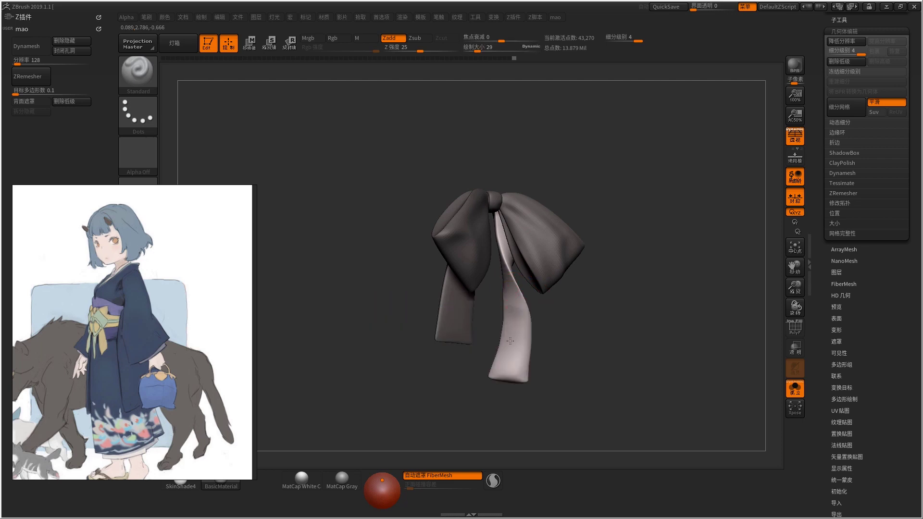
key("shift")
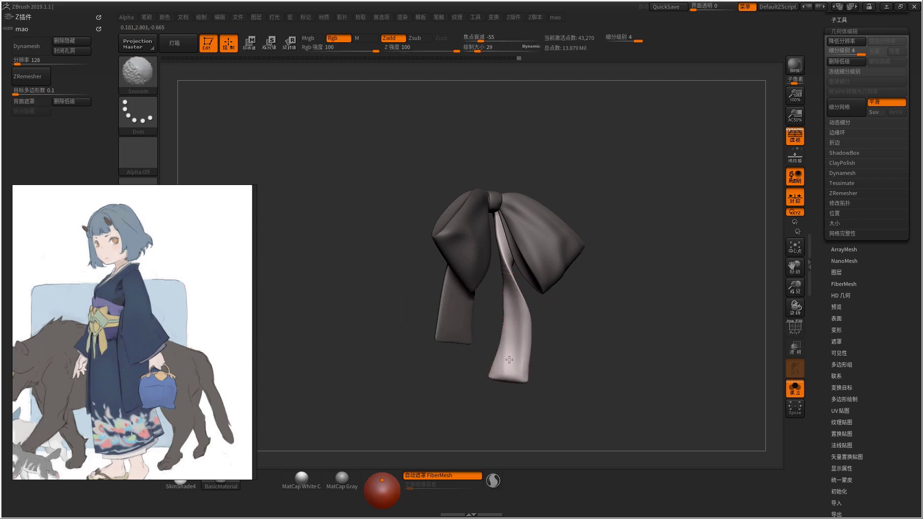
right_click_drag(509, 359, 519, 328)
- Reshape the right tail's twist and lower end with the Move brush at varying sizes, smoothing the narrow part
key("space")
left_click_drag(519, 328, 500, 328)
right_click_drag(510, 332, 518, 307)
key("space")
left_click_drag(518, 307, 505, 308)
key("space")
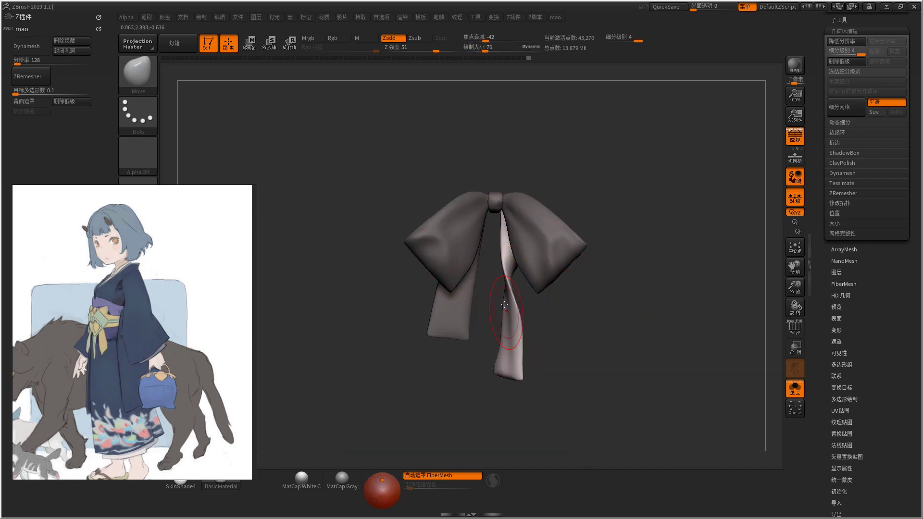
right_click_drag(518, 301, 517, 279)
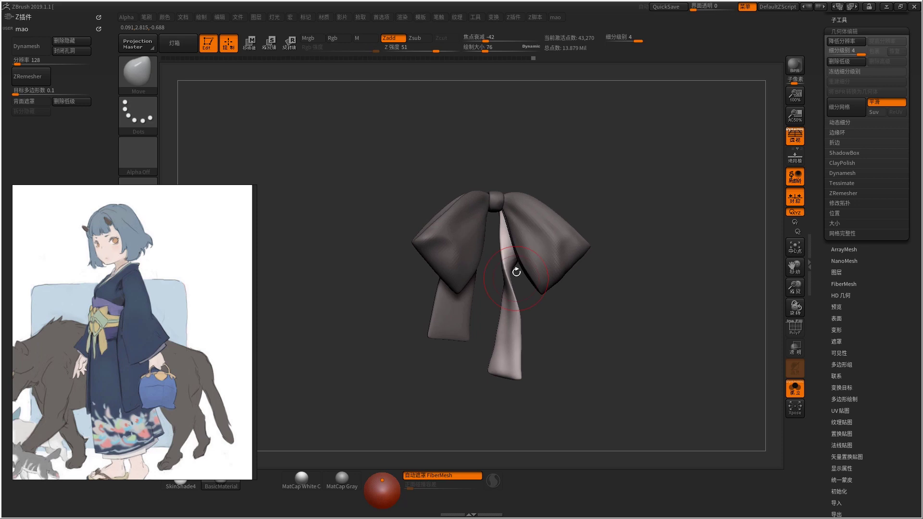
key("space")
key("shift")
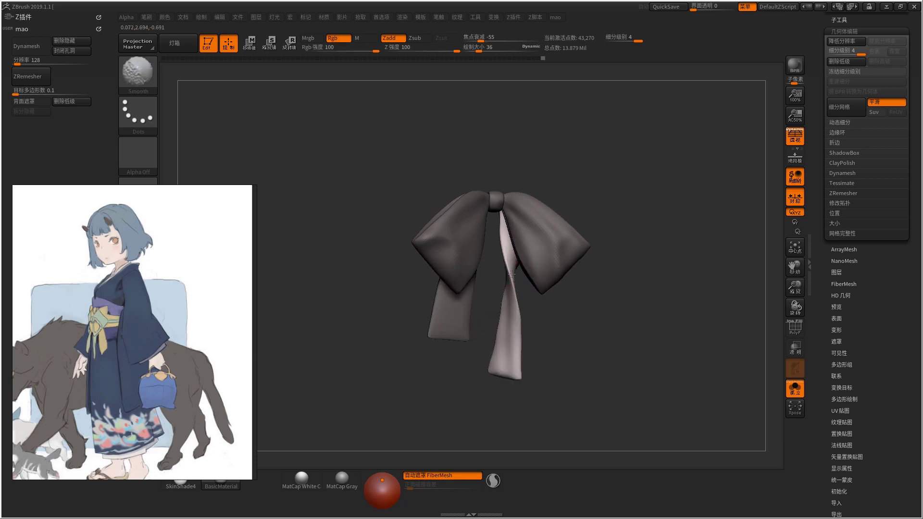
key("space")
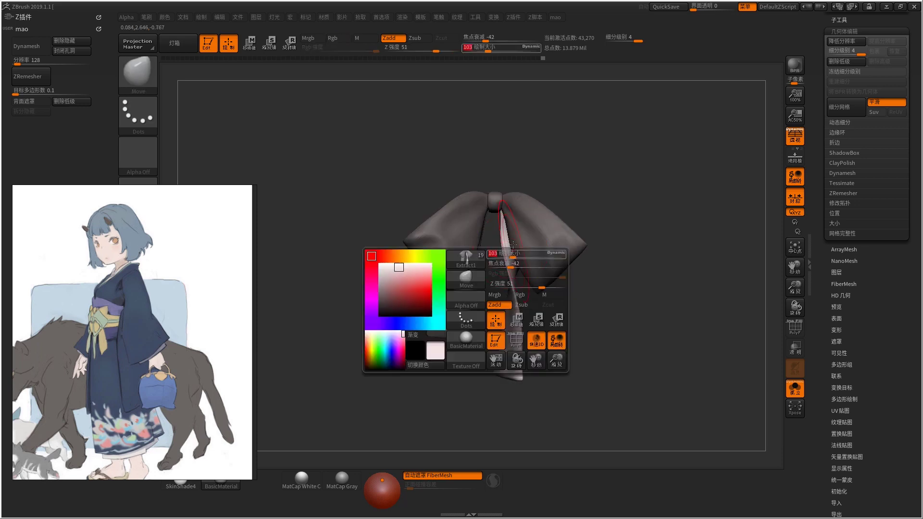
- Mask the whole bow except the left tail
right_click_drag(480, 312, 457, 323)
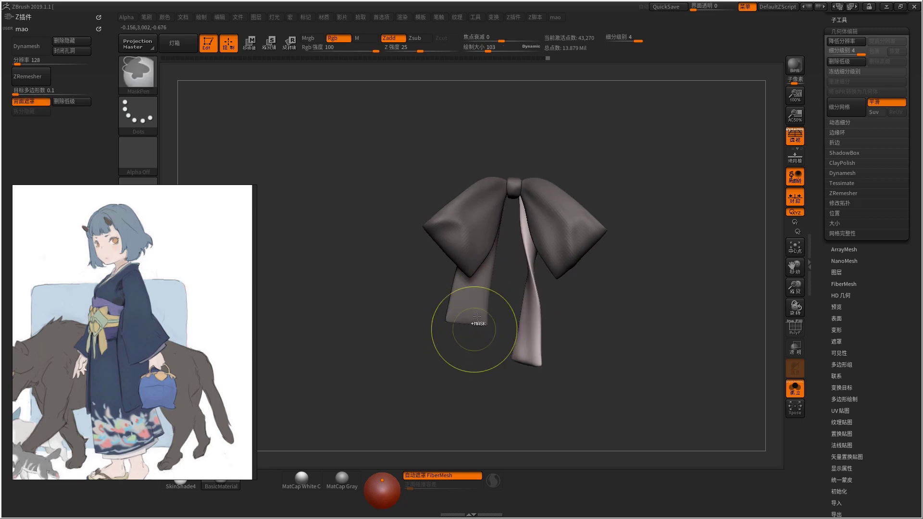
key("w")
left_click(473, 337, "ctrl")
left_click(476, 286, "ctrl")
key("q")
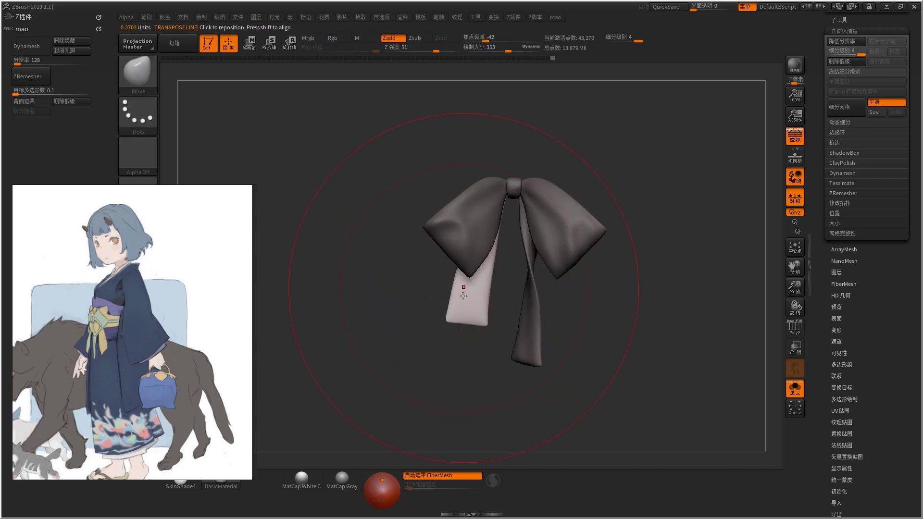
- Lengthen the left tail and curve its lower end outward with the Move brush, smoothing the bend
key("space")
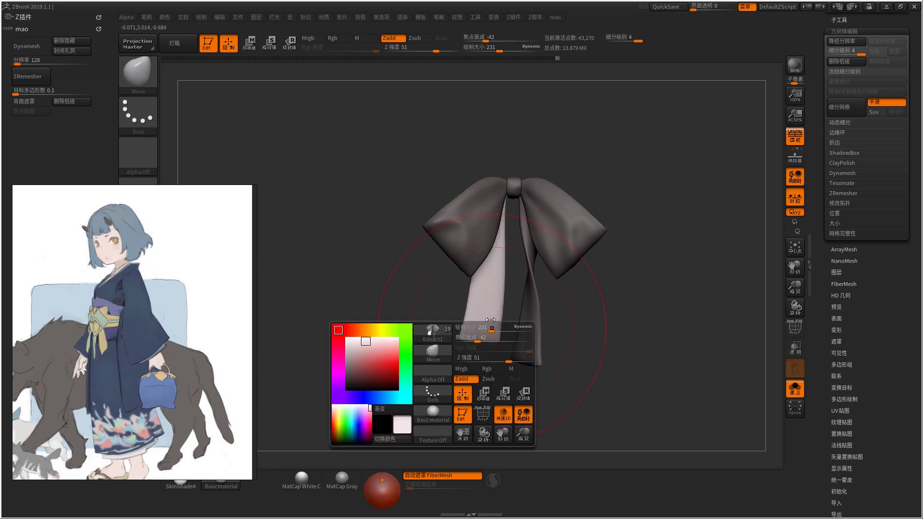
key("space")
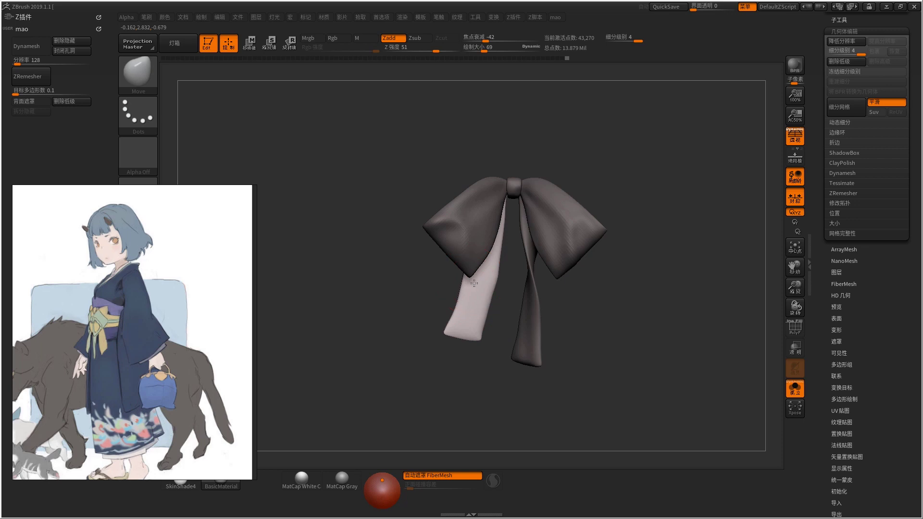
key("space")
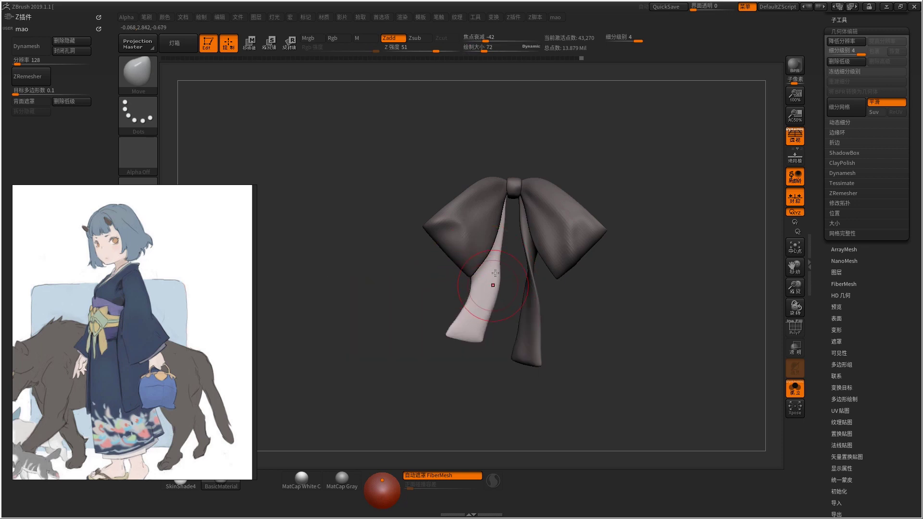
key("shift")
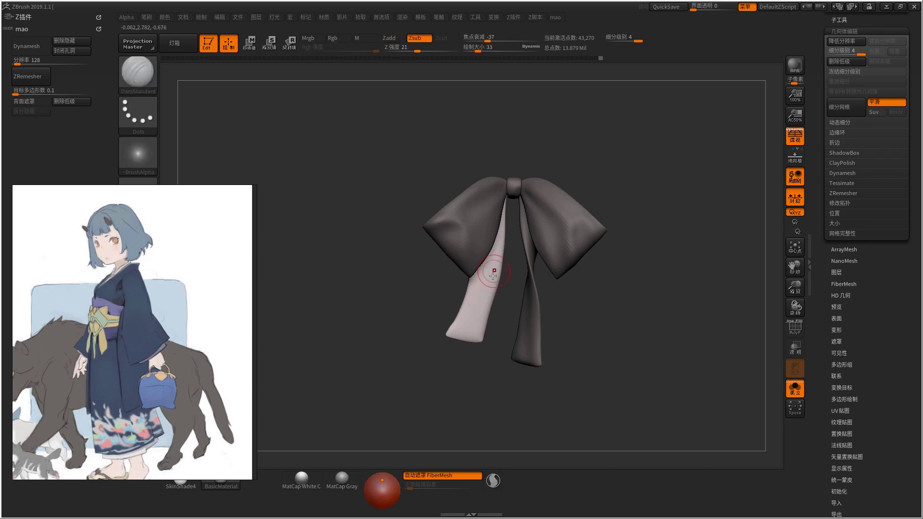
- Sculpt lengthwise folds along the left tail with the Standard brush and soften them
key("b")
key("s")
key("t")
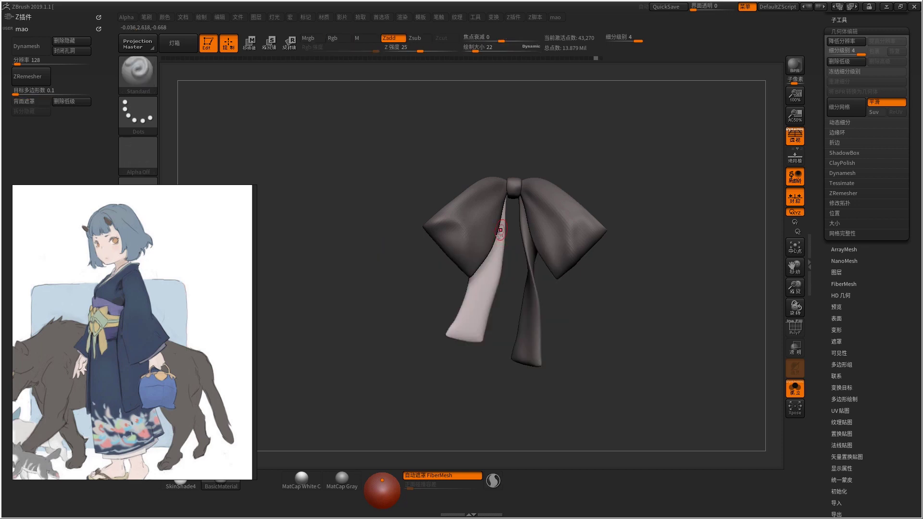
key("space")
left_click_drag(483, 299, 473, 268)
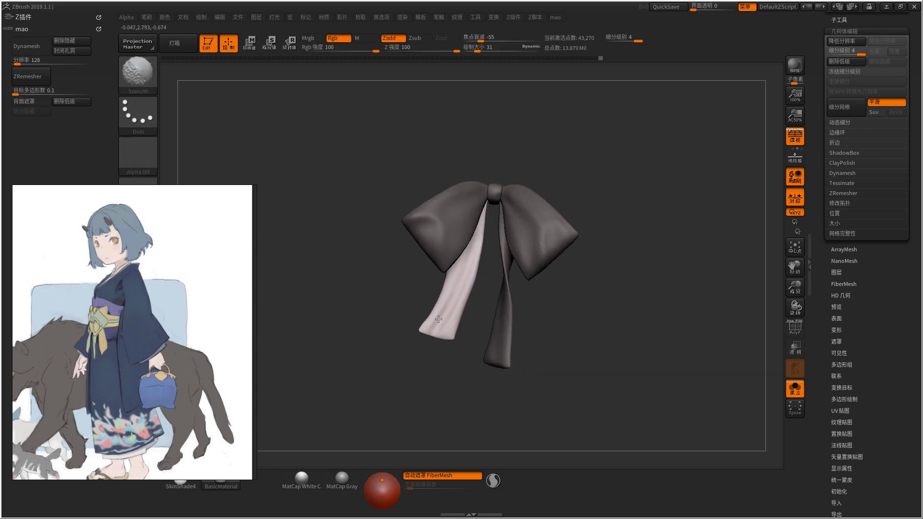
key("space")
- Adjust the left tail's outline with the Move brush and show the rest of the model with the bow unmasked
key("b")
key("m")
key("v")
key("space")
left_click_drag(457, 306, 430, 308)
key("ctrl+shift+s")
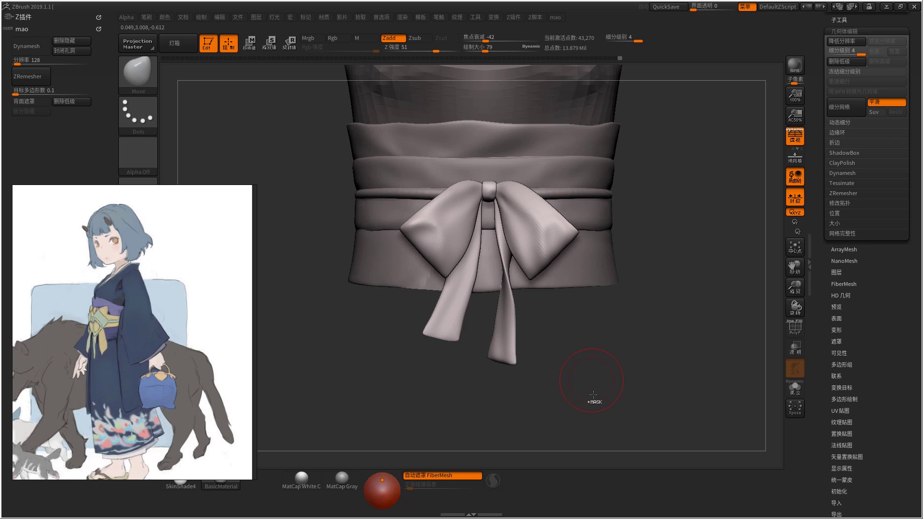
- Find the horned girl in the purple kimono on the reference board and place her beside the model
mouse_move(550, 309)
left_mouse_down()
mouse_move(523, 290)
mouse_move(558, 295)
mouse_move(276, 326)
left_mouse_up()
left_click_drag(173, 307, 215, 297)
right_click_drag(214, 297, 112, 257)
scroll(194, 256, "down", 3)
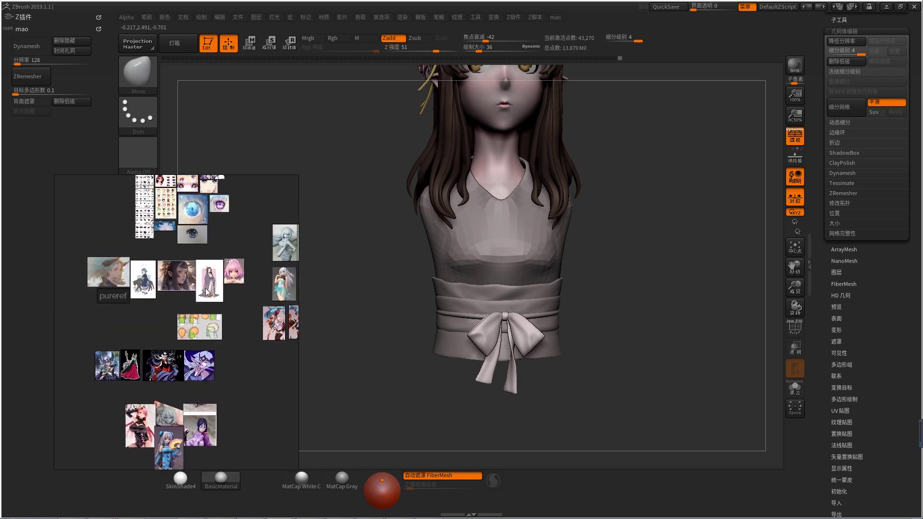
scroll(202, 269, "up", 5)
left_click_drag(227, 307, 378, 299)
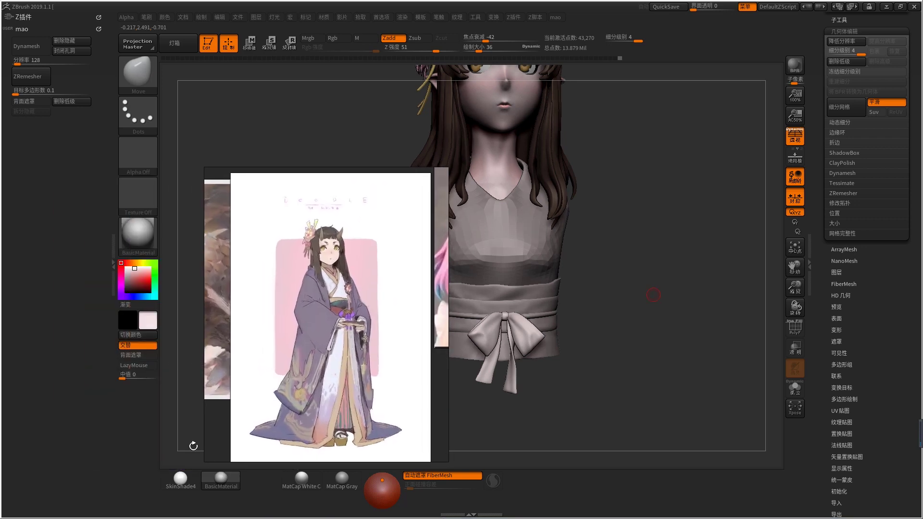
- Set the material to SkinShade4 and choose a muted purple as the main colour
left_click(181, 478)
mouse_move(136, 274)
left_mouse_down()
mouse_move(138, 282)
mouse_move(146, 274)
mouse_move(130, 279)
left_mouse_up()
left_click(557, 296, "alt")
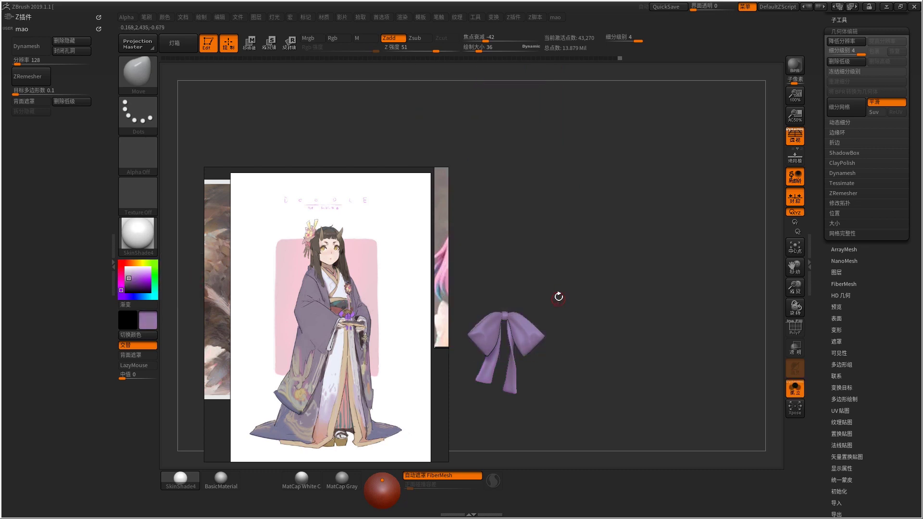
- Select the belt's base piece and adjust its front upper edge from the side with the Move brush
left_click(537, 294, "alt")
key("shift+ctrl+s")
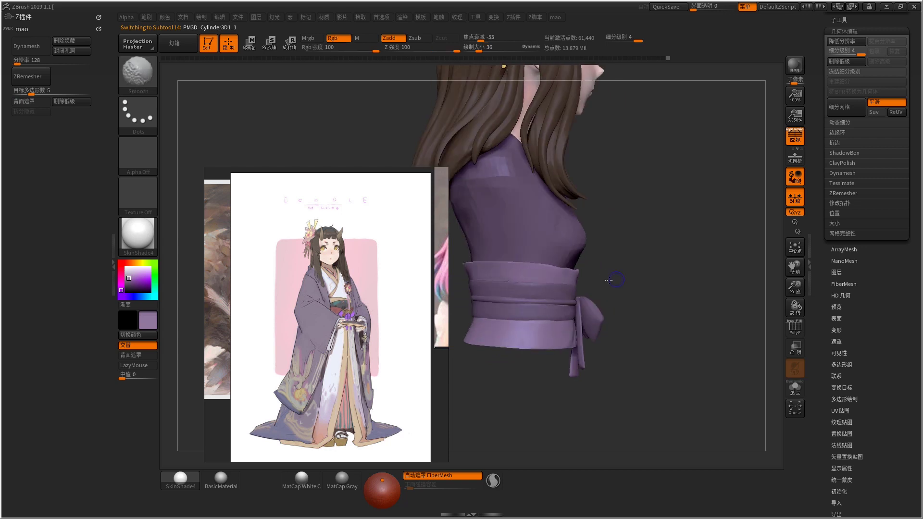
key("space")
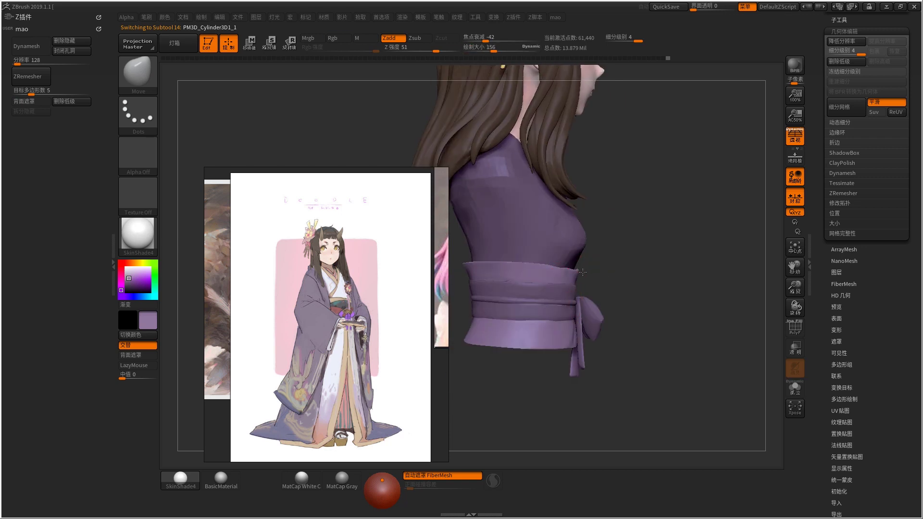
left_click_drag(585, 267, 659, 293)
- Isolate the belt base, paint it purple with the Standard brush in Rgb mode, and show the whole model again
key("ctrl+shift+s")
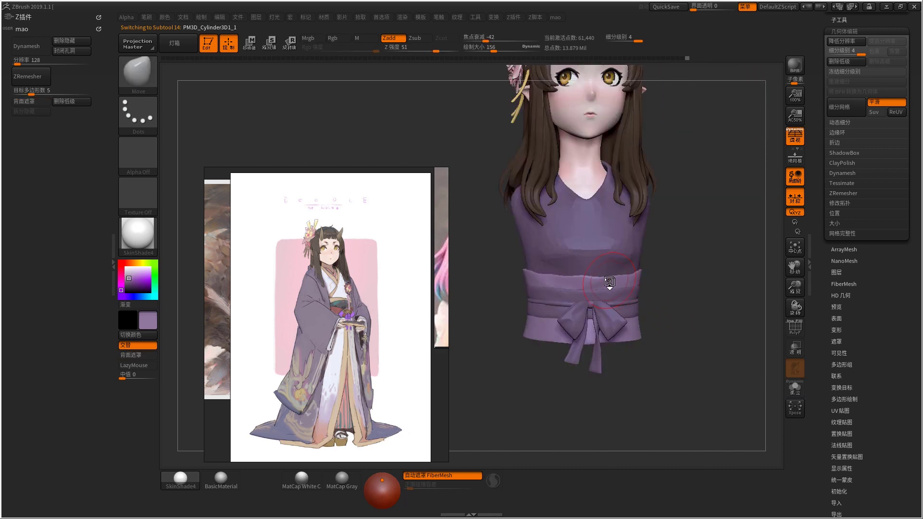
key("b")
key("s")
key("t")
left_click_drag(529, 313, 616, 356)
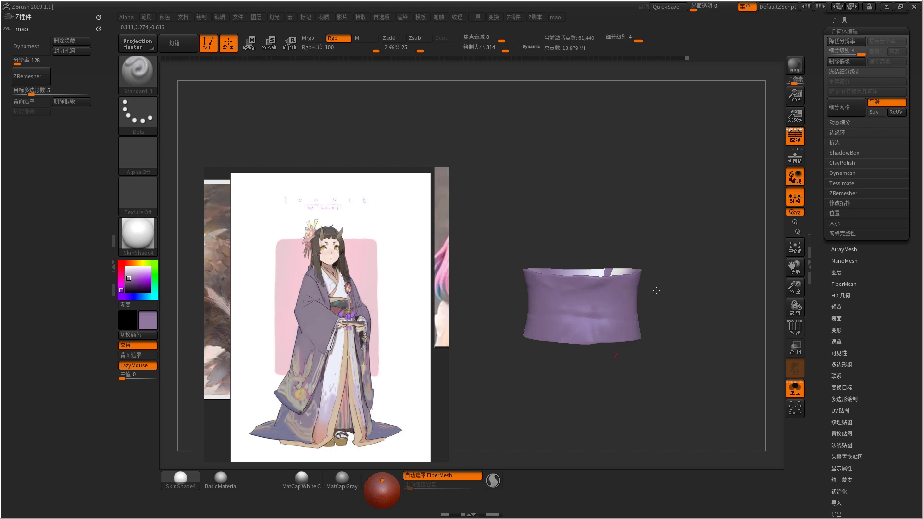
mouse_move(591, 298)
left_mouse_down()
mouse_move(663, 263)
mouse_move(529, 256)
left_mouse_up()
key("ctrl+shift+s")
- Select the belt's middle band and set the paint colour to tan, RGB 191, 149, 106
left_click_drag(452, 292, 368, 287)
left_click_drag(630, 284, 599, 273)
key("[")
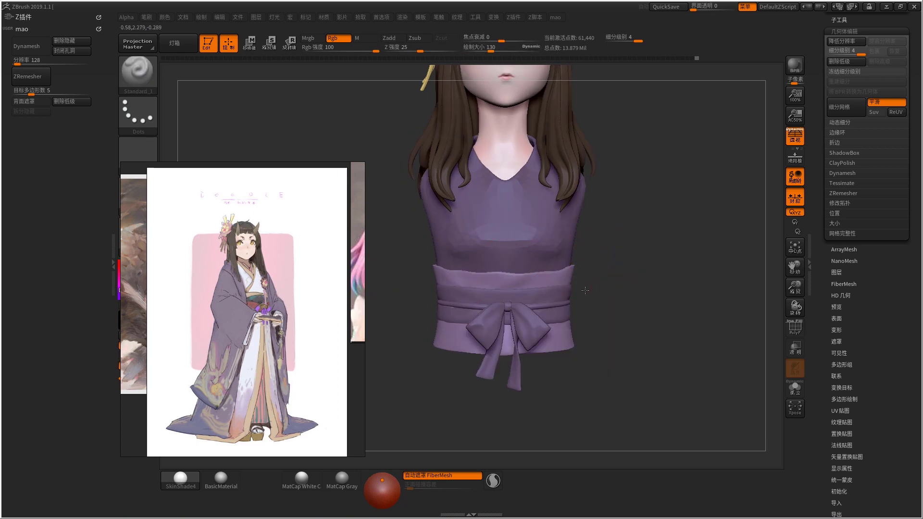
left_click(571, 288, "alt")
key("f")
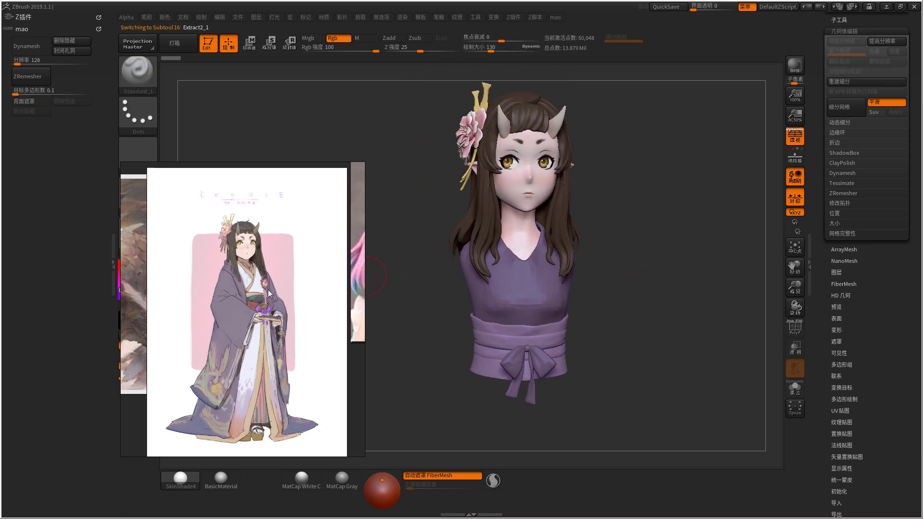
left_click_drag(288, 295, 367, 284)
left_click(137, 276)
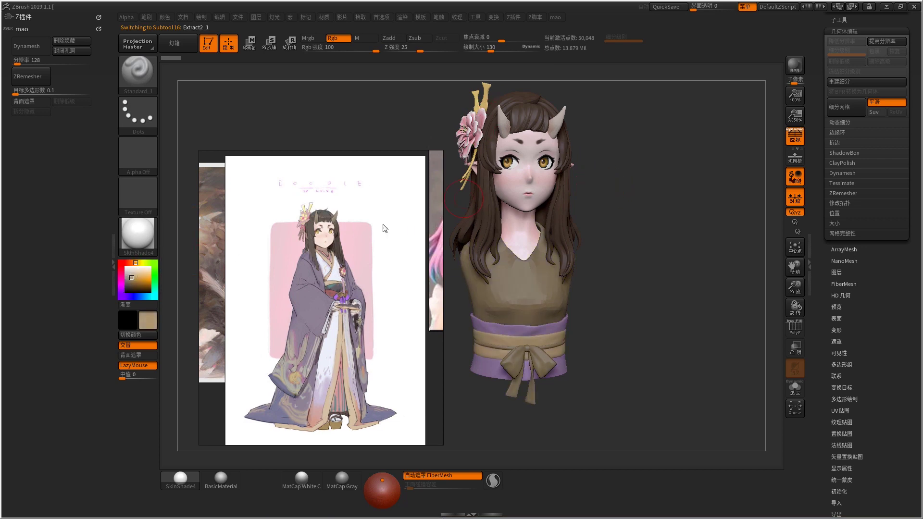
left_click(138, 262)
left_click(137, 277)
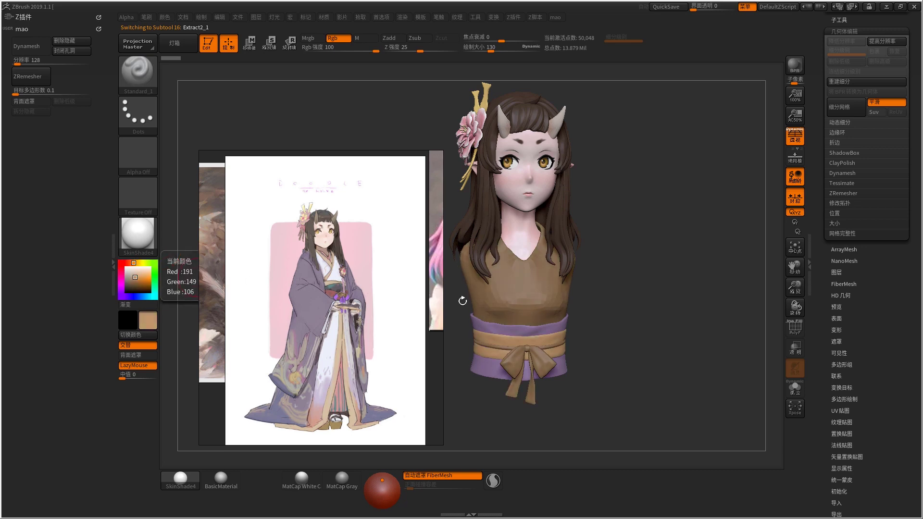
left_click_drag(462, 301, 568, 298)
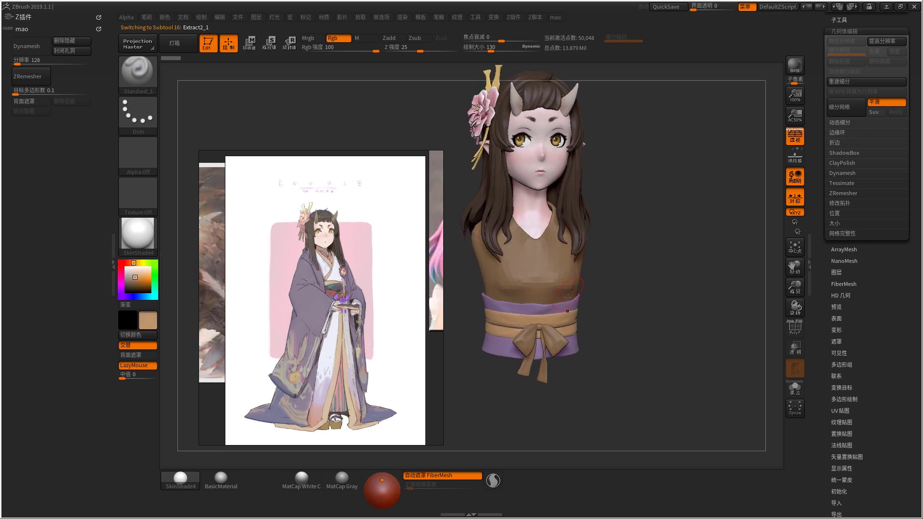
- Lighten the tan colour, paint the isolated middle band with it, and show the whole model again
left_click(138, 274)
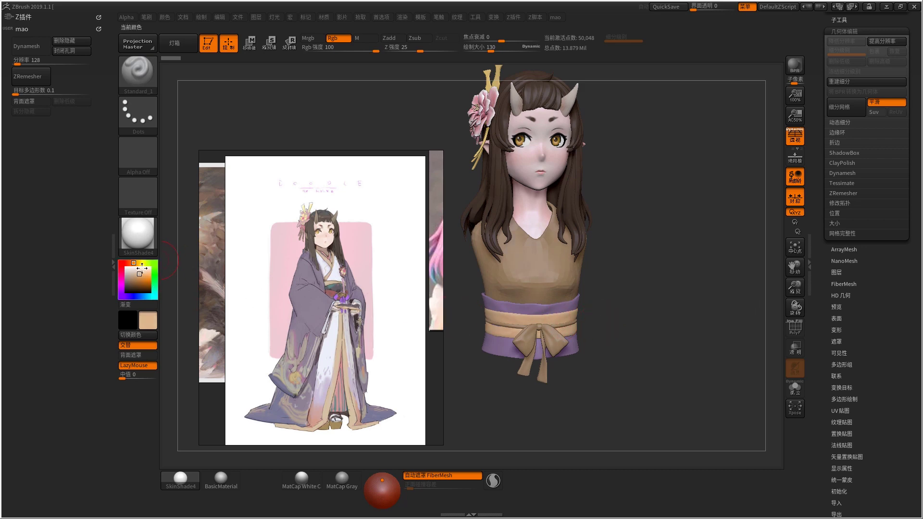
key("ctrl+shift+s")
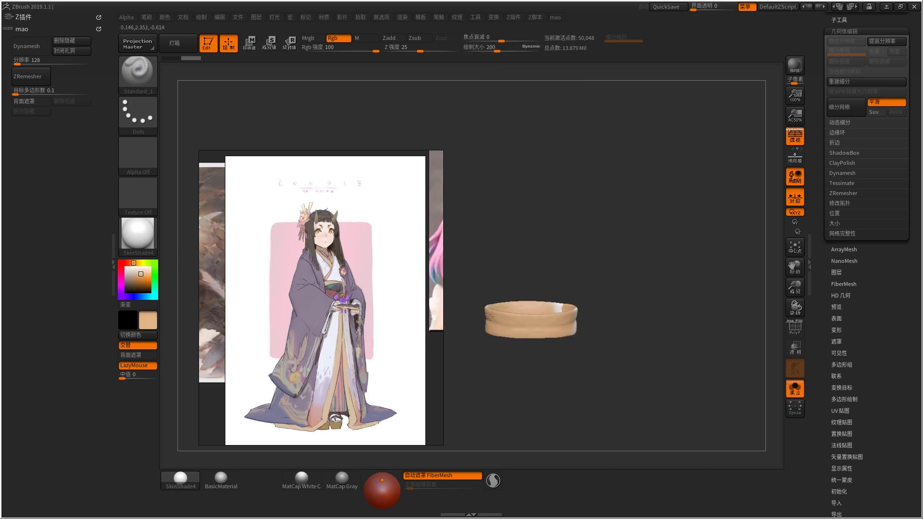
key("ctrl+shift+s")
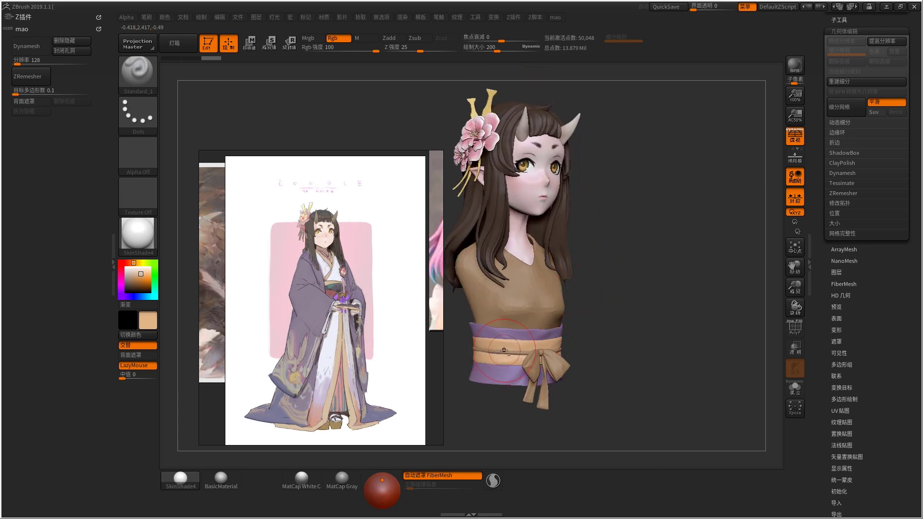
- Select the thin cord around the belt and paint it salmon pink
left_click(516, 312, "alt")
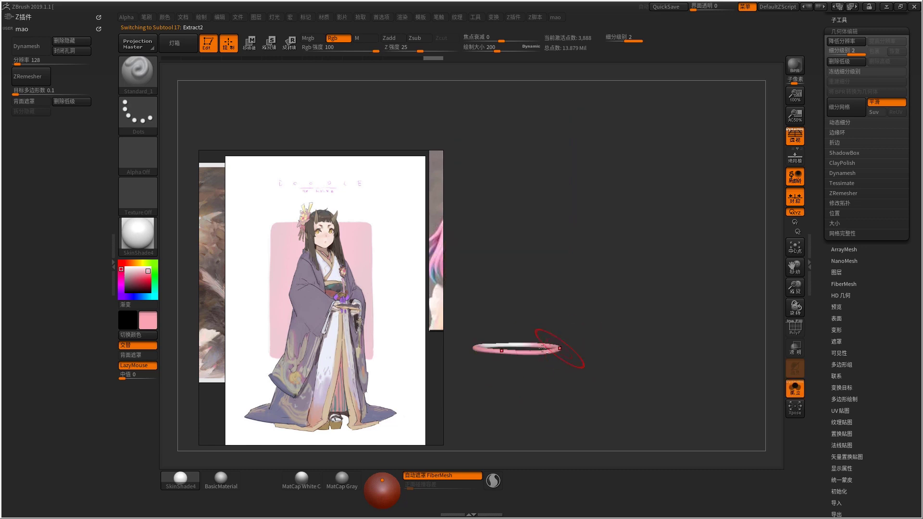
key("ctrl+shift+s")
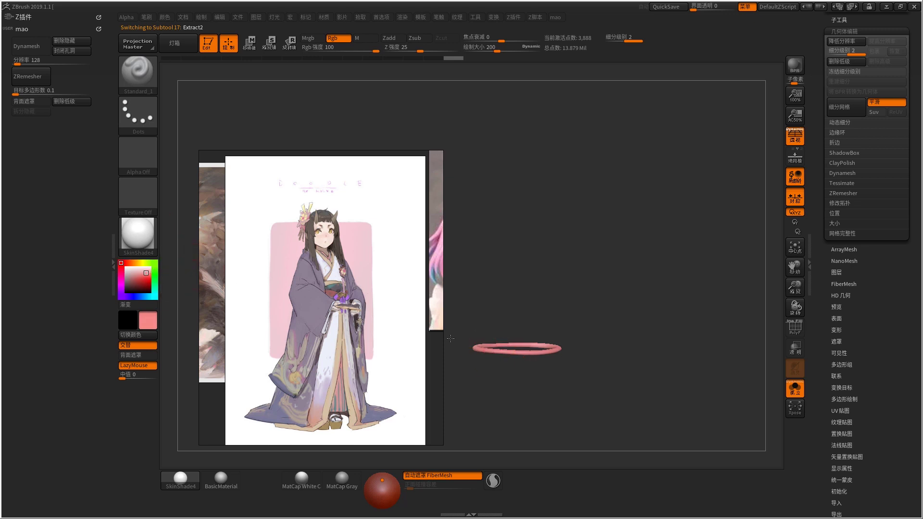
key("ctrl+shift+s")
- Isolate the ribbon bow, paint it the same salmon pink, and show the whole model again
key("ctrl+shift+s")
key("ctrl+shift+s")
key("ctrl+shift+s")
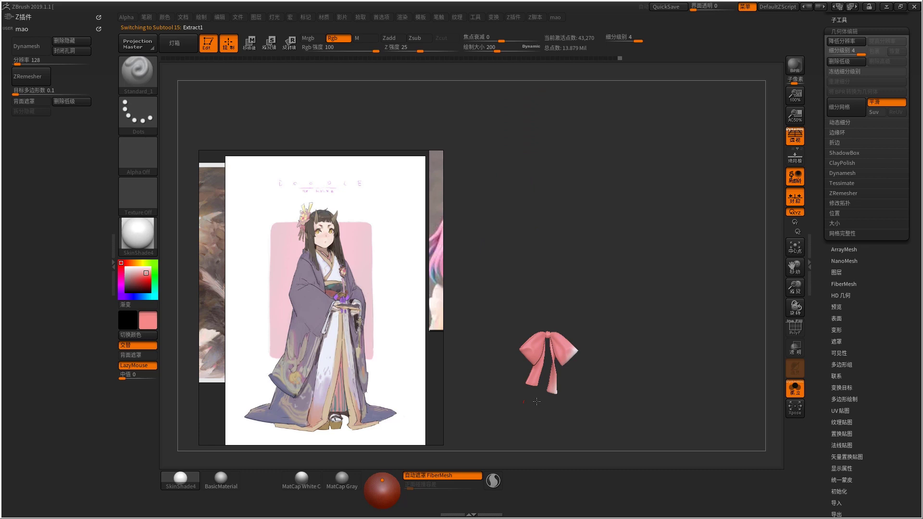
key("ctrl+shift+s")
- Fit the purple belt base and the pink cord around the waist with the Move brush at varying sizes
mouse_move(593, 320)
left_mouse_down()
mouse_move(639, 313)
mouse_move(579, 305)
mouse_move(541, 335)
left_mouse_up()
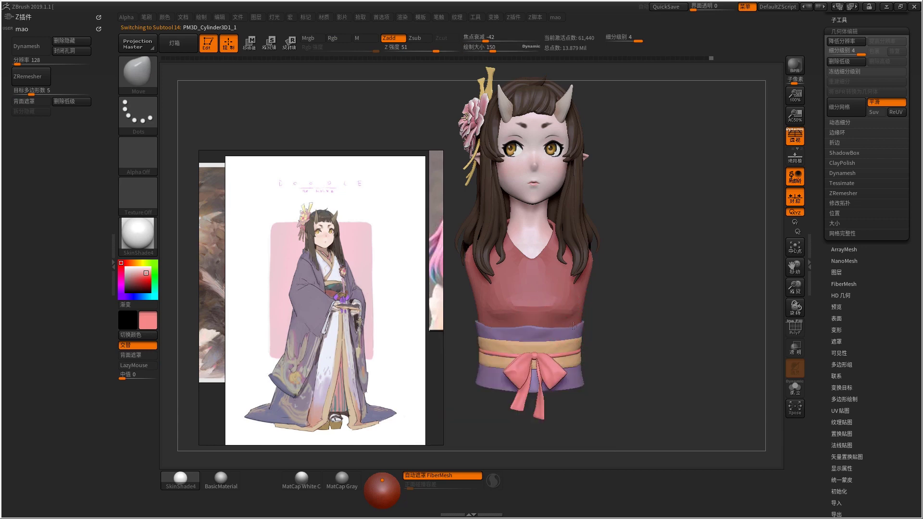
key("space")
left_click_drag(490, 325, 553, 327)
key("space")
key("space")
key("space")
left_click_drag(550, 327, 520, 327)
mouse_move(455, 351)
left_mouse_down()
mouse_move(641, 337)
mouse_move(573, 340)
left_mouse_up()
key("space")
key("space")
key("space")
key("space")
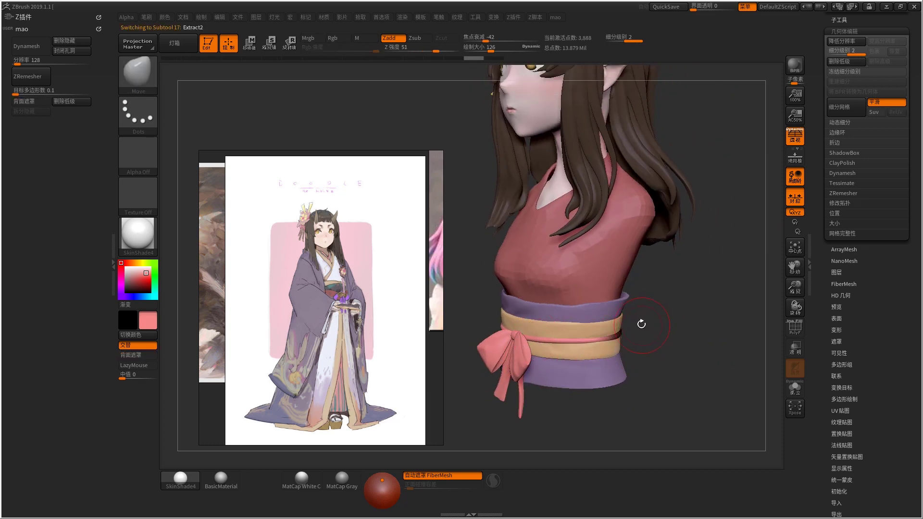
- Select the tan middle band of the belt and fit it around the back of the waist with the Move brush
mouse_move(606, 342)
left_mouse_down()
mouse_move(593, 336)
mouse_move(638, 342)
left_mouse_up()
left_click_drag(604, 293, 600, 331)
left_click(601, 328, "alt")
key("b")
key("m")
key("v")
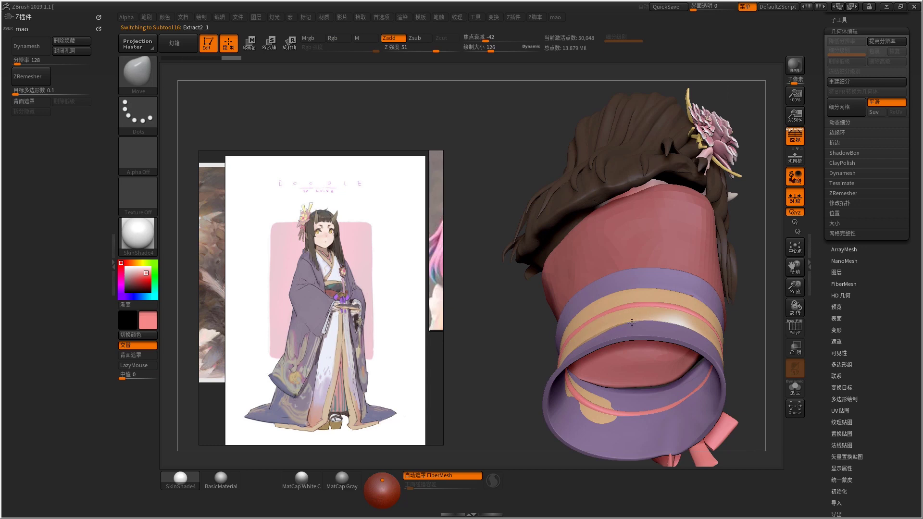
left_click_drag(652, 371, 663, 294)
- Sample the tan colour from the belt band, smooth the band at the back of the waist, and reactivate the Move brush
key("c")
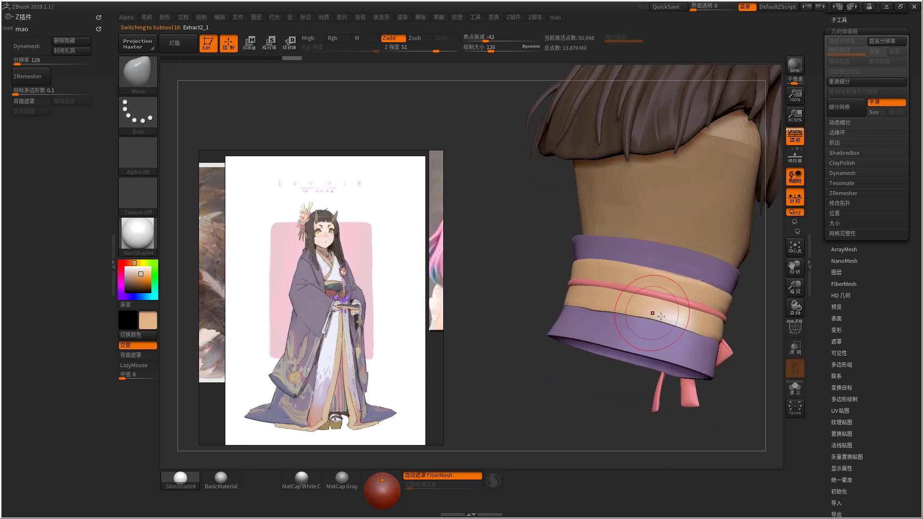
key("b")
key("s")
key("t")
mouse_move(665, 319)
left_mouse_down("shift")
mouse_move(669, 350)
mouse_move(618, 298)
mouse_move(649, 303)
mouse_move(536, 284)
mouse_move(553, 270)
mouse_move(606, 288)
mouse_move(583, 284)
mouse_move(373, 324)
left_mouse_up("shift")
key("b")
key("m")
key("v")
- Enlarge the kimono girl's upper body and robe in the reference viewer, and move the viewer farther away from the sculpt
scroll(324, 299, "down", 2)
scroll(290, 302, "down", 3)
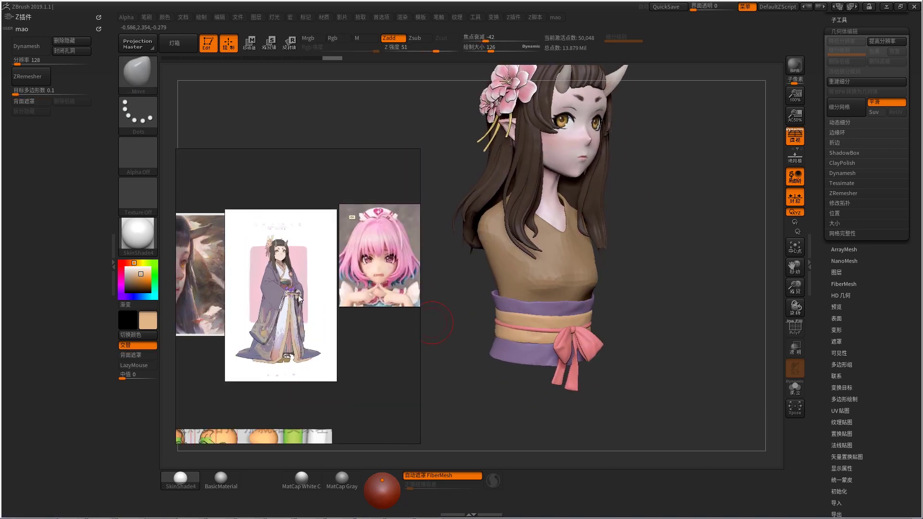
scroll(290, 302, "down", 5)
scroll(283, 290, "up", 6)
scroll(331, 312, "down", 2)
middle_click_drag(332, 307, 216, 296)
scroll(336, 314, "up", 5)
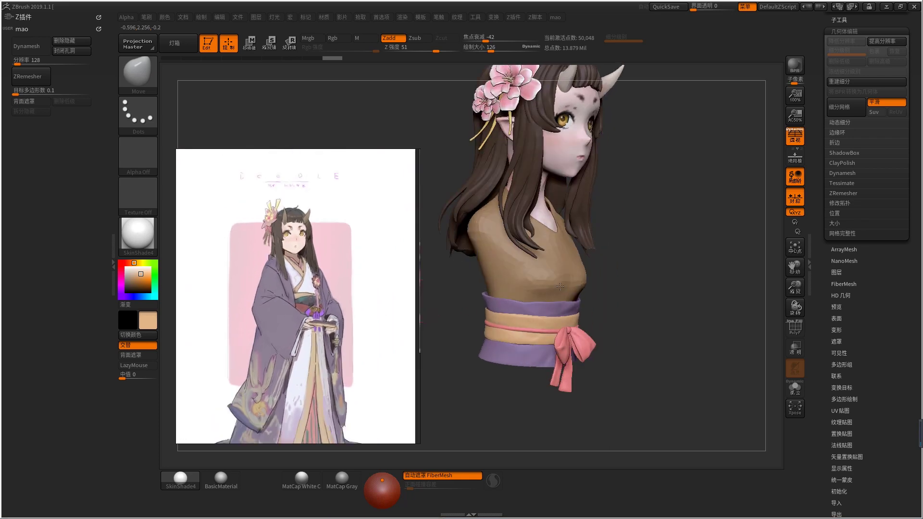
left_click_drag(278, 312, 194, 306)
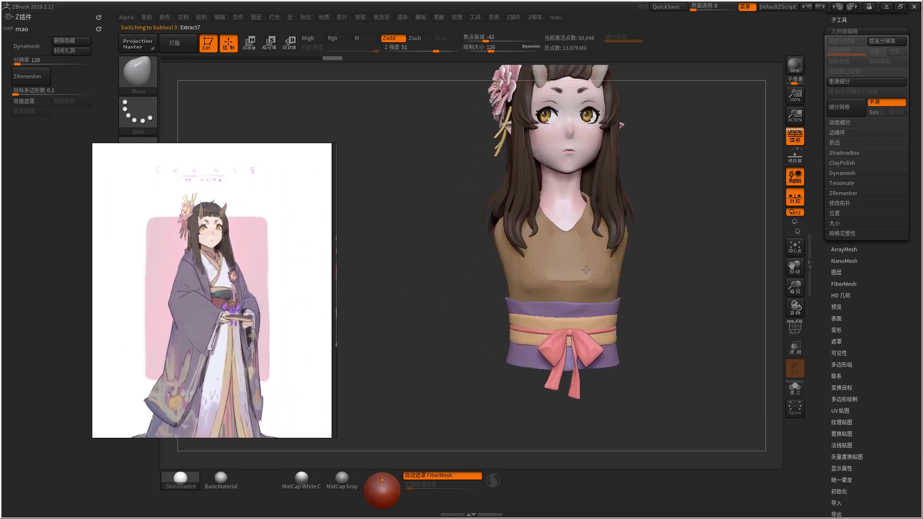
- Select and isolate the tan kimono bodice, check its wireframe, and prepare the Move brush for shaping the neckline
left_click(615, 246, "alt")
key("super")
key("super")
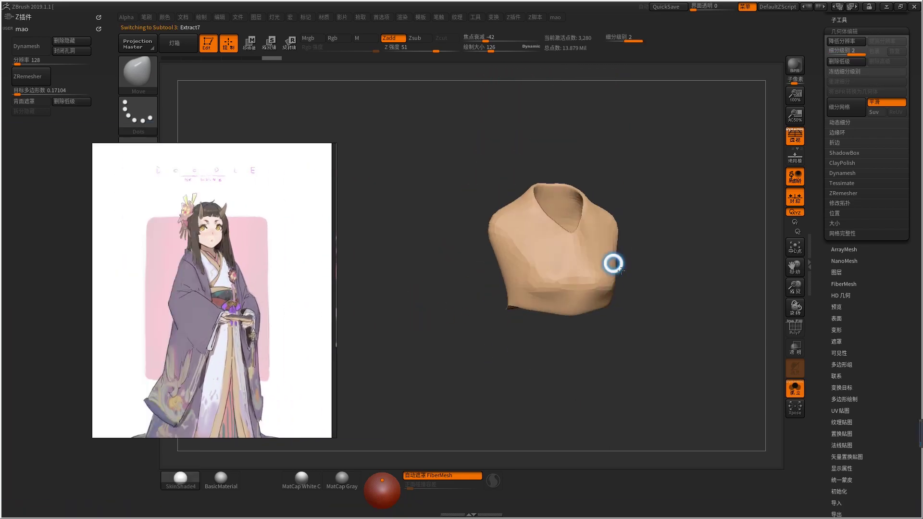
key("shift+f")
key("shift+f")
key("b")
key("m")
key("v")
mouse_move(592, 262)
right_mouse_down("ctrl")
mouse_move(544, 299)
mouse_move(567, 280)
mouse_move(532, 207)
right_mouse_up("ctrl")
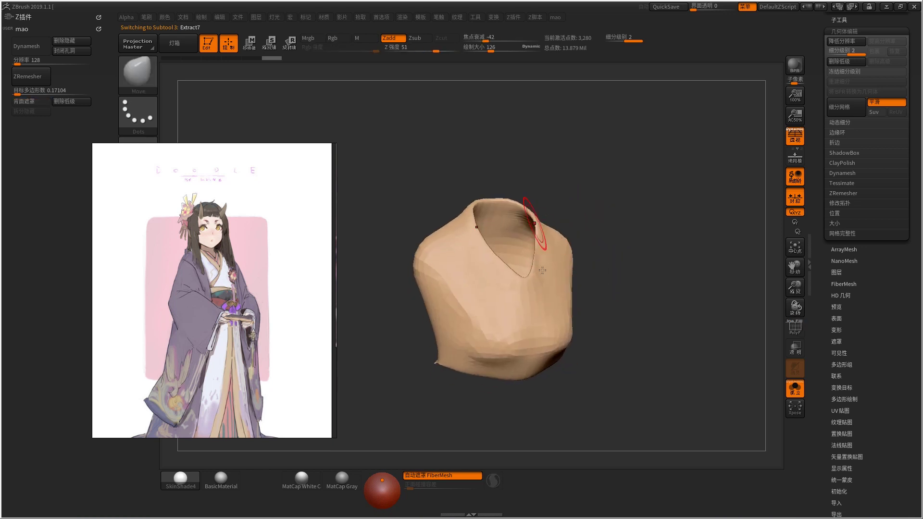
- Subdivide the isolated bodice beyond level 3, return to subdivision level 3, and check its wireframe
key("shift+s")
key("shift+s")
right_click_drag(571, 272, 553, 254)
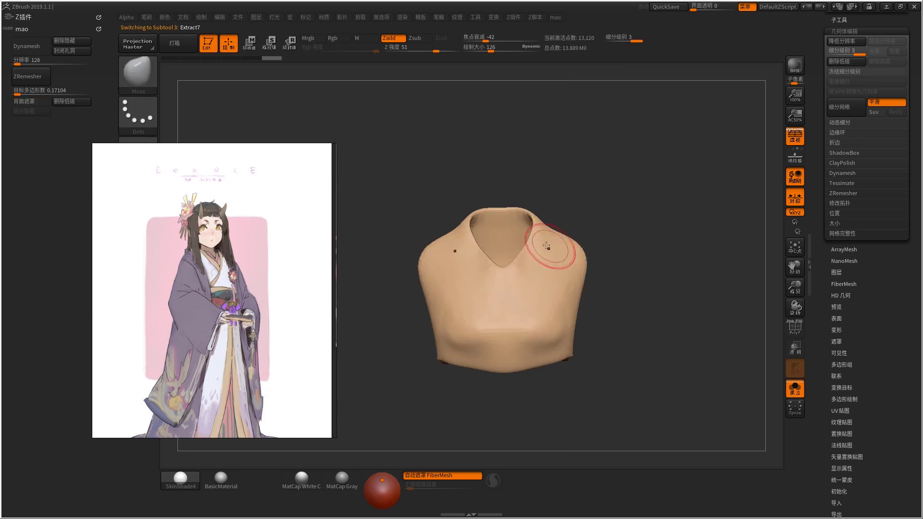
key("d")
key("ctrl")
key("shift+d")
key("shift+f")
key("shift+f")
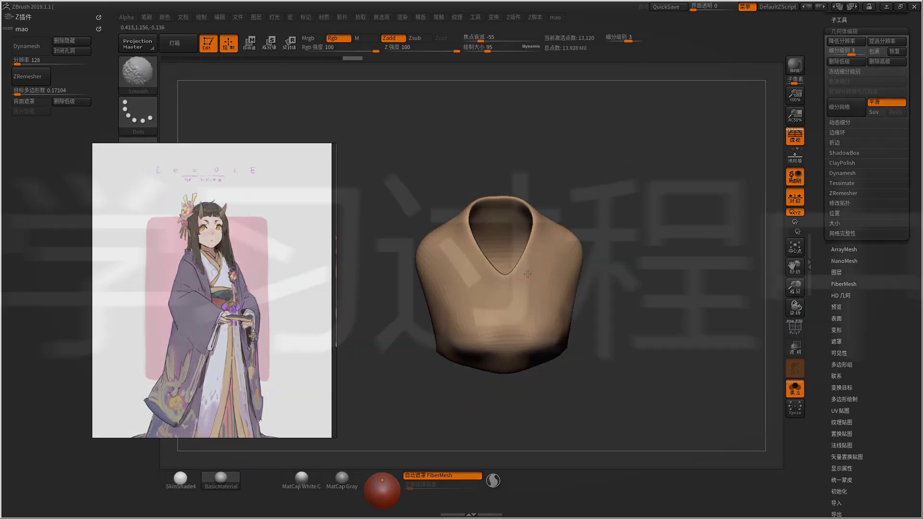